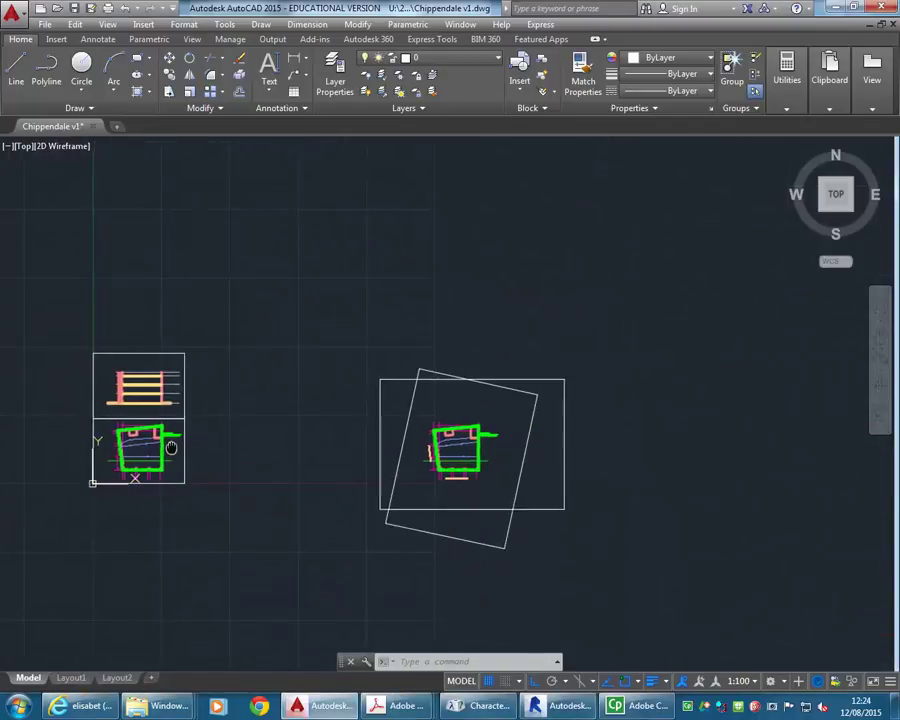
Step: Pan and zoom in on the Chippendale v1 ground floor plan until its walls fill the viewport
{"action": "middle_click_drag", "start_coordinate": [327, 482], "coordinate": [460, 484]}
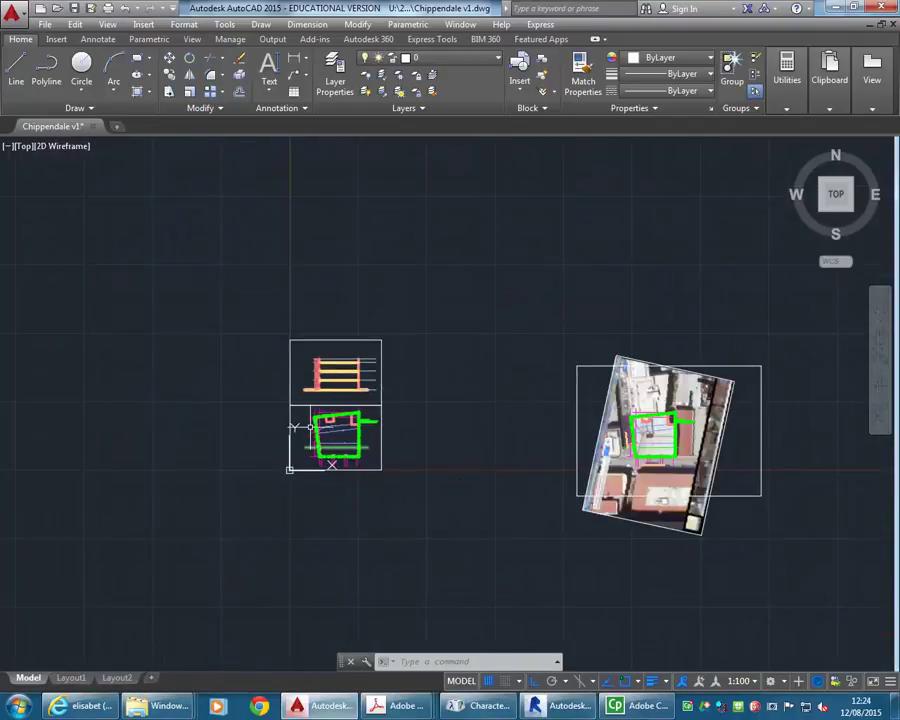
{"action": "scroll", "coordinate": [414, 484], "scroll_direction": "up", "scroll_amount": 3}
{"action": "middle_click_drag", "start_coordinate": [297, 468], "coordinate": [410, 488]}
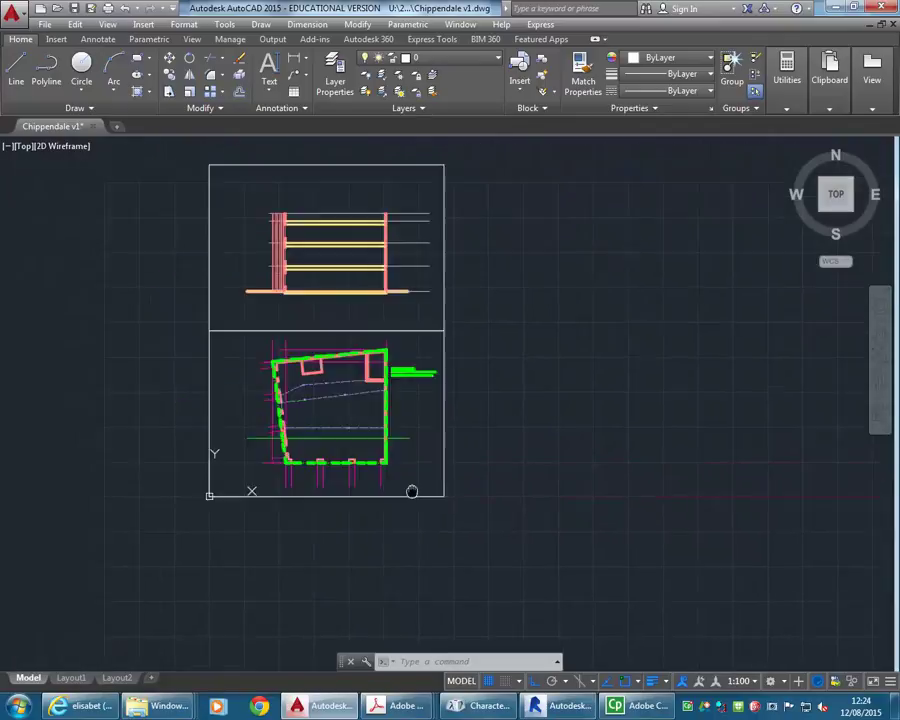
{"action": "scroll", "coordinate": [519, 535], "scroll_direction": "up", "scroll_amount": 2}
{"action": "scroll", "coordinate": [548, 472], "scroll_direction": "up", "scroll_amount": 3}
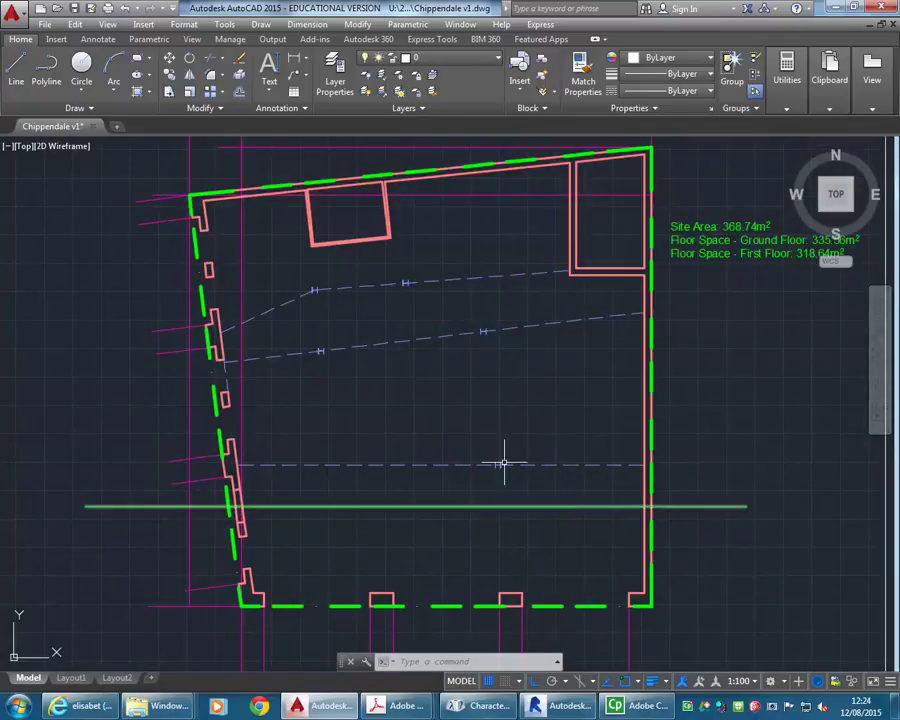
{"action": "middle_click_drag", "start_coordinate": [518, 426], "coordinate": [509, 428]}
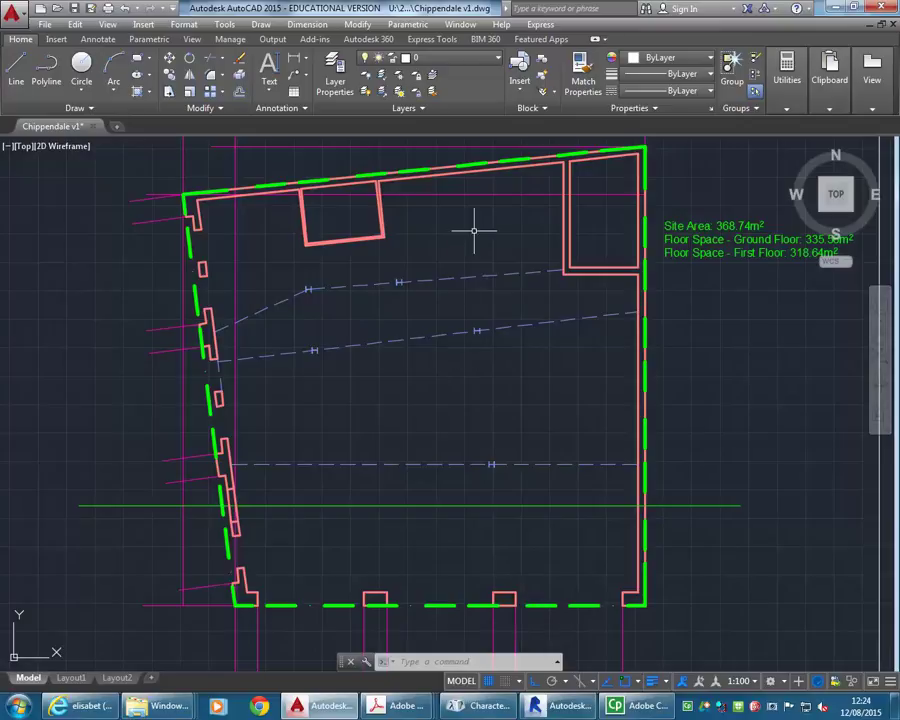
{"action": "mouse_move", "coordinate": [475, 231]}
{"action": "middle_mouse_down"}
{"action": "mouse_move", "coordinate": [476, 482]}
{"action": "mouse_move", "coordinate": [468, 252]}
{"action": "middle_mouse_up"}
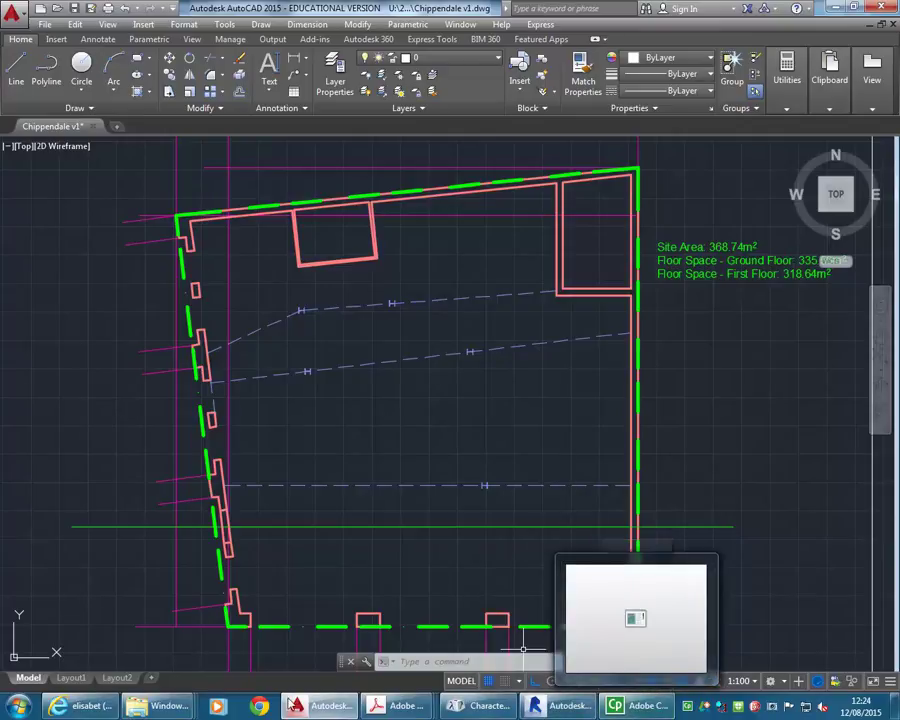
{"action": "mouse_move", "coordinate": [400, 705]}
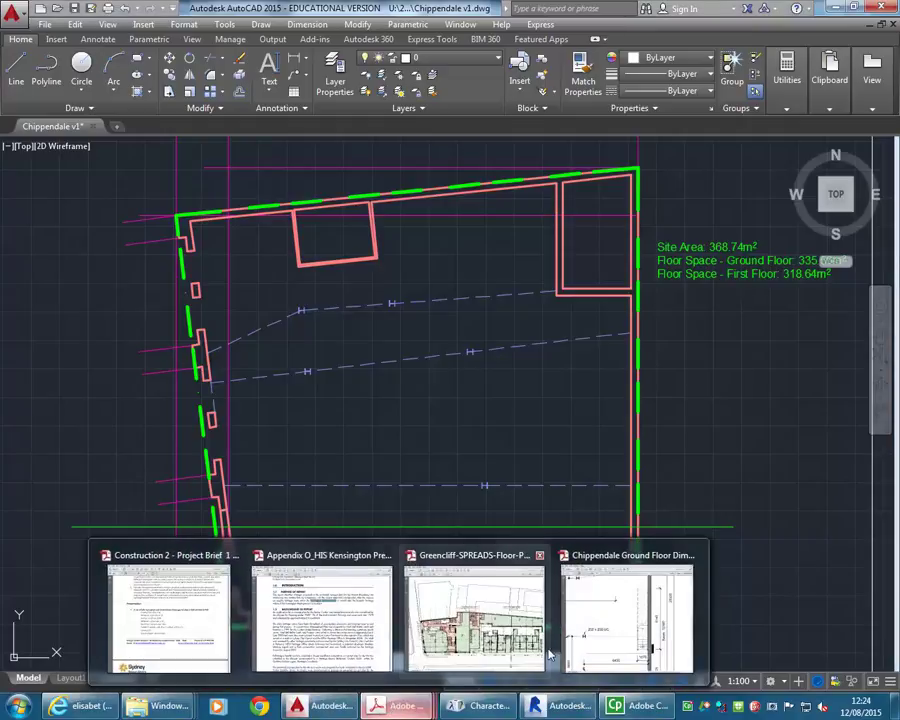
{"action": "left_click", "coordinate": [600, 630]}
{"action": "scroll", "coordinate": [497, 455], "scroll_direction": "down", "scroll_amount": 1}
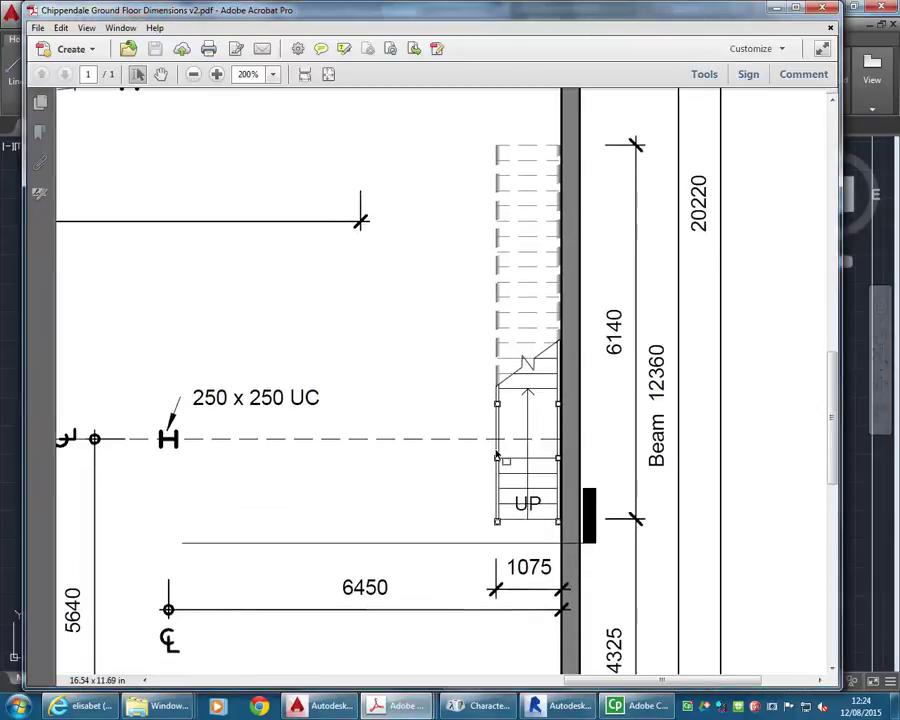
{"action": "scroll", "coordinate": [497, 455], "scroll_direction": "down", "scroll_amount": 4}
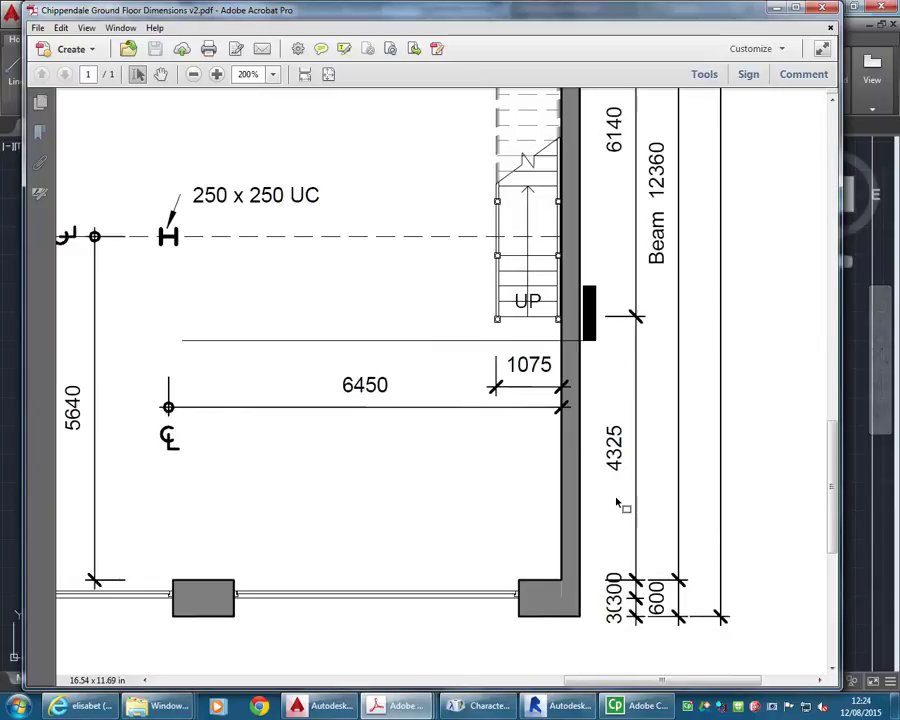
Step: Offset the short south wall edge 4325 up along the east wall
{"action": "left_click", "coordinate": [775, 12]}
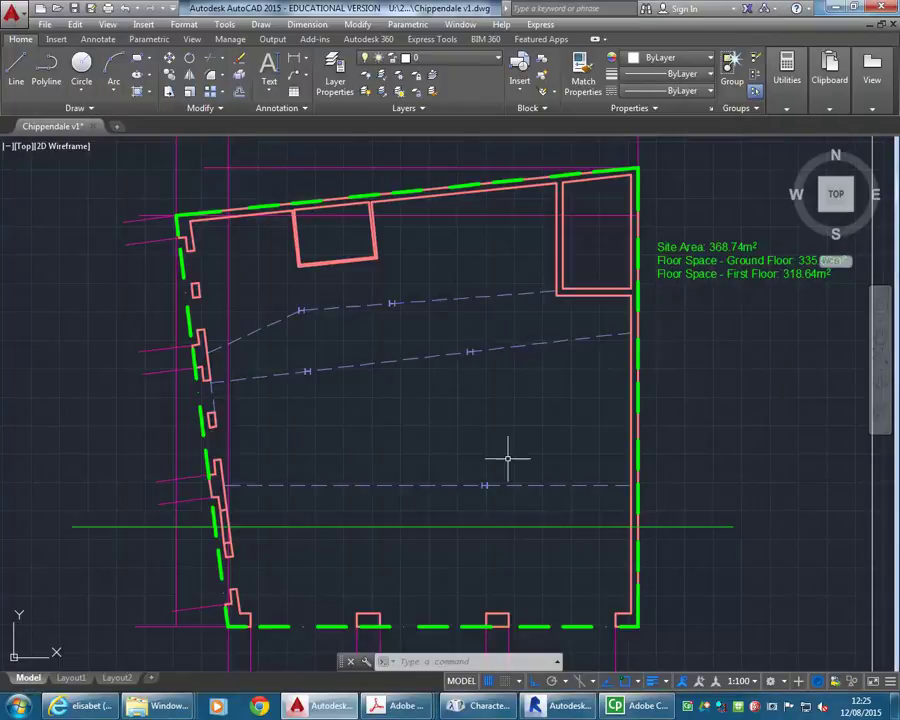
{"action": "middle_click_drag", "start_coordinate": [512, 462], "coordinate": [540, 300]}
{"action": "scroll", "coordinate": [518, 455], "scroll_direction": "up", "scroll_amount": 2}
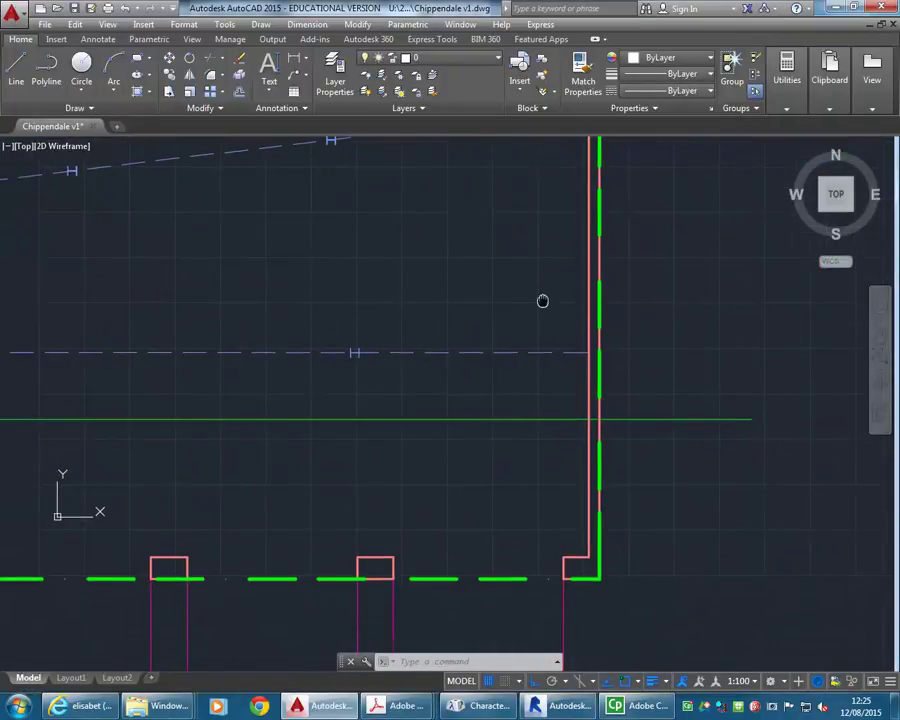
{"action": "left_click", "coordinate": [239, 91]}
{"action": "type", "text": "4325"}
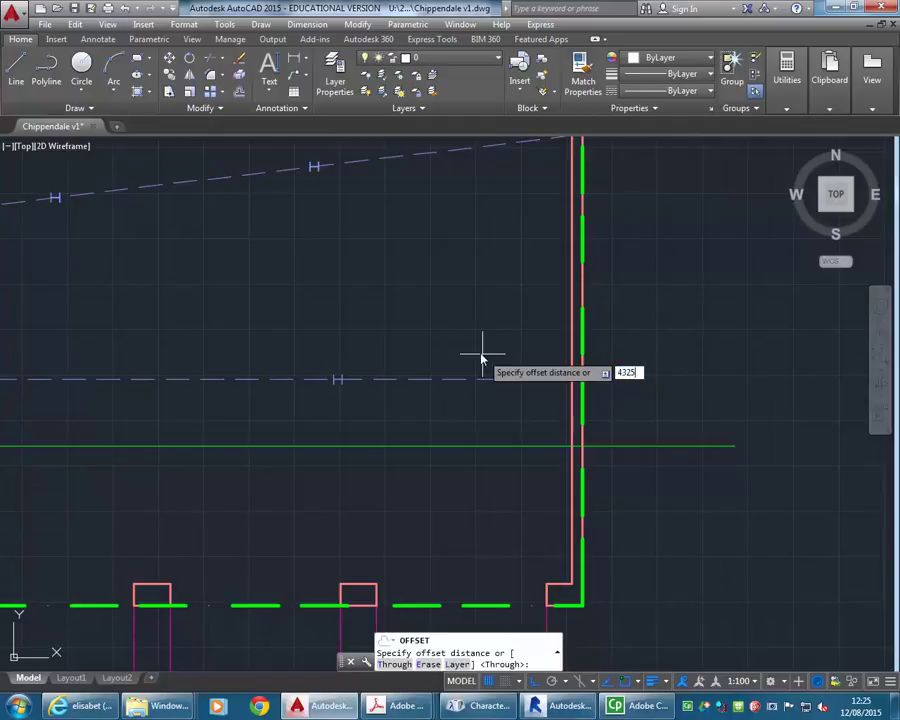
{"action": "key", "text": "Return"}
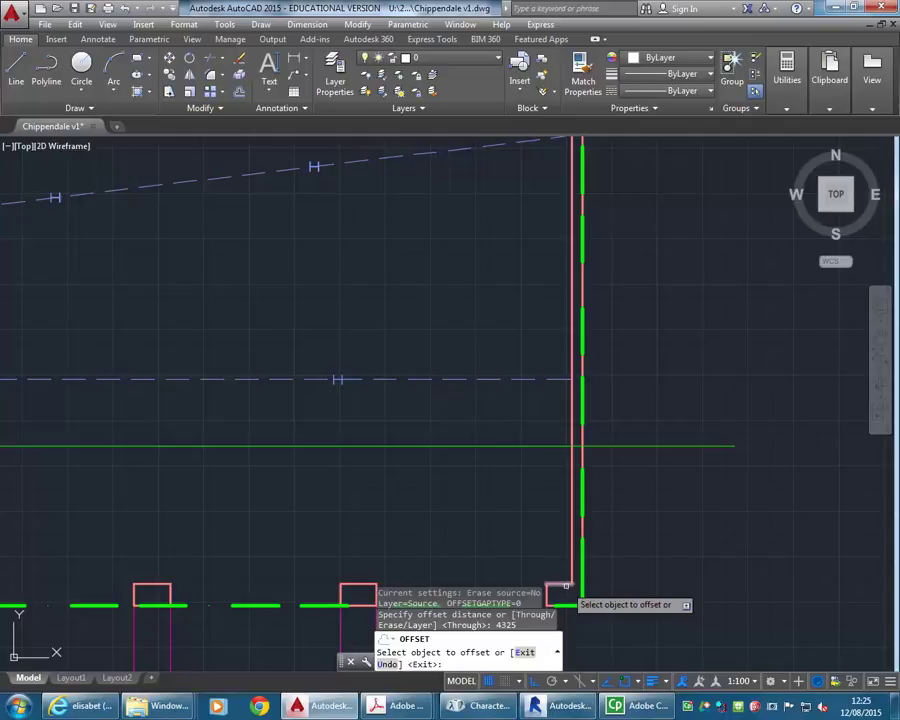
{"action": "left_click", "coordinate": [565, 578]}
{"action": "left_click", "coordinate": [498, 345]}
{"action": "key", "text": "Return"}
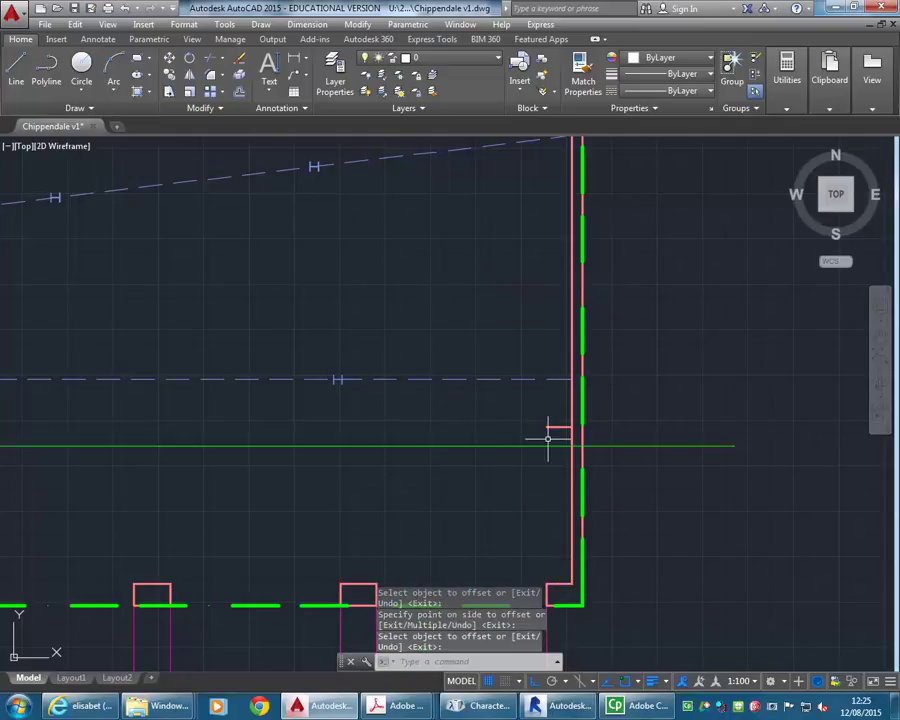
Step: Grip-stretch the new offset line's end further left
{"action": "left_click", "coordinate": [552, 428]}
{"action": "left_click", "coordinate": [552, 428]}
{"action": "left_click", "coordinate": [500, 420]}
{"action": "key", "text": "Escape"}
{"action": "key", "text": "Escape"}
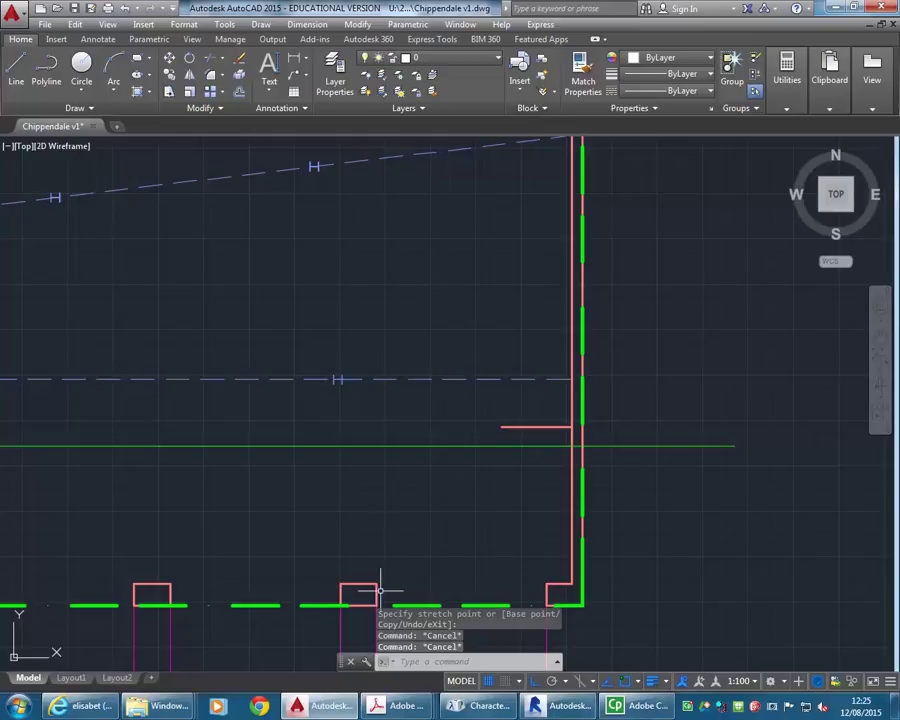
Step: Check the 6140 stair length in the ground floor dimensions PDF
{"action": "mouse_move", "coordinate": [398, 705]}
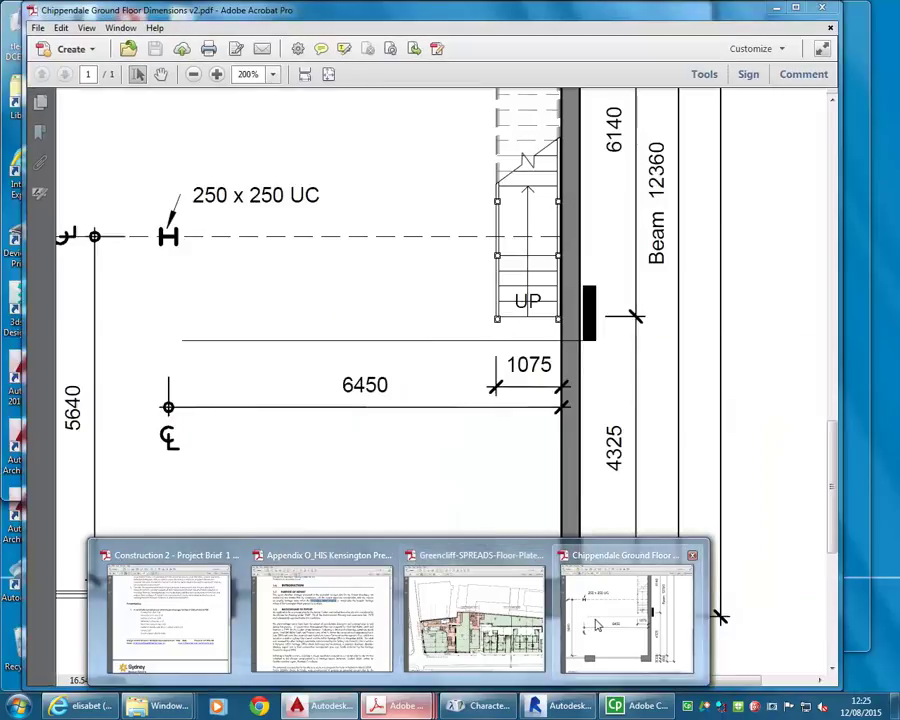
{"action": "left_click", "coordinate": [627, 620]}
{"action": "scroll", "coordinate": [517, 276], "scroll_direction": "up", "scroll_amount": 3}
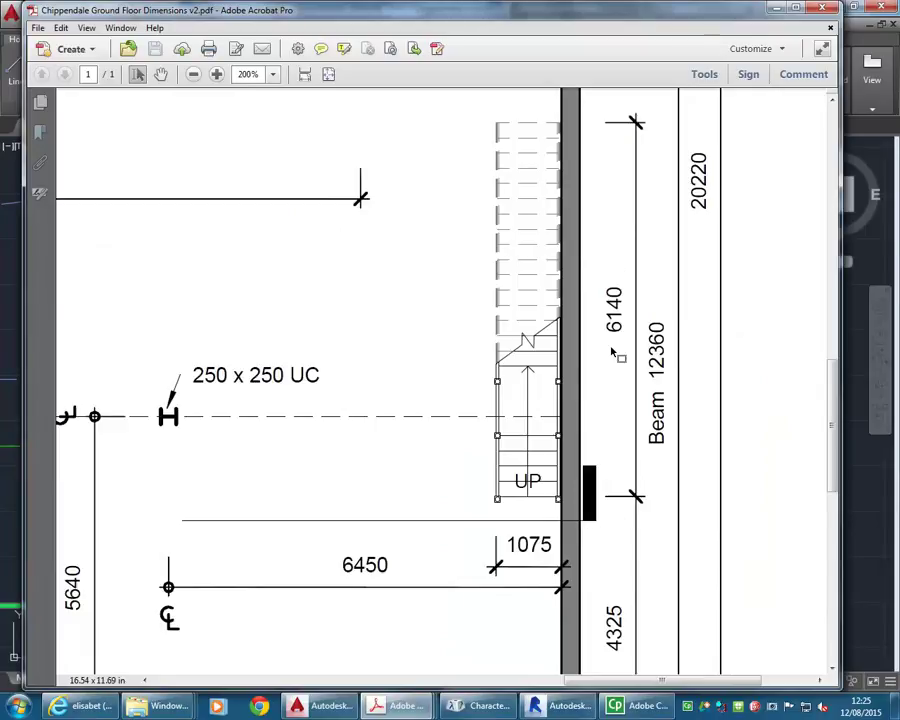
{"action": "key", "text": "alt+Tab"}
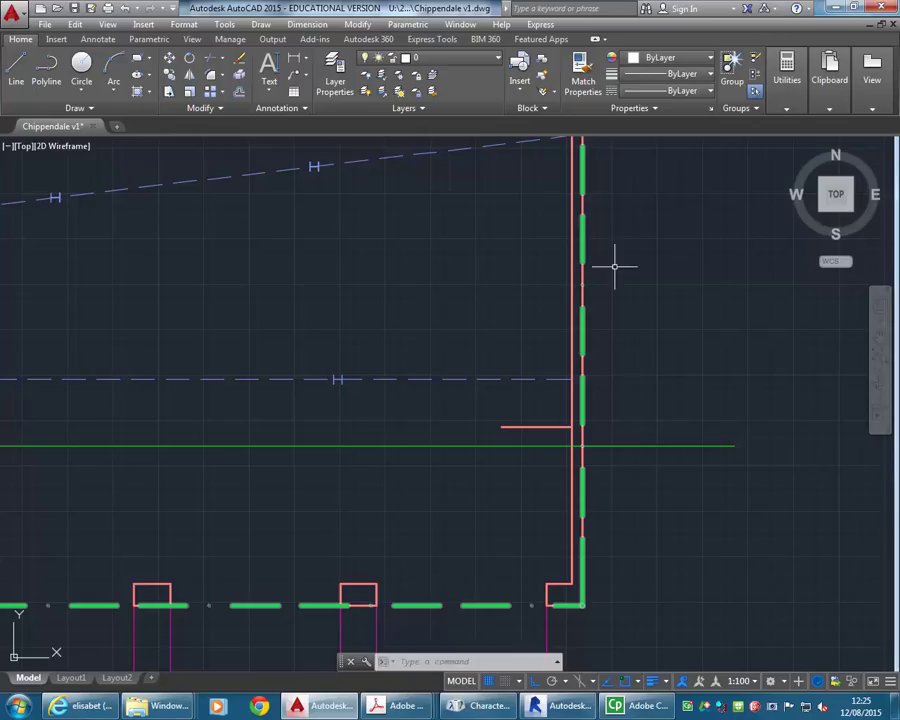
Step: Offset the stair start line 6140 upward to mark the flight's far end
{"action": "type", "text": "o"}
{"action": "key", "text": "Return"}
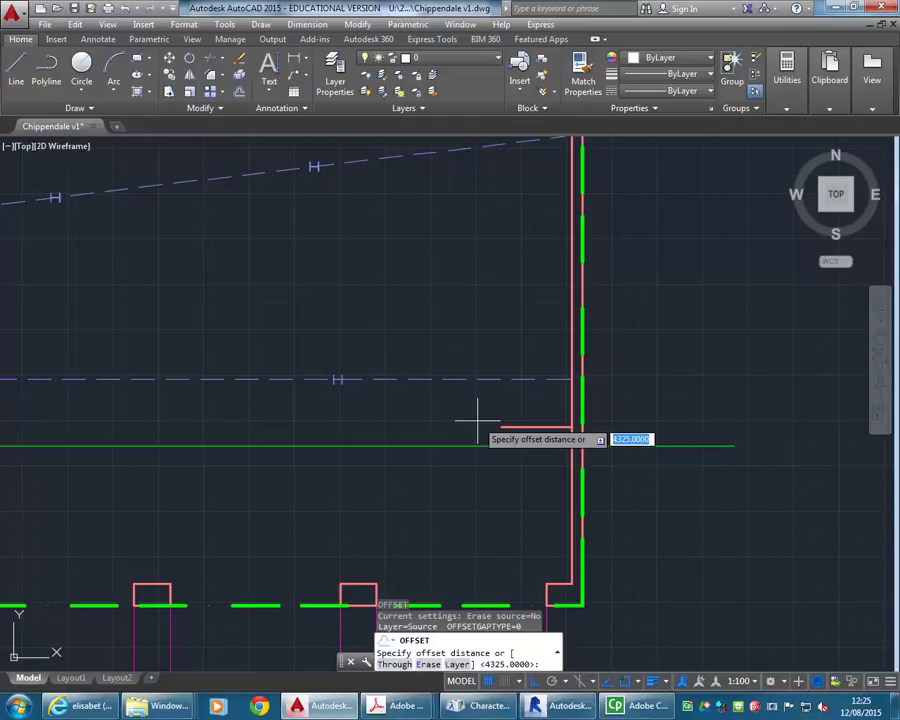
{"action": "type", "text": "6140"}
{"action": "key", "text": "Return"}
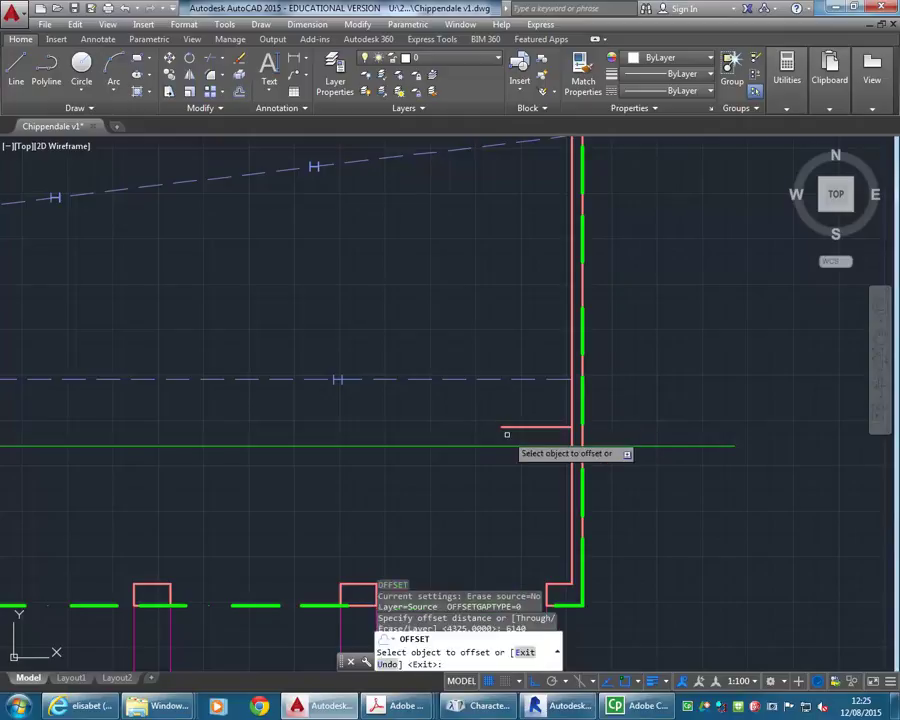
{"action": "left_click", "coordinate": [522, 427]}
{"action": "left_click", "coordinate": [533, 289]}
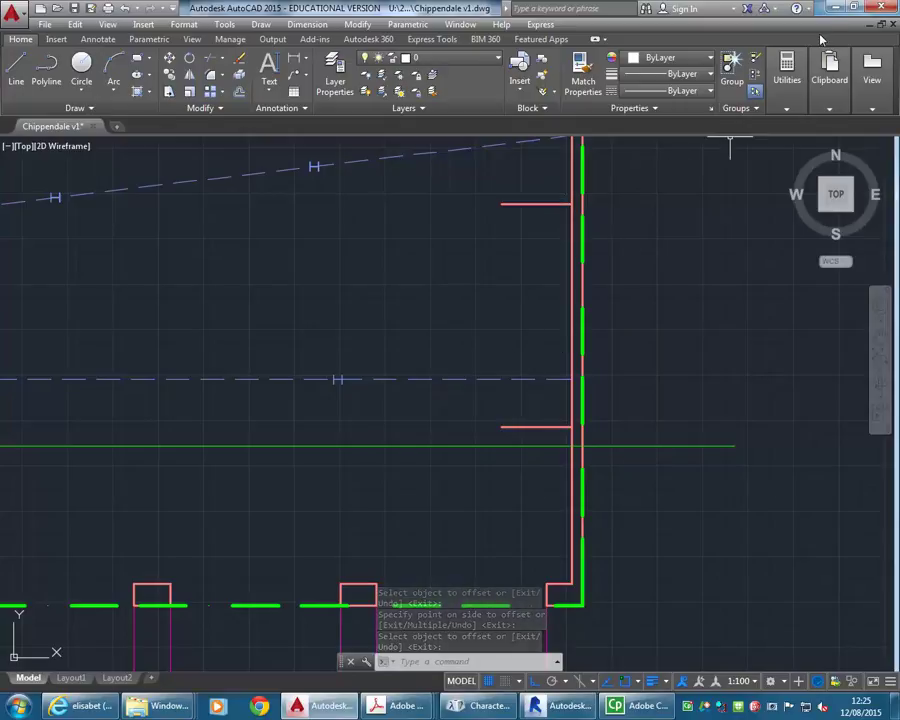
{"action": "left_click", "coordinate": [853, 8]}
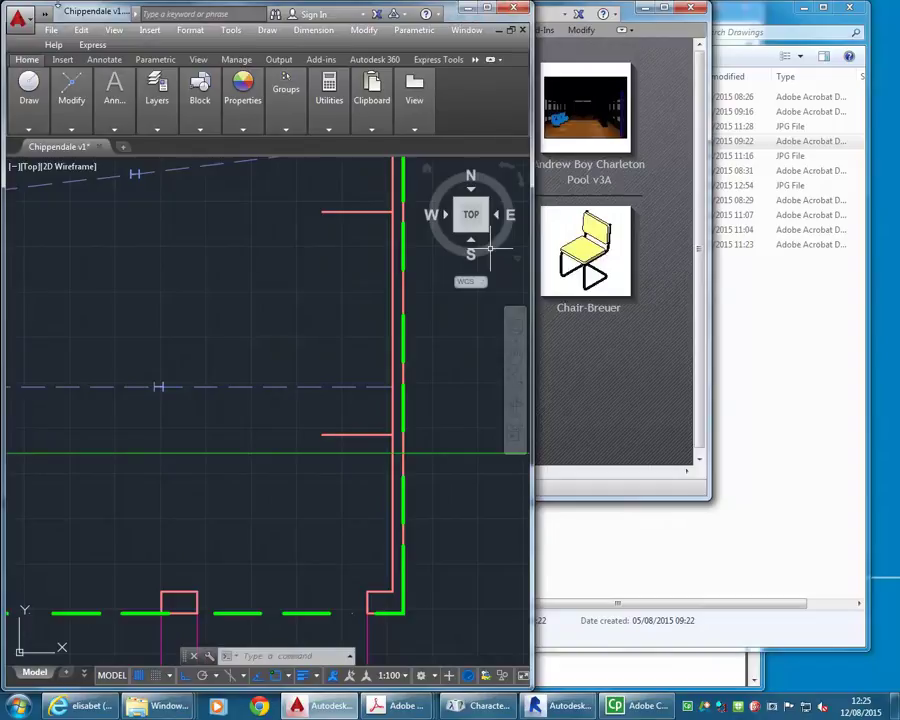
Step: Snap AutoCAD to the left half, widen it, and frame the two new stair lines
{"action": "left_click_drag", "start_coordinate": [90, 12], "coordinate": [2, 14]}
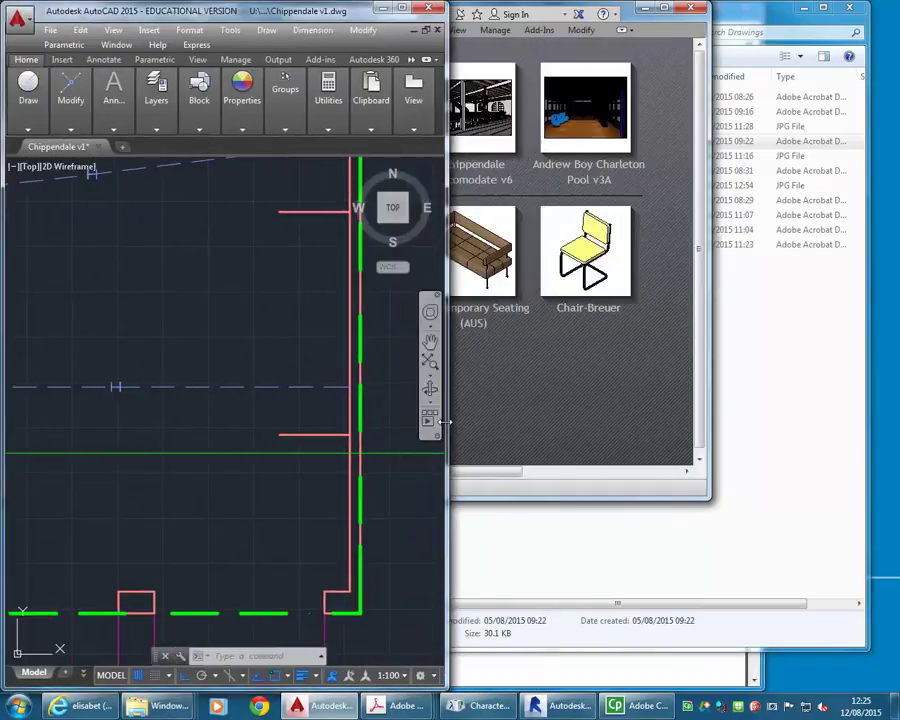
{"action": "mouse_move", "coordinate": [446, 422]}
{"action": "left_mouse_down"}
{"action": "mouse_move", "coordinate": [713, 422]}
{"action": "mouse_move", "coordinate": [702, 422]}
{"action": "left_mouse_up"}
{"action": "scroll", "coordinate": [386, 309], "scroll_direction": "up", "scroll_amount": 2}
{"action": "middle_click_drag", "start_coordinate": [386, 309], "coordinate": [285, 377]}
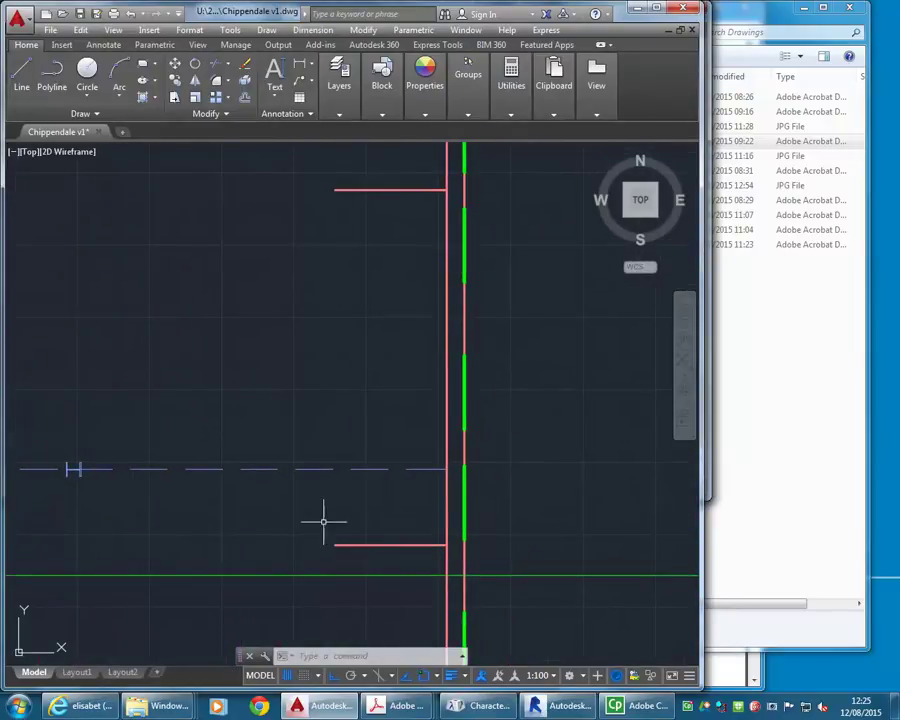
Step: Snap the ground floor dimensions PDF to the right and scroll to the stair dimensions
{"action": "left_click", "coordinate": [405, 705]}
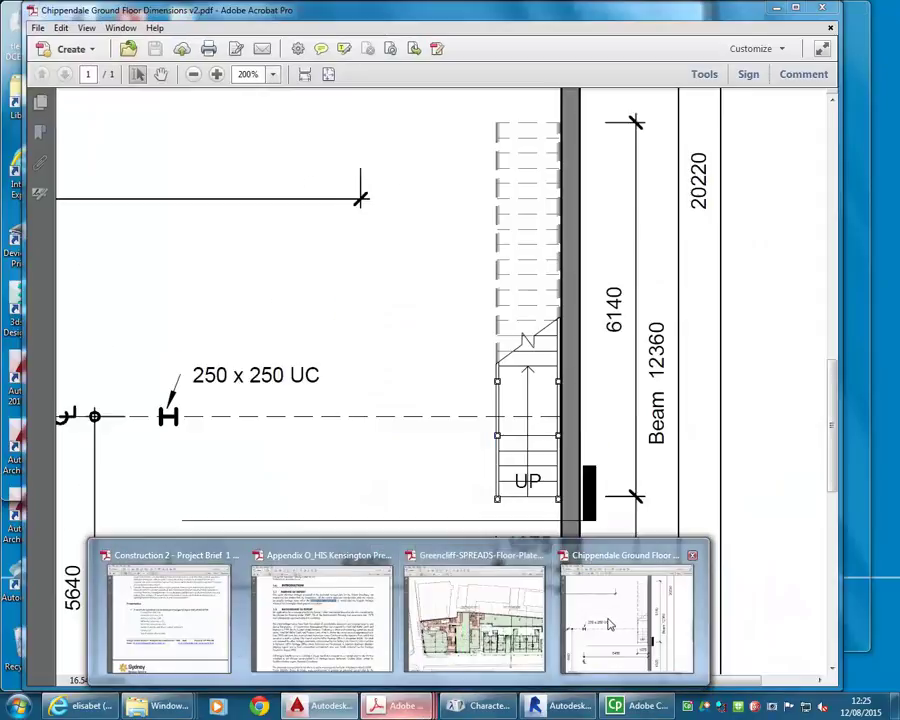
{"action": "left_click", "coordinate": [593, 578]}
{"action": "key", "text": "super+Right"}
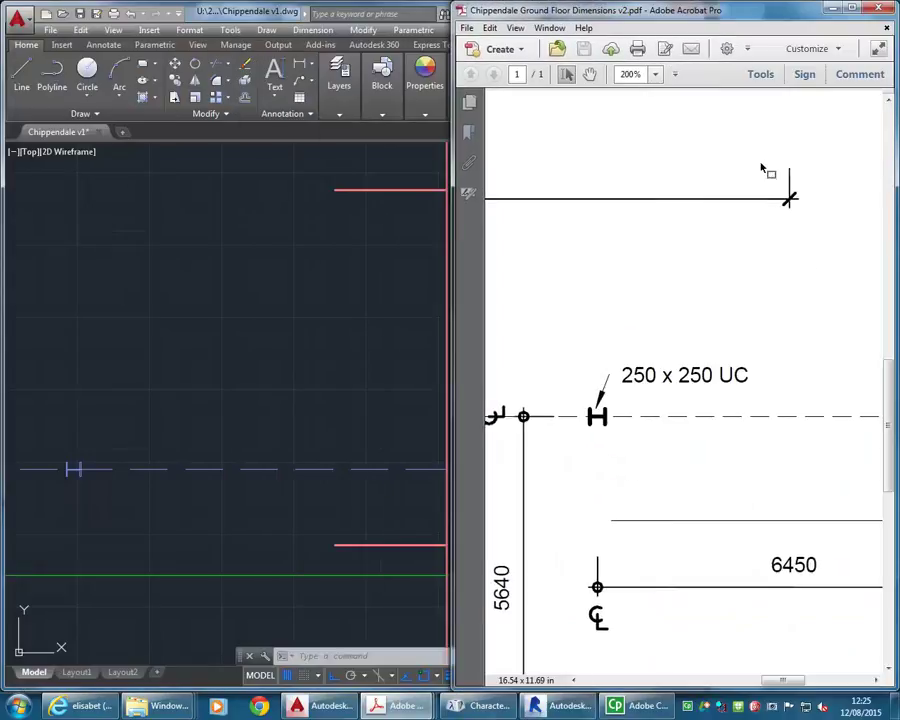
{"action": "left_click_drag", "start_coordinate": [450, 410], "coordinate": [634, 410]}
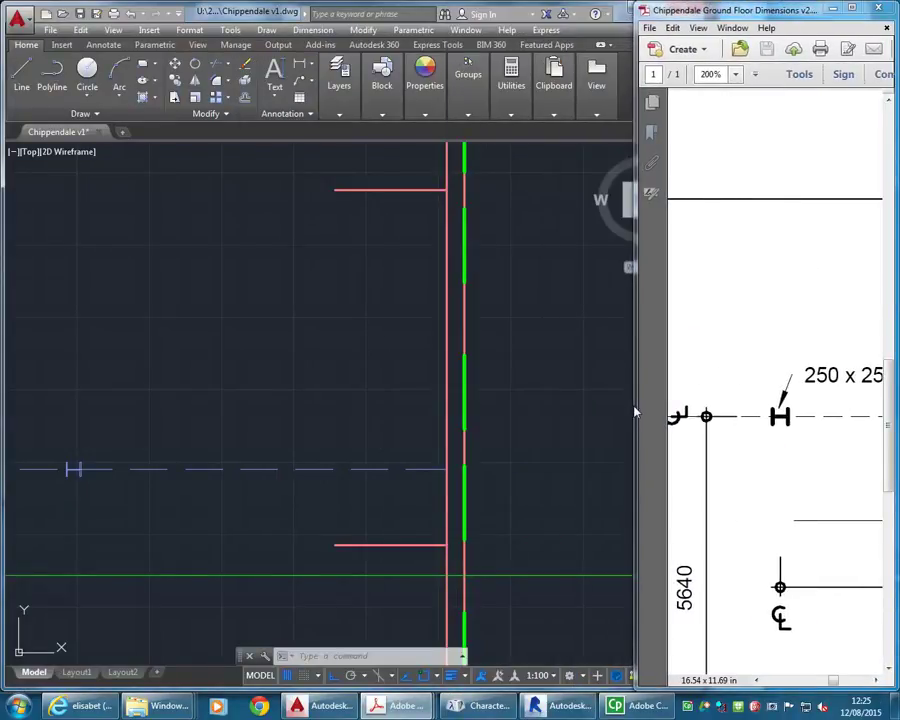
{"action": "left_click", "coordinate": [523, 480]}
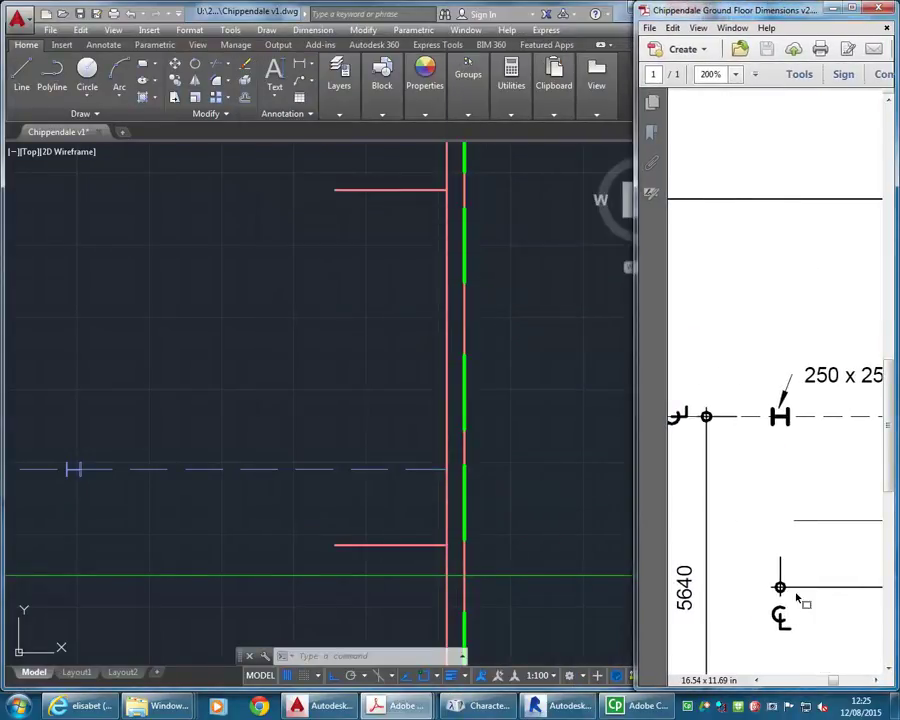
{"action": "left_click_drag", "start_coordinate": [832, 681], "coordinate": [851, 685]}
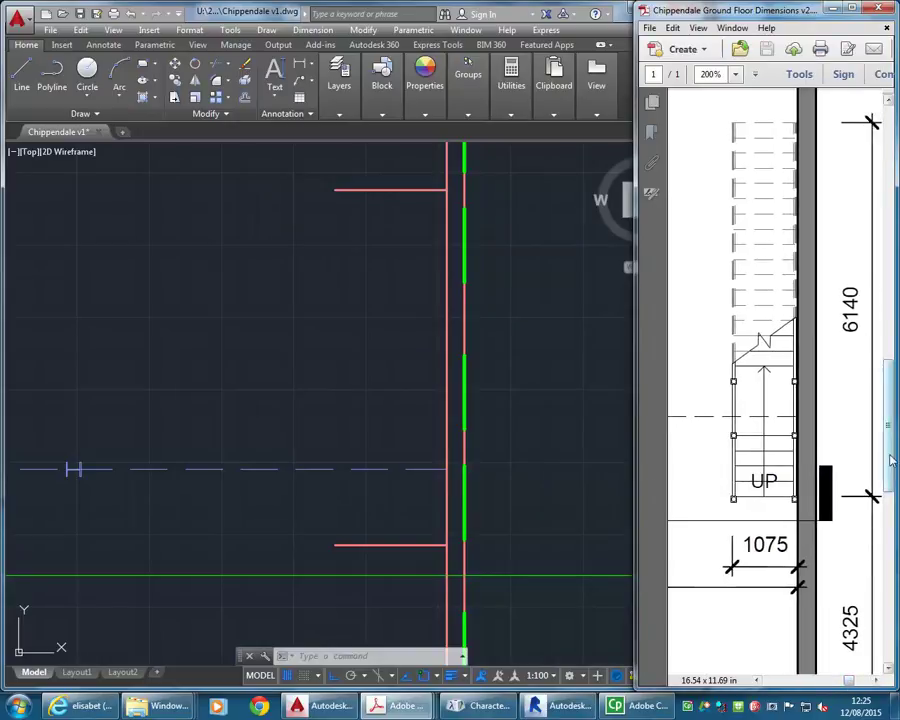
{"action": "scroll", "coordinate": [870, 500], "scroll_direction": "up", "scroll_amount": 1}
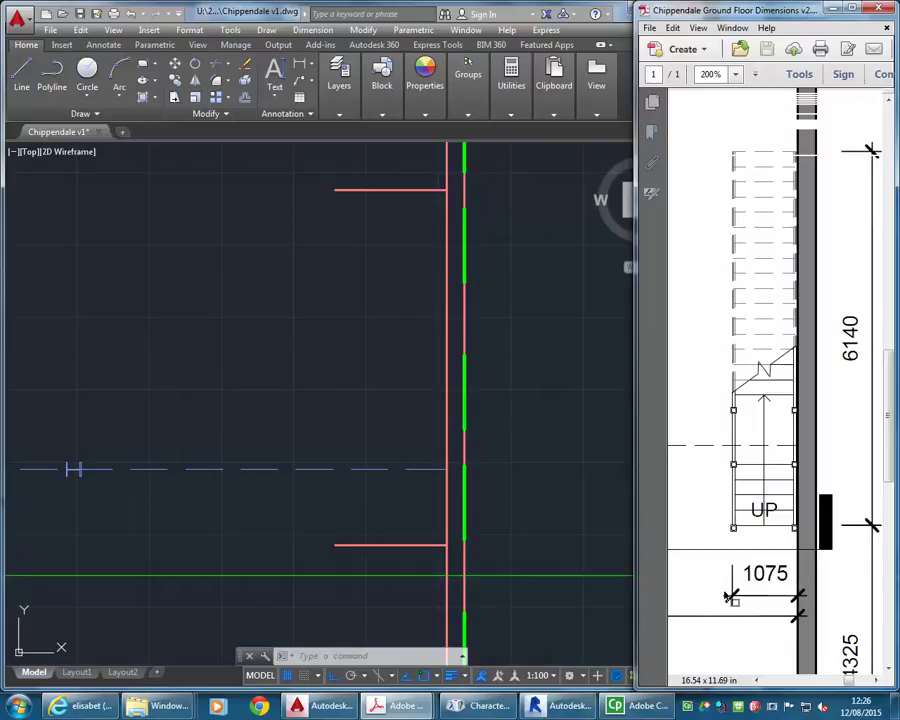
Step: Offset the red stair wall line 1075 to the left
{"action": "left_click", "coordinate": [298, 362]}
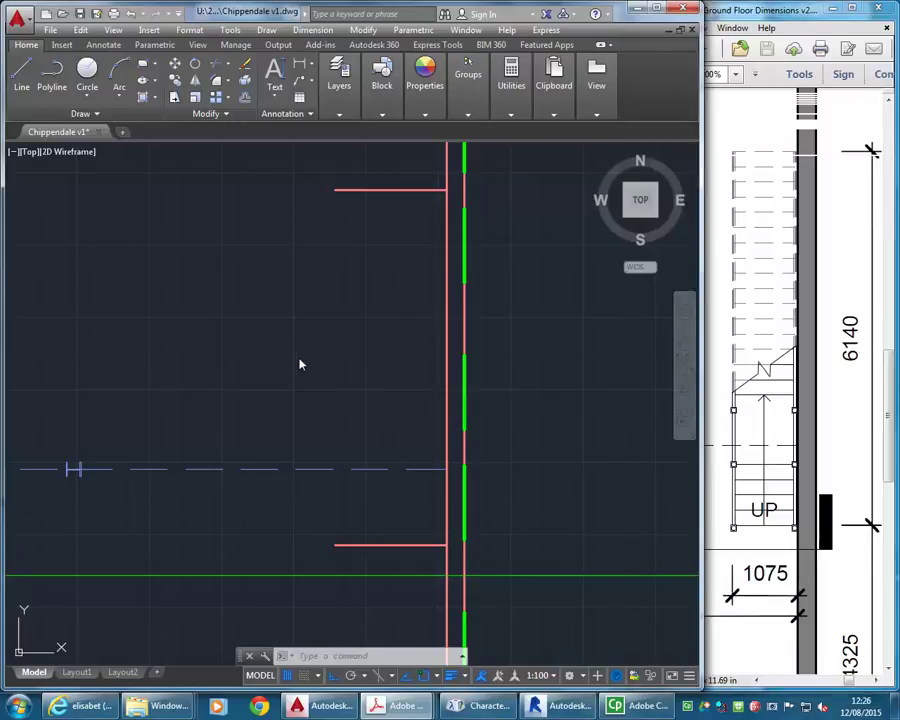
{"action": "type", "text": "o"}
{"action": "key", "text": "Return"}
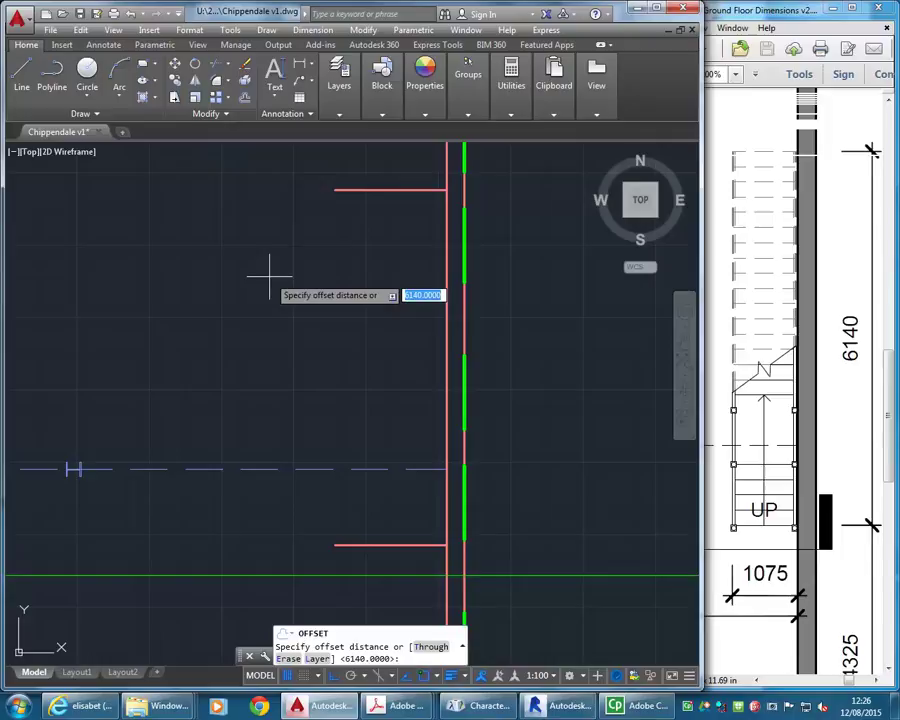
{"action": "type", "text": "1075"}
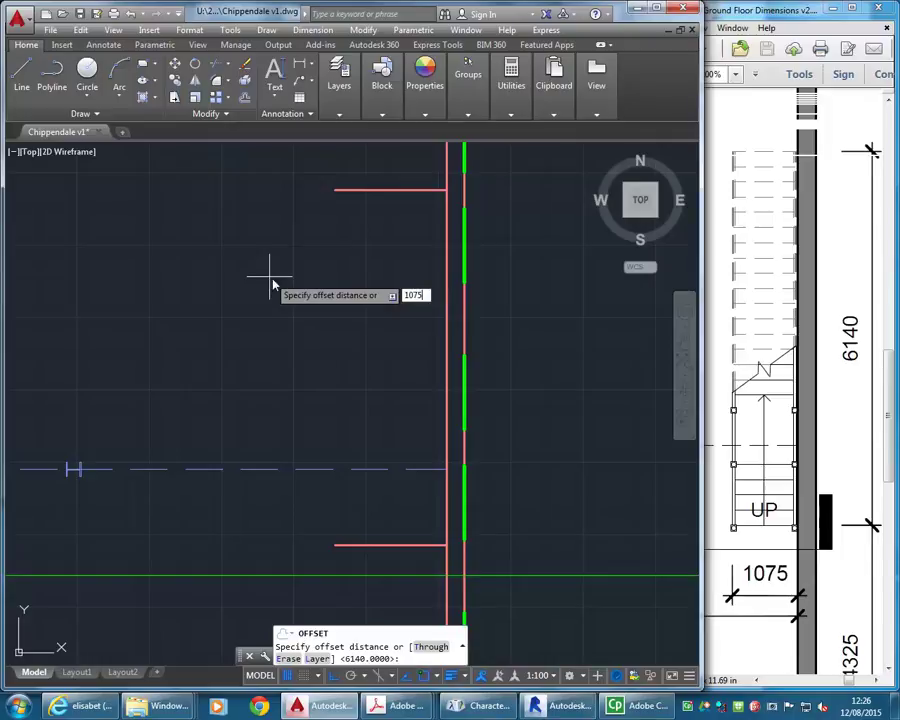
{"action": "key", "text": "Return"}
{"action": "left_click", "coordinate": [446, 348]}
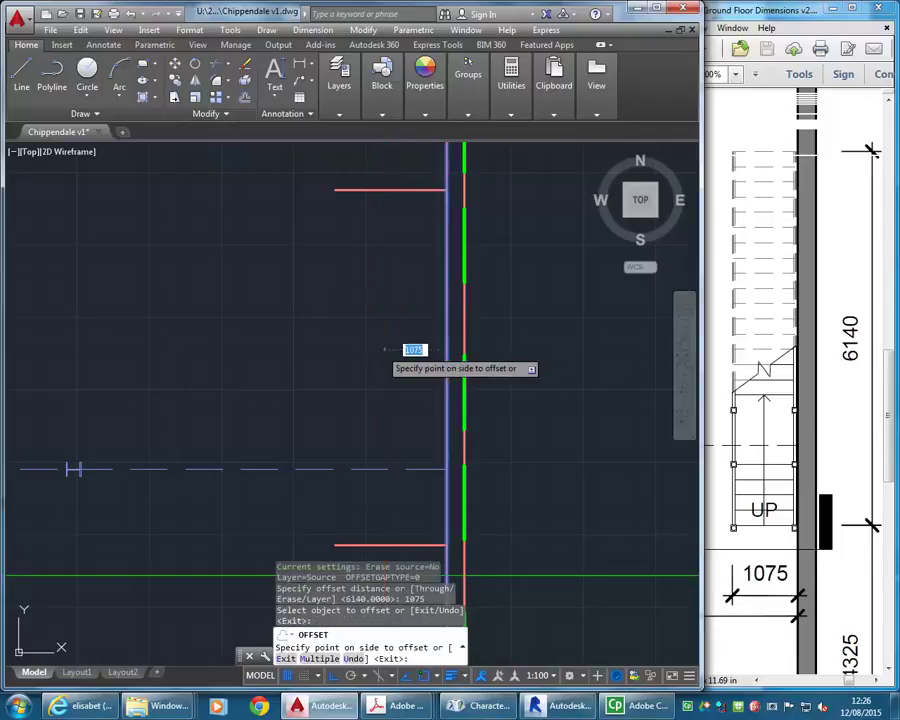
{"action": "left_click", "coordinate": [385, 349]}
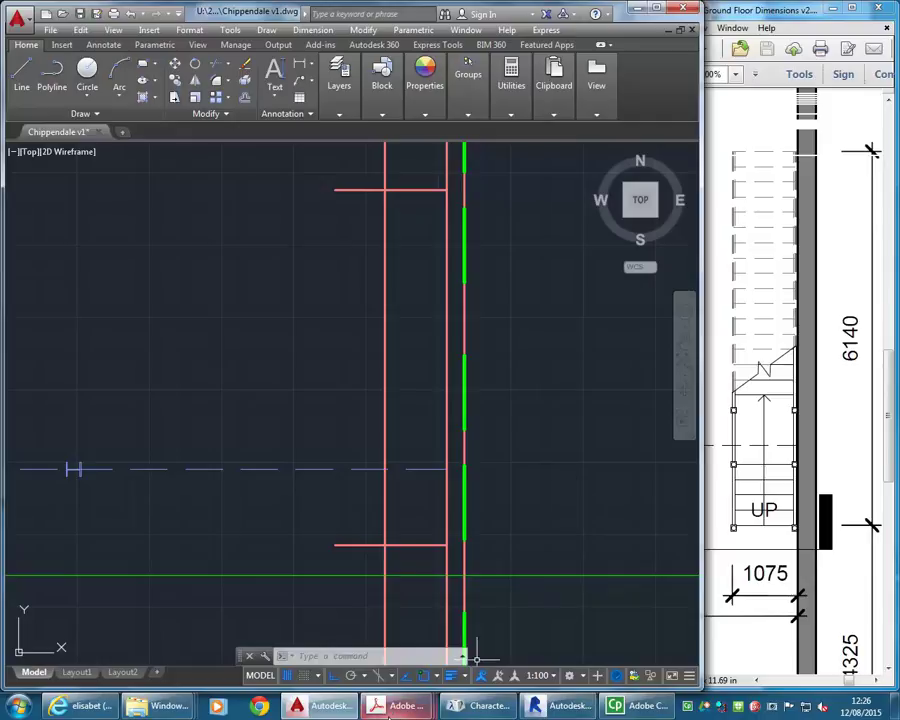
Step: After checking the PDF, offset the new wall line 50 to the right
{"action": "mouse_move", "coordinate": [400, 705]}
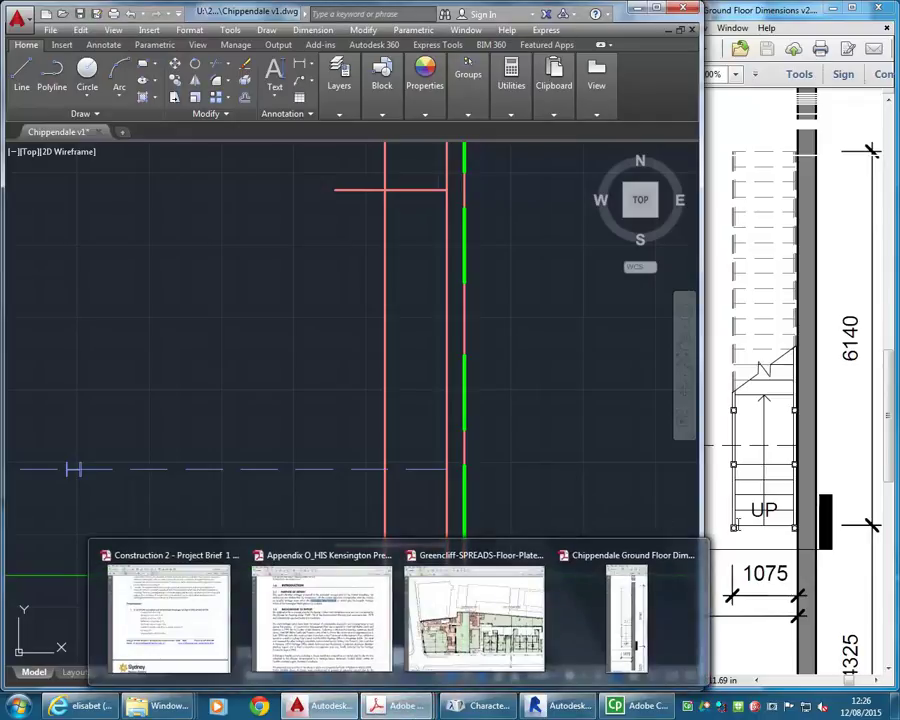
{"action": "left_click", "coordinate": [627, 615]}
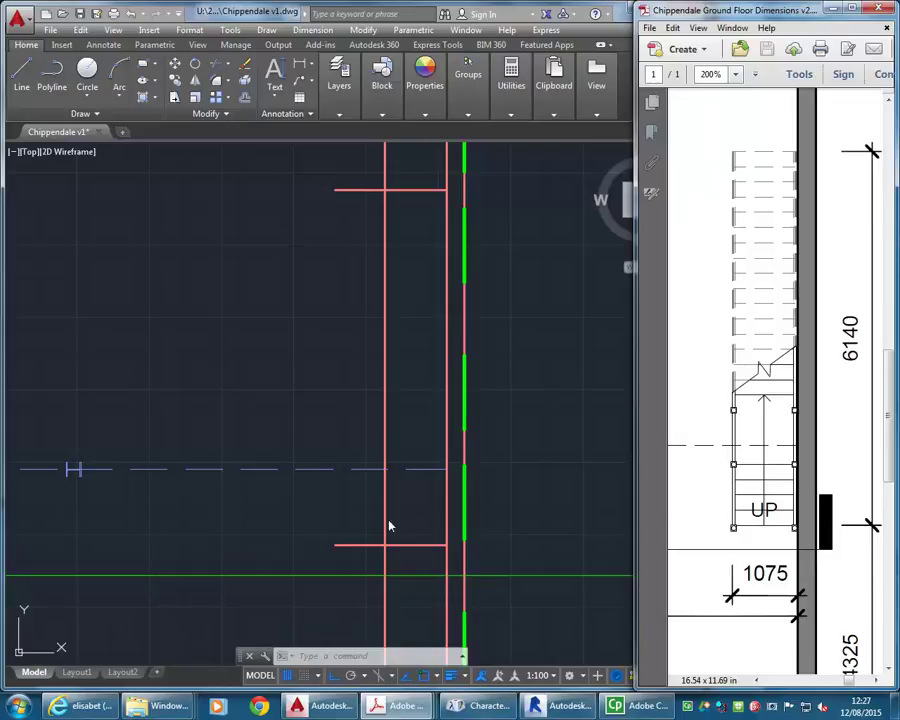
{"action": "left_click", "coordinate": [365, 490]}
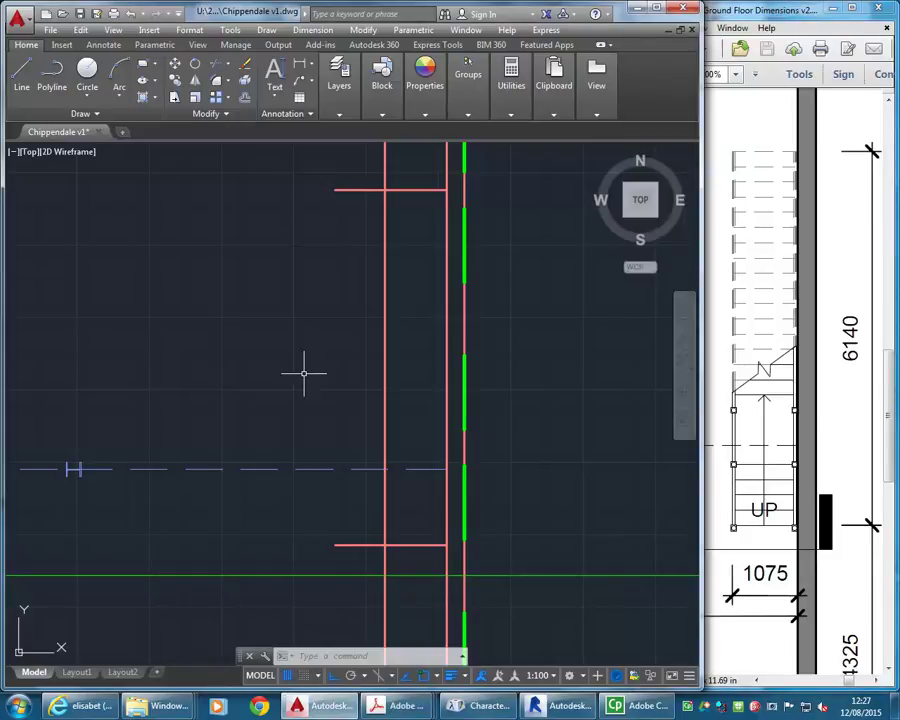
{"action": "left_click", "coordinate": [243, 100]}
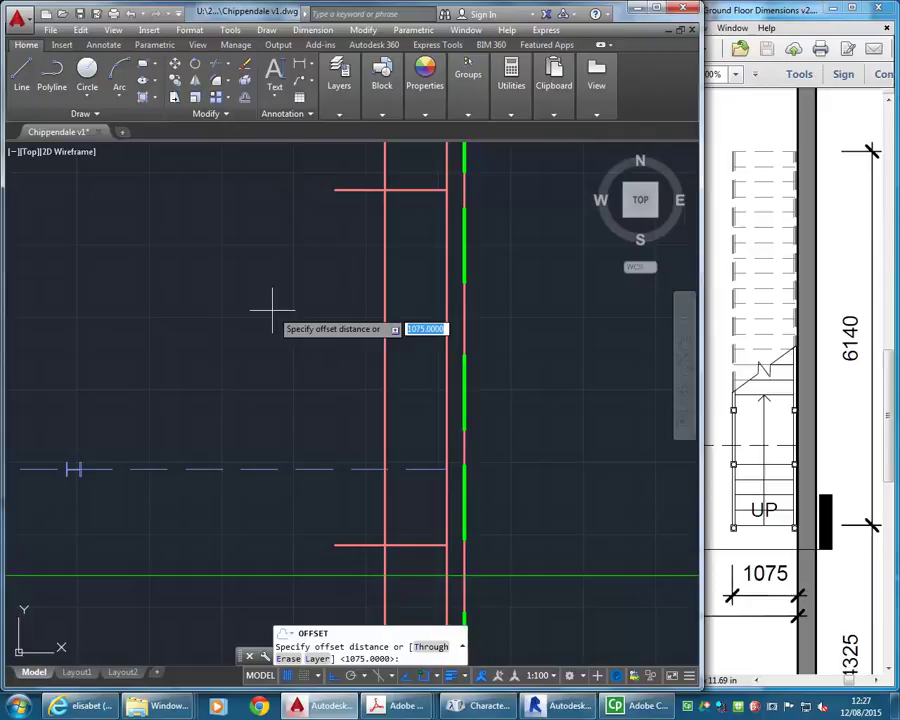
{"action": "type", "text": "50"}
{"action": "key", "text": "Return"}
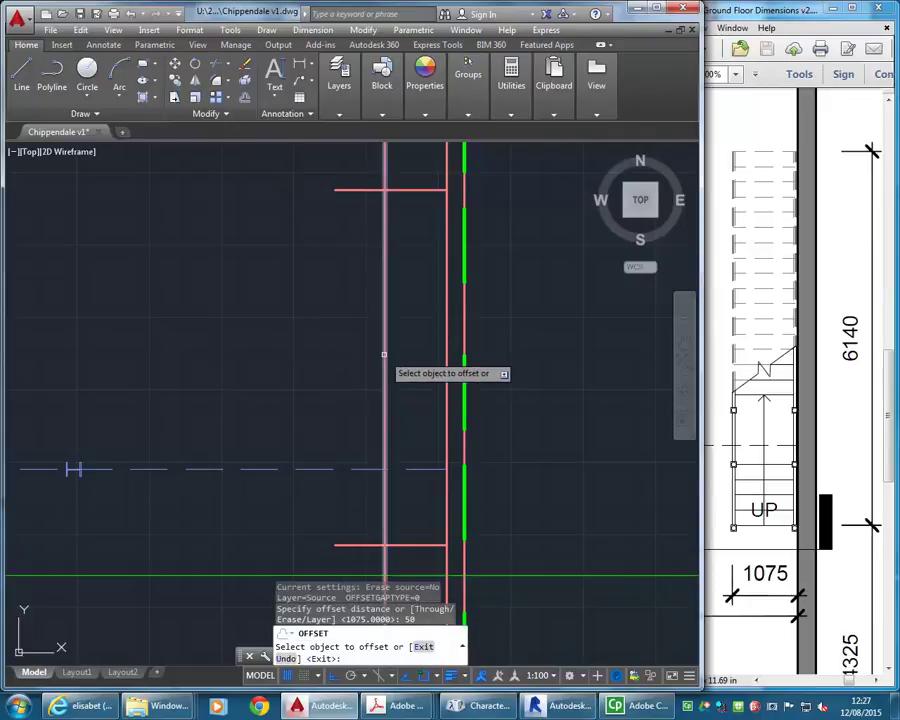
{"action": "left_click", "coordinate": [386, 357]}
{"action": "left_click", "coordinate": [442, 358]}
Step: Fillet the two bottom corners of the stair outline with radius 0
{"action": "key", "text": "Return"}
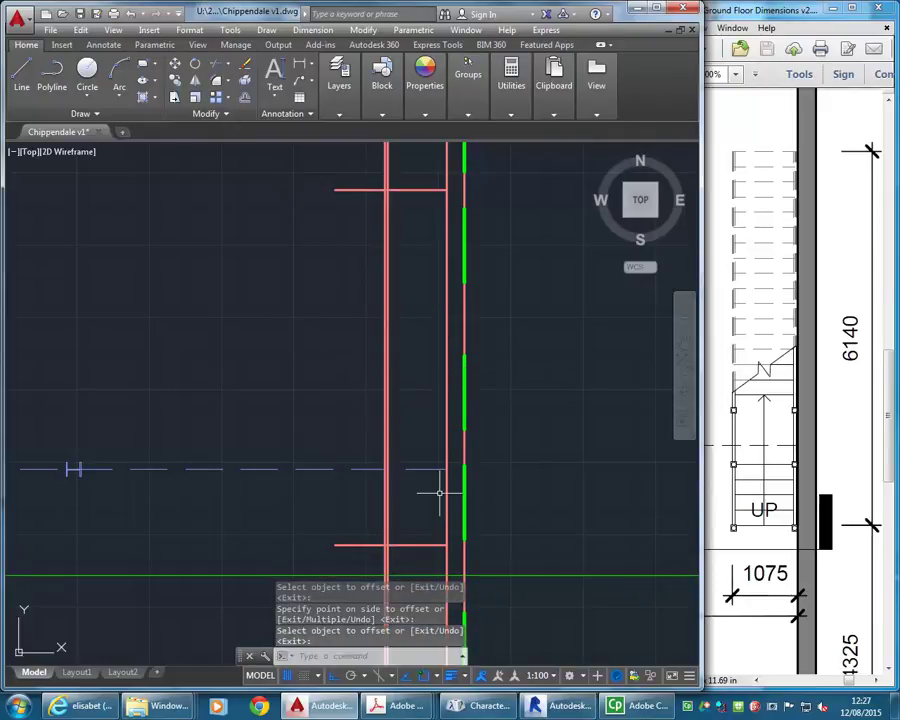
{"action": "left_click", "coordinate": [195, 82]}
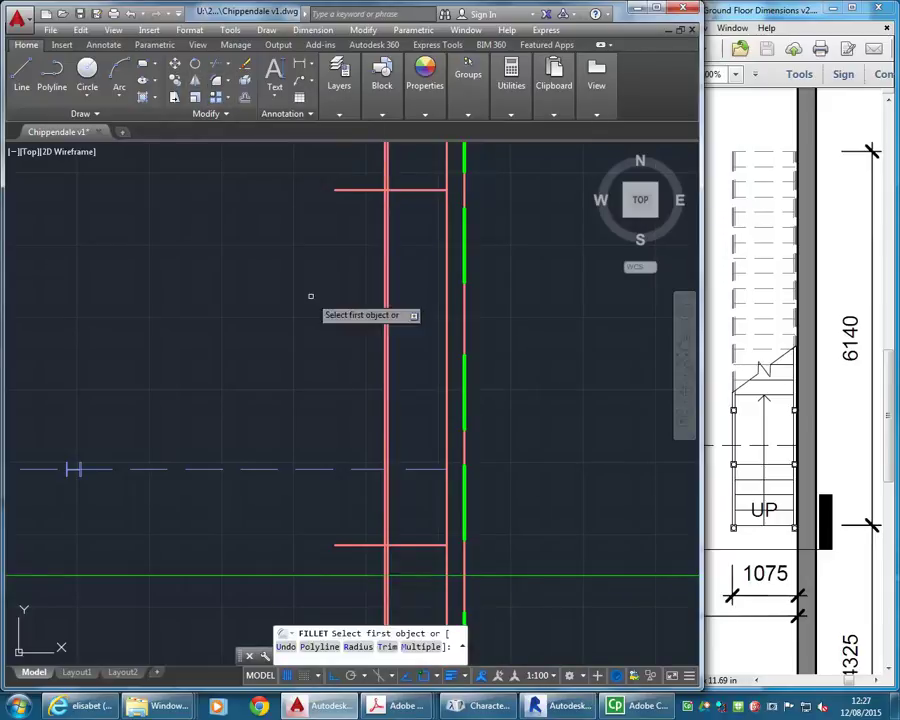
{"action": "left_click", "coordinate": [407, 545]}
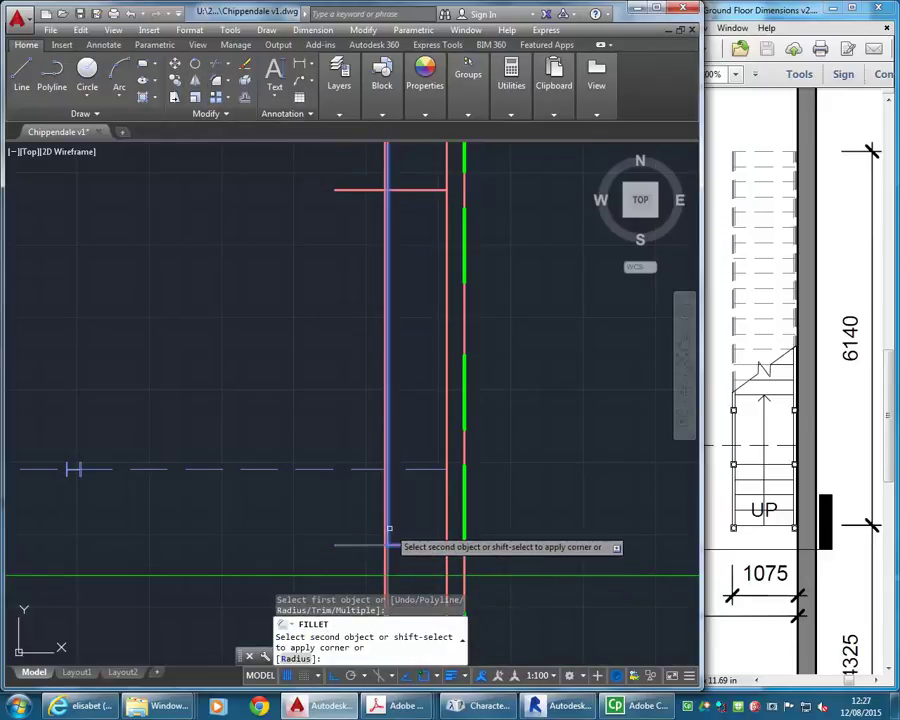
{"action": "left_click", "coordinate": [390, 518]}
{"action": "right_click", "coordinate": [402, 483]}
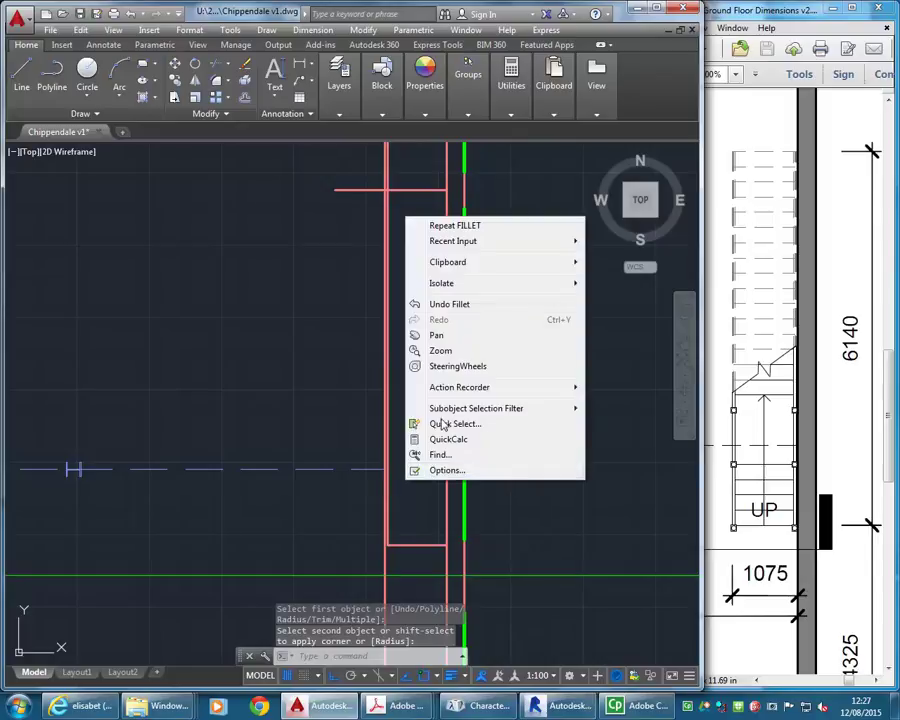
{"action": "left_click", "coordinate": [440, 225]}
{"action": "left_click", "coordinate": [400, 543]}
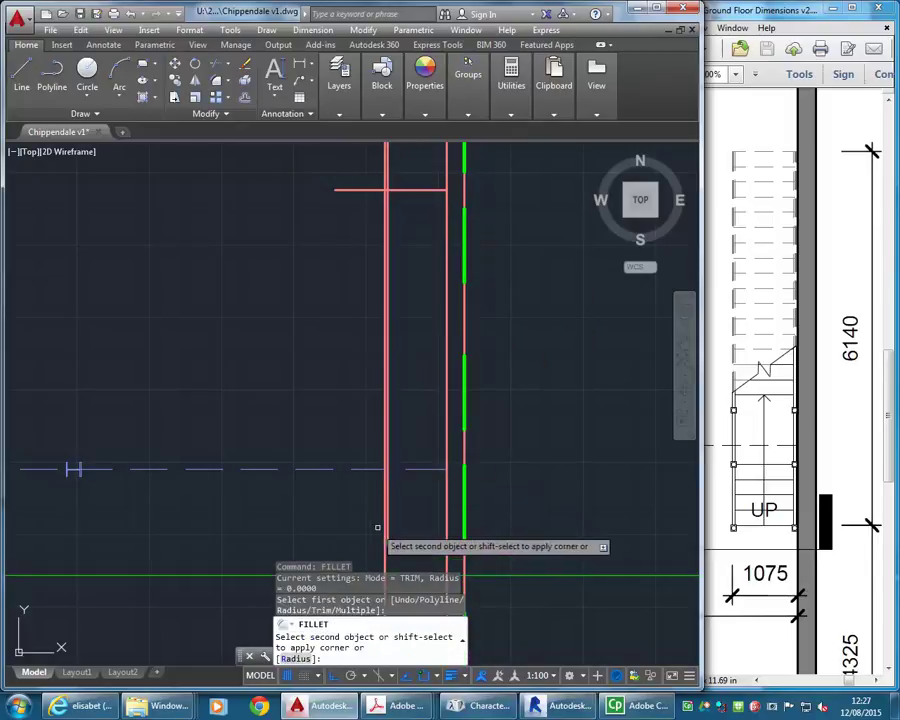
{"action": "left_click", "coordinate": [383, 527]}
Step: Fillet the top corners, removing the horizontal stub and squaring the top-left corner
{"action": "right_click", "coordinate": [304, 331]}
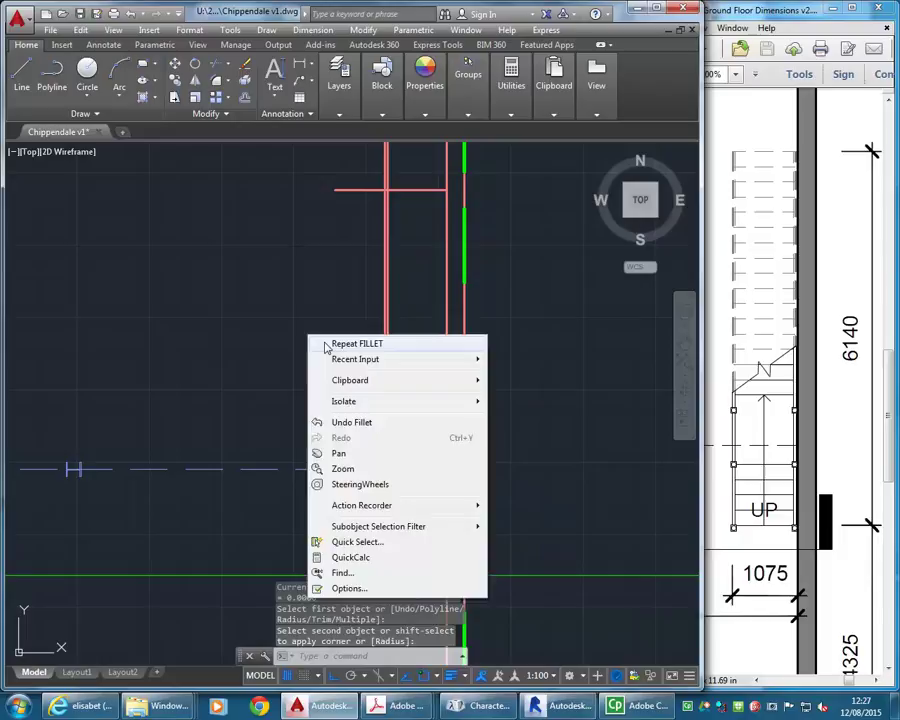
{"action": "left_click", "coordinate": [328, 343]}
{"action": "left_click", "coordinate": [391, 197]}
{"action": "left_click", "coordinate": [396, 190]}
{"action": "right_click", "coordinate": [400, 185]}
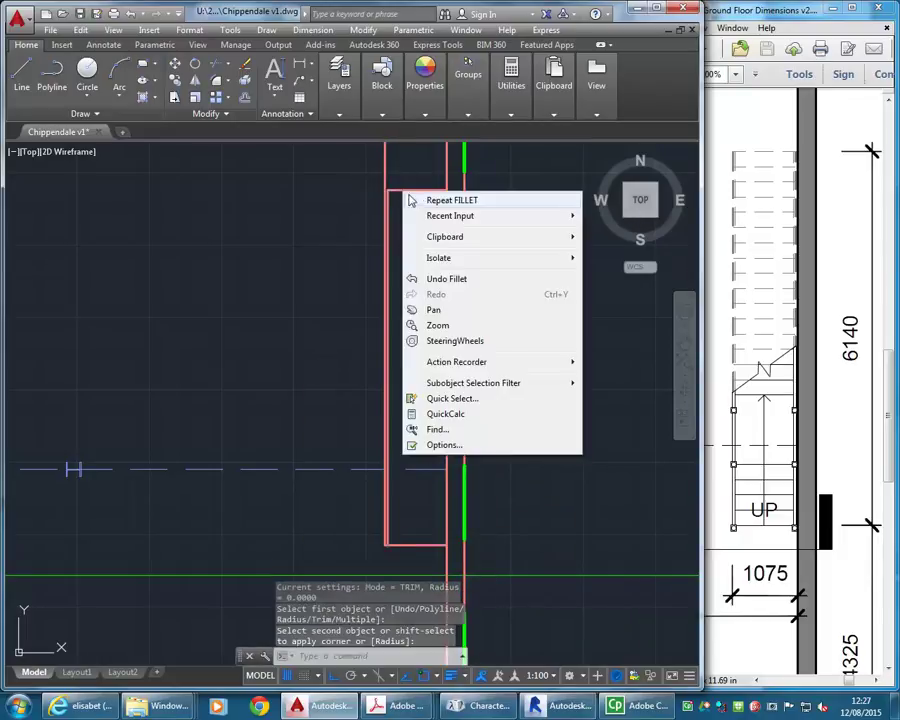
{"action": "left_click", "coordinate": [415, 199]}
{"action": "left_click", "coordinate": [387, 200]}
{"action": "left_click", "coordinate": [400, 190]}
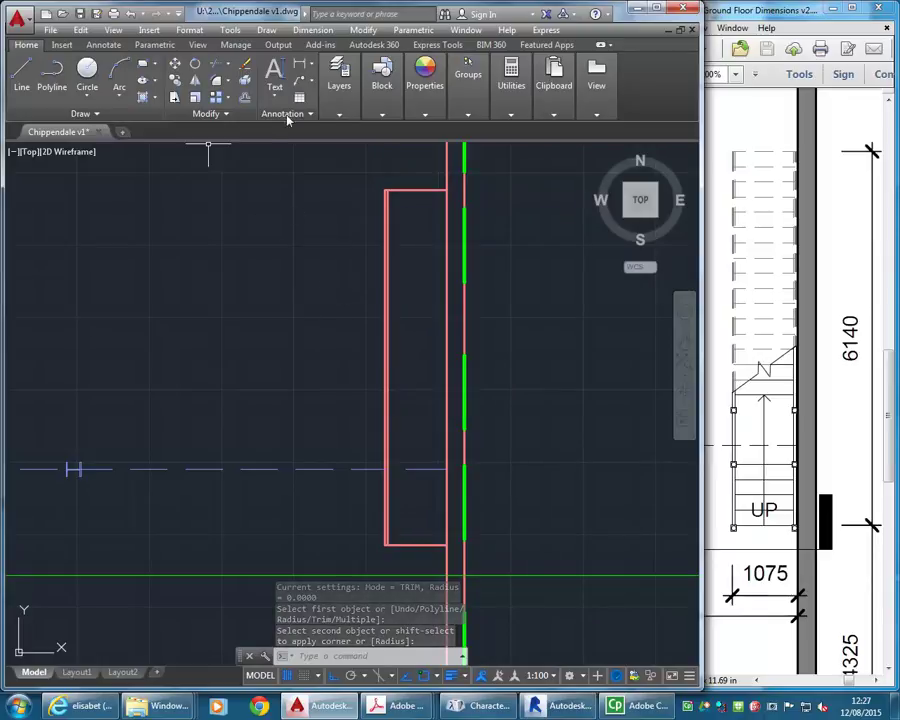
Step: Create a new layer named A-STAIRS in the Layer Properties Manager
{"action": "left_click", "coordinate": [339, 75]}
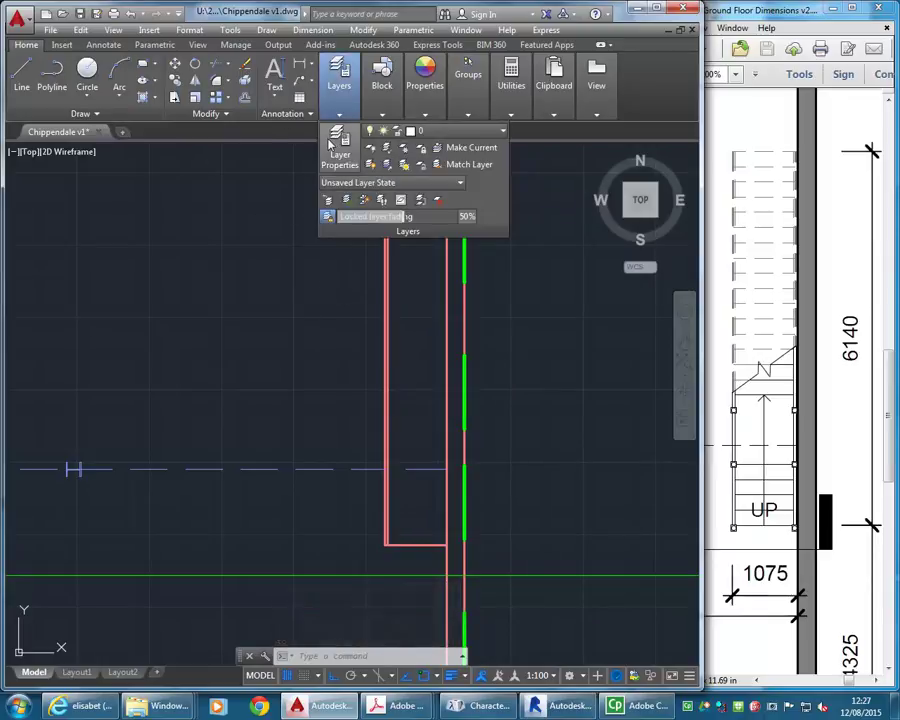
{"action": "left_click", "coordinate": [338, 145]}
{"action": "right_click", "coordinate": [295, 260]}
{"action": "left_click", "coordinate": [329, 317]}
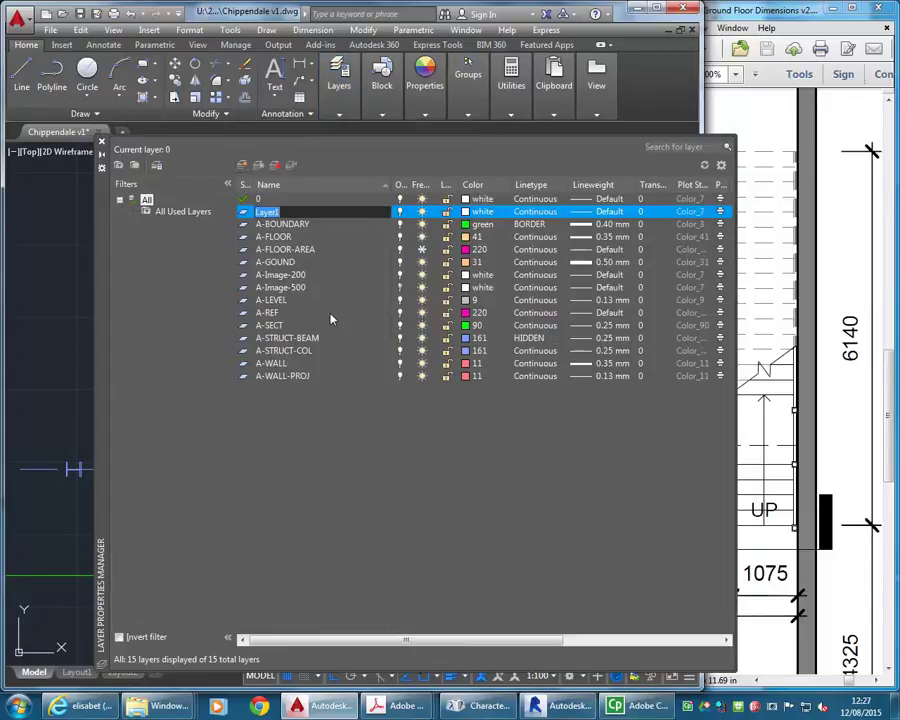
{"action": "type", "text": "A-STAIRS"}
{"action": "key", "text": "Return"}
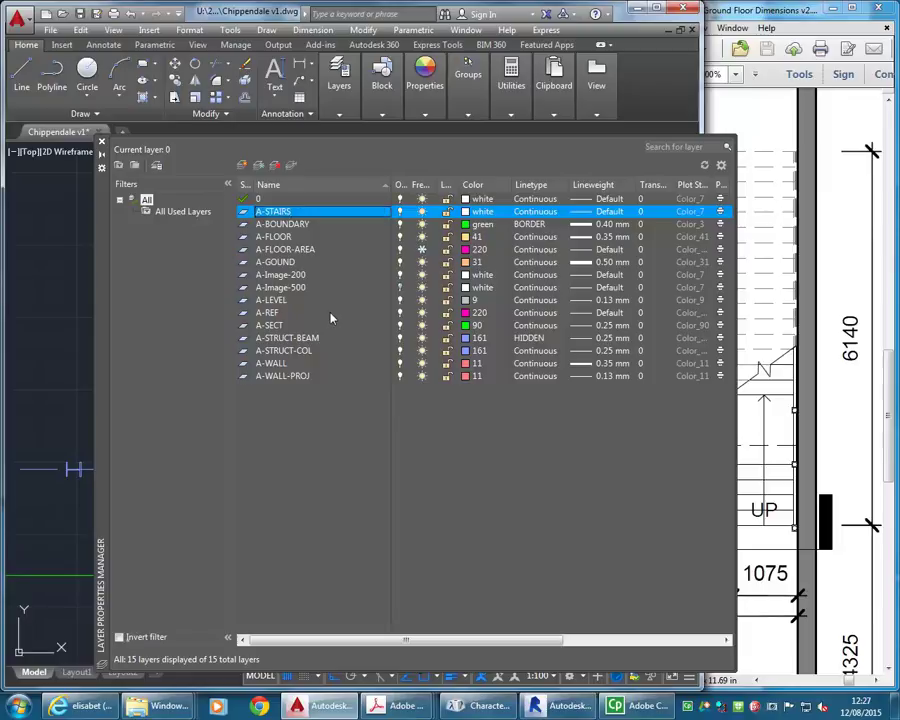
Step: Give A-STAIRS colour 50 and 0.25 mm lineweight, and make it current
{"action": "left_click", "coordinate": [465, 212]}
{"action": "left_click", "coordinate": [462, 241]}
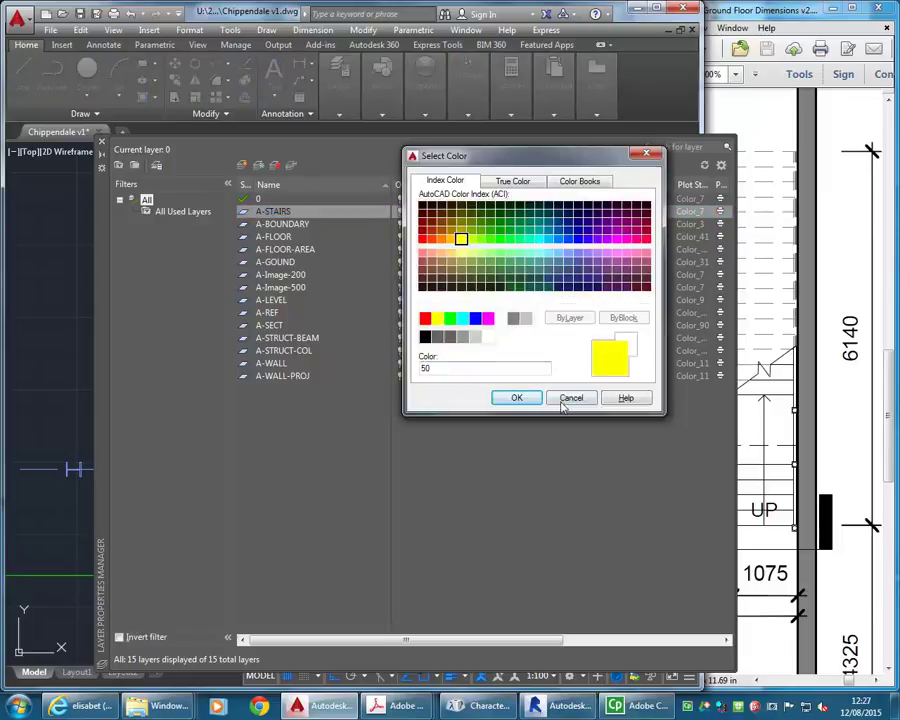
{"action": "left_click", "coordinate": [516, 398]}
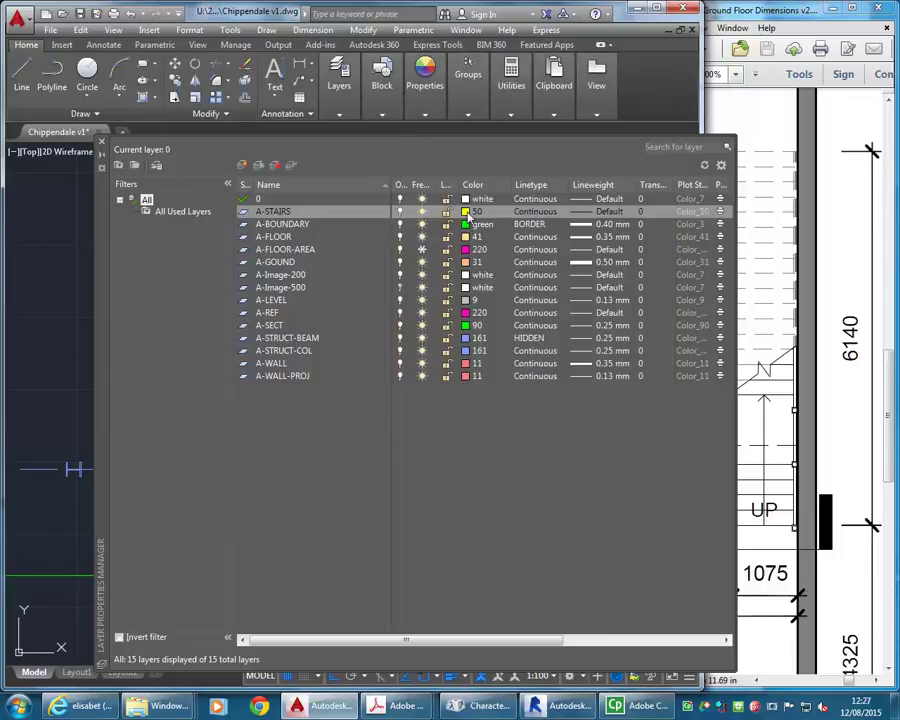
{"action": "left_click", "coordinate": [580, 212]}
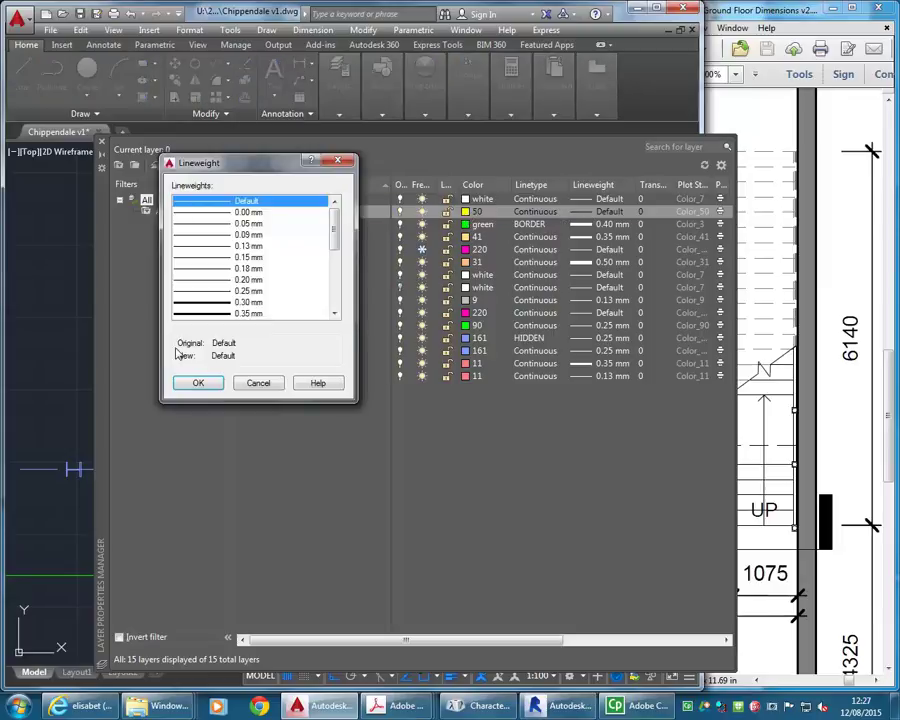
{"action": "left_click", "coordinate": [213, 291]}
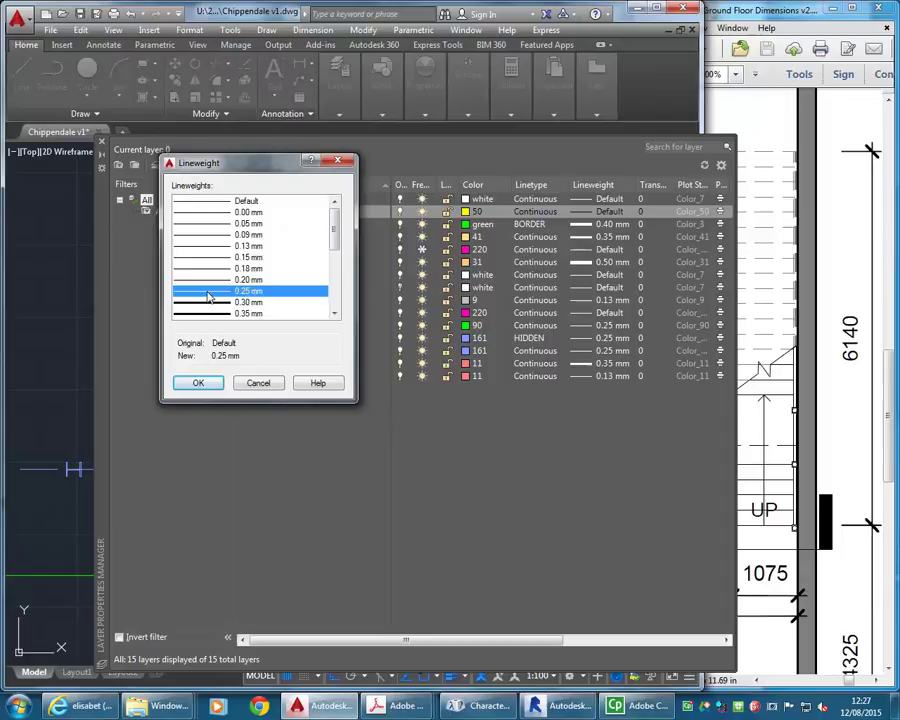
{"action": "left_click", "coordinate": [198, 383]}
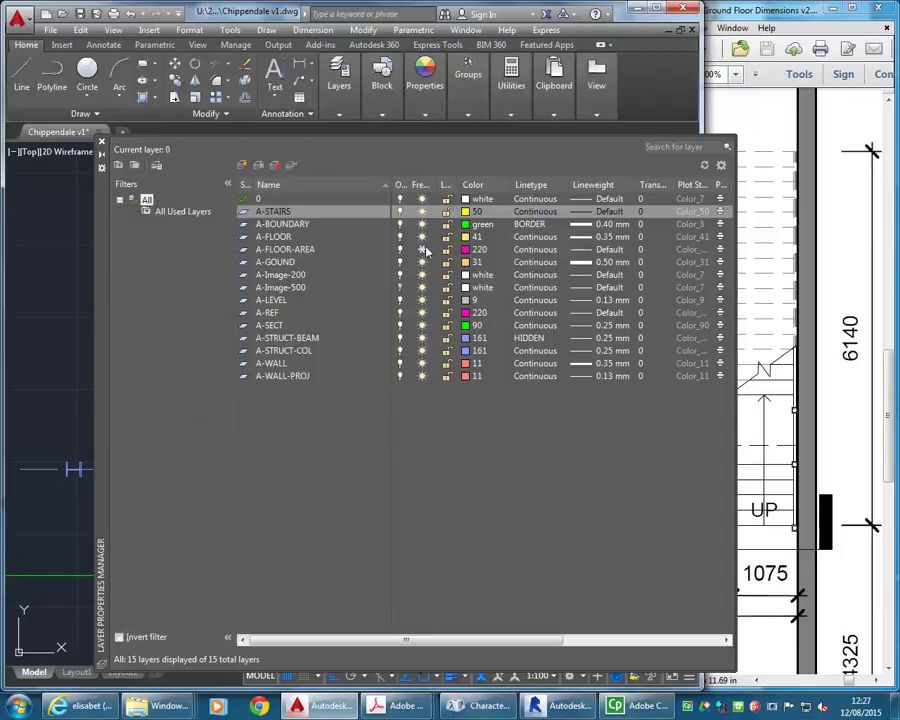
{"action": "left_click", "coordinate": [294, 166]}
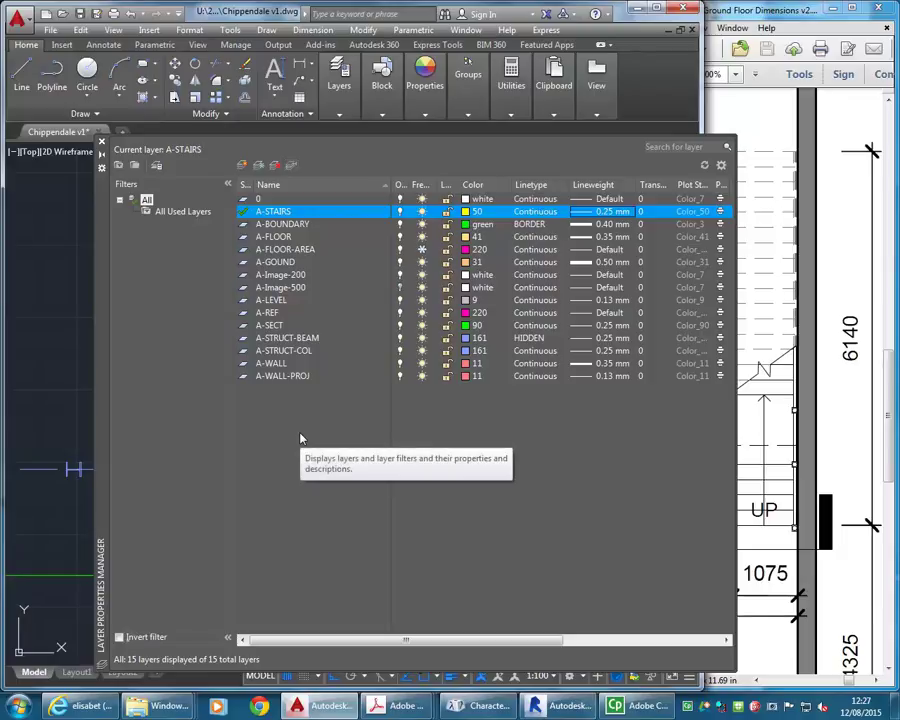
Step: Window-select the stair rectangle and assign it to the A-STAIRS layer
{"action": "left_click", "coordinate": [101, 146]}
{"action": "left_click", "coordinate": [364, 160]}
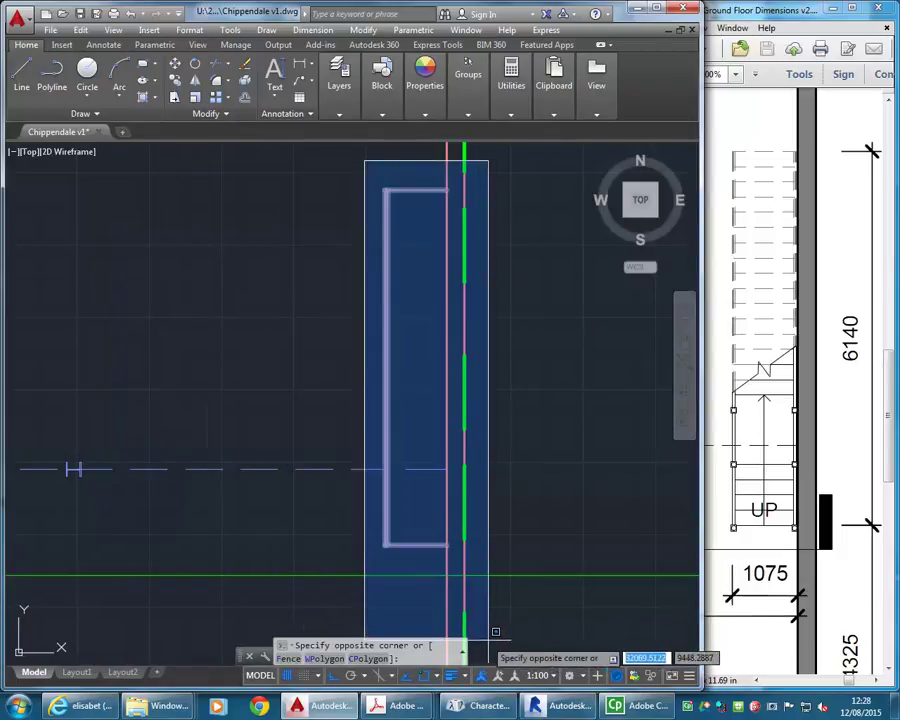
{"action": "left_click", "coordinate": [506, 566]}
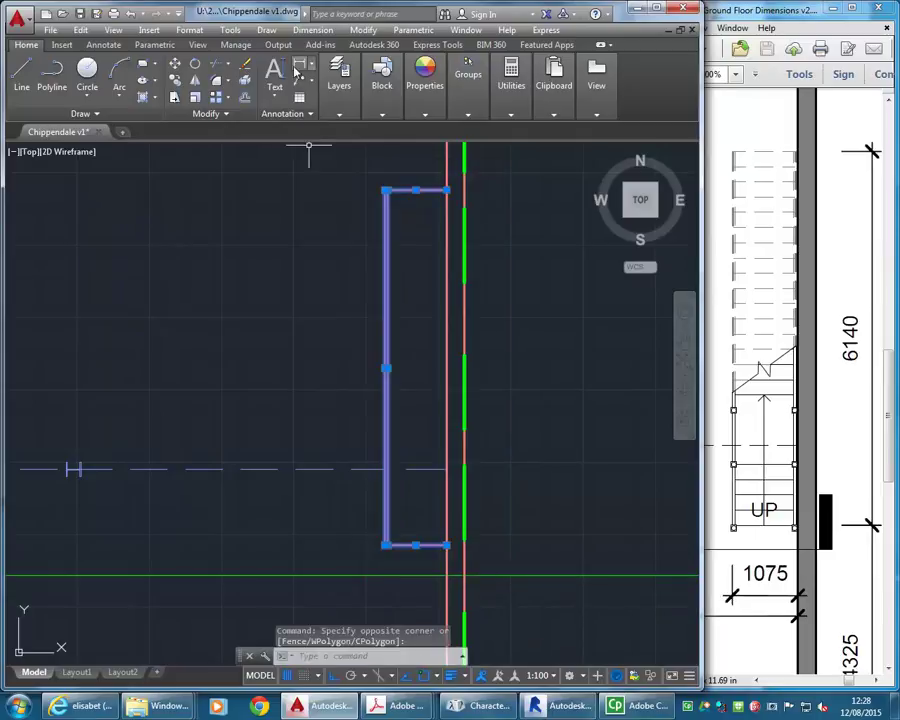
{"action": "mouse_move", "coordinate": [339, 85]}
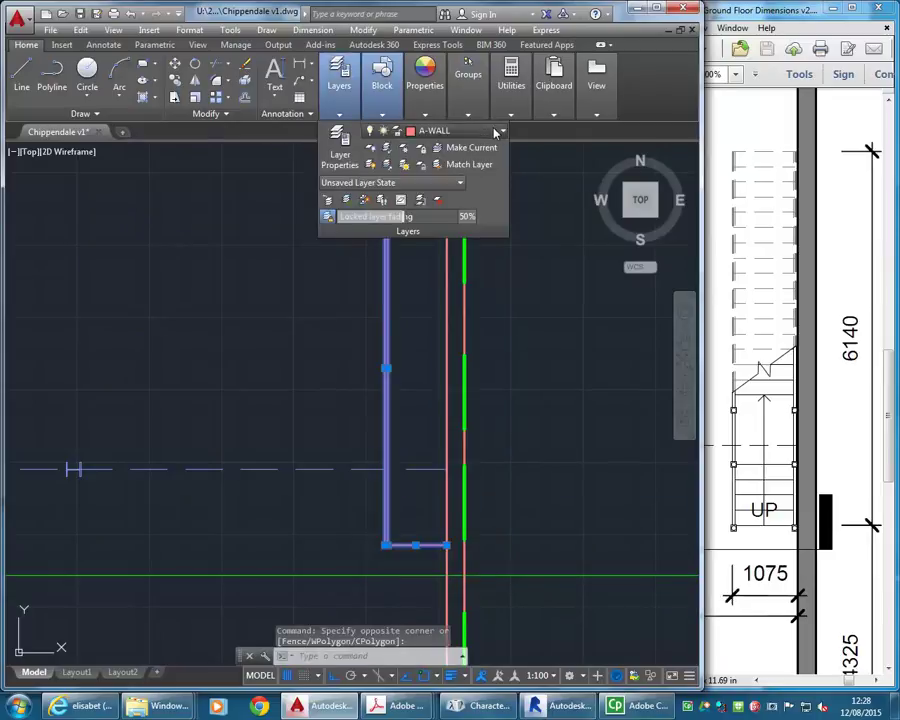
{"action": "left_click", "coordinate": [445, 131]}
{"action": "left_click", "coordinate": [455, 318]}
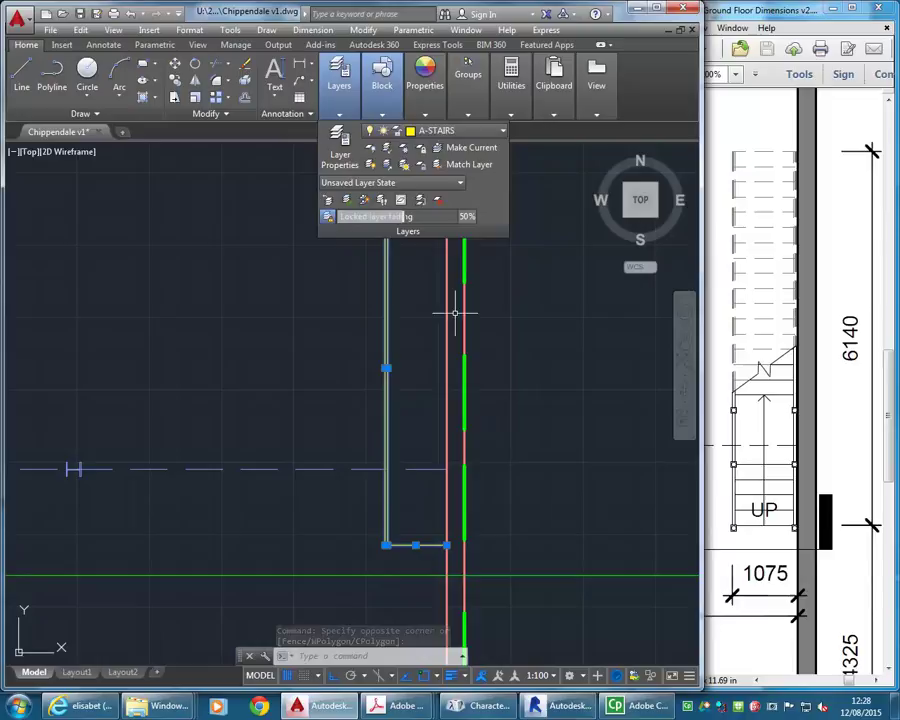
{"action": "key", "text": "Escape"}
{"action": "key", "text": "Escape"}
{"action": "scroll", "coordinate": [391, 575], "scroll_direction": "up", "scroll_amount": 4}
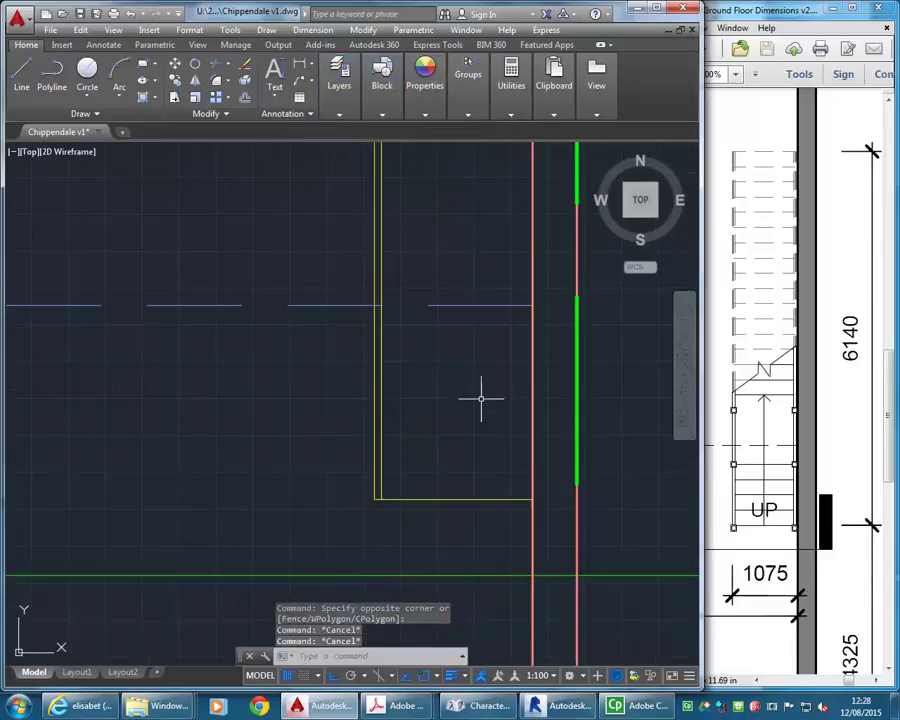
{"action": "middle_click_drag", "start_coordinate": [482, 402], "coordinate": [445, 443]}
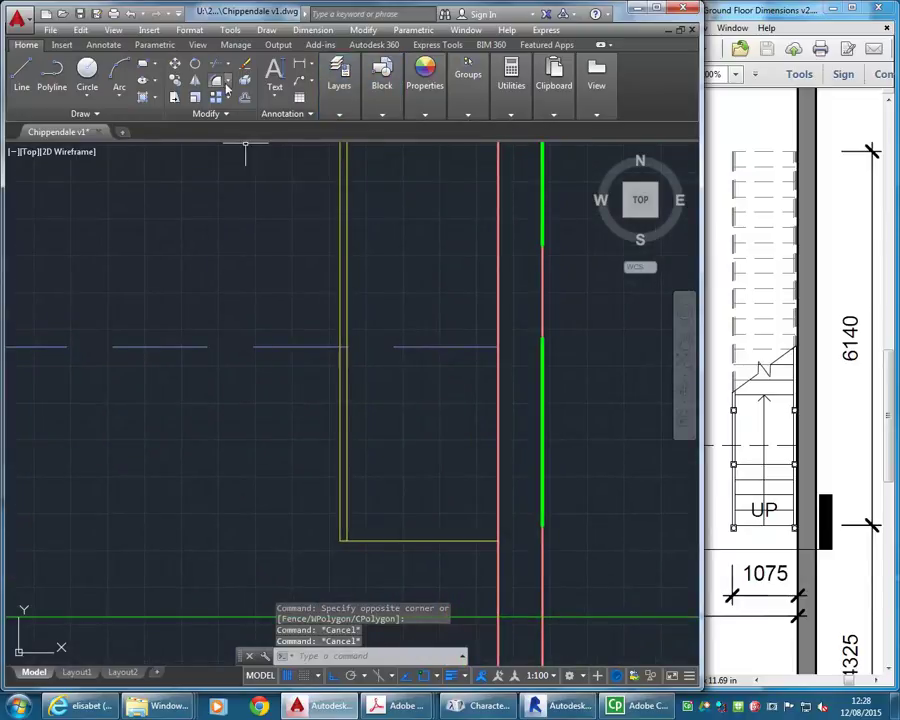
Step: Offset the rectangle's bottom line 250 upward as the first tread line
{"action": "left_click", "coordinate": [245, 97]}
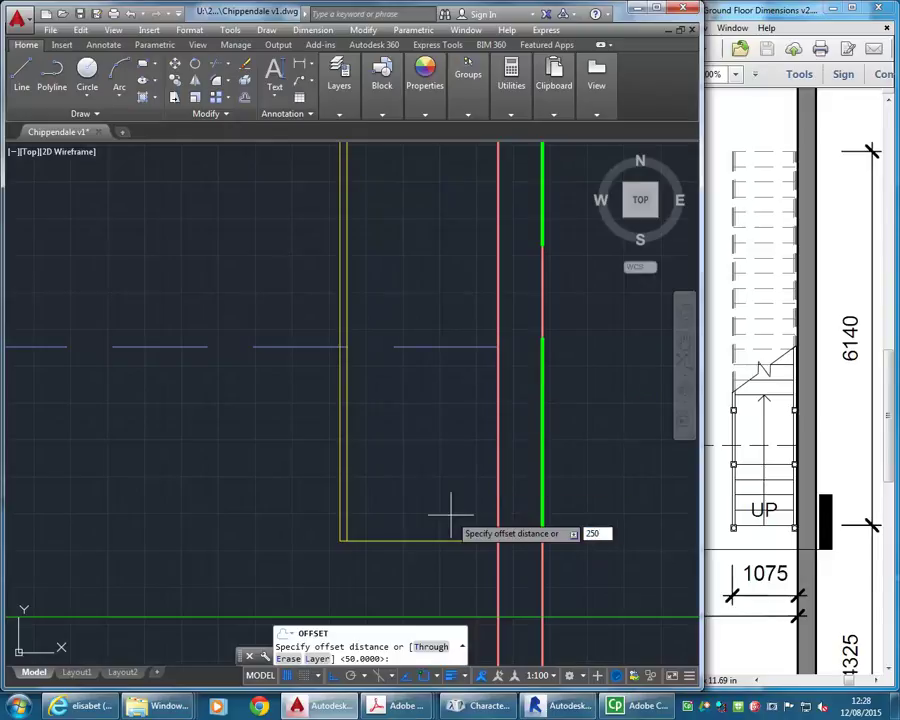
{"action": "key", "text": "Return"}
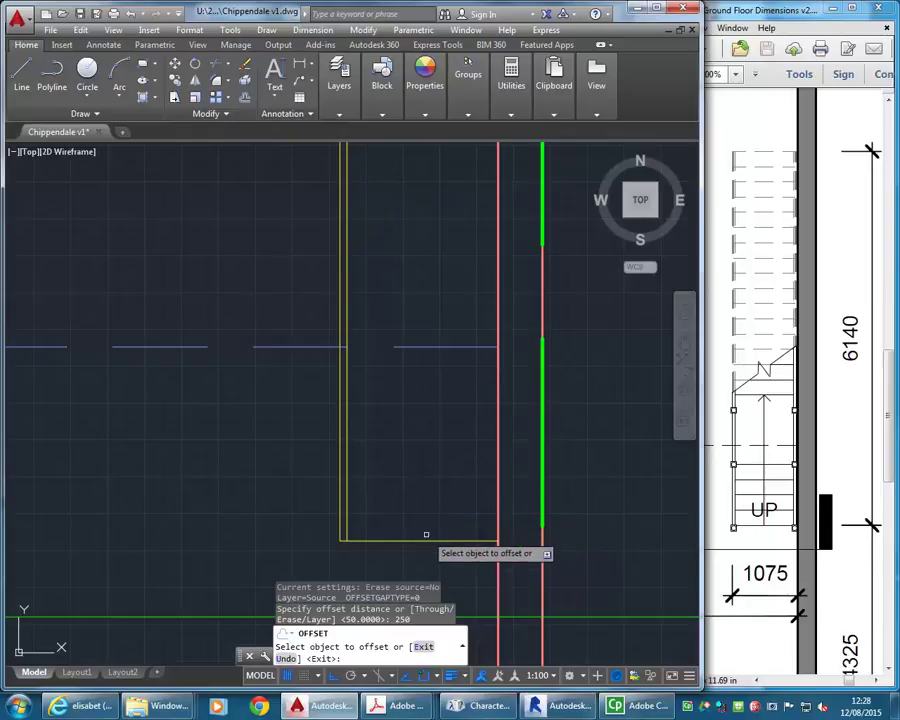
{"action": "left_click", "coordinate": [425, 543]}
{"action": "left_click", "coordinate": [420, 434]}
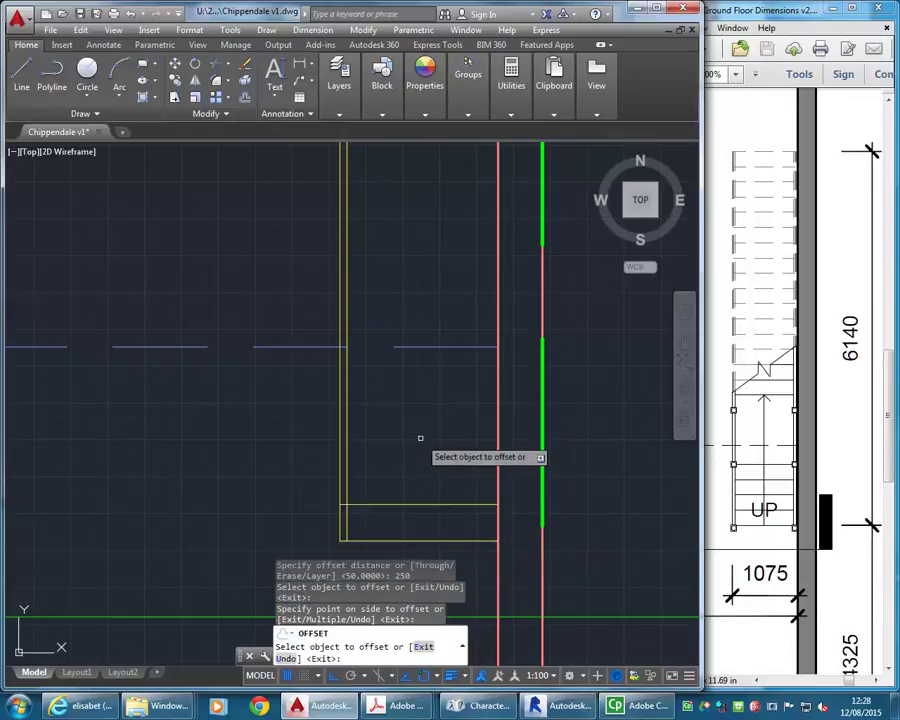
{"action": "key", "text": "Return"}
Step: Trim the tread line's stub left of the inner vertical line
{"action": "scroll", "coordinate": [379, 568], "scroll_direction": "up", "scroll_amount": 4}
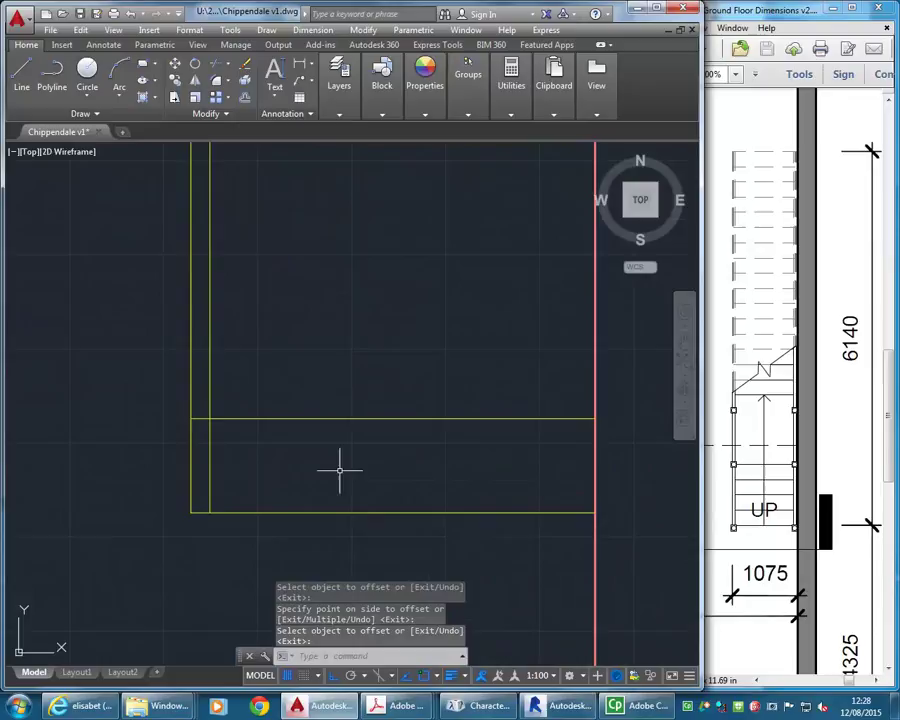
{"action": "left_click", "coordinate": [217, 64]}
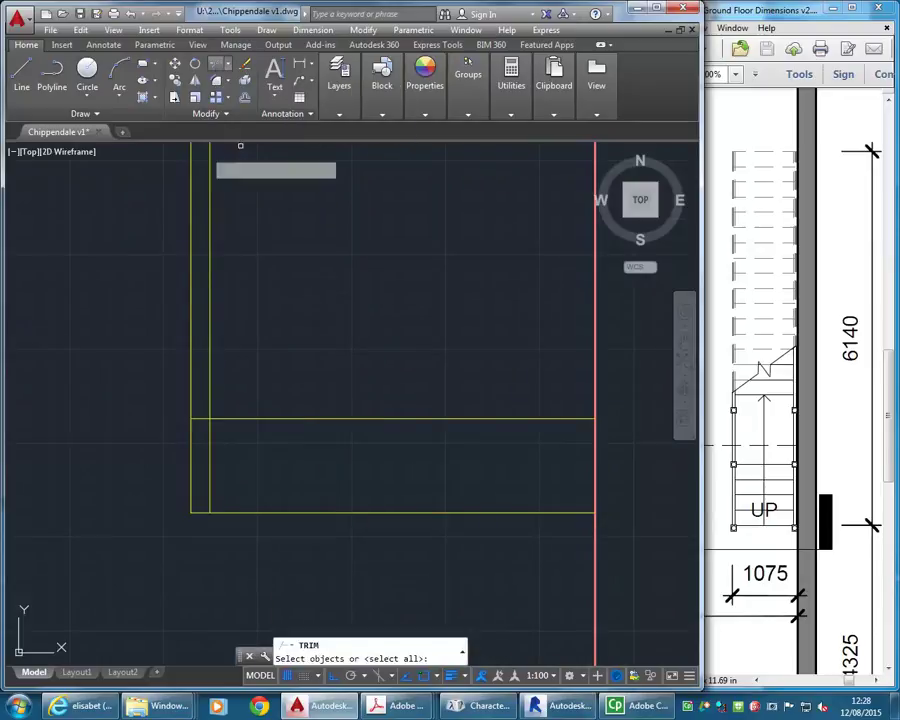
{"action": "left_click", "coordinate": [209, 386]}
{"action": "key", "text": "Return"}
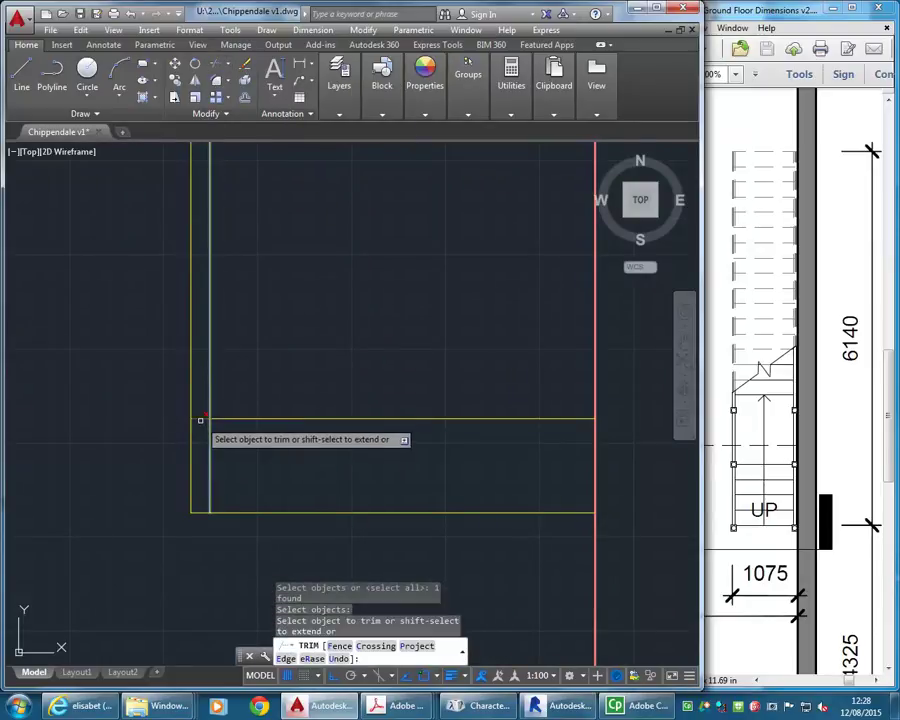
{"action": "left_click", "coordinate": [200, 420]}
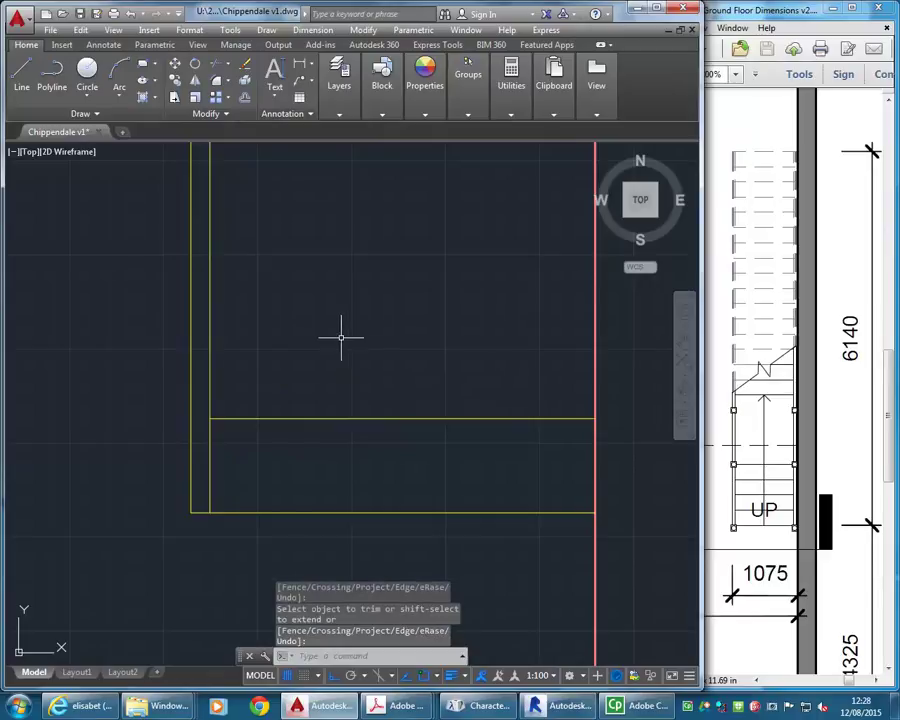
{"action": "scroll", "coordinate": [339, 325], "scroll_direction": "down", "scroll_amount": 4}
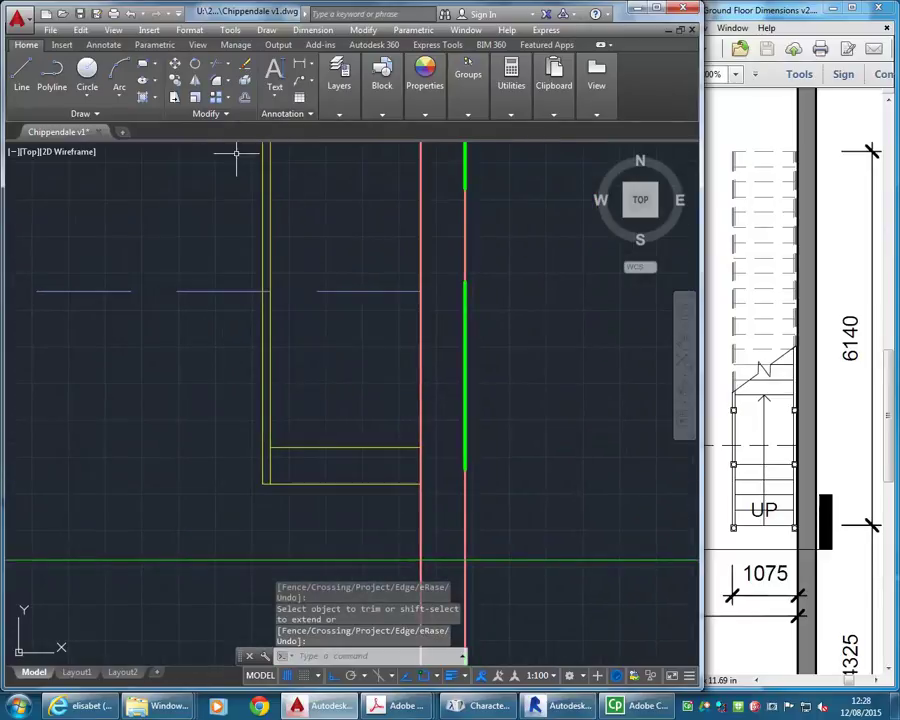
{"action": "key", "text": "Escape"}
Step: Offset three more tread lines upward, each 250 above the previous one
{"action": "type", "text": "o"}
{"action": "key", "text": "Return"}
{"action": "middle_click_drag", "start_coordinate": [330, 333], "coordinate": [337, 373]}
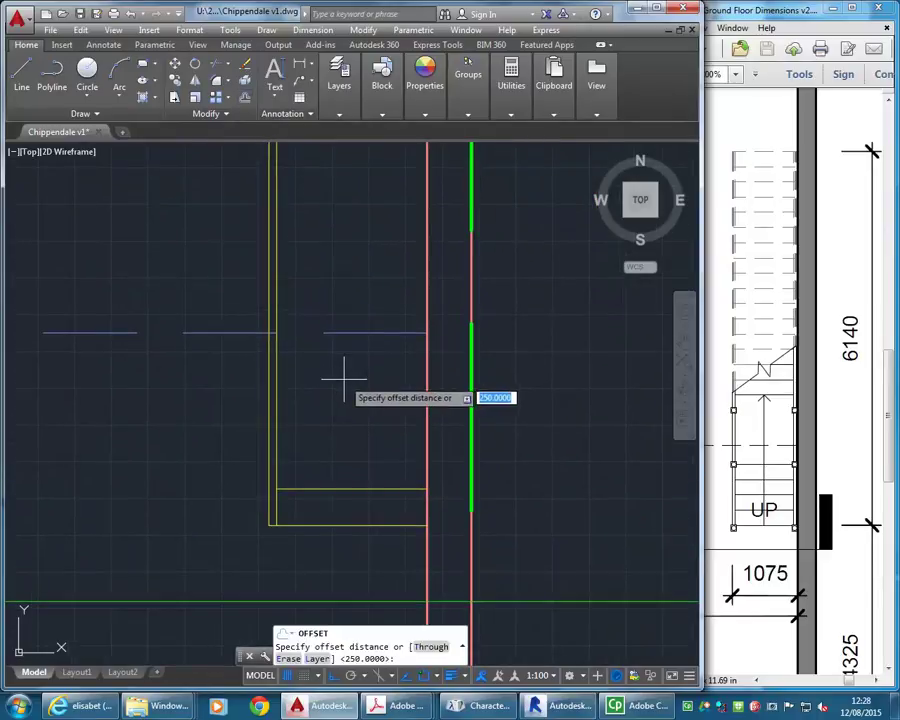
{"action": "key", "text": "Return"}
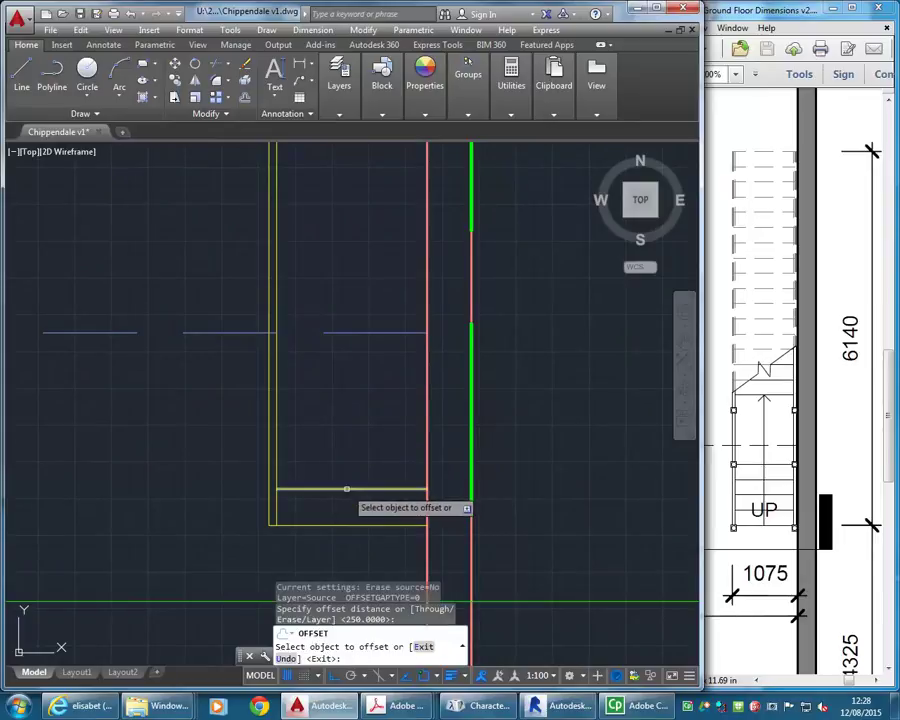
{"action": "left_click", "coordinate": [344, 488]}
{"action": "left_click", "coordinate": [346, 426]}
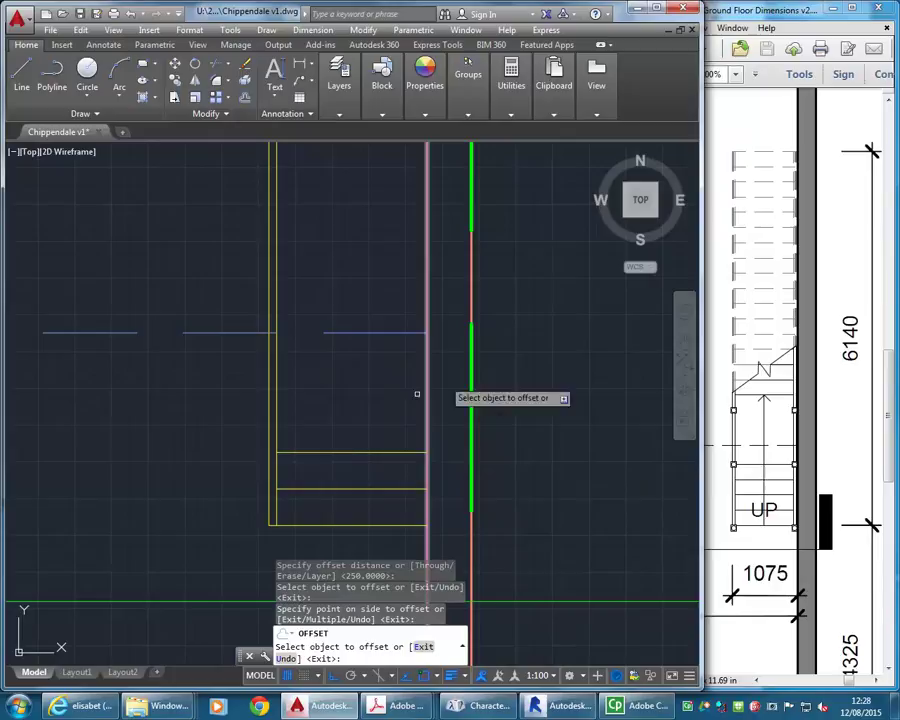
{"action": "left_click", "coordinate": [335, 453]}
{"action": "left_click", "coordinate": [324, 419]}
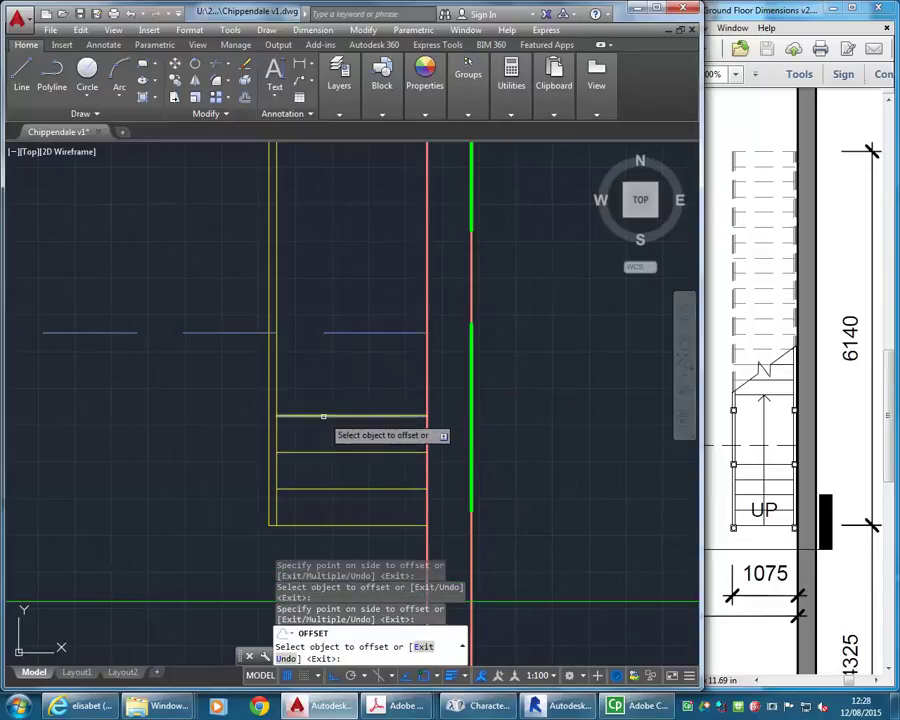
{"action": "left_click", "coordinate": [324, 417]}
{"action": "left_click", "coordinate": [330, 352]}
Step: Pan and zoom to bring the upper flight and top of the stair outline into view
{"action": "middle_click_drag", "start_coordinate": [343, 246], "coordinate": [368, 436]}
{"action": "scroll", "coordinate": [340, 268], "scroll_direction": "down", "scroll_amount": 2}
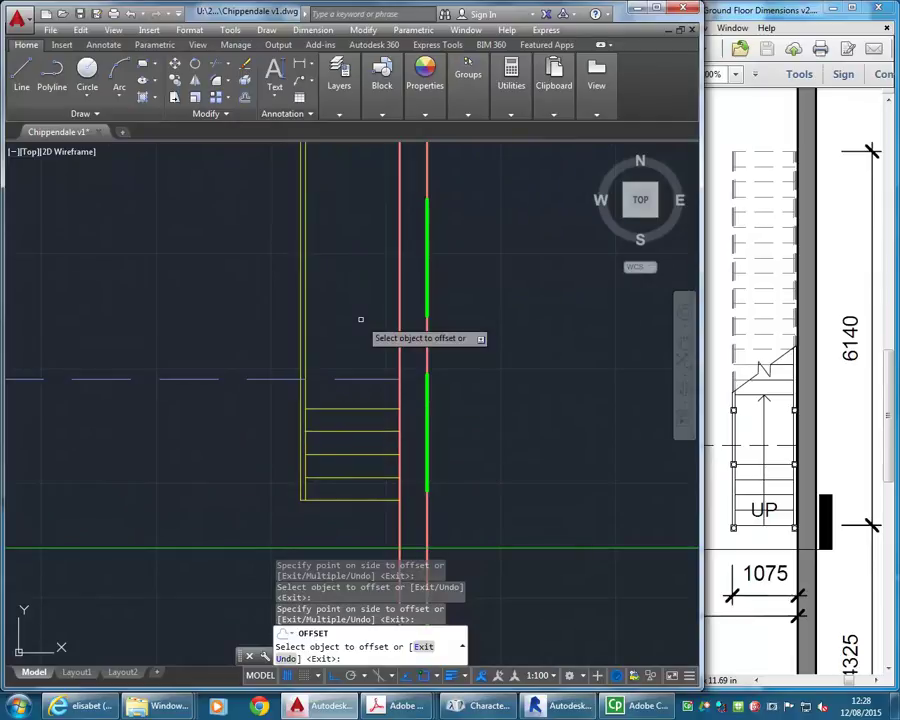
{"action": "scroll", "coordinate": [360, 319], "scroll_direction": "down", "scroll_amount": 3}
{"action": "middle_click_drag", "start_coordinate": [360, 316], "coordinate": [361, 390]}
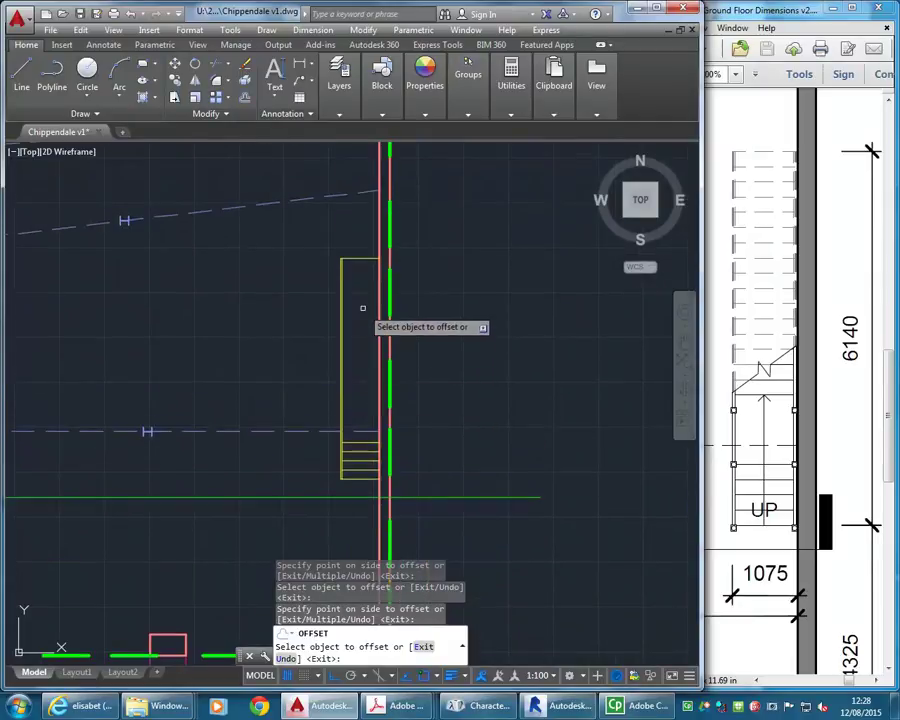
{"action": "scroll", "coordinate": [362, 308], "scroll_direction": "up", "scroll_amount": 2}
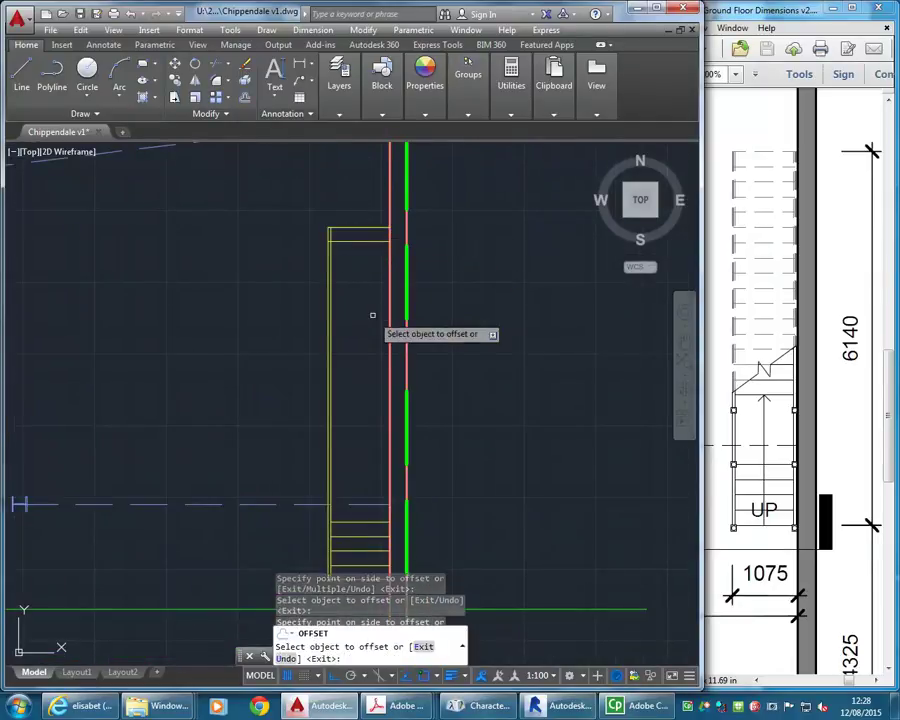
{"action": "scroll", "coordinate": [345, 225], "scroll_direction": "up", "scroll_amount": 4}
{"action": "middle_click_drag", "start_coordinate": [327, 207], "coordinate": [297, 271]}
{"action": "scroll", "coordinate": [388, 321], "scroll_direction": "up", "scroll_amount": 4}
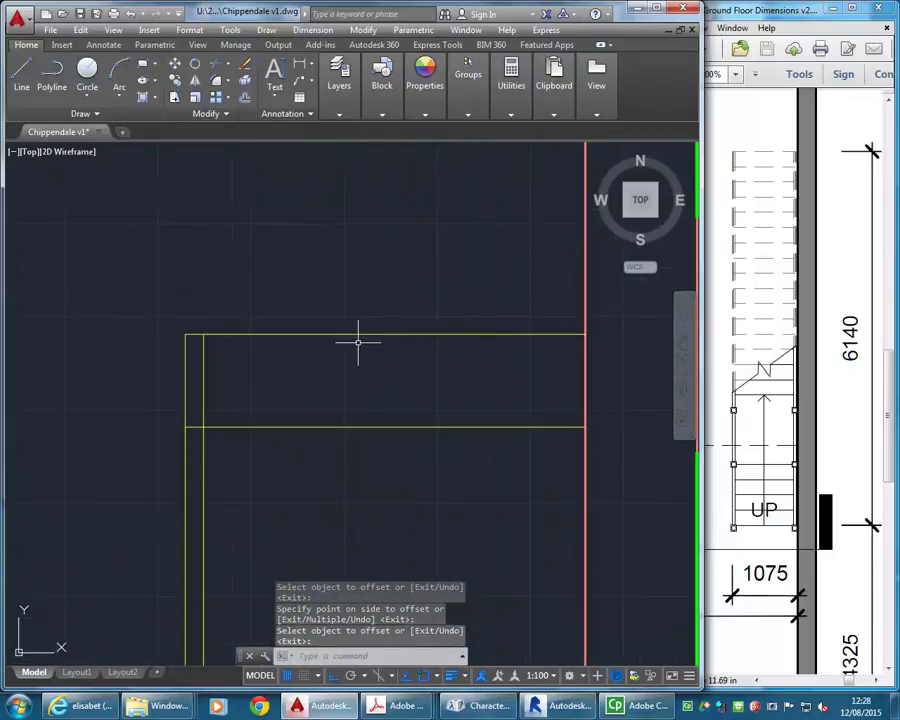
Step: Trim the stub at the top corner back to the inner vertical line
{"action": "left_click", "coordinate": [220, 66]}
{"action": "left_click", "coordinate": [203, 368]}
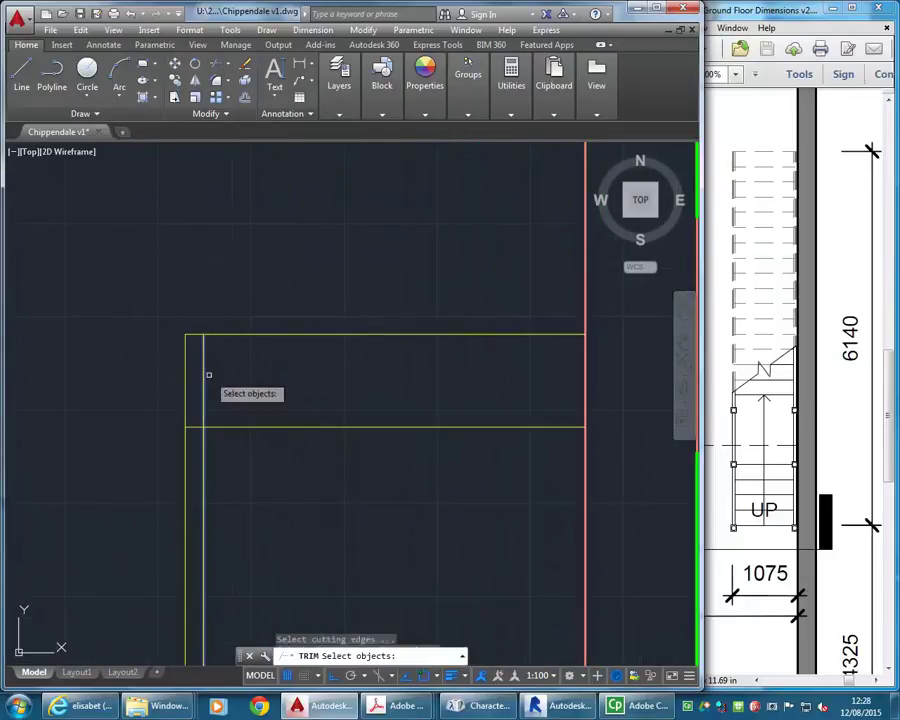
{"action": "key", "text": "Return"}
{"action": "left_click", "coordinate": [203, 415]}
{"action": "scroll", "coordinate": [273, 392], "scroll_direction": "down", "scroll_amount": 5}
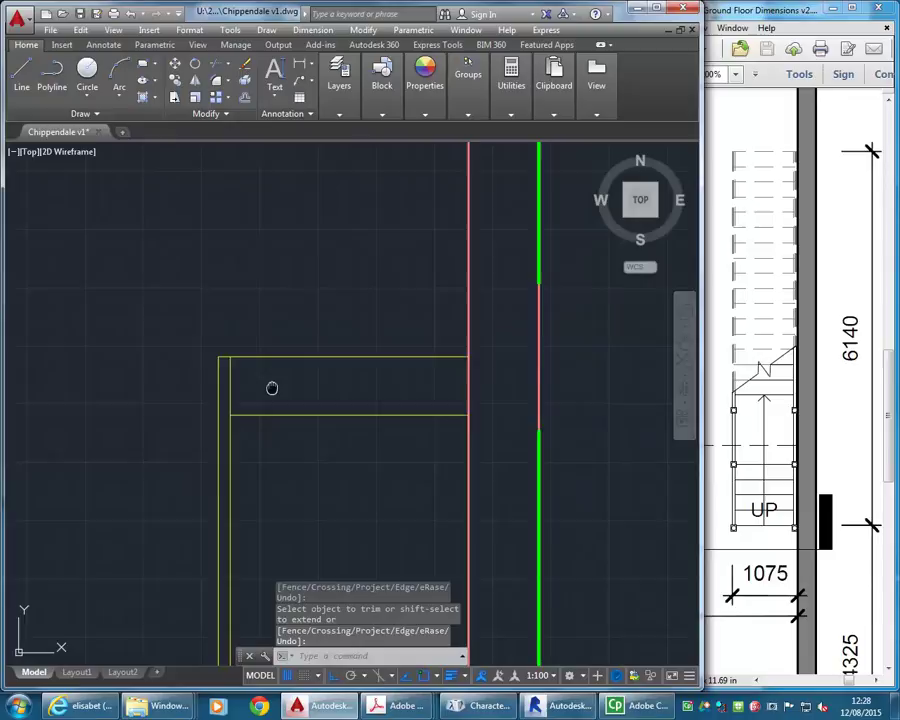
{"action": "middle_click_drag", "start_coordinate": [273, 388], "coordinate": [283, 327]}
{"action": "scroll", "coordinate": [290, 300], "scroll_direction": "down", "scroll_amount": 2}
{"action": "middle_click_drag", "start_coordinate": [297, 269], "coordinate": [305, 307]}
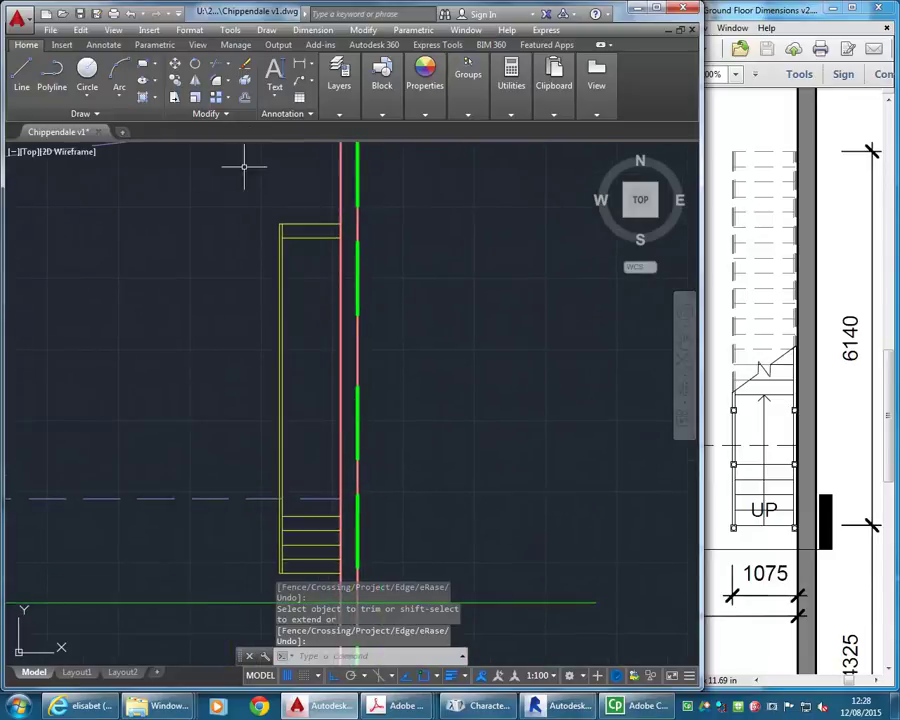
Step: Offset the top line 250 downward repeatedly, adding the first seven tread lines
{"action": "left_click", "coordinate": [245, 100]}
{"action": "key", "text": "Return"}
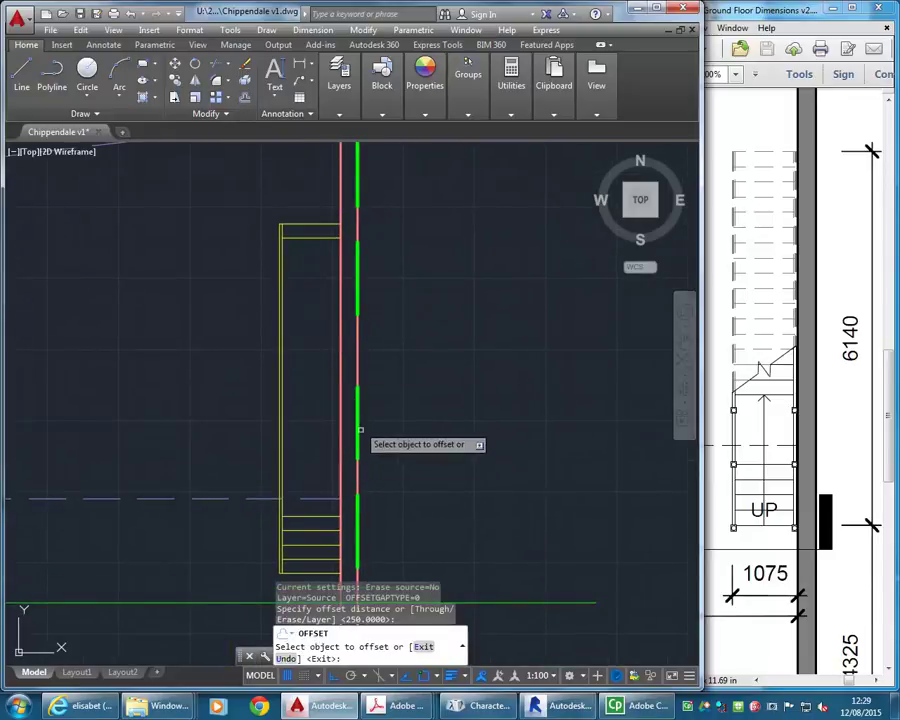
{"action": "left_click", "coordinate": [310, 237]}
{"action": "left_click", "coordinate": [306, 266]}
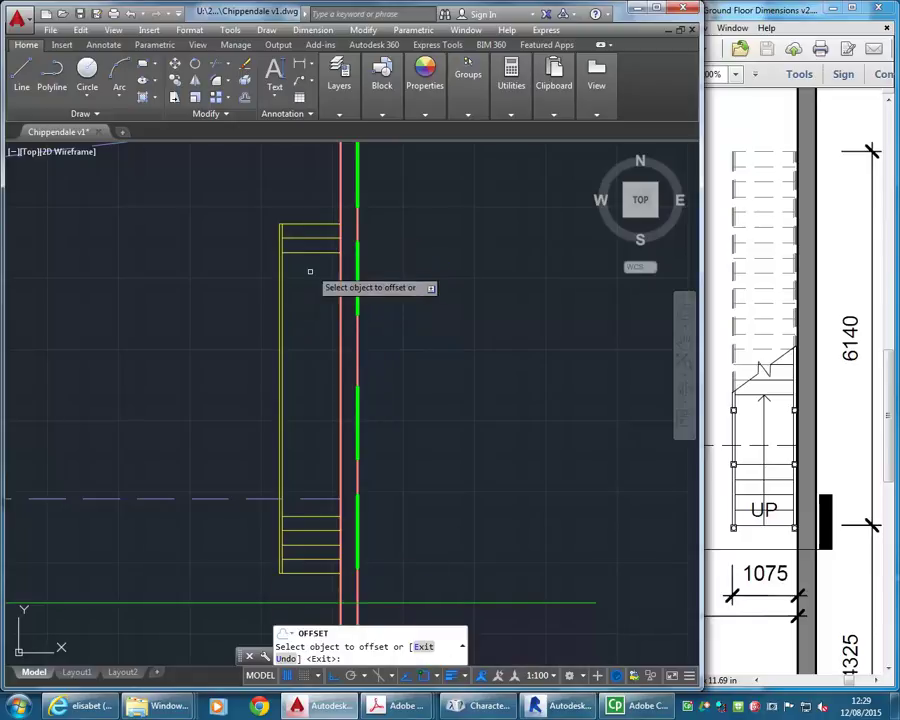
{"action": "left_click", "coordinate": [304, 264]}
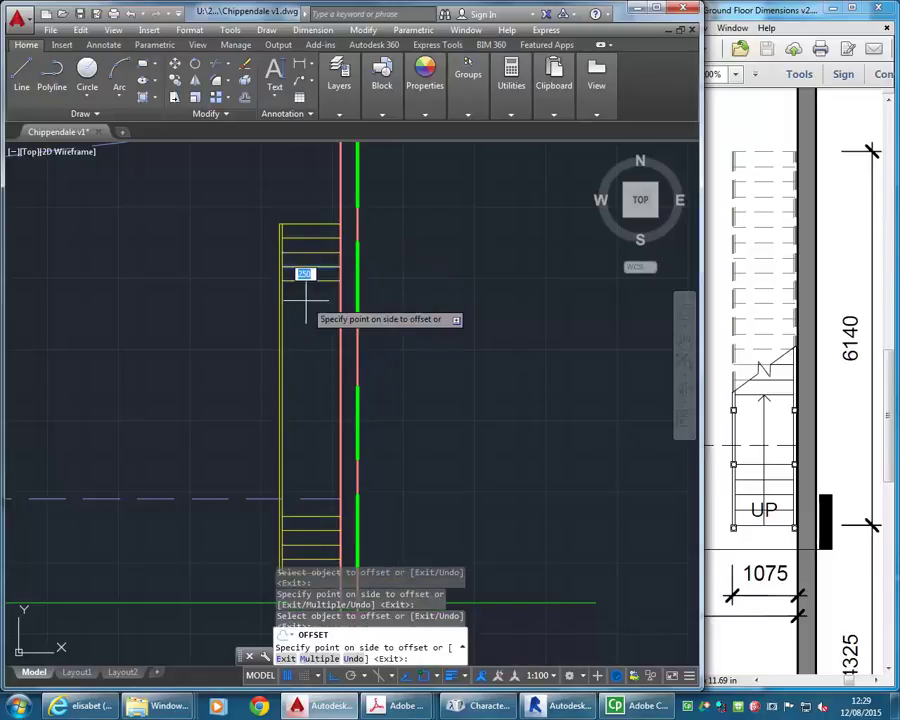
{"action": "left_click", "coordinate": [309, 285]}
{"action": "left_click", "coordinate": [308, 281]}
{"action": "left_click", "coordinate": [304, 298]}
{"action": "left_click", "coordinate": [302, 295]}
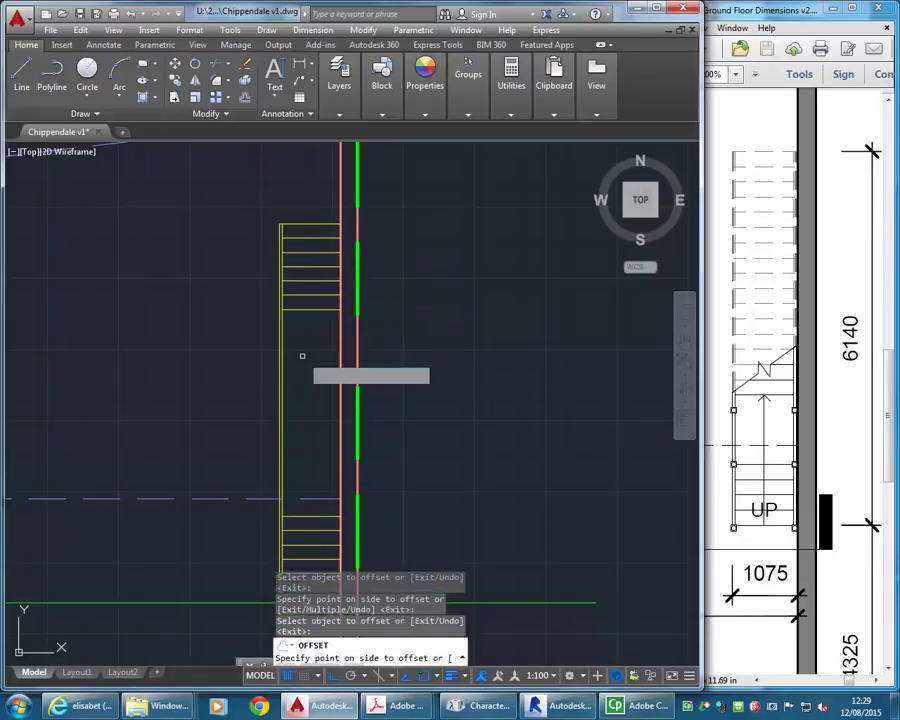
{"action": "left_click", "coordinate": [308, 340]}
{"action": "left_click", "coordinate": [306, 308]}
{"action": "left_click", "coordinate": [305, 340]}
{"action": "left_click", "coordinate": [308, 322]}
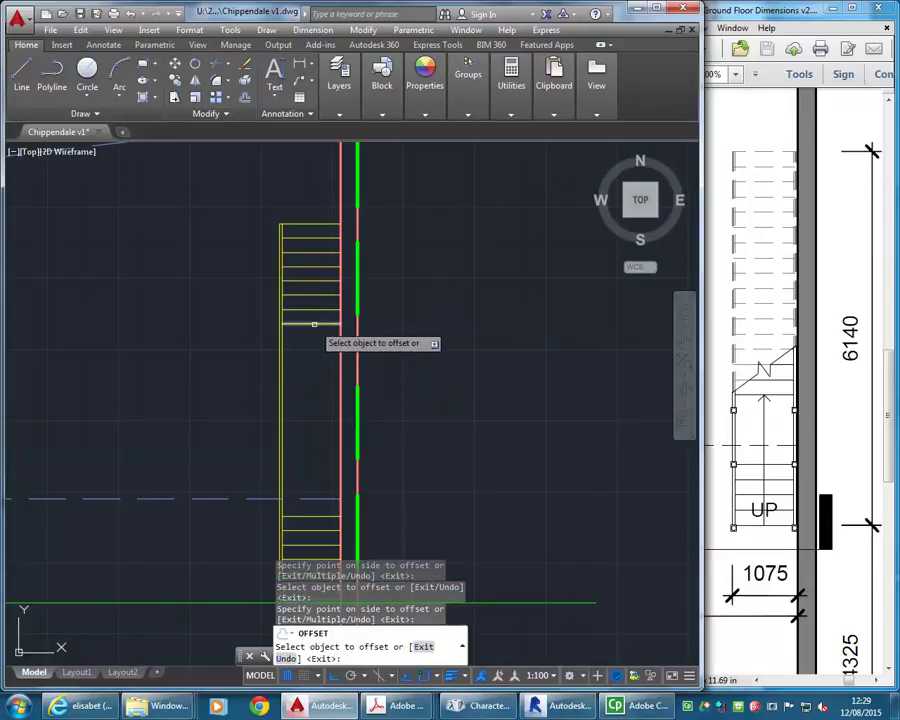
{"action": "left_click", "coordinate": [310, 350]}
{"action": "left_click", "coordinate": [307, 337]}
{"action": "left_click", "coordinate": [300, 390]}
Step: Continue offsetting by 250 to add five more treads down to the flight's end
{"action": "middle_click_drag", "start_coordinate": [300, 392], "coordinate": [297, 362]}
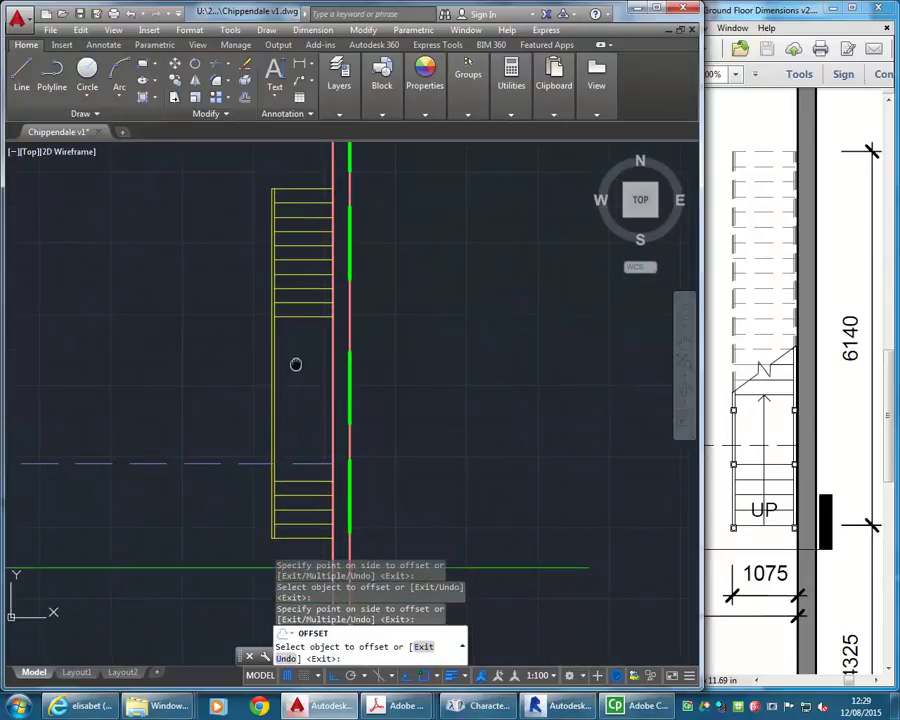
{"action": "left_click", "coordinate": [289, 314]}
{"action": "left_click", "coordinate": [310, 366]}
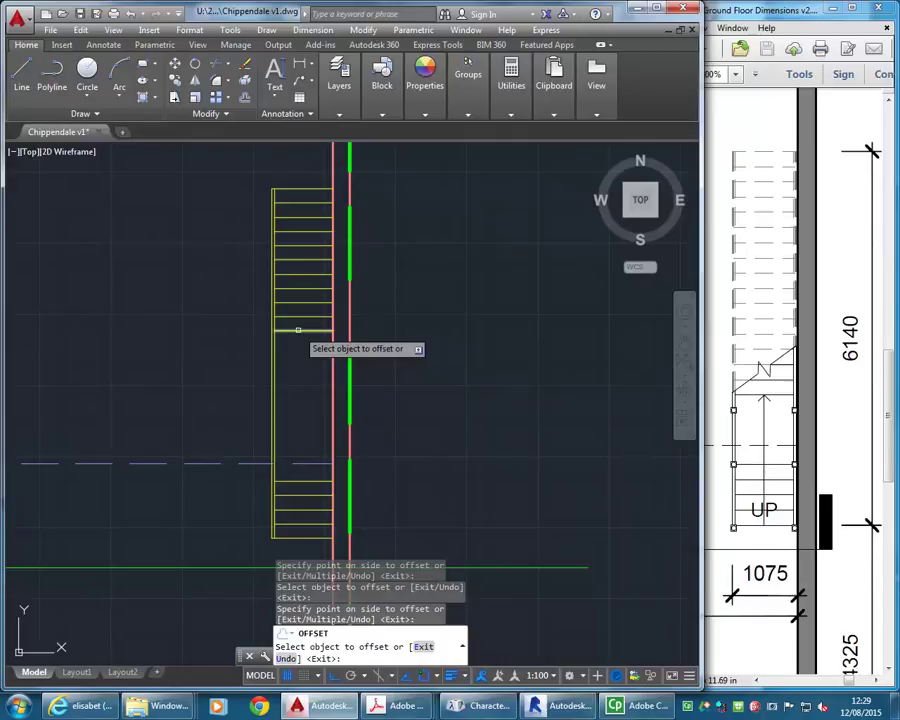
{"action": "left_click", "coordinate": [296, 330]}
{"action": "left_click", "coordinate": [297, 365]}
{"action": "left_click", "coordinate": [295, 344]}
{"action": "left_click", "coordinate": [297, 367]}
{"action": "left_click", "coordinate": [297, 367]}
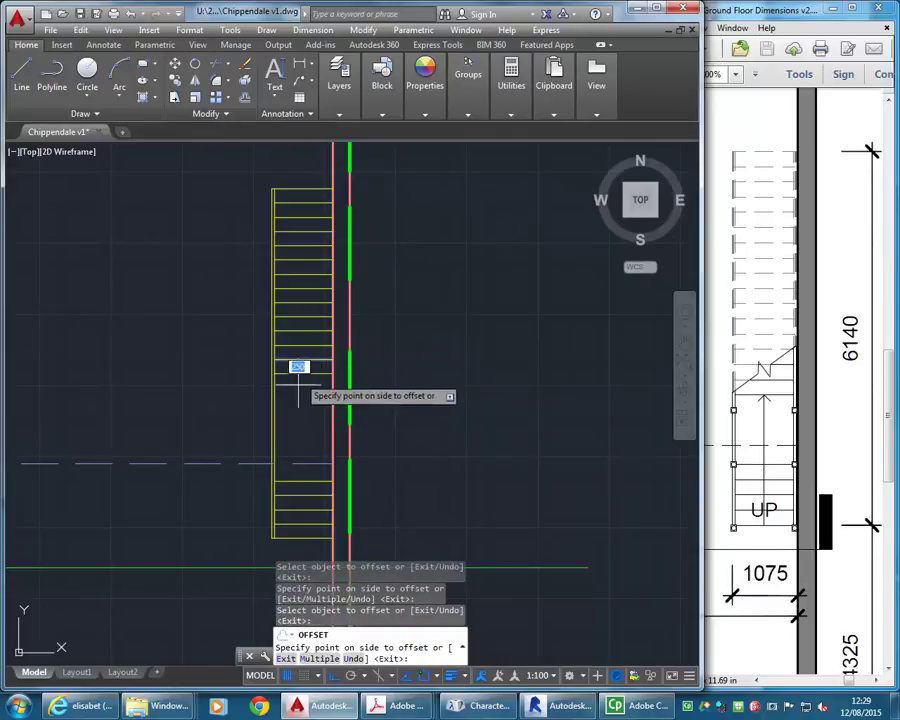
{"action": "left_click", "coordinate": [294, 397]}
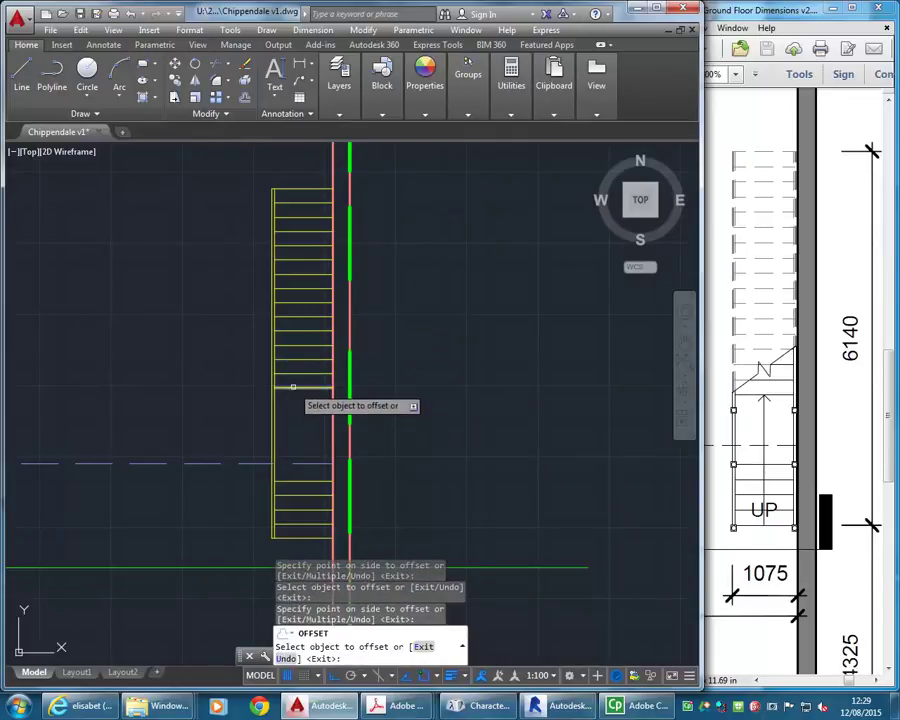
{"action": "left_click", "coordinate": [293, 387]}
{"action": "left_click", "coordinate": [293, 429]}
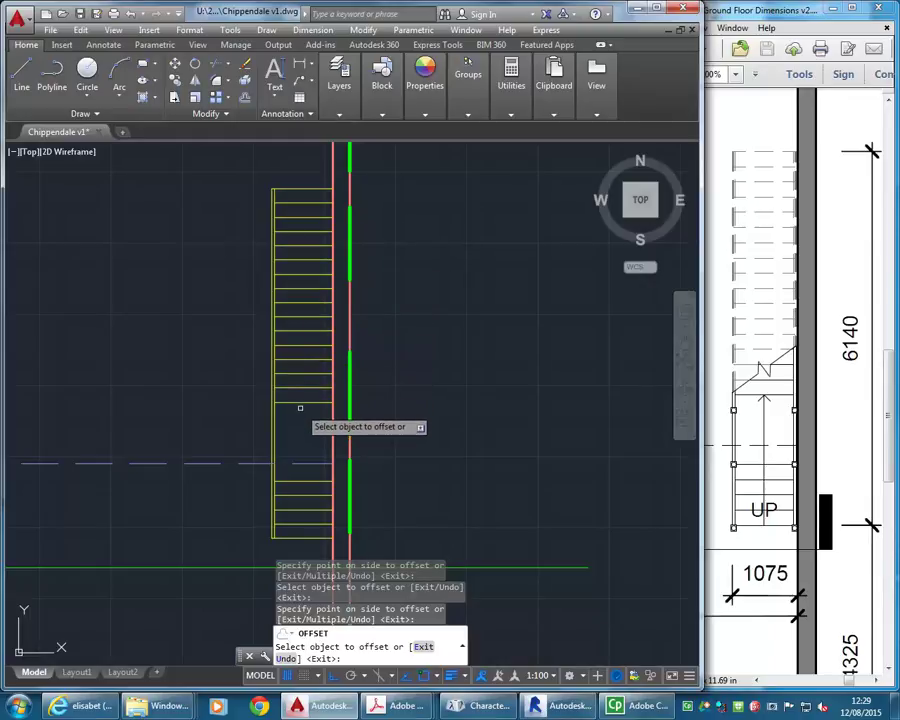
{"action": "key", "text": "Return"}
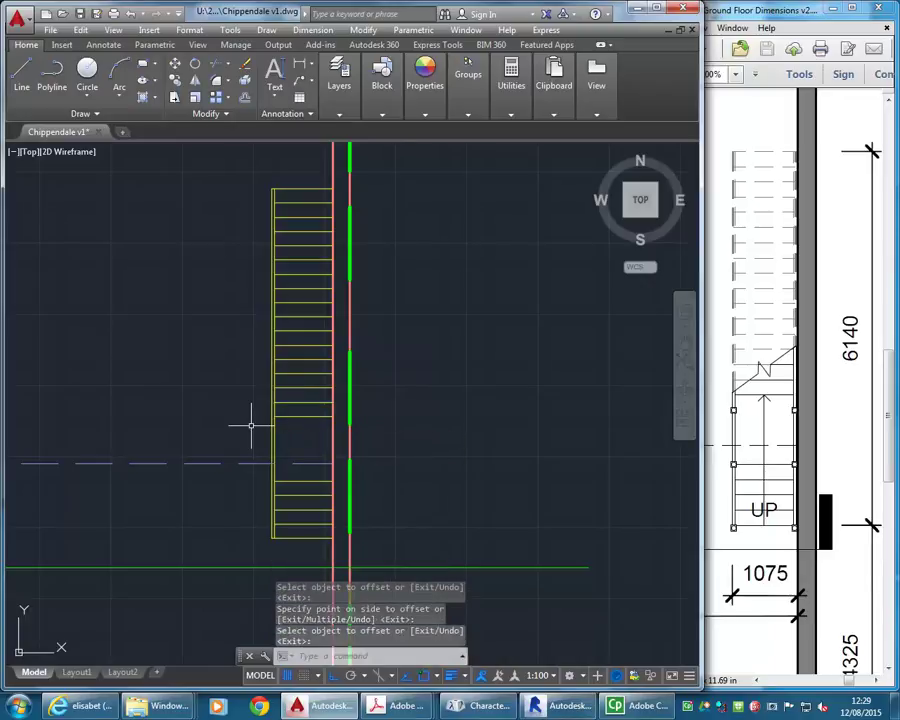
{"action": "middle_click_drag", "start_coordinate": [244, 424], "coordinate": [251, 426]}
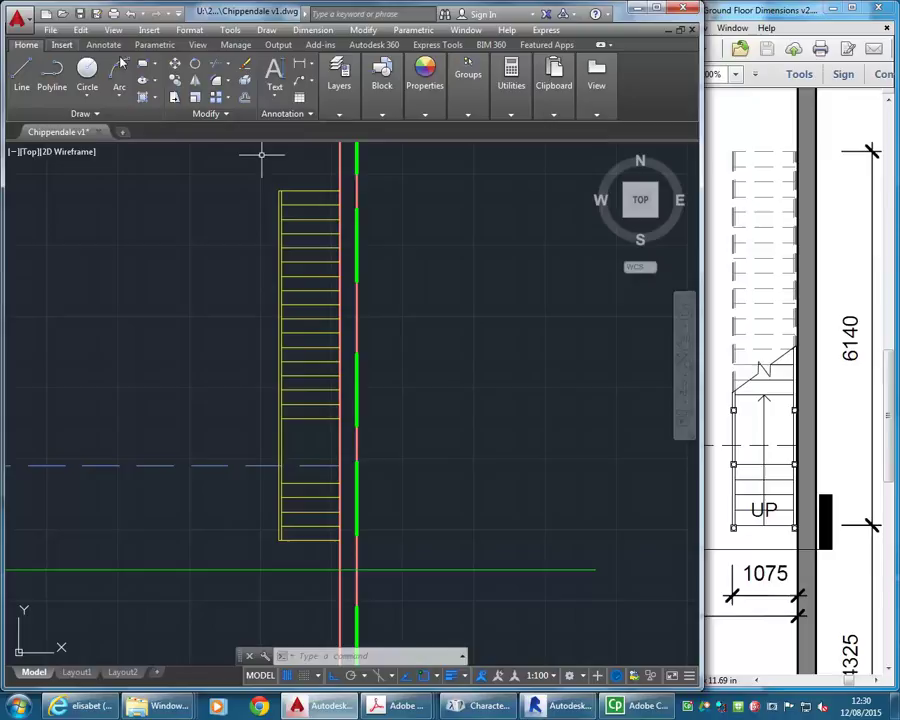
{"action": "left_click", "coordinate": [339, 80]}
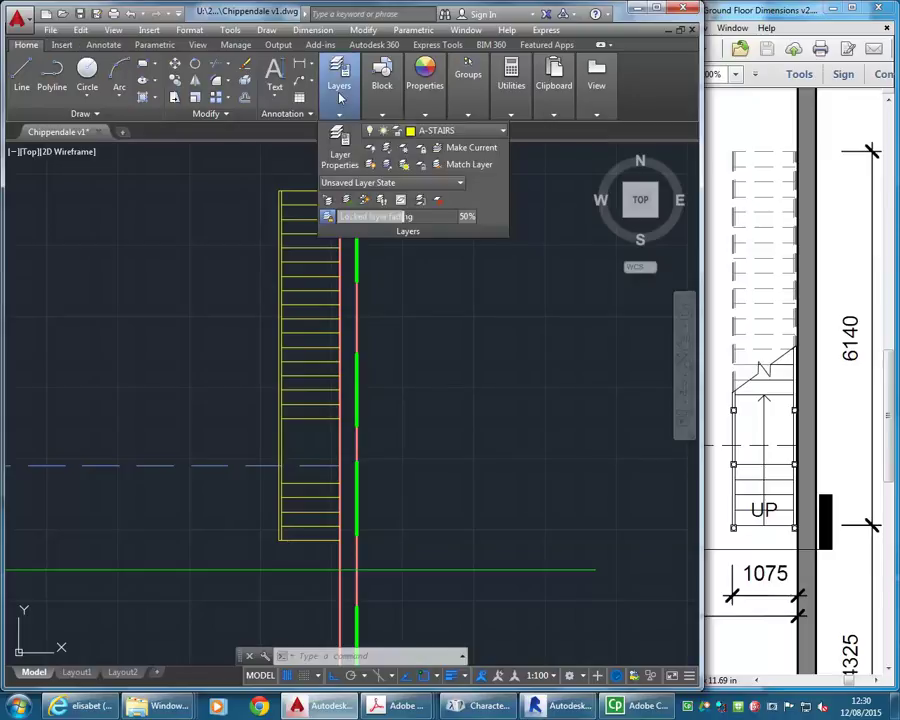
Step: Create layer A-BREAK with colour white (7) and a 0.35 mm lineweight in Layer Properties
{"action": "left_click", "coordinate": [339, 153]}
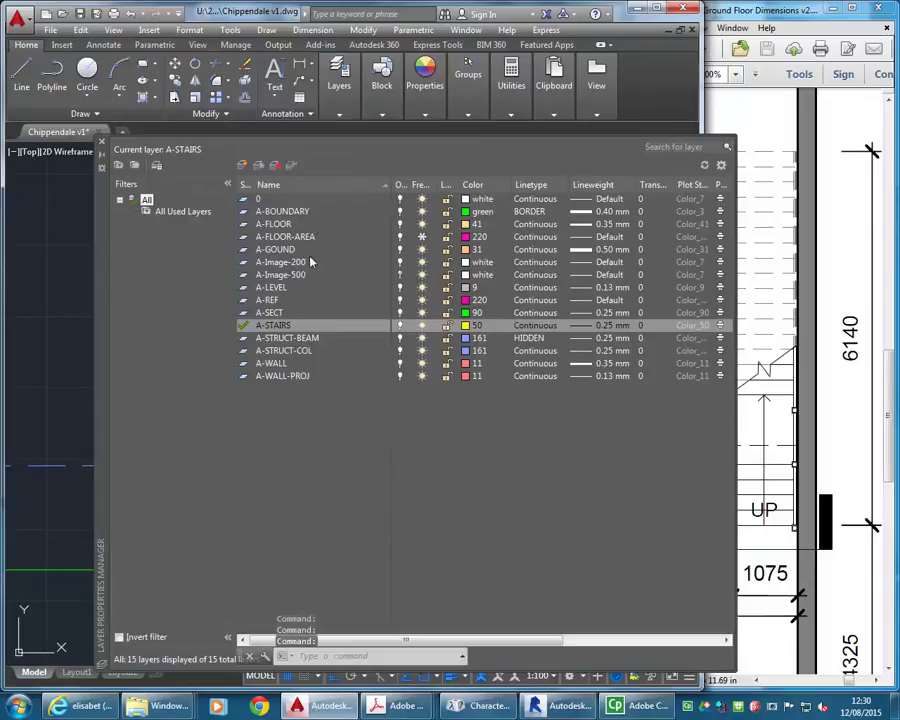
{"action": "left_click", "coordinate": [242, 166]}
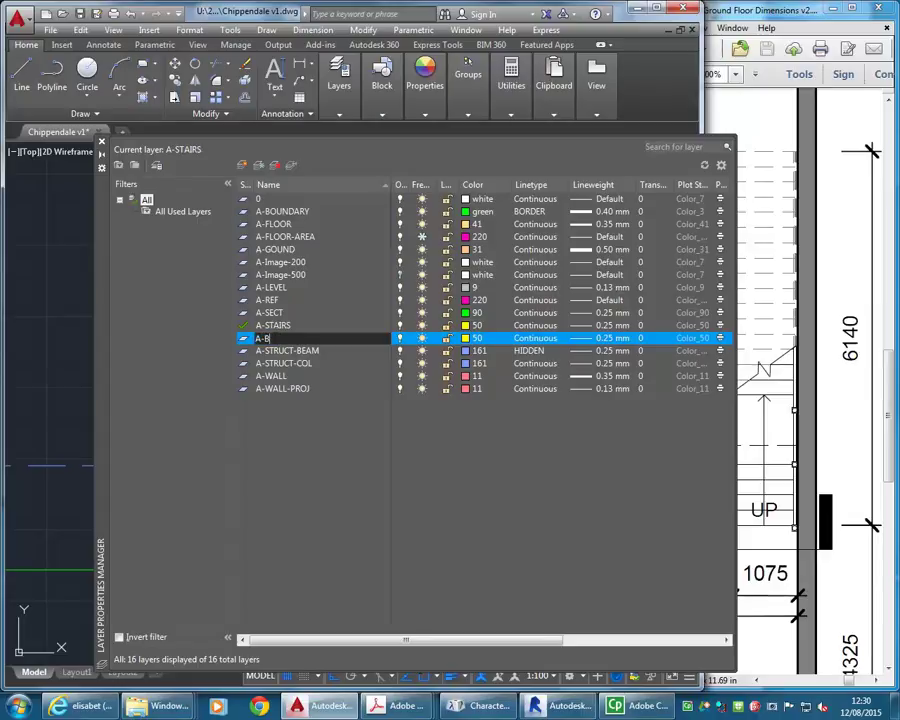
{"action": "key", "text": "Return"}
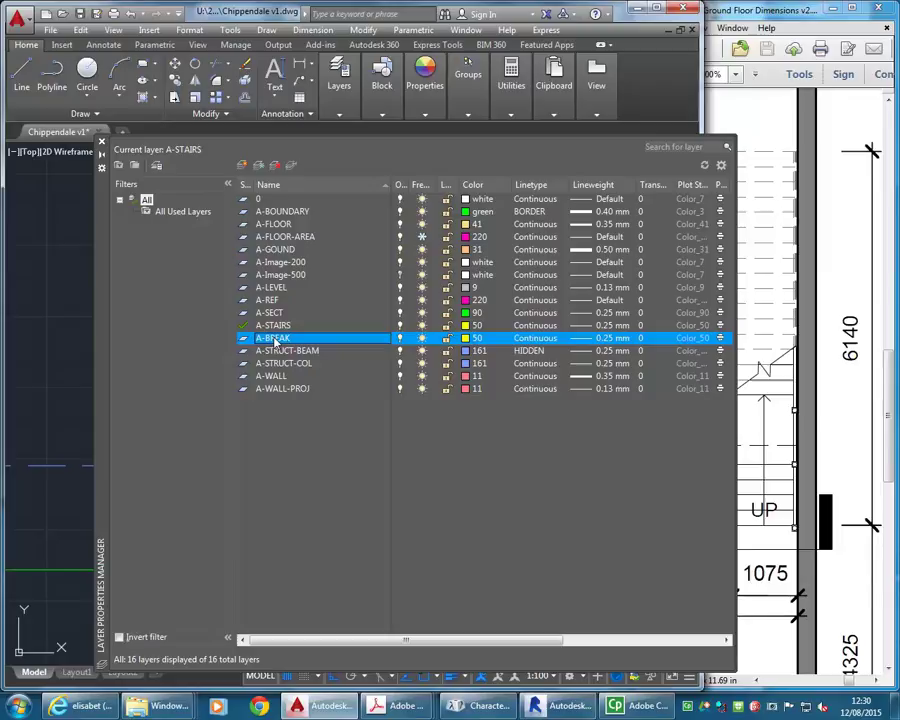
{"action": "left_click", "coordinate": [466, 338]}
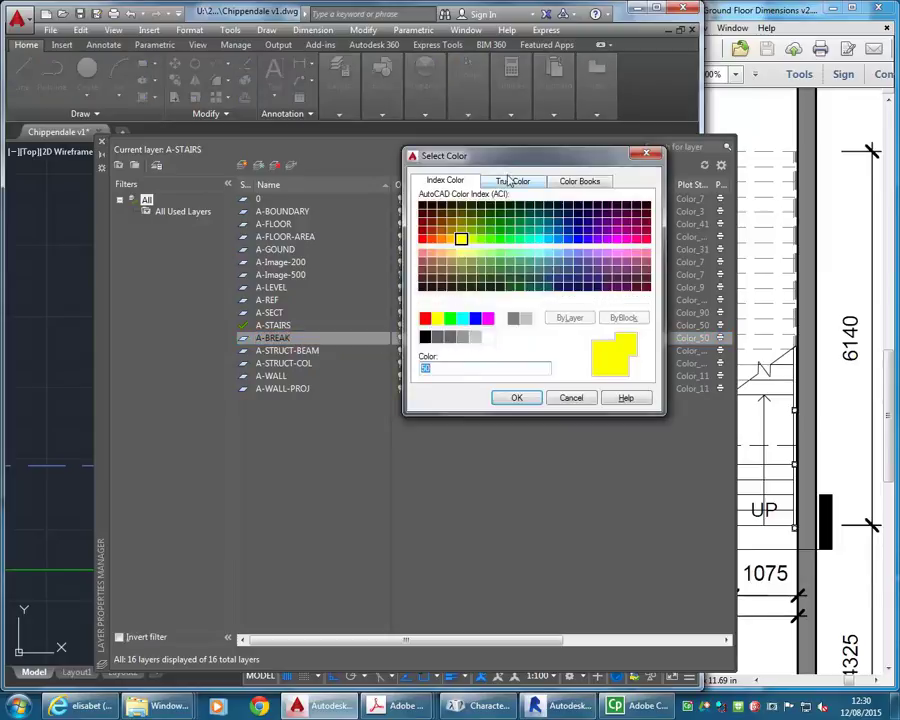
{"action": "left_click_drag", "start_coordinate": [529, 162], "coordinate": [598, 173]}
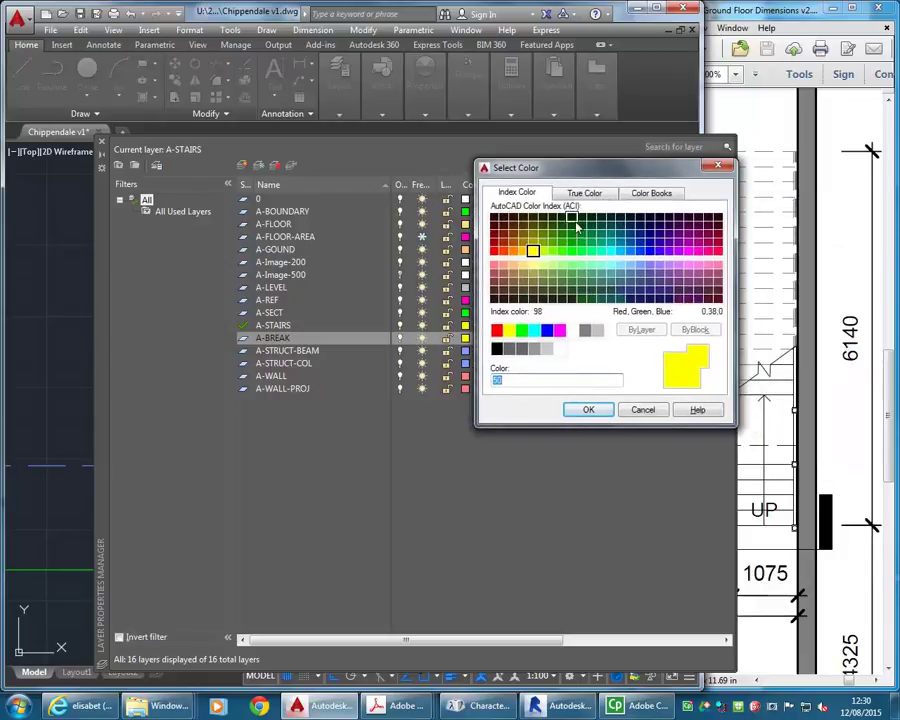
{"action": "left_click", "coordinate": [573, 330]}
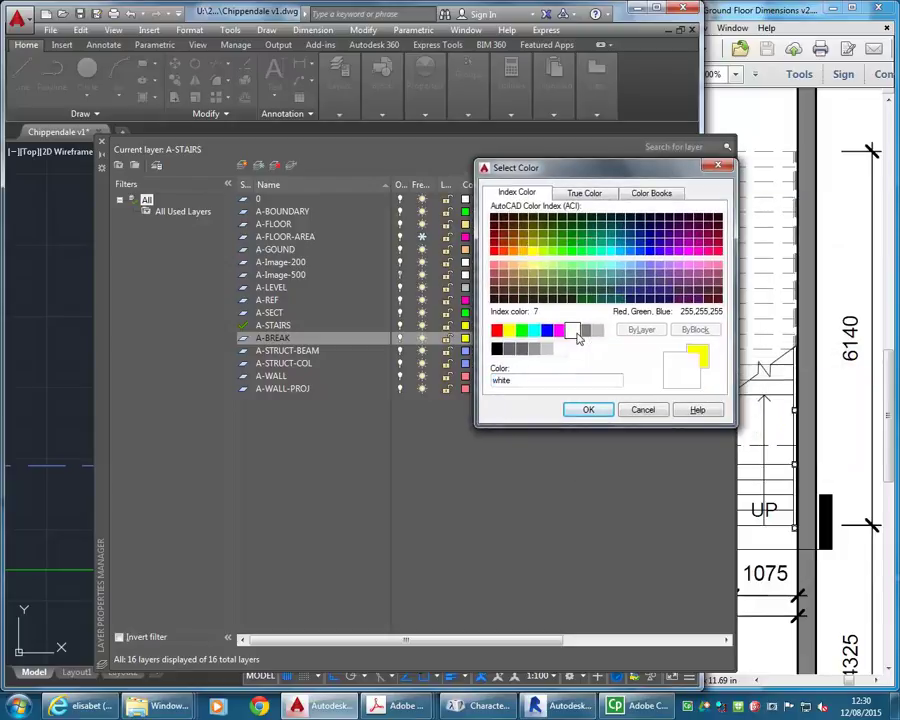
{"action": "left_click", "coordinate": [586, 411]}
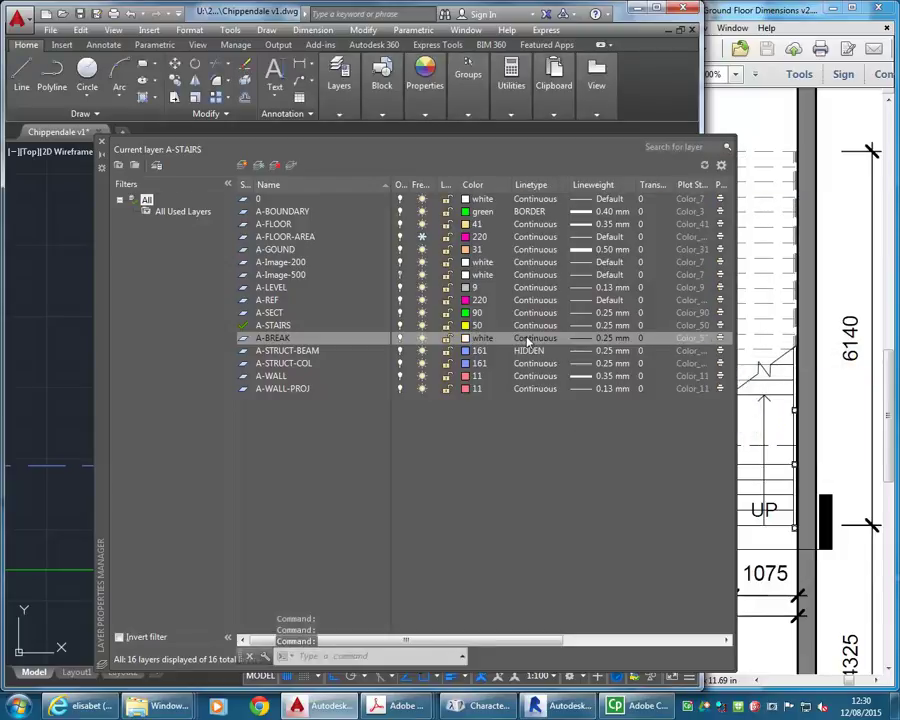
{"action": "left_click", "coordinate": [583, 338]}
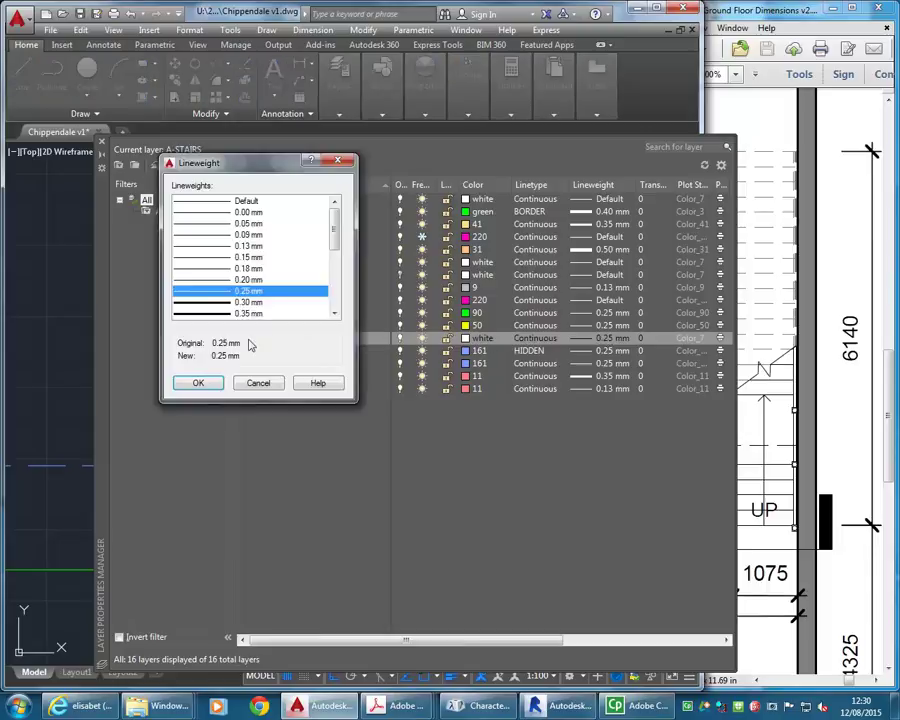
{"action": "left_click", "coordinate": [194, 314]}
{"action": "left_click", "coordinate": [198, 384]}
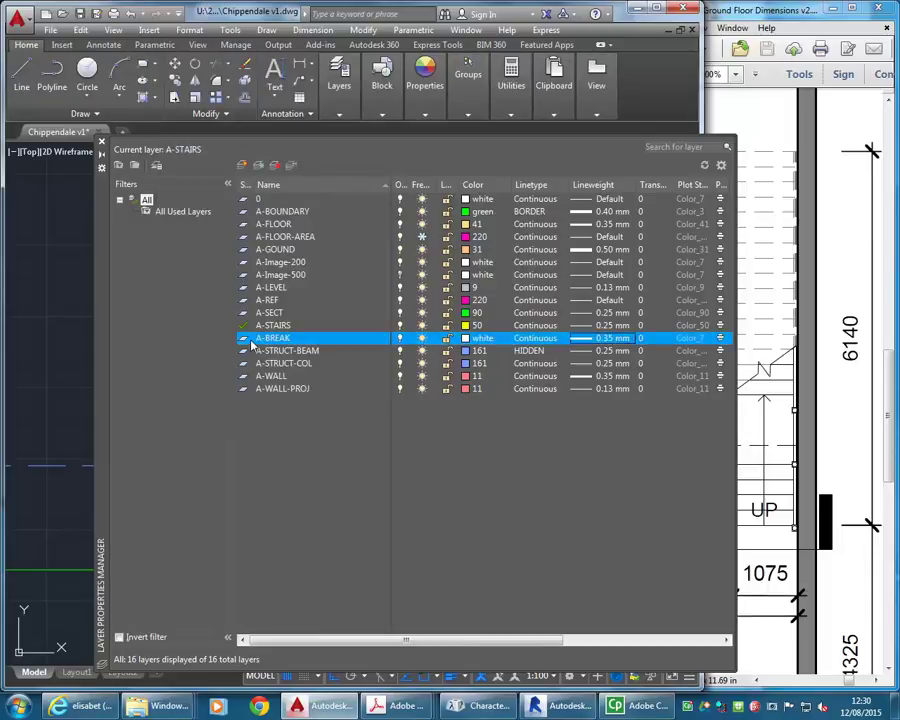
{"action": "left_click", "coordinate": [101, 146]}
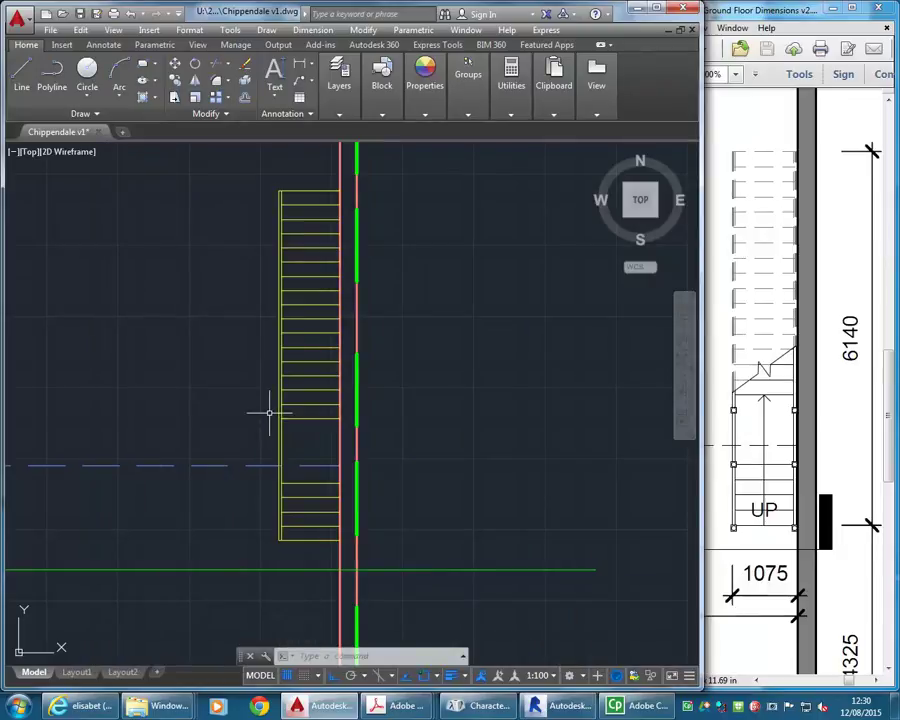
Step: Start a line at a point just left of the stair flight
{"action": "scroll", "coordinate": [268, 412], "scroll_direction": "up", "scroll_amount": 4}
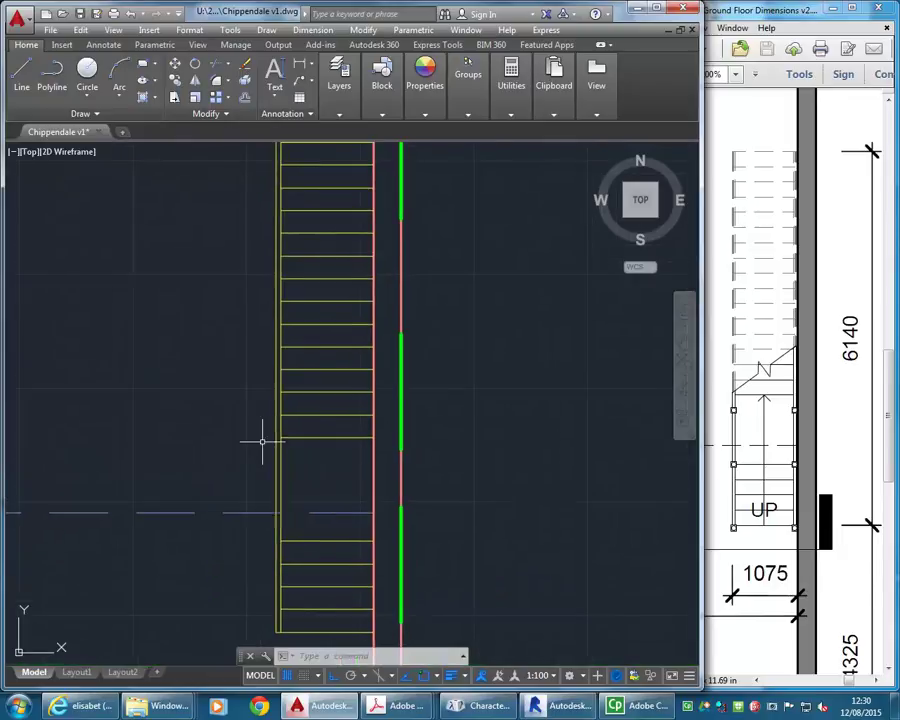
{"action": "left_click", "coordinate": [21, 75]}
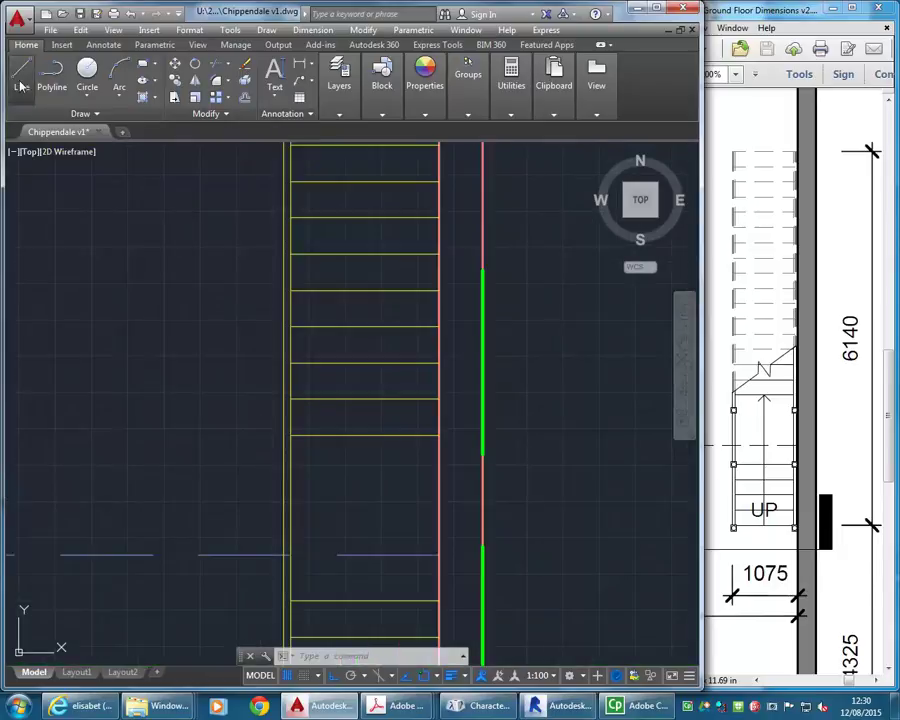
{"action": "mouse_move", "coordinate": [234, 425]}
{"action": "middle_mouse_down"}
{"action": "mouse_move", "coordinate": [216, 444]}
{"action": "mouse_move", "coordinate": [166, 451]}
{"action": "middle_mouse_up"}
{"action": "scroll", "coordinate": [250, 450], "scroll_direction": "up", "scroll_amount": 4}
{"action": "scroll", "coordinate": [166, 451], "scroll_direction": "down", "scroll_amount": 3}
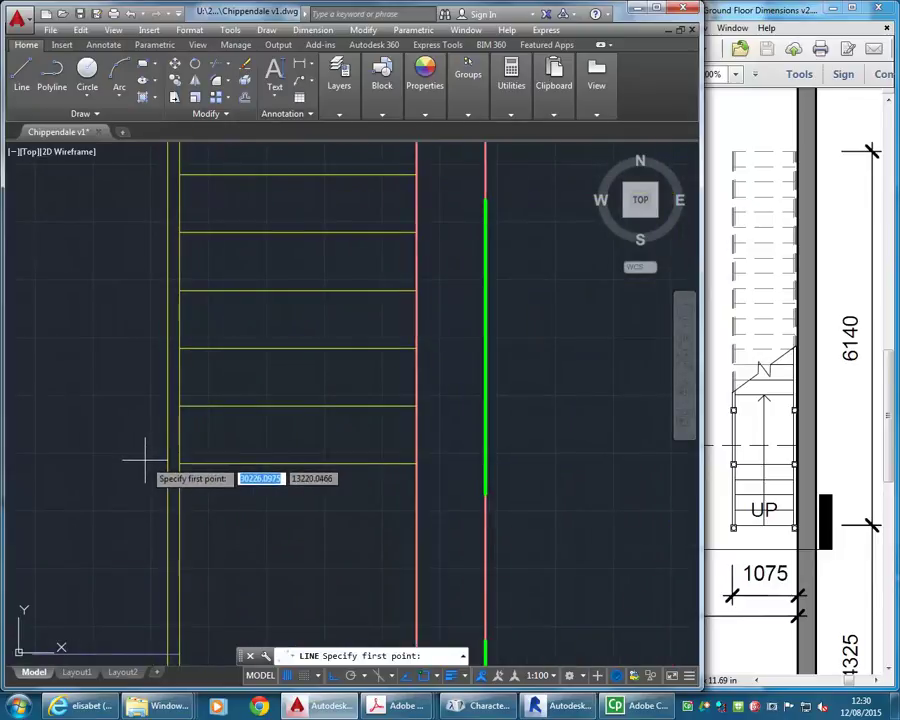
{"action": "left_click", "coordinate": [146, 460]}
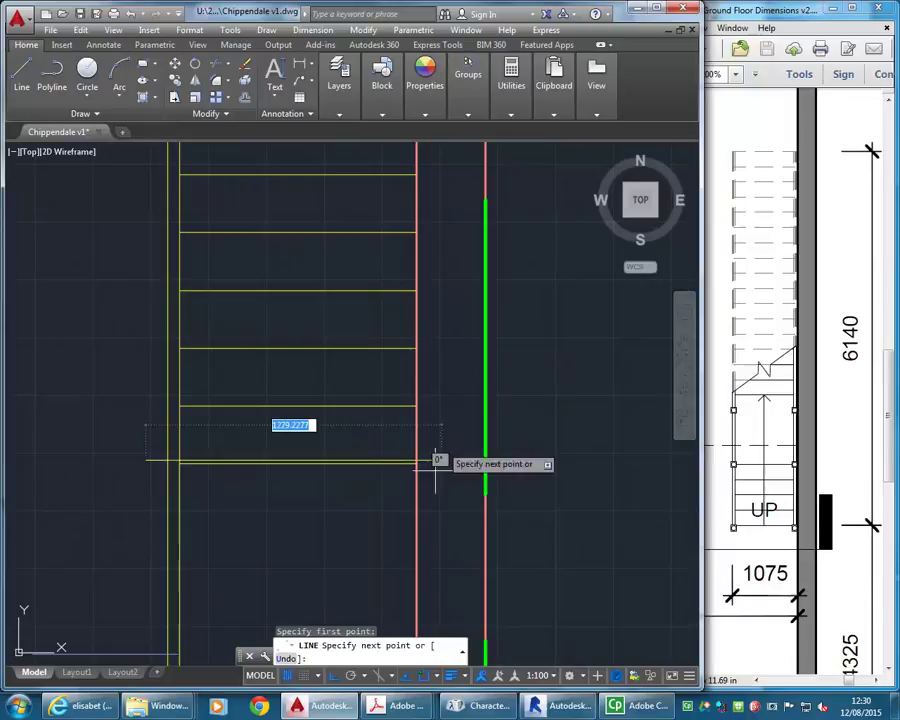
Step: Turn Ortho off and end the sloping line just past the red line
{"action": "left_click", "coordinate": [333, 676]}
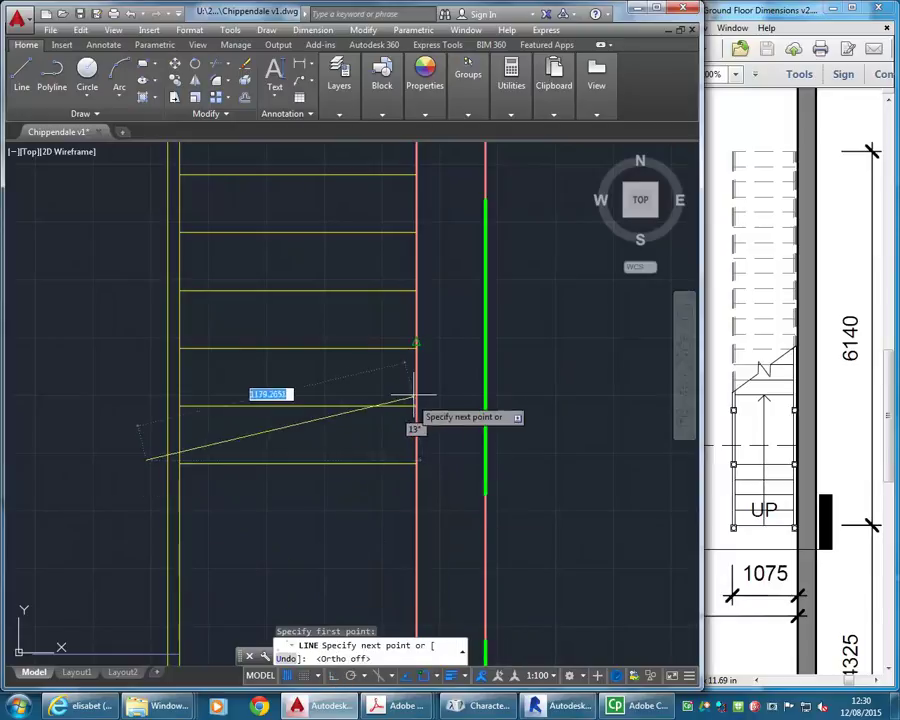
{"action": "middle_click_drag", "start_coordinate": [452, 306], "coordinate": [480, 316]}
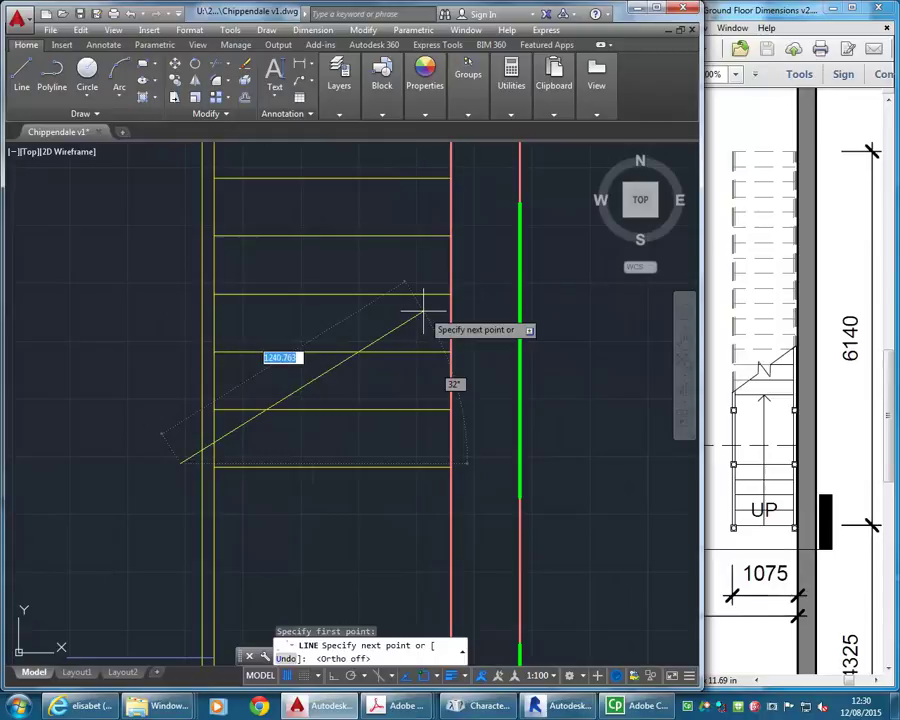
{"action": "left_click", "coordinate": [463, 270]}
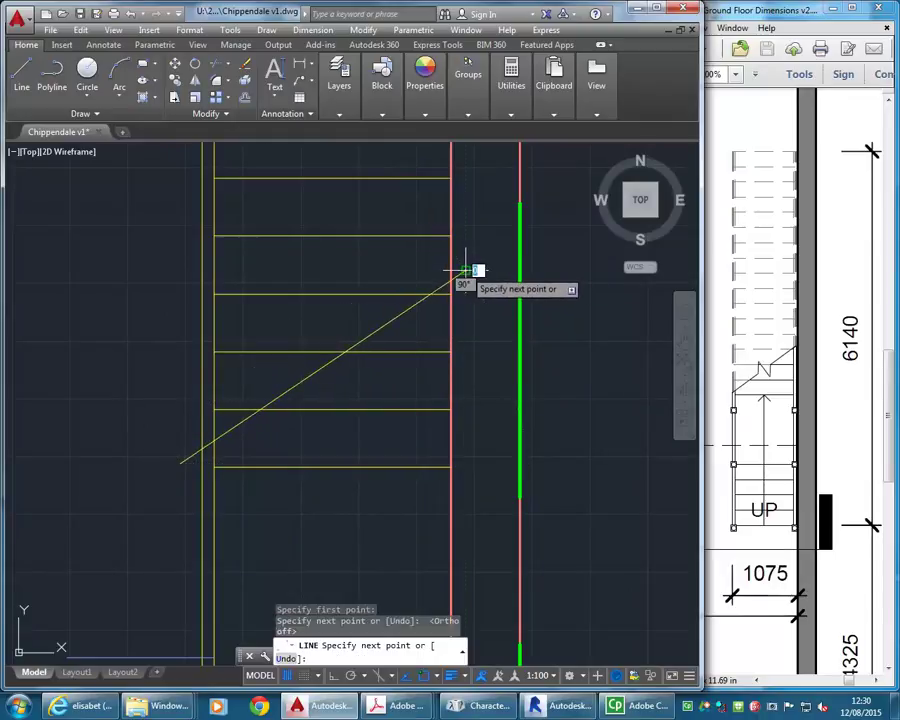
{"action": "right_click", "coordinate": [465, 270]}
{"action": "left_click", "coordinate": [492, 263]}
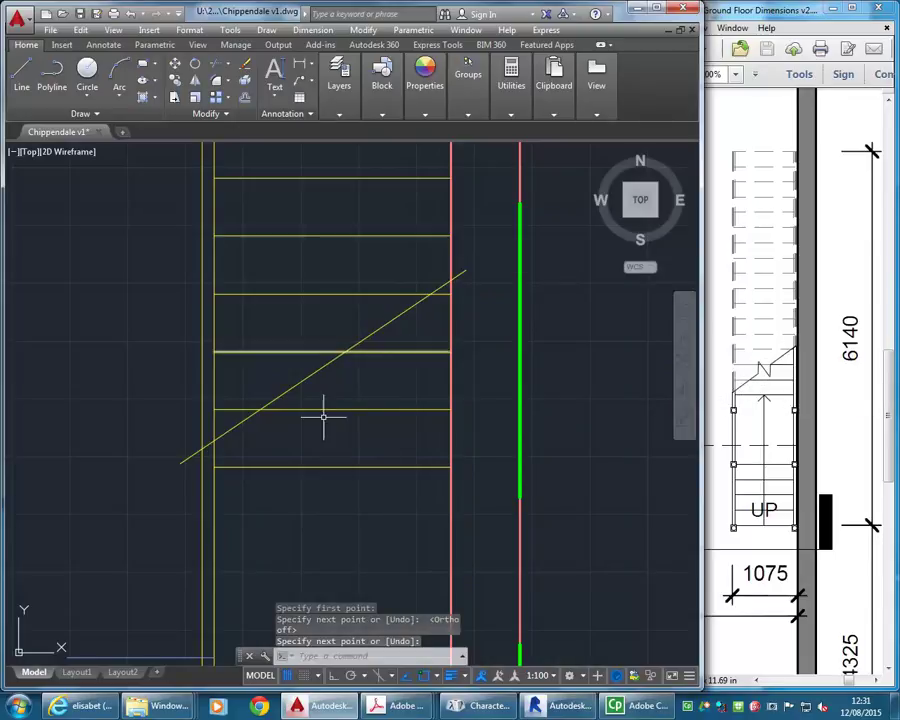
{"action": "left_click", "coordinate": [465, 270]}
{"action": "key", "text": "Return"}
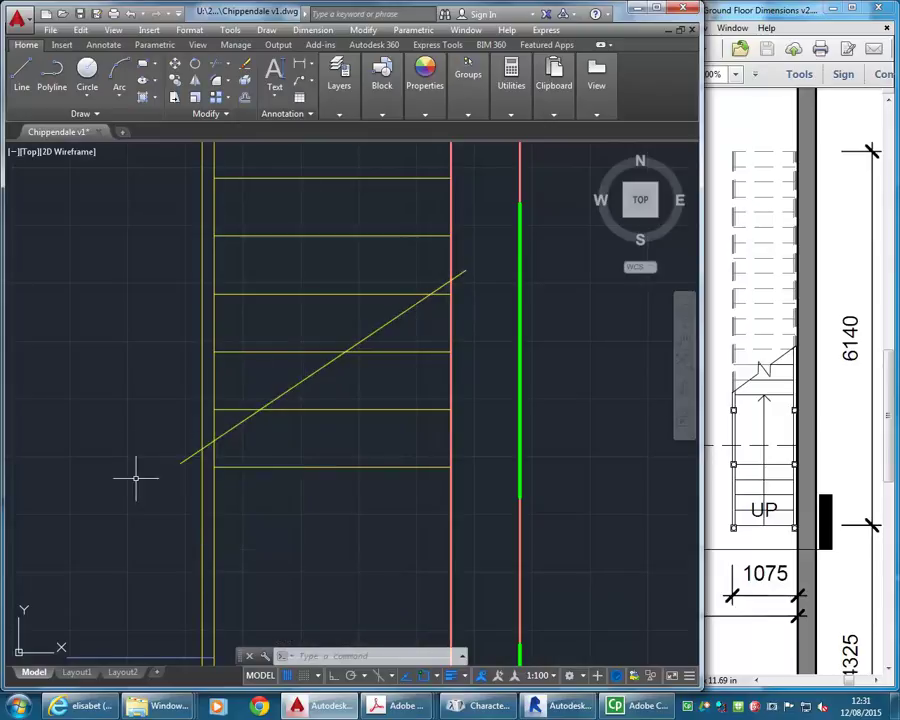
{"action": "middle_click_drag", "start_coordinate": [128, 457], "coordinate": [137, 456]}
{"action": "mouse_move", "coordinate": [90, 366]}
{"action": "middle_mouse_down"}
{"action": "mouse_move", "coordinate": [100, 403]}
{"action": "mouse_move", "coordinate": [136, 396]}
{"action": "middle_mouse_up"}
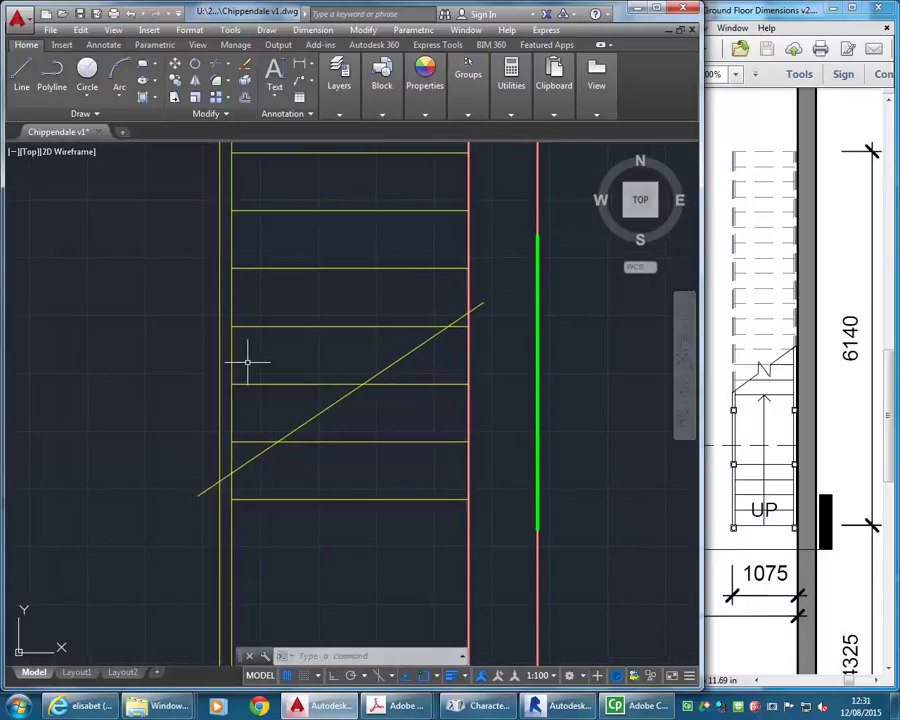
Step: Draw a short line from the diagonal's midpoint up-left, then select it and grab its top grip
{"action": "left_click", "coordinate": [21, 75]}
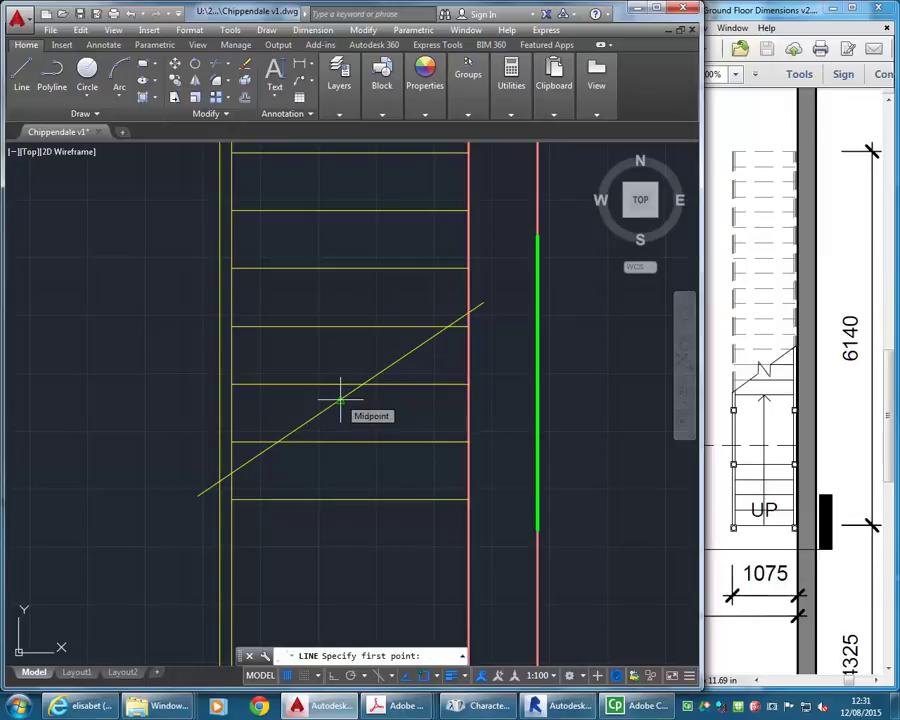
{"action": "left_click", "coordinate": [340, 400]}
{"action": "scroll", "coordinate": [300, 366], "scroll_direction": "up", "scroll_amount": 2}
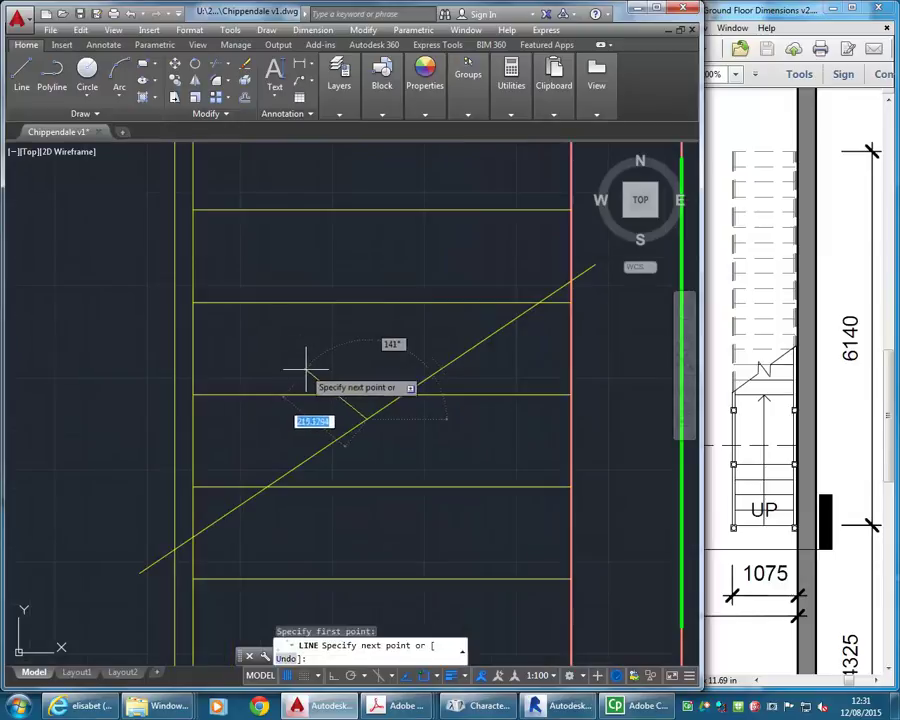
{"action": "scroll", "coordinate": [290, 345], "scroll_direction": "up", "scroll_amount": 2}
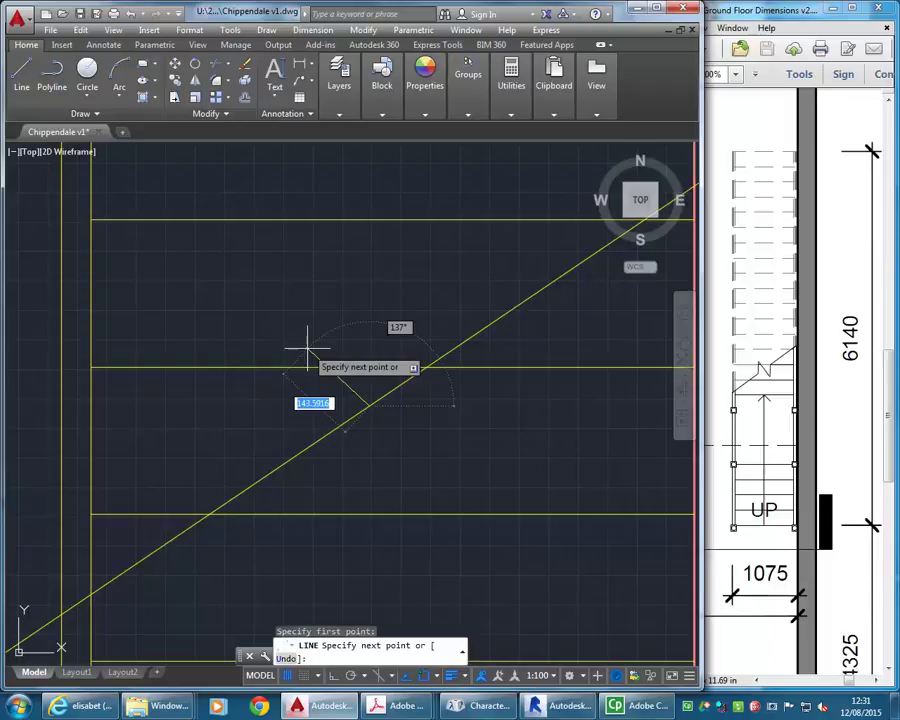
{"action": "left_click", "coordinate": [306, 348]}
{"action": "key", "text": "Return"}
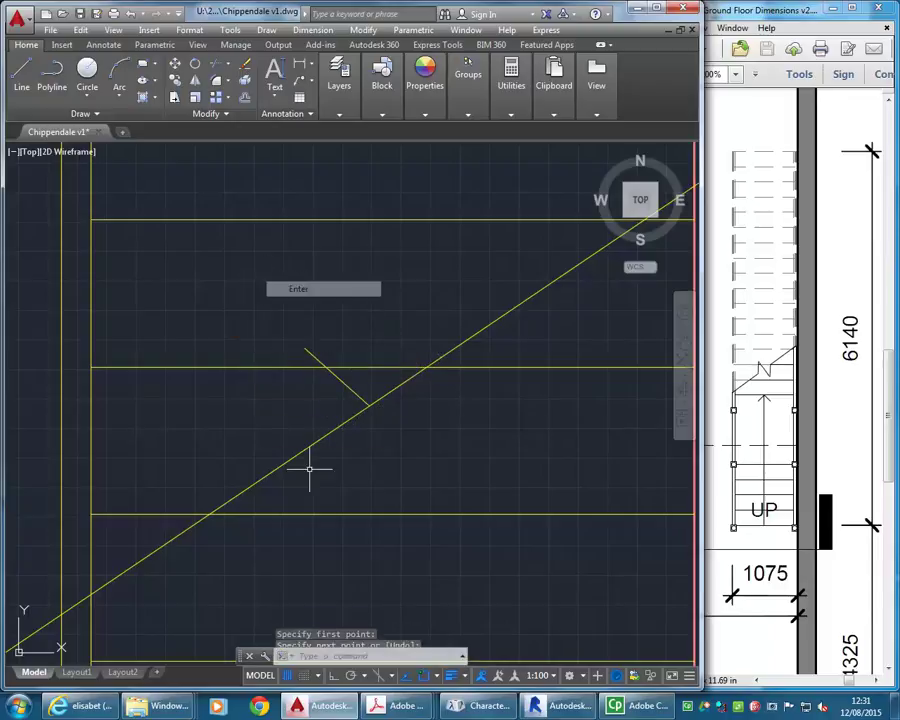
{"action": "left_click", "coordinate": [354, 389]}
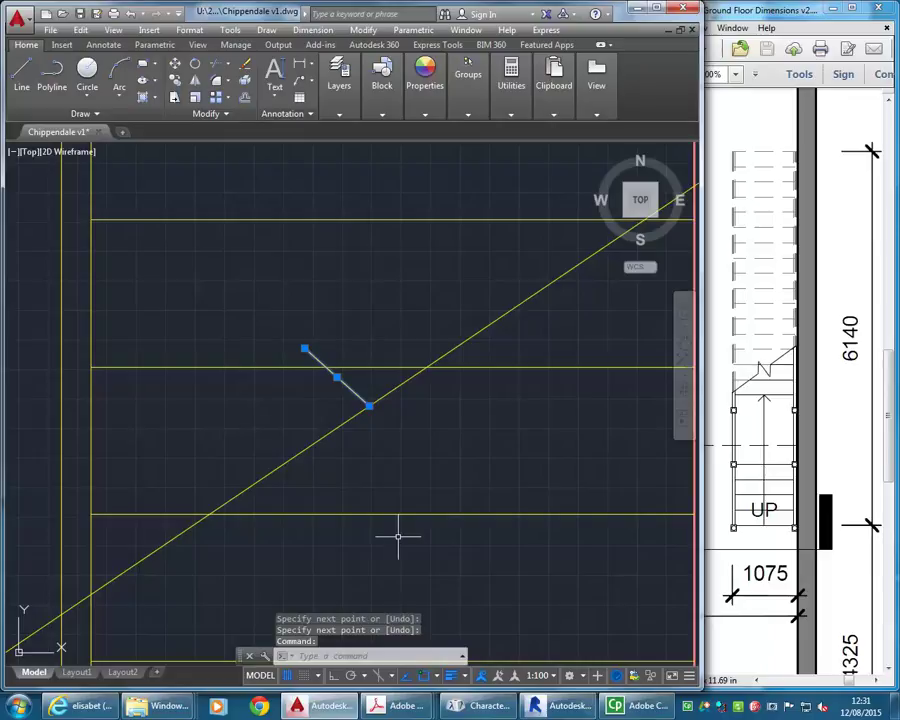
{"action": "scroll", "coordinate": [304, 363], "scroll_direction": "up", "scroll_amount": 2}
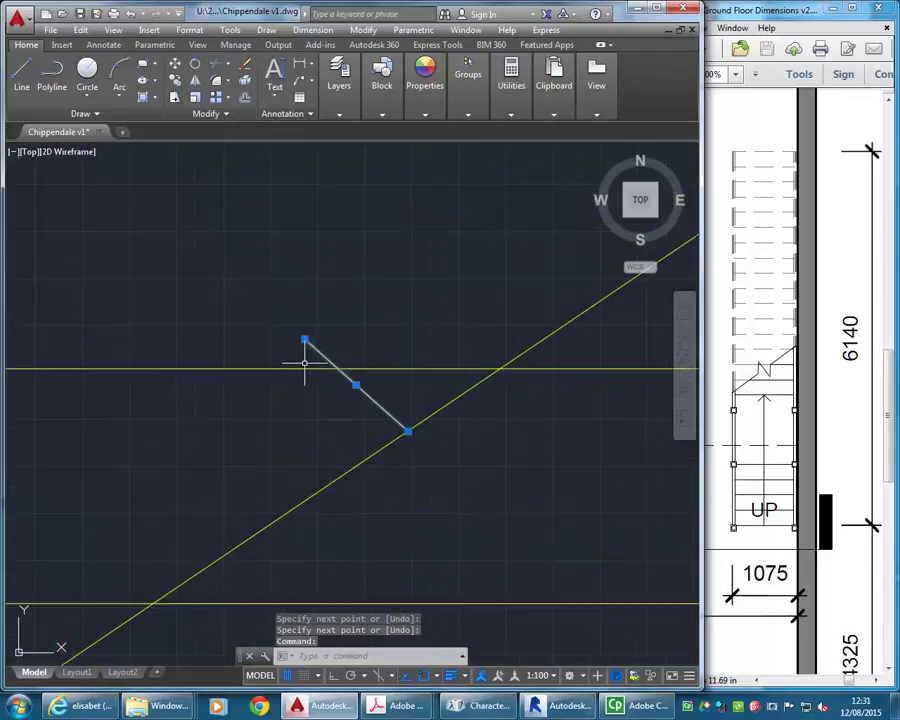
{"action": "left_click", "coordinate": [305, 341]}
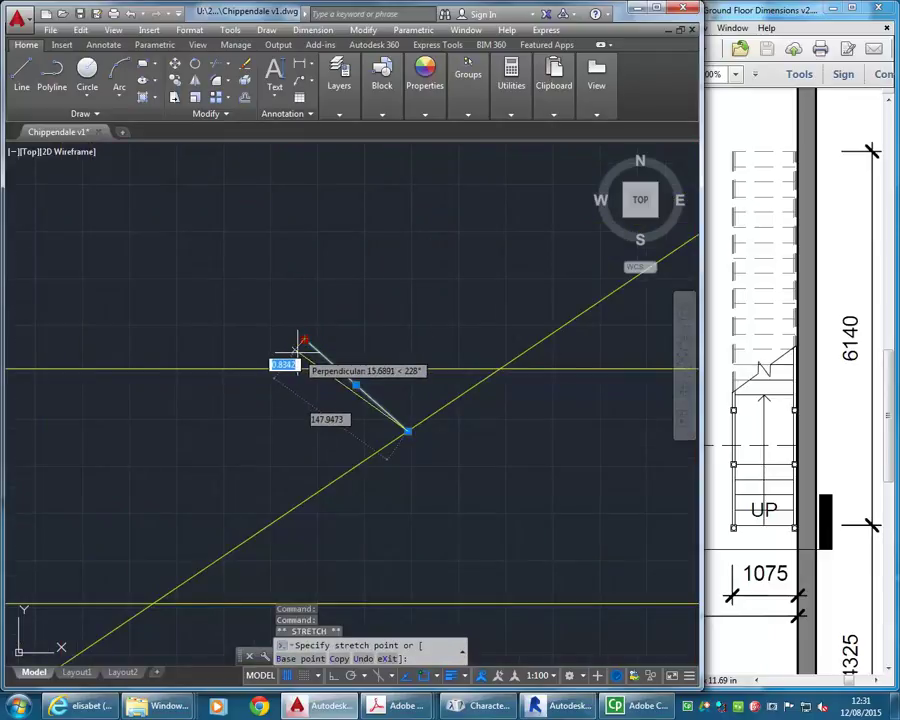
{"action": "scroll", "coordinate": [300, 400], "scroll_direction": "down", "scroll_amount": 2}
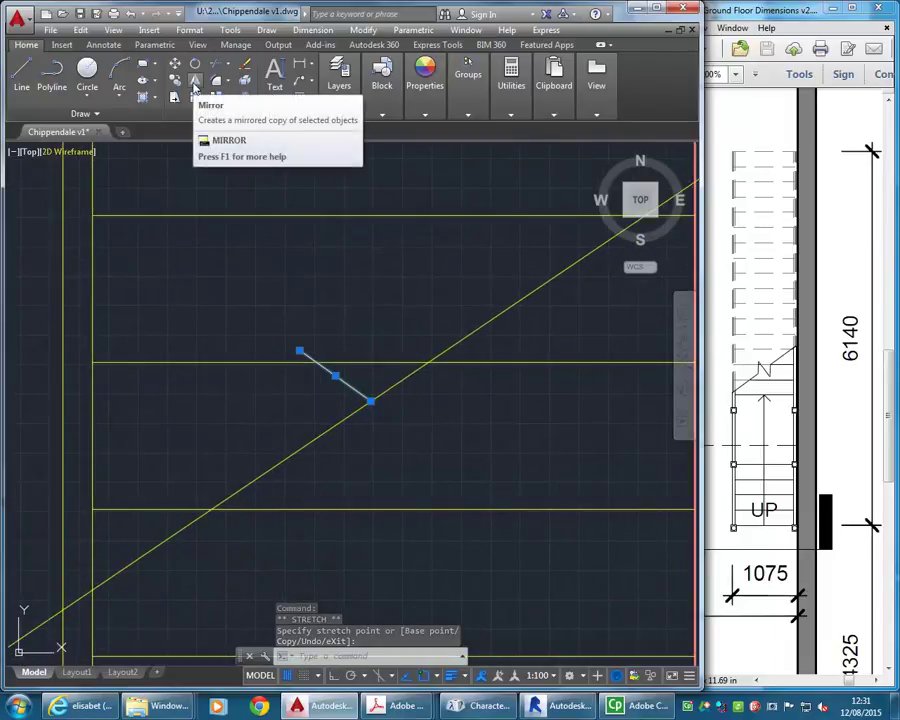
Step: Mirror the short line about an axis perpendicular to the diagonal, keeping the original
{"action": "left_click", "coordinate": [194, 84]}
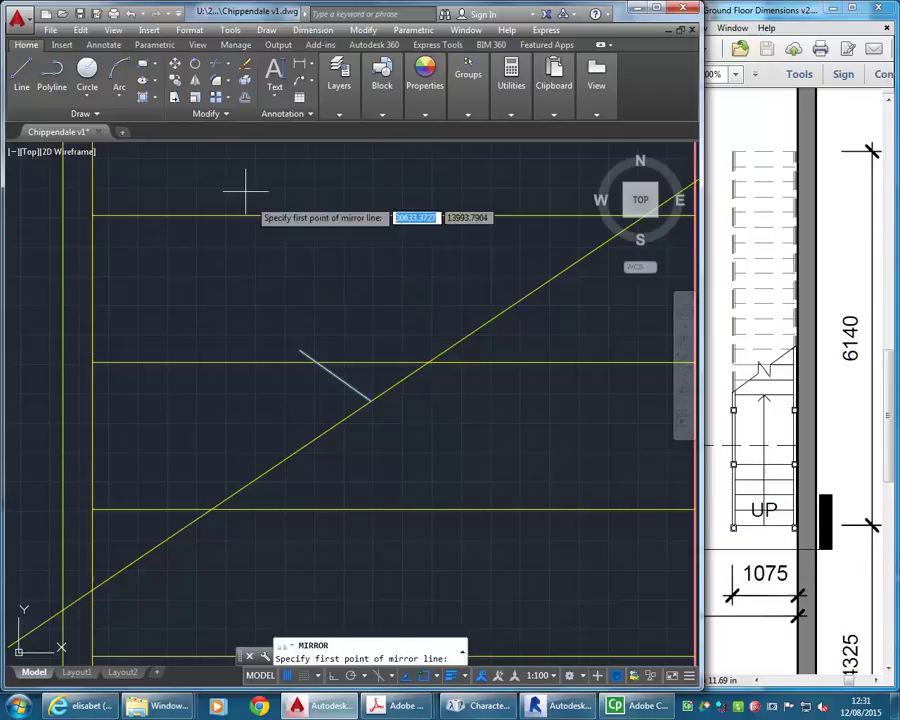
{"action": "left_click", "coordinate": [299, 350]}
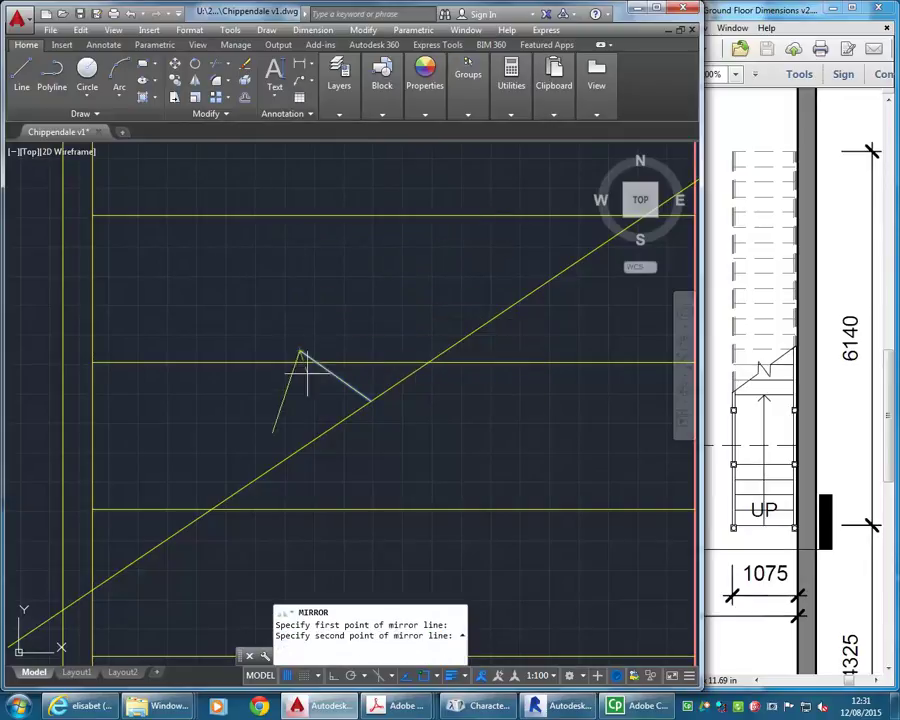
{"action": "left_click", "coordinate": [344, 419]}
{"action": "right_click", "coordinate": [344, 419]}
{"action": "left_click", "coordinate": [376, 428]}
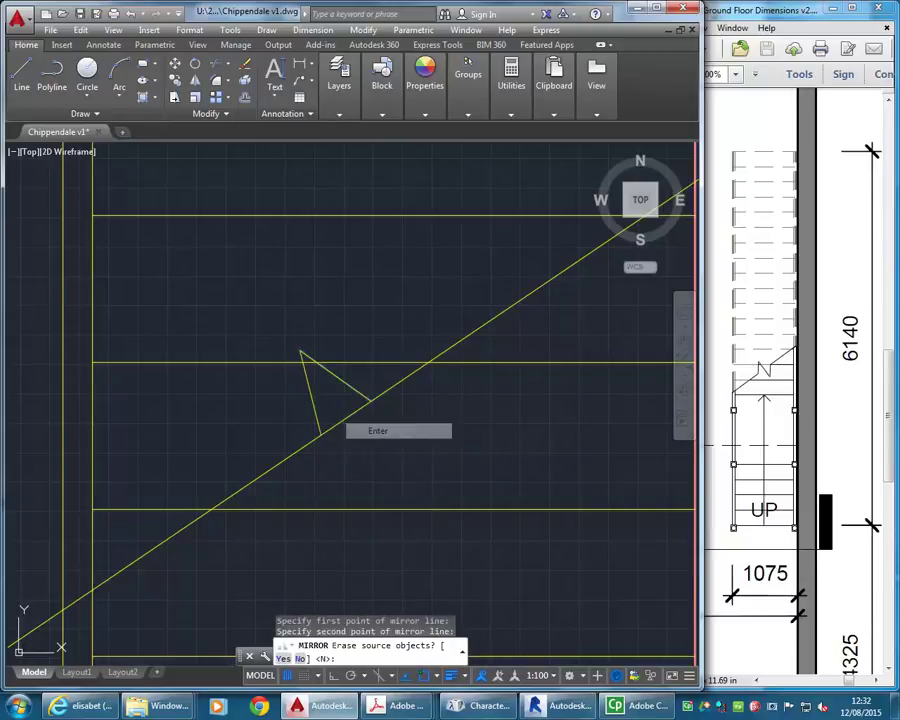
Step: Mirror the small triangle's two lines across the diagonal, keeping the source
{"action": "left_click", "coordinate": [251, 307]}
{"action": "left_click", "coordinate": [430, 476]}
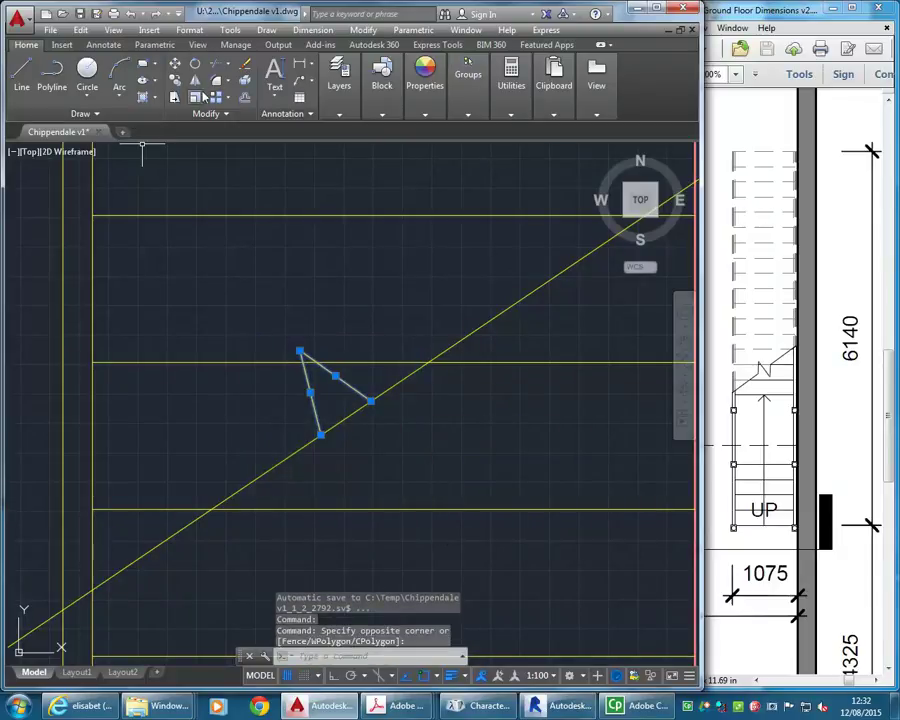
{"action": "left_click", "coordinate": [196, 82]}
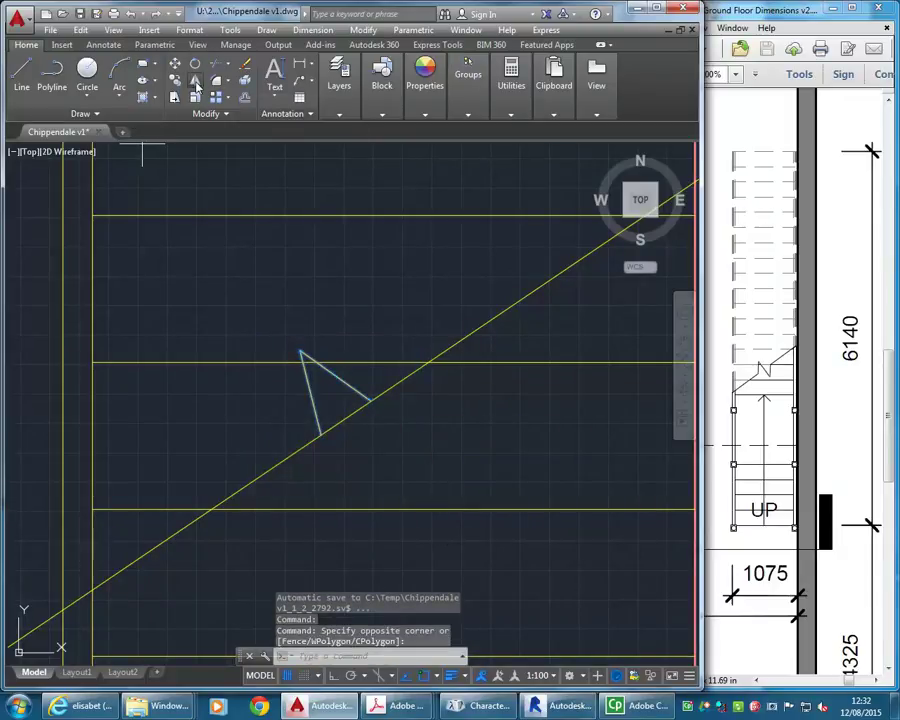
{"action": "left_click", "coordinate": [319, 432]}
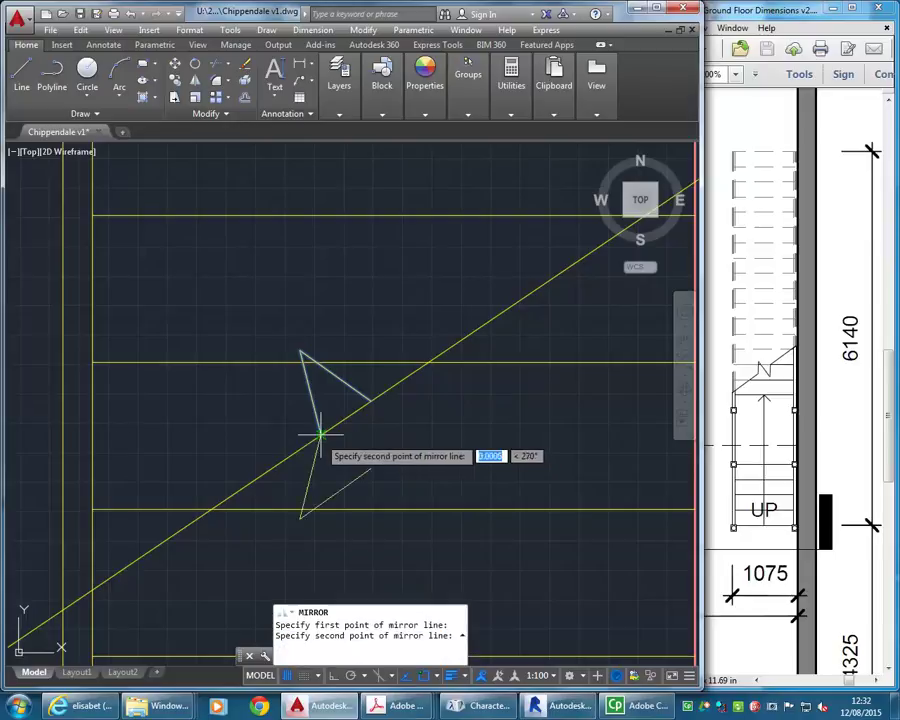
{"action": "left_click", "coordinate": [370, 401]}
{"action": "right_click", "coordinate": [362, 292]}
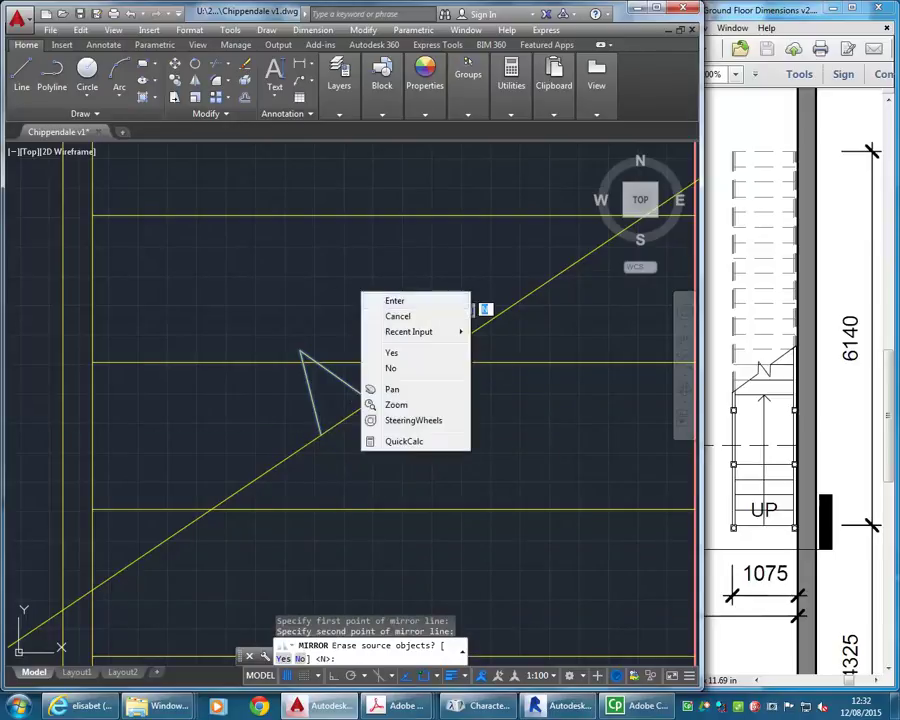
{"action": "left_click", "coordinate": [392, 300]}
Step: Move the triangle's two lower lines along the diagonal from the vertex
{"action": "left_click", "coordinate": [396, 456]}
{"action": "left_click", "coordinate": [346, 498]}
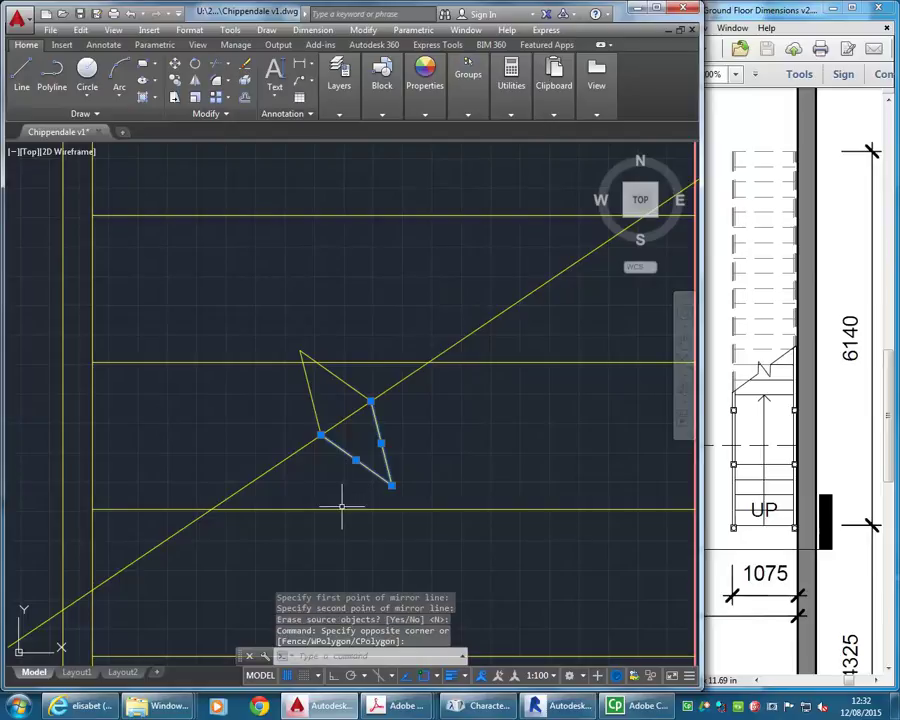
{"action": "left_click", "coordinate": [174, 66]}
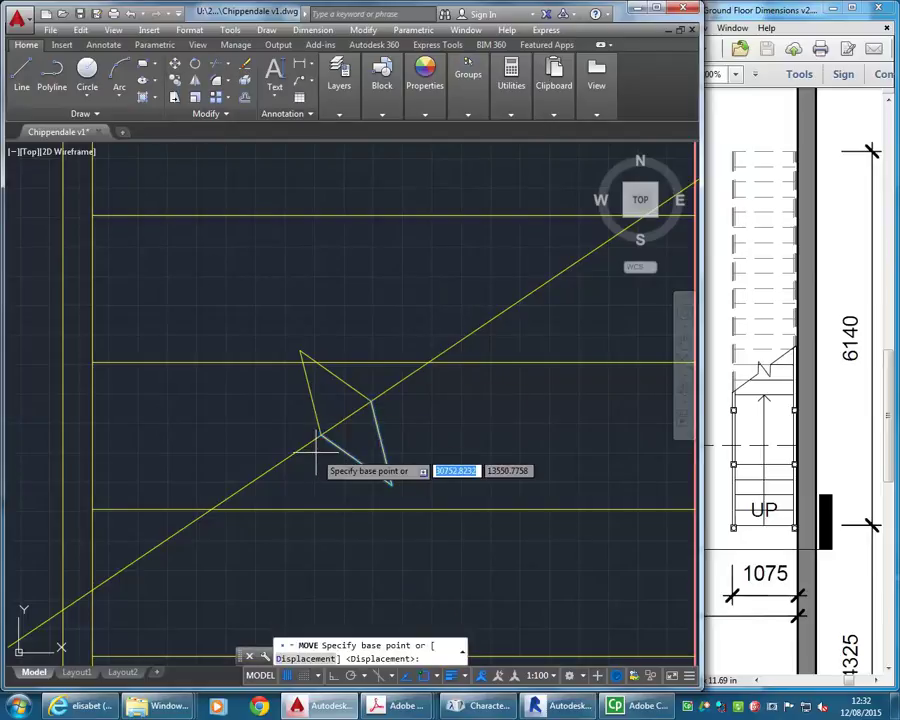
{"action": "left_click", "coordinate": [320, 435]}
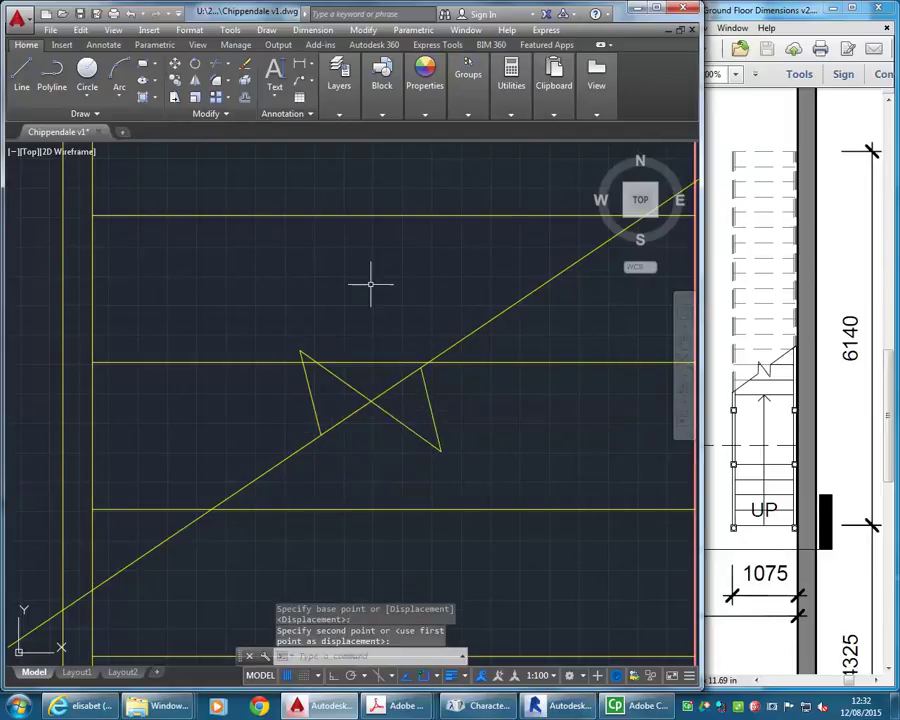
{"action": "scroll", "coordinate": [370, 285], "scroll_direction": "down", "scroll_amount": 4}
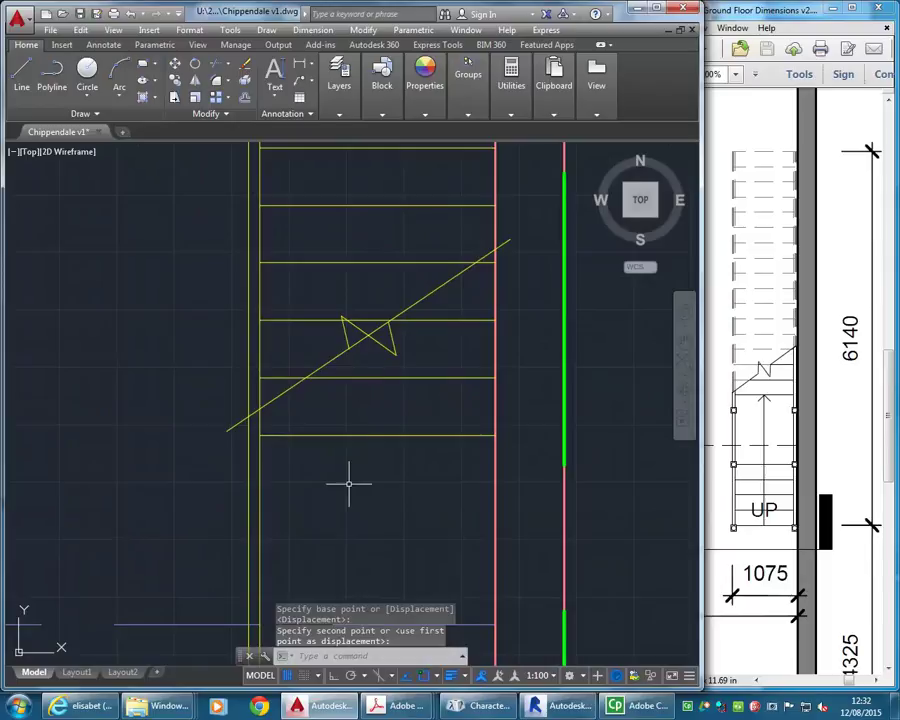
{"action": "scroll", "coordinate": [372, 305], "scroll_direction": "up", "scroll_amount": 2}
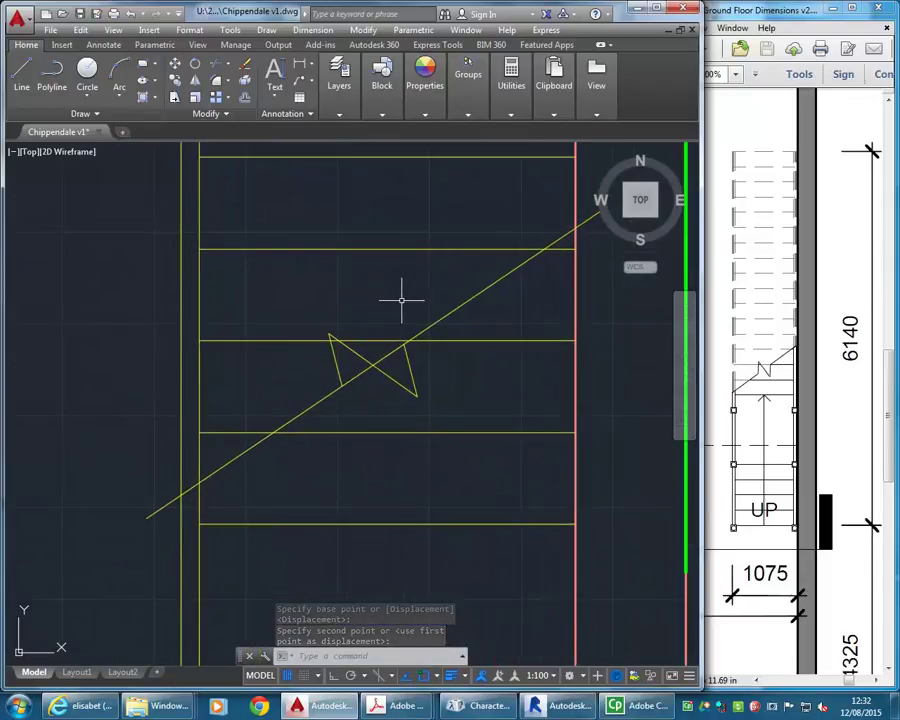
Step: Trim the diagonal segment between the two triangle lines with TR
{"action": "type", "text": "tr"}
{"action": "key", "text": "Return"}
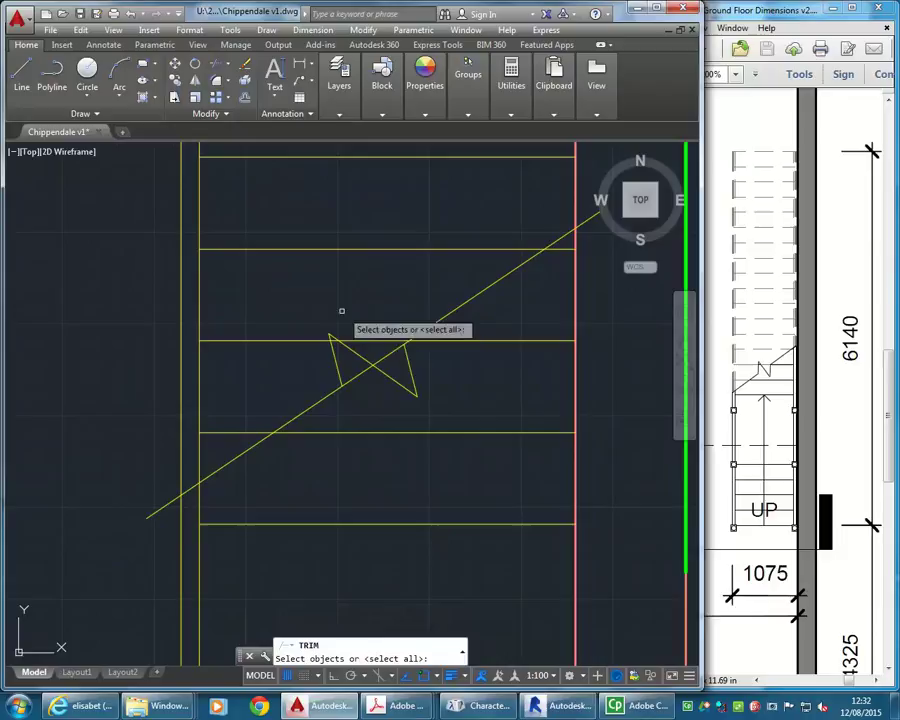
{"action": "left_click", "coordinate": [340, 366]}
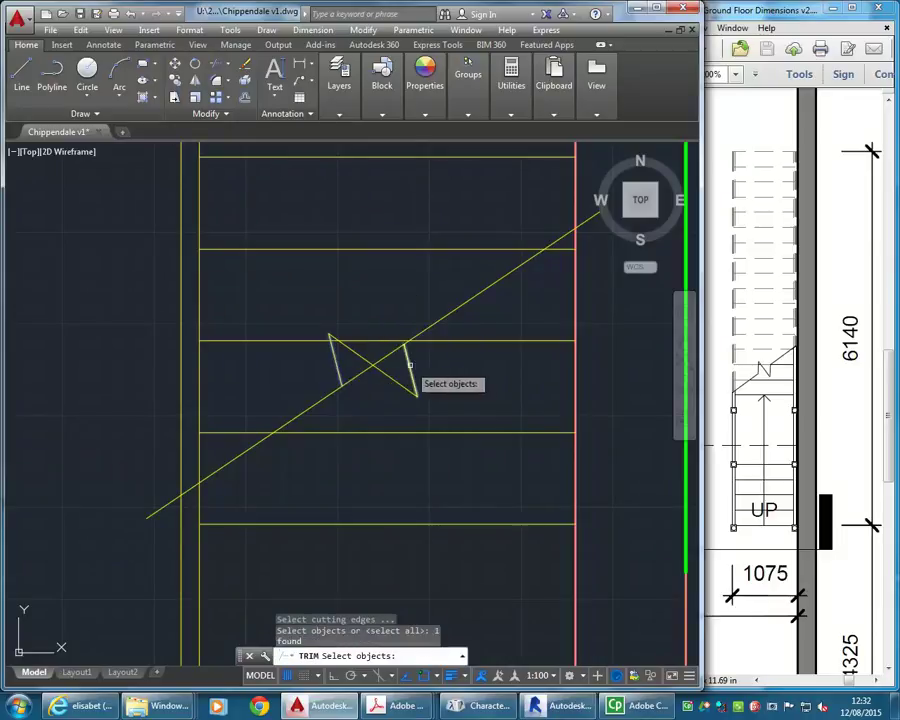
{"action": "left_click", "coordinate": [406, 366]}
{"action": "key", "text": "Return"}
{"action": "left_click", "coordinate": [381, 353]}
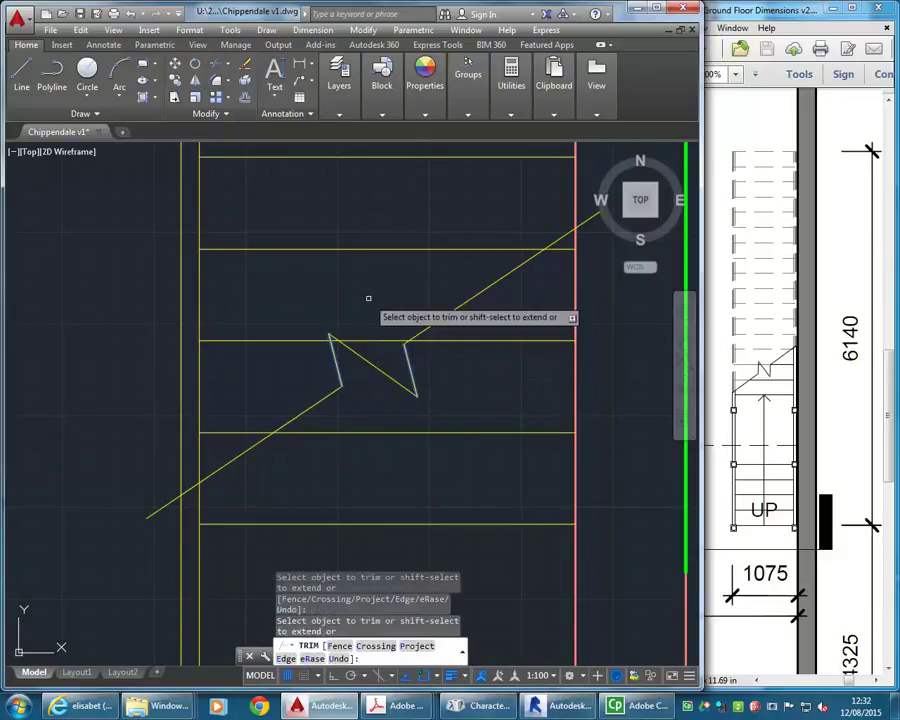
{"action": "right_click", "coordinate": [376, 301]}
{"action": "left_click", "coordinate": [395, 309]}
{"action": "scroll", "coordinate": [334, 403], "scroll_direction": "down", "scroll_amount": 4}
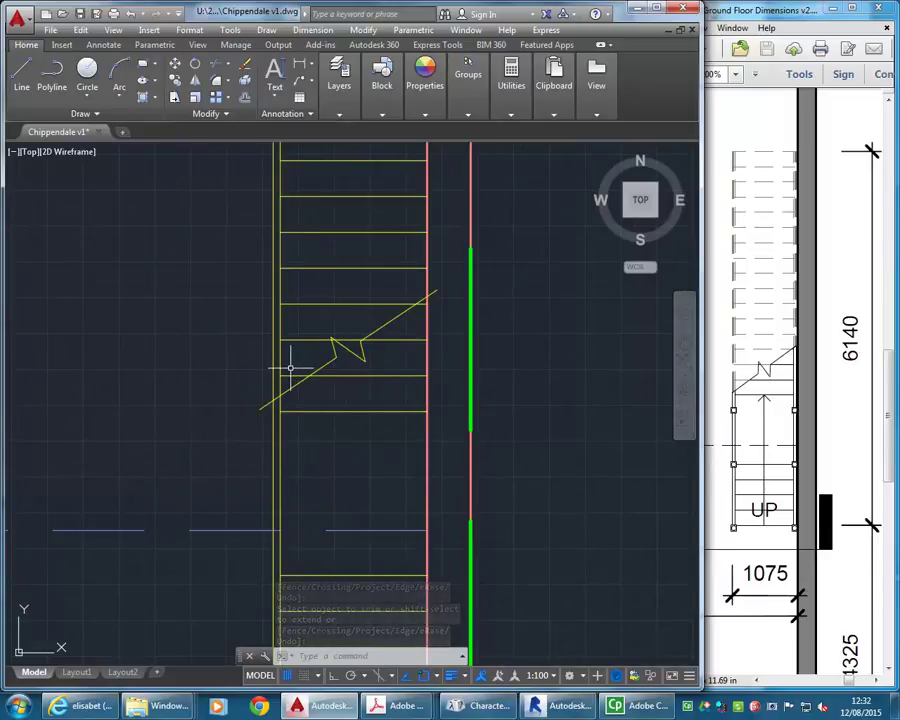
{"action": "scroll", "coordinate": [295, 364], "scroll_direction": "up", "scroll_amount": 2}
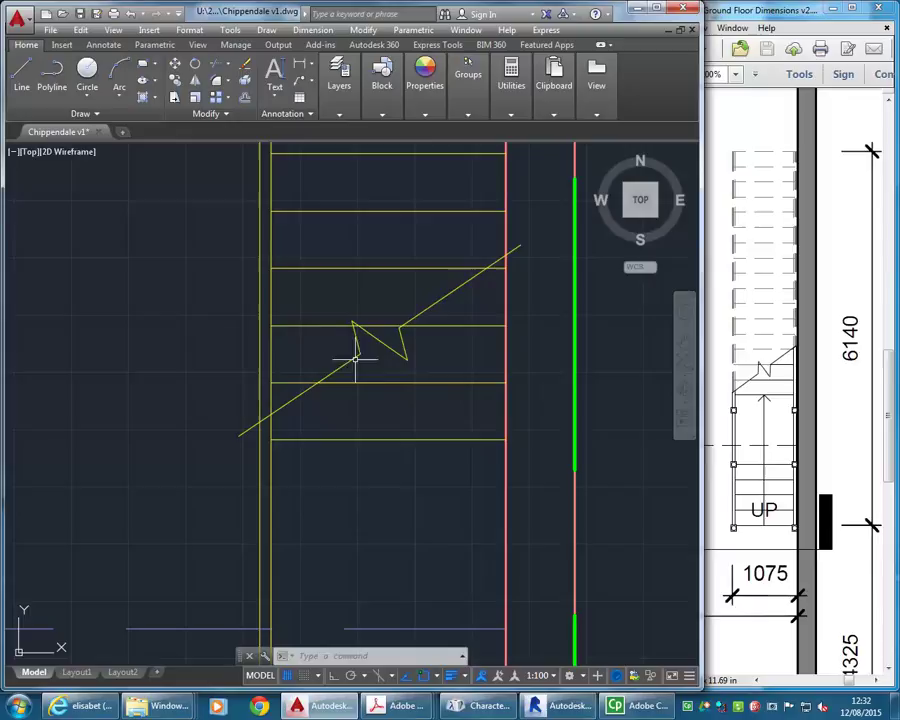
{"action": "middle_click_drag", "start_coordinate": [217, 365], "coordinate": [237, 365]}
{"action": "scroll", "coordinate": [237, 365], "scroll_direction": "down", "scroll_amount": 2}
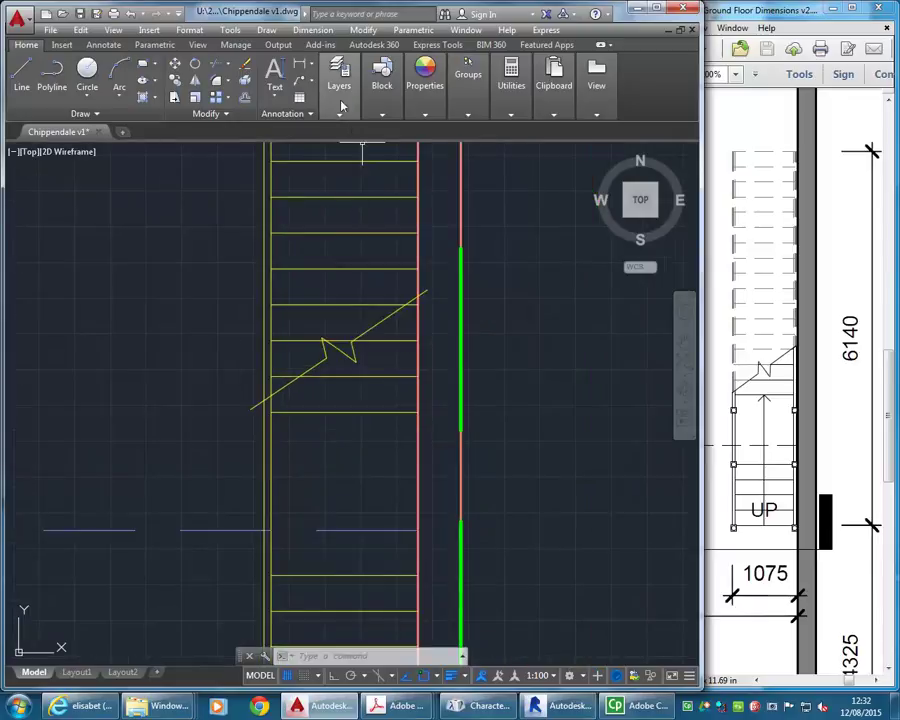
Step: Move the window-selected zigzag break line onto layer A-BREAK, then pan to the stair's top end
{"action": "left_click", "coordinate": [195, 249]}
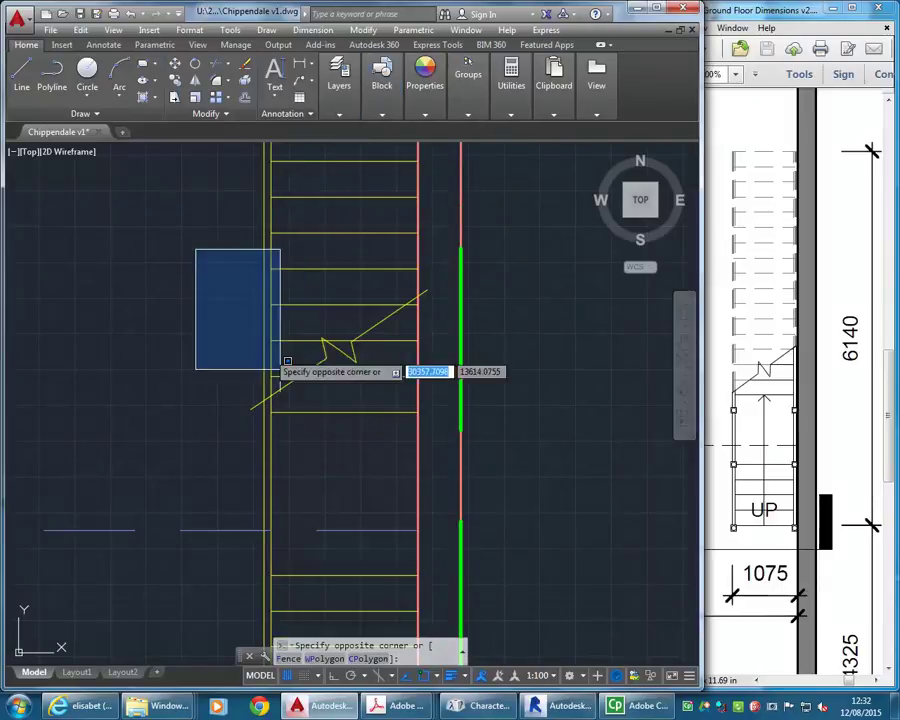
{"action": "left_click", "coordinate": [374, 474]}
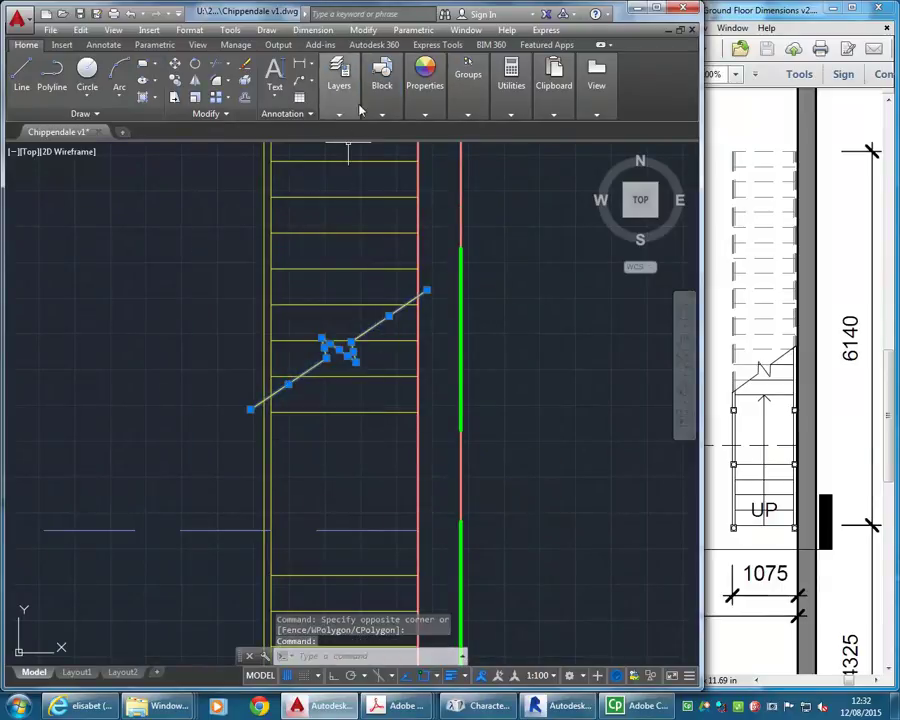
{"action": "mouse_move", "coordinate": [339, 80]}
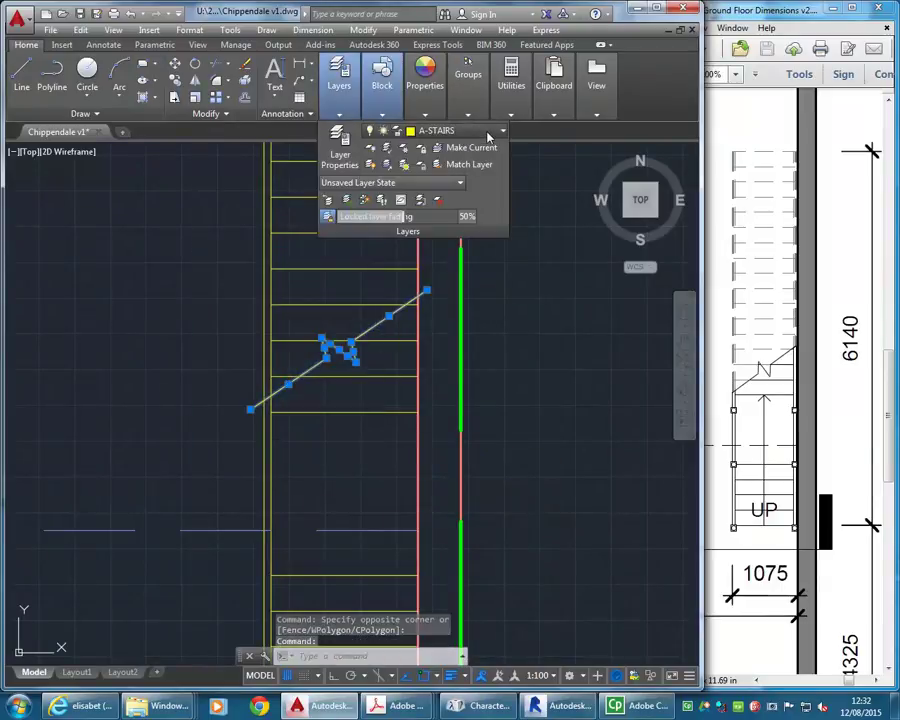
{"action": "left_click", "coordinate": [470, 131]}
{"action": "left_click", "coordinate": [420, 330]}
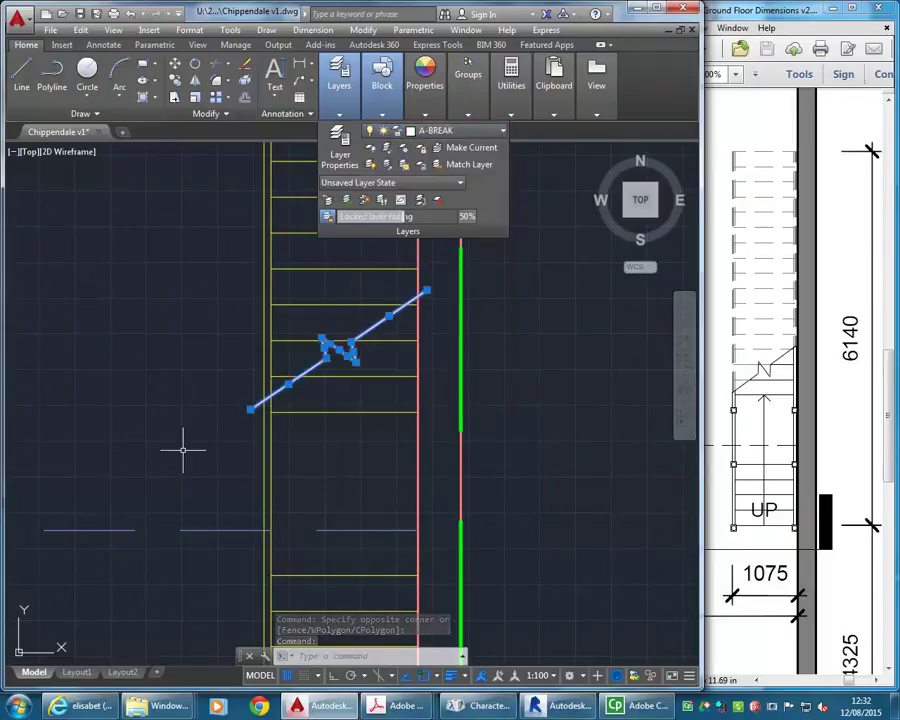
{"action": "key", "text": "Escape"}
{"action": "key", "text": "Escape"}
{"action": "key", "text": "Escape"}
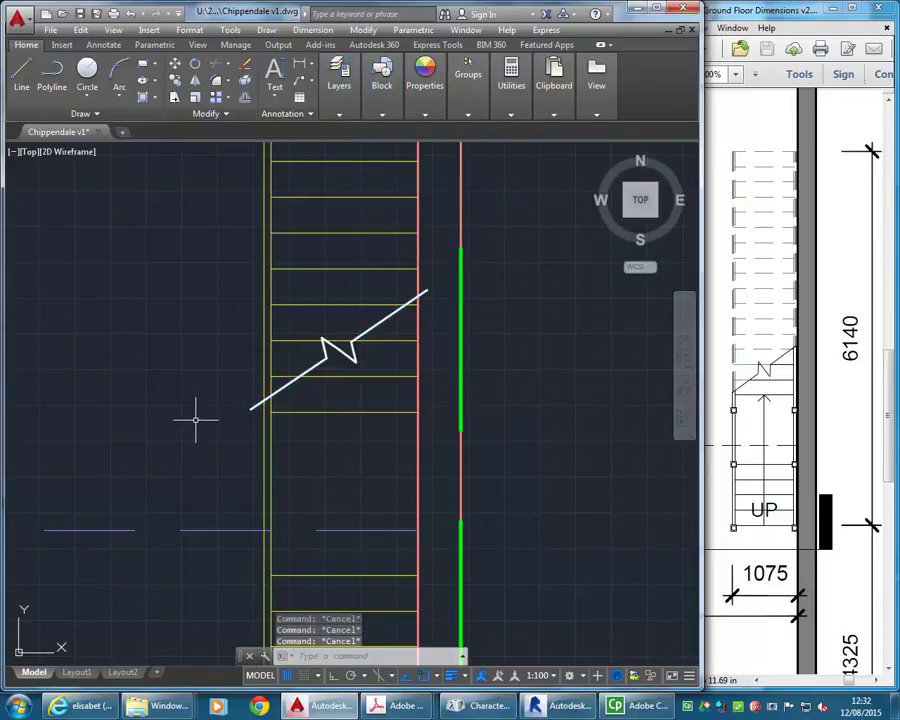
{"action": "middle_click_drag", "start_coordinate": [196, 420], "coordinate": [215, 420]}
{"action": "scroll", "coordinate": [190, 330], "scroll_direction": "down", "scroll_amount": 2}
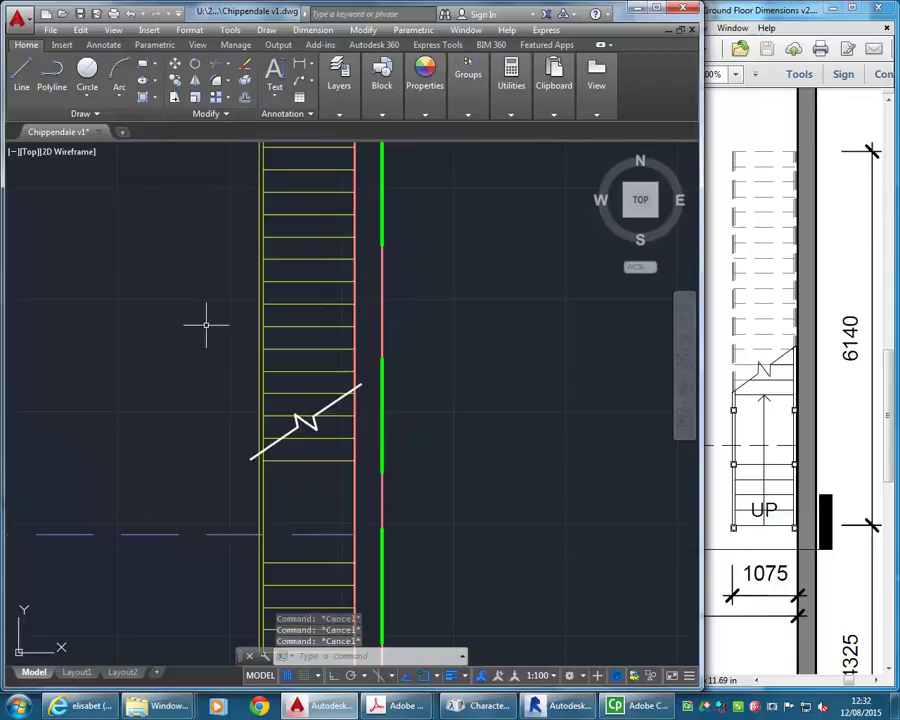
{"action": "mouse_move", "coordinate": [206, 325]}
{"action": "middle_mouse_down"}
{"action": "mouse_move", "coordinate": [205, 424]}
{"action": "mouse_move", "coordinate": [195, 395]}
{"action": "mouse_move", "coordinate": [235, 532]}
{"action": "middle_mouse_up"}
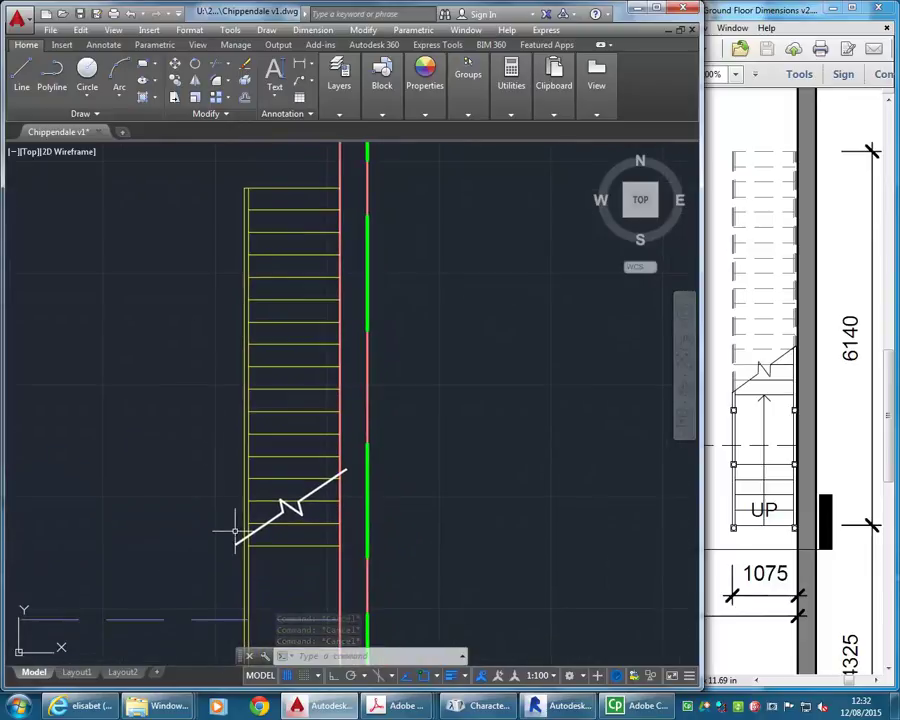
{"action": "scroll", "coordinate": [235, 532], "scroll_direction": "up", "scroll_amount": 6}
{"action": "scroll", "coordinate": [241, 438], "scroll_direction": "down", "scroll_amount": 2}
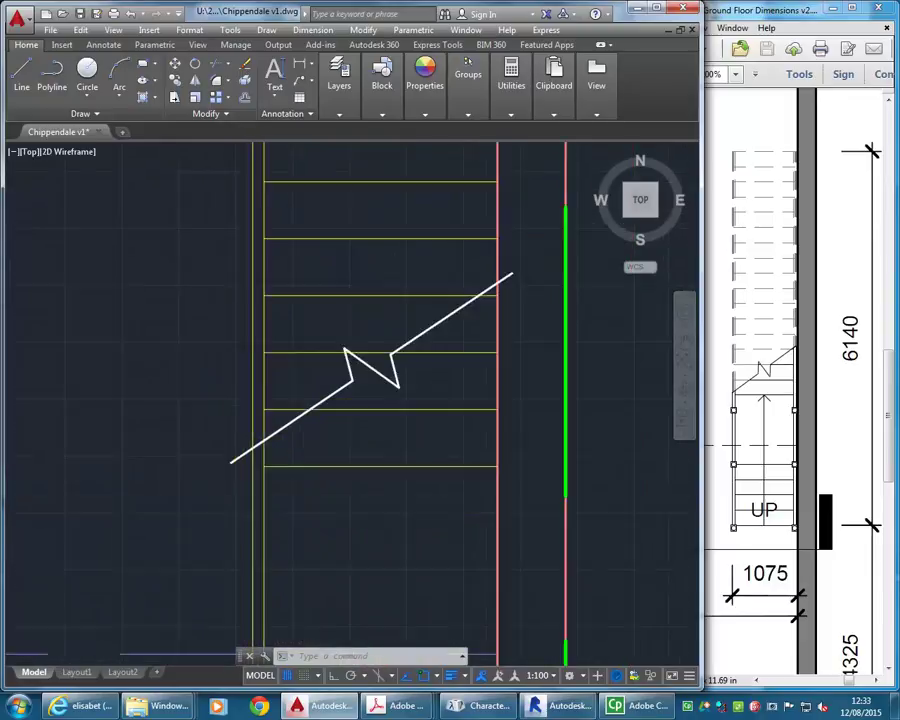
{"action": "scroll", "coordinate": [241, 438], "scroll_direction": "down", "scroll_amount": 2}
{"action": "middle_click_drag", "start_coordinate": [249, 162], "coordinate": [237, 272]}
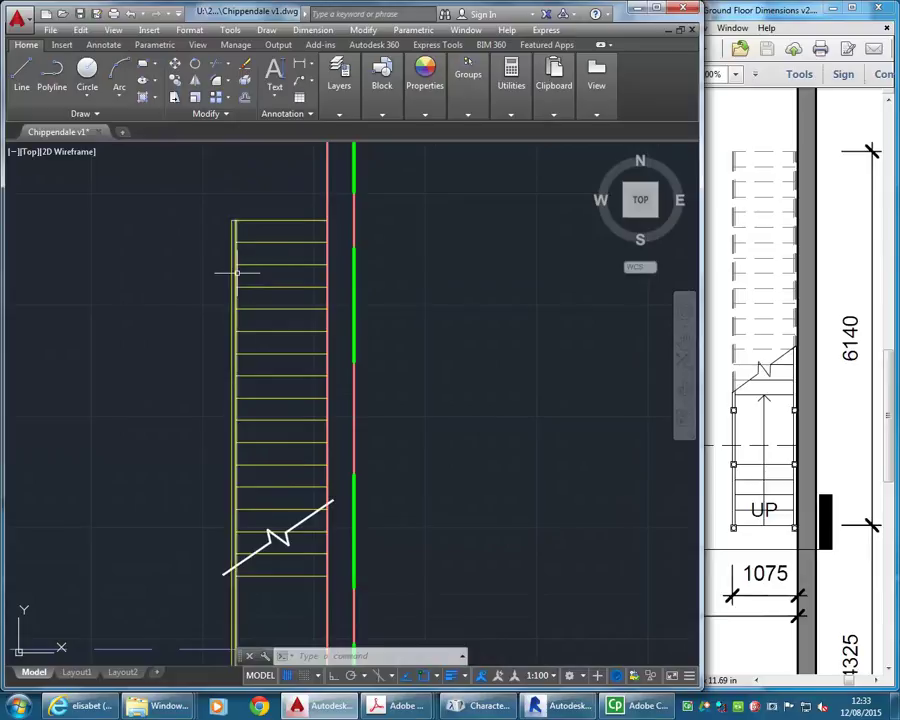
Step: Add layer A-STAIRS-HIDDEN with HIDDEN linetype and 0.18 mm lineweight, and set it current
{"action": "left_click", "coordinate": [339, 78]}
{"action": "left_click", "coordinate": [337, 145]}
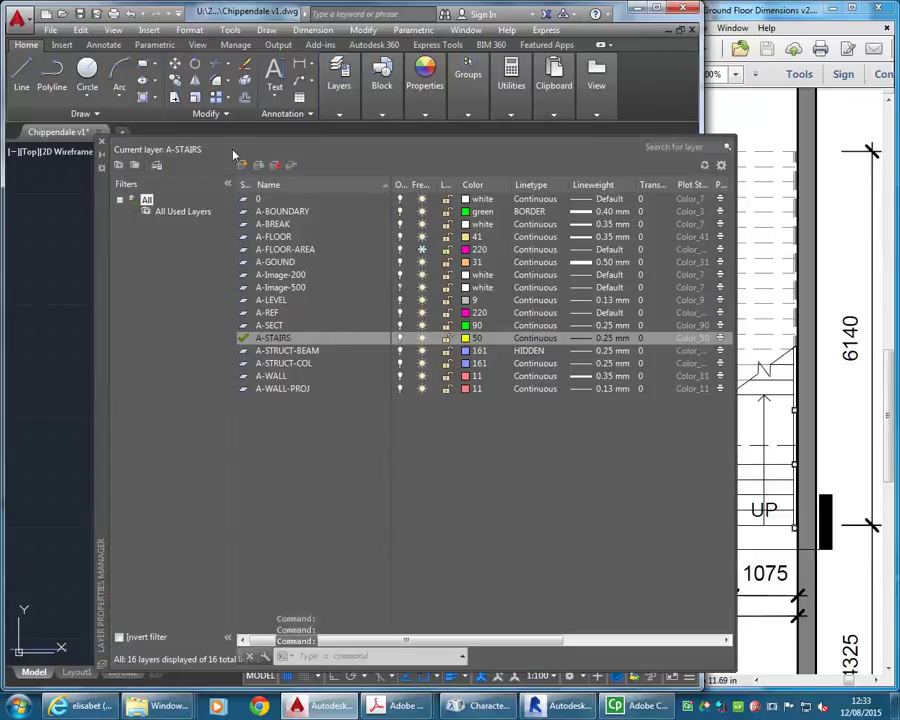
{"action": "left_click", "coordinate": [243, 165]}
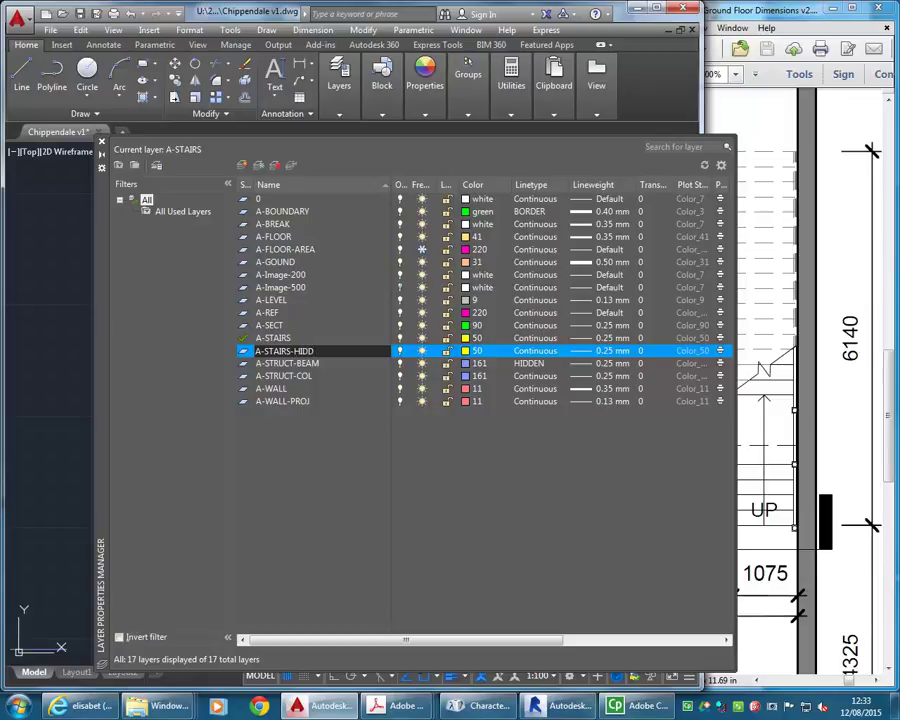
{"action": "key", "text": "Return"}
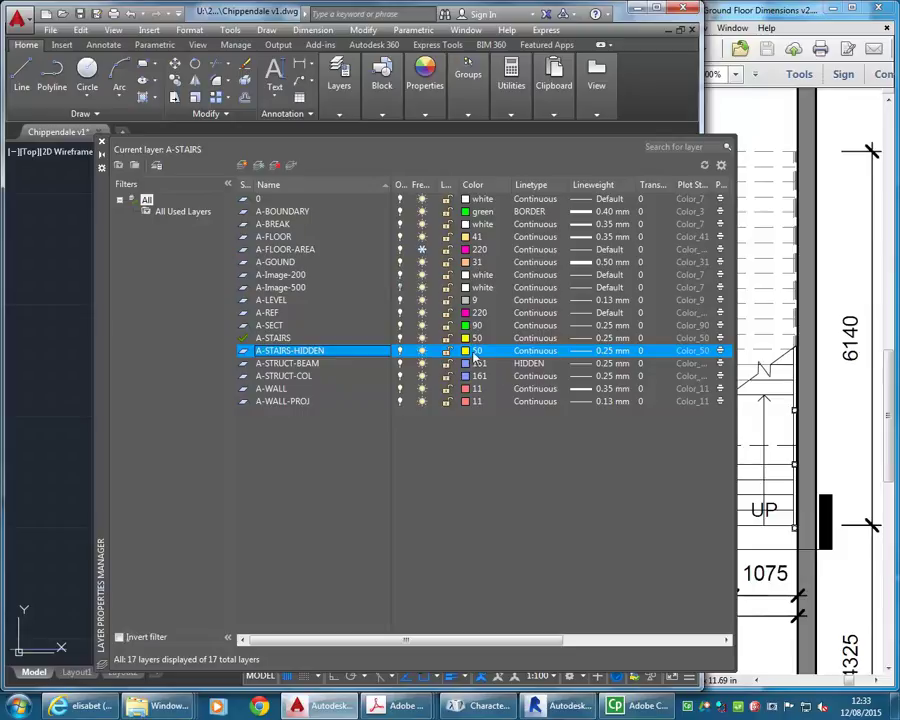
{"action": "left_click", "coordinate": [536, 352]}
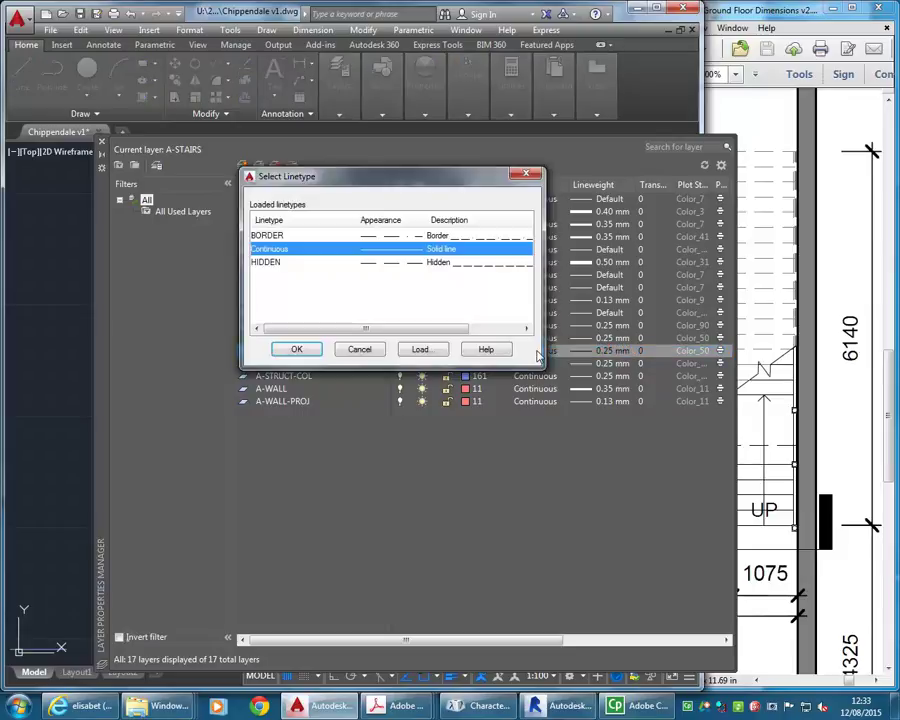
{"action": "left_click", "coordinate": [266, 263]}
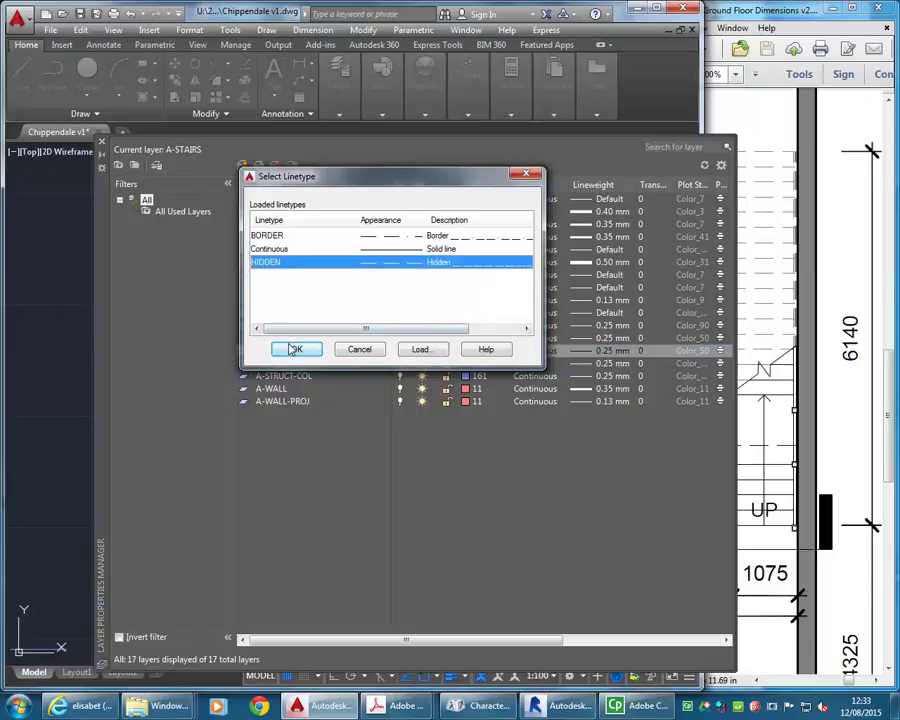
{"action": "left_click", "coordinate": [294, 349]}
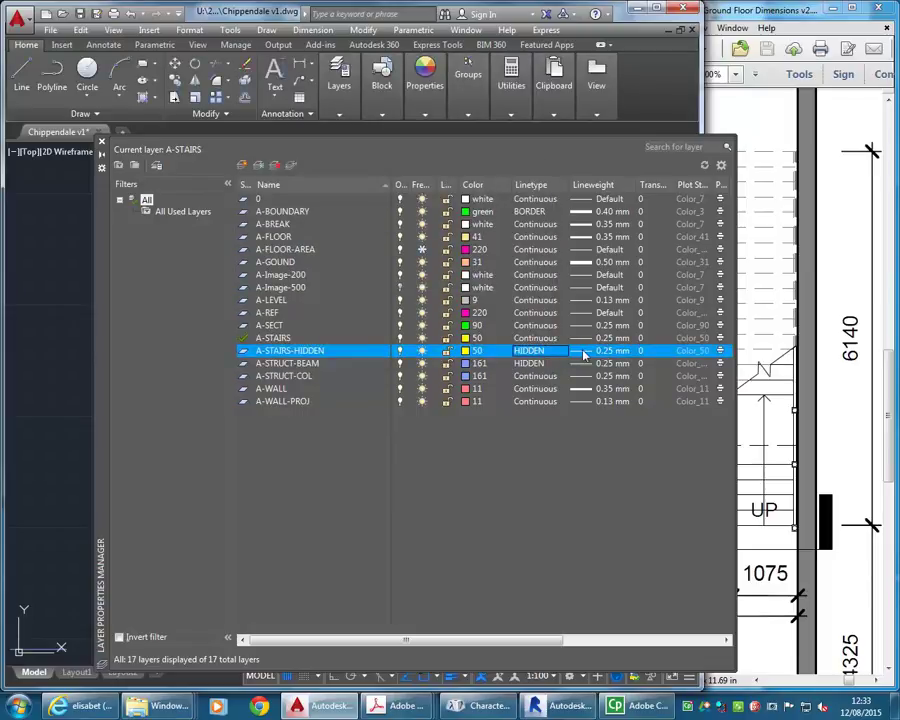
{"action": "left_click", "coordinate": [584, 352]}
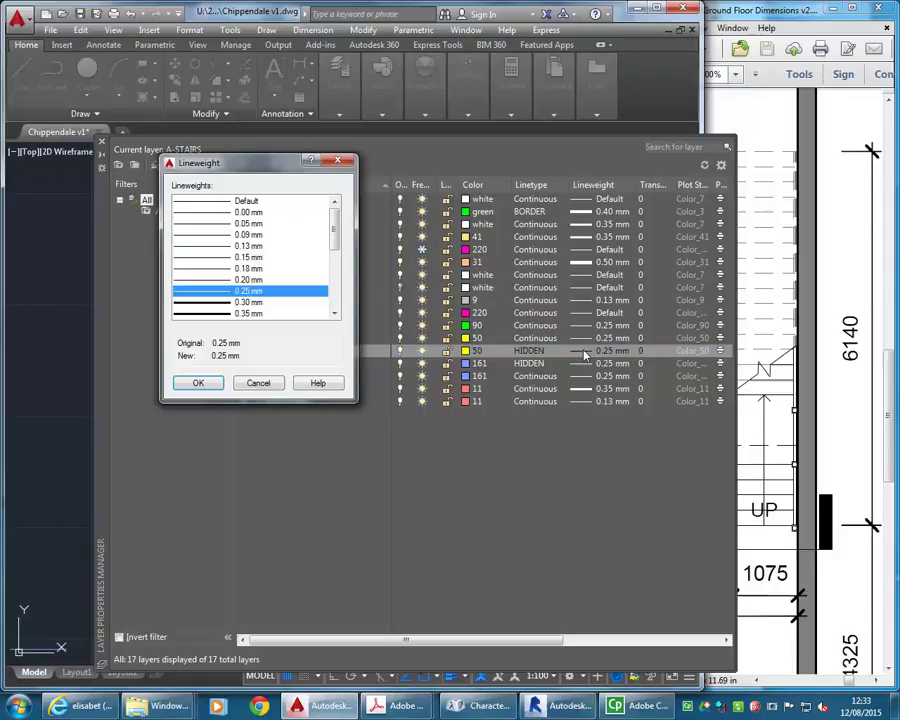
{"action": "left_click", "coordinate": [209, 268]}
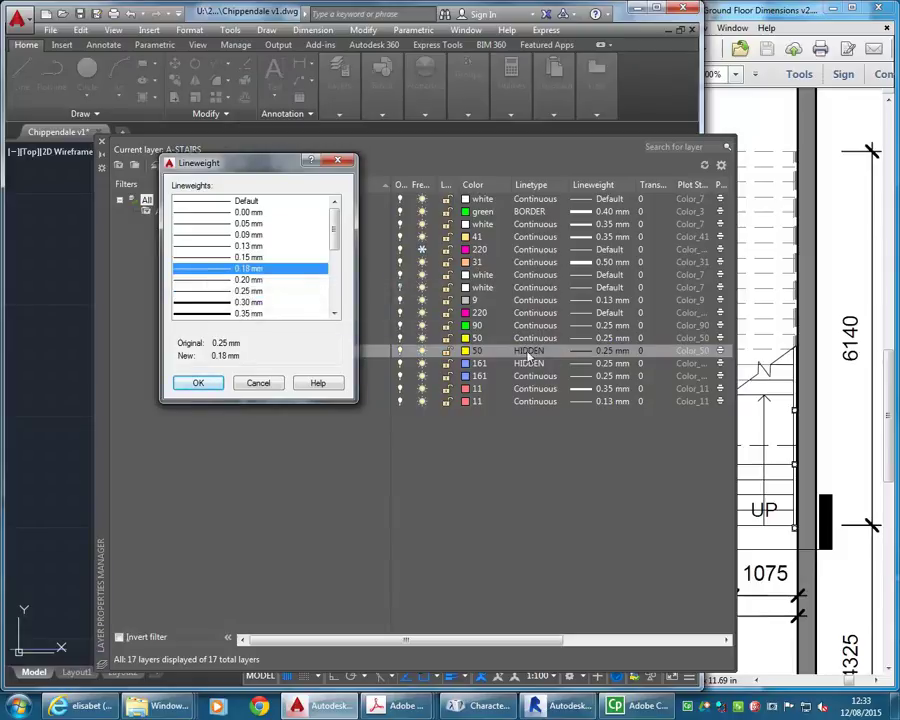
{"action": "left_click", "coordinate": [203, 384]}
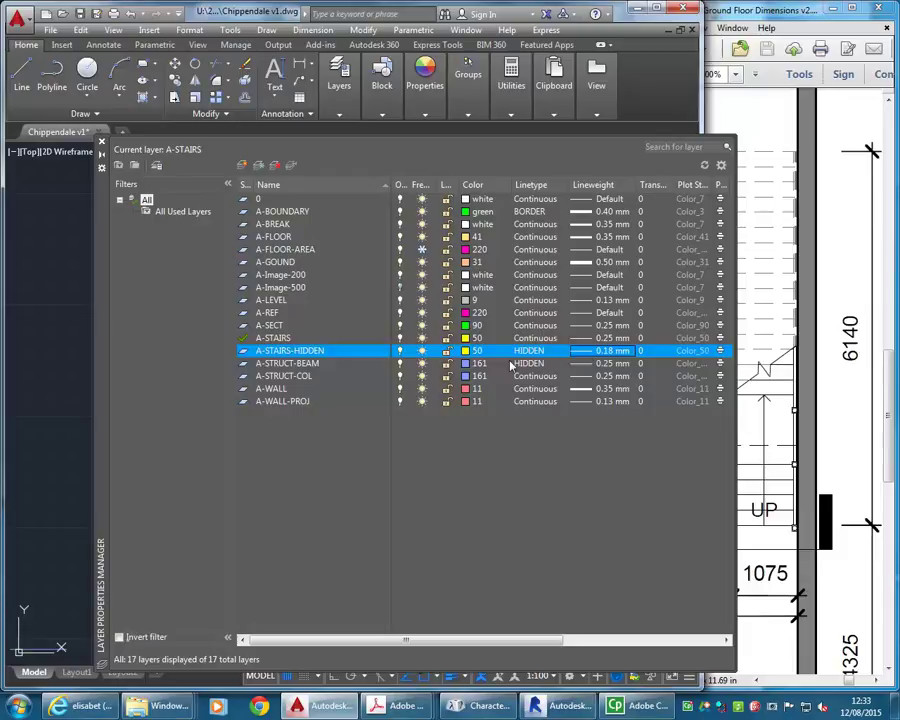
{"action": "double_click", "coordinate": [243, 352]}
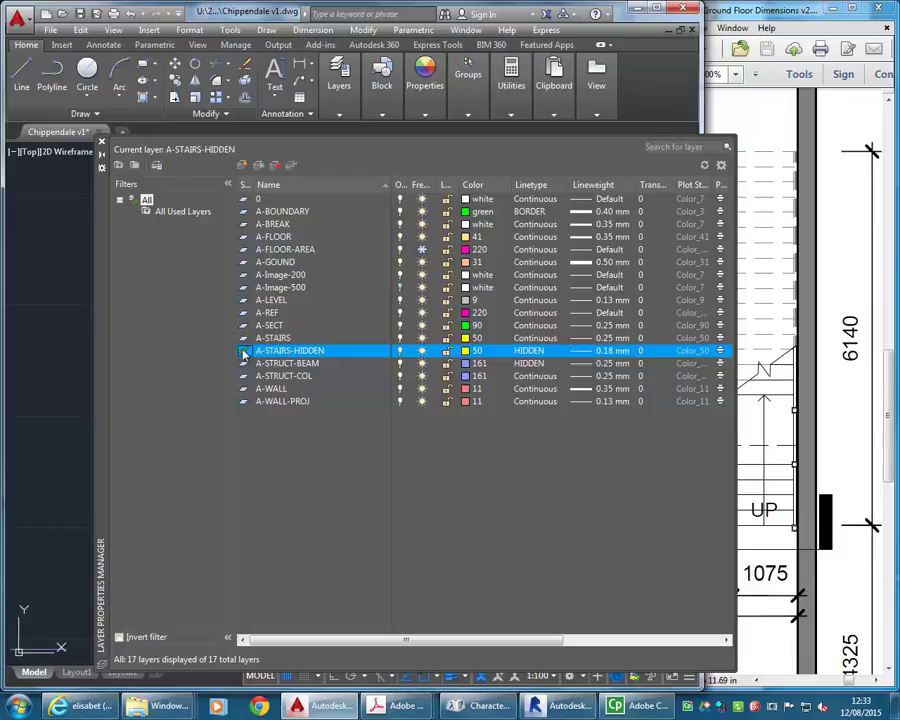
{"action": "left_click", "coordinate": [101, 145]}
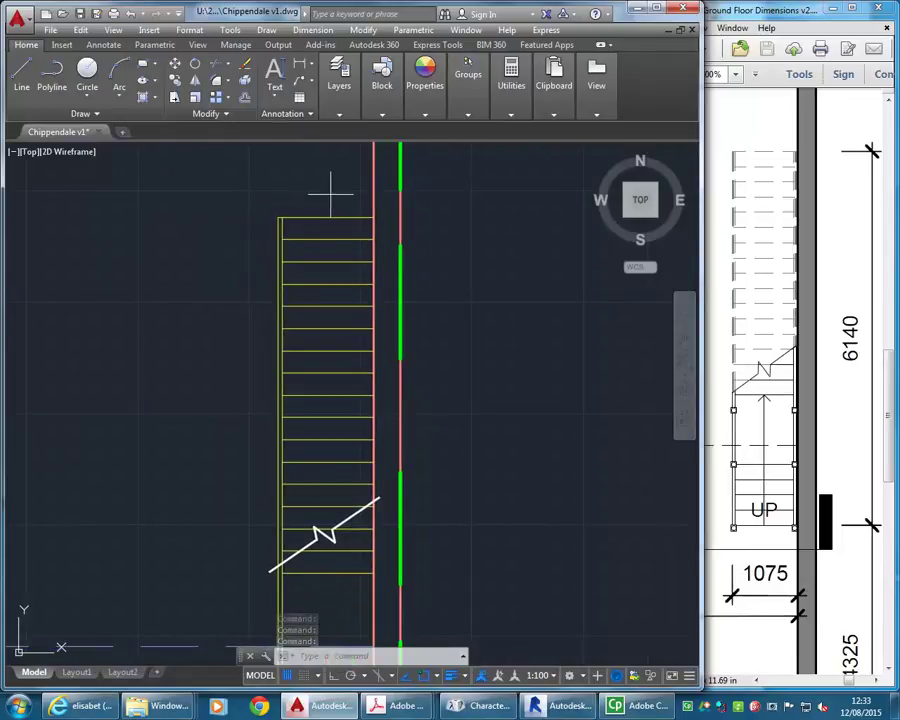
Step: Move the tread lines above the break onto layer A-STAIRS-HIDDEN so they show dashed
{"action": "left_click", "coordinate": [330, 193]}
{"action": "left_click", "coordinate": [298, 500]}
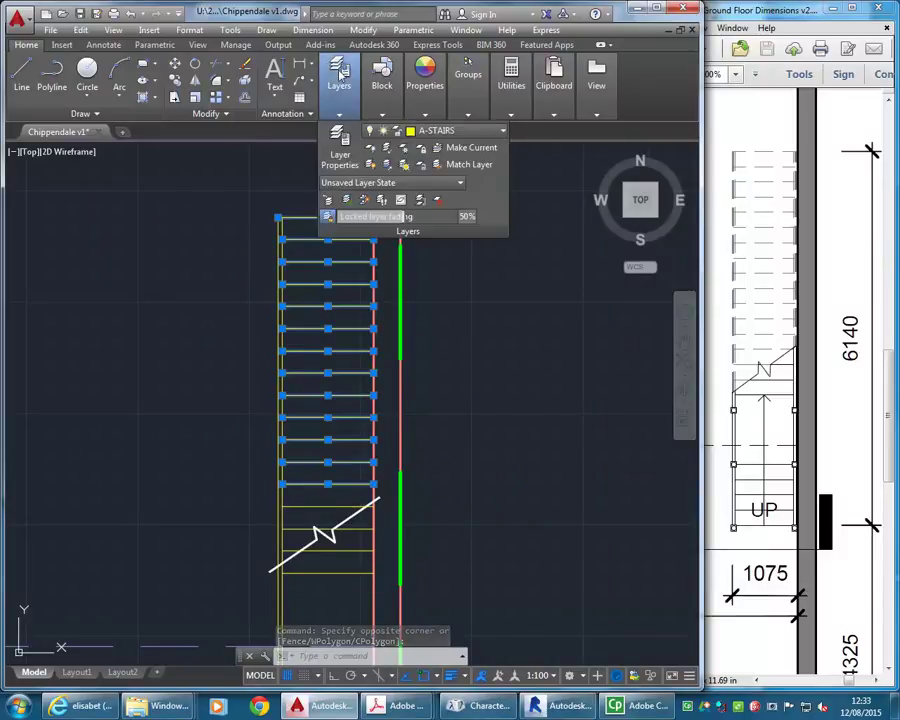
{"action": "mouse_move", "coordinate": [382, 85]}
{"action": "mouse_move", "coordinate": [339, 85]}
{"action": "left_click", "coordinate": [445, 131]}
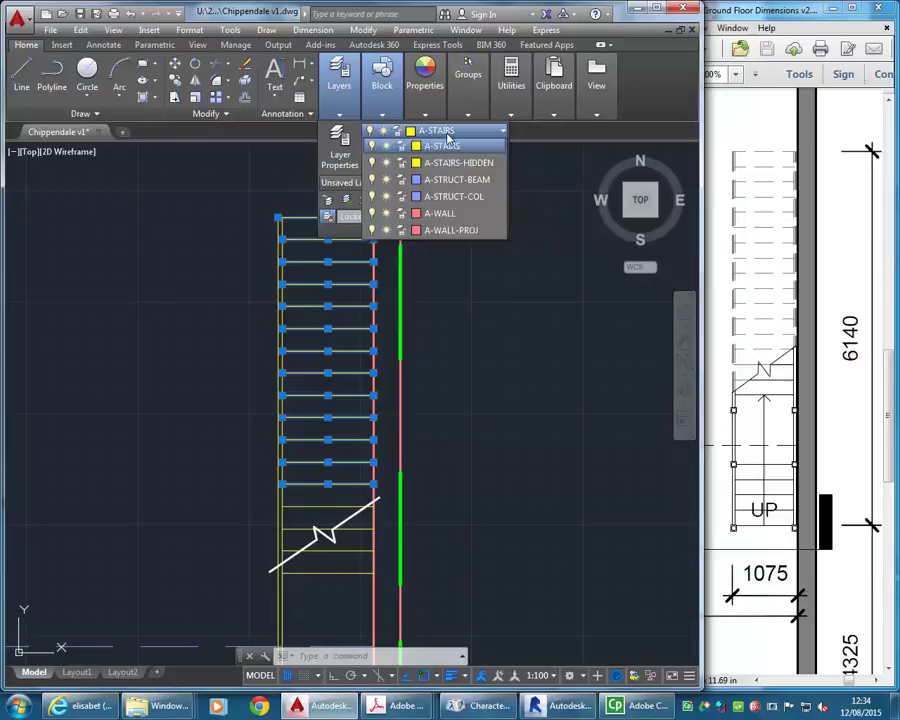
{"action": "left_click", "coordinate": [447, 351]}
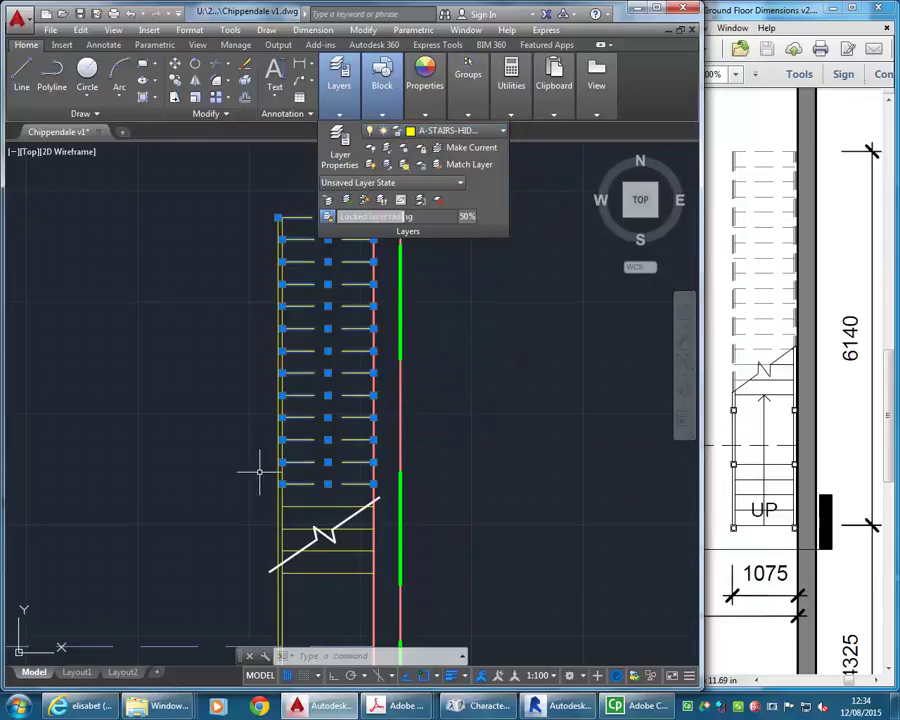
{"action": "middle_click_drag", "start_coordinate": [237, 394], "coordinate": [251, 392]}
{"action": "key", "text": "Escape"}
{"action": "key", "text": "Escape"}
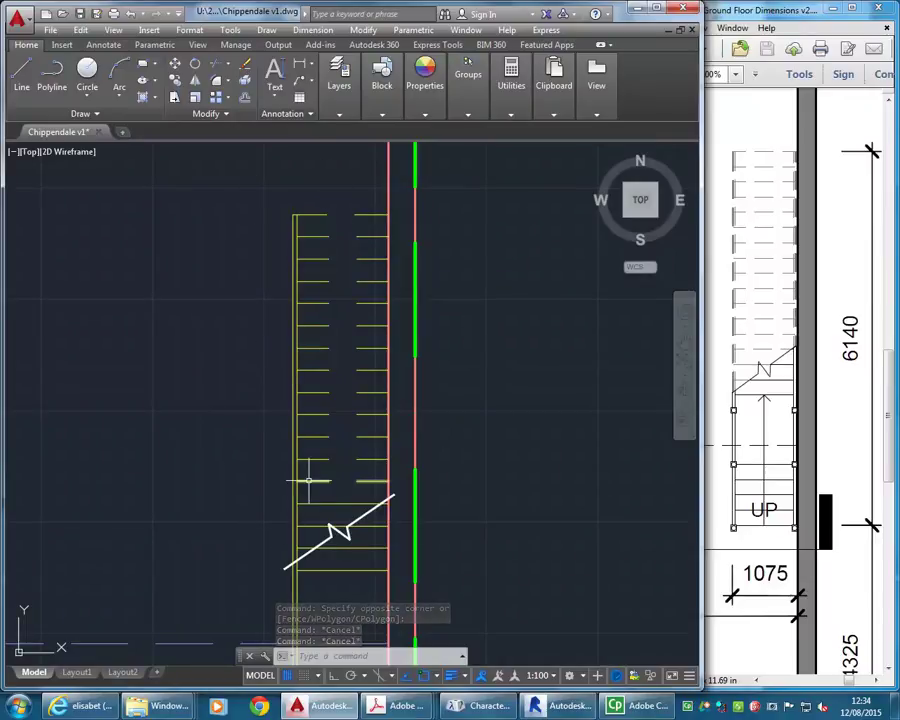
Step: Load the HIDDEN2 linetype and assign it to the A-STAIRS-HIDDEN layer
{"action": "left_click", "coordinate": [338, 80]}
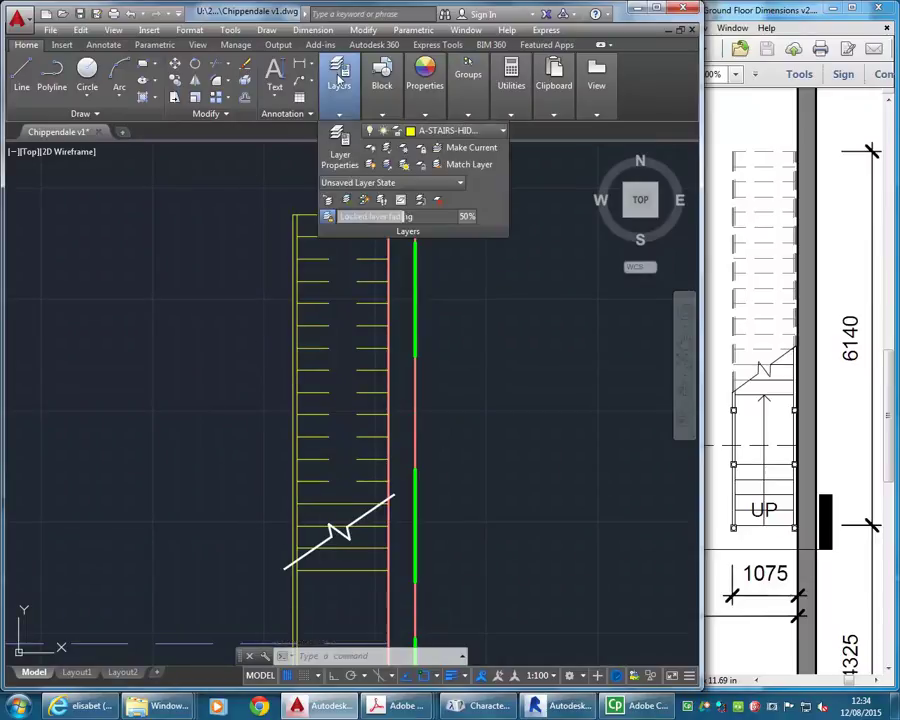
{"action": "left_click", "coordinate": [342, 140]}
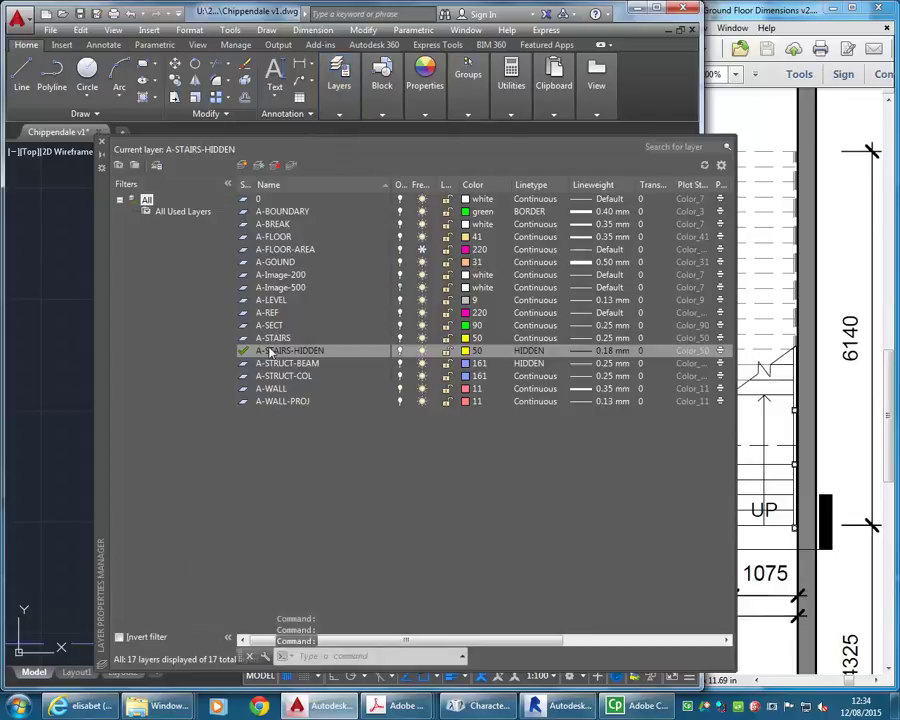
{"action": "left_click", "coordinate": [535, 352]}
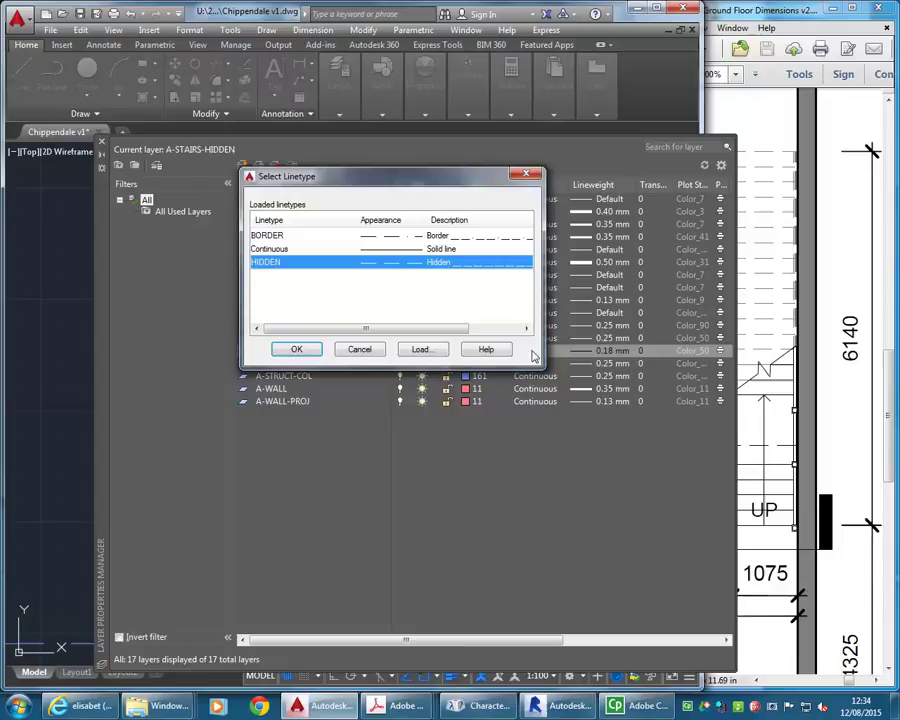
{"action": "left_click", "coordinate": [420, 349]}
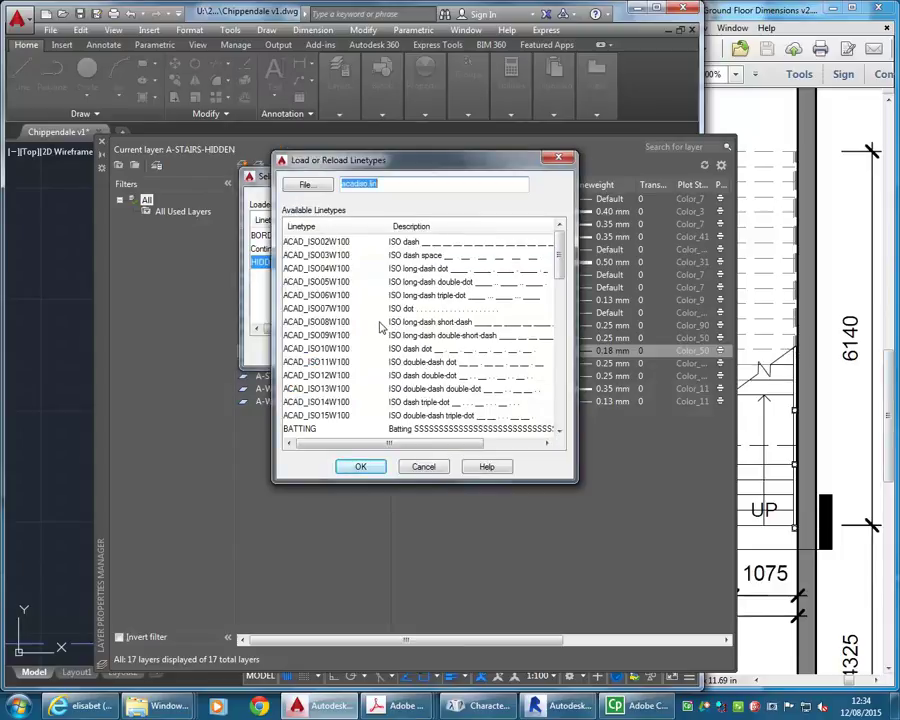
{"action": "left_click_drag", "start_coordinate": [562, 263], "coordinate": [560, 340]}
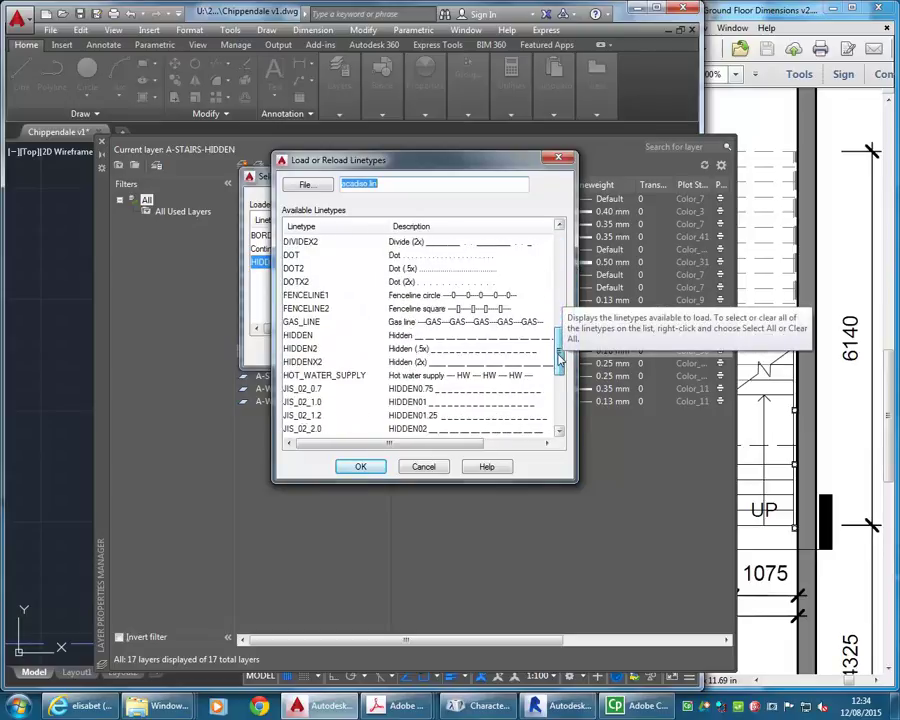
{"action": "left_click", "coordinate": [308, 351]}
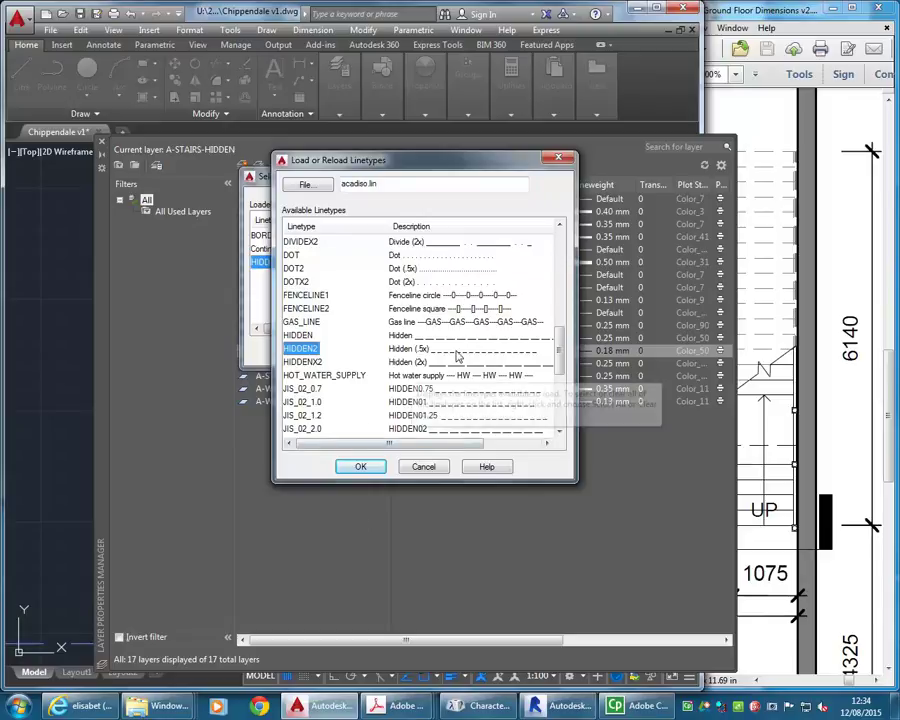
{"action": "left_click", "coordinate": [360, 466]}
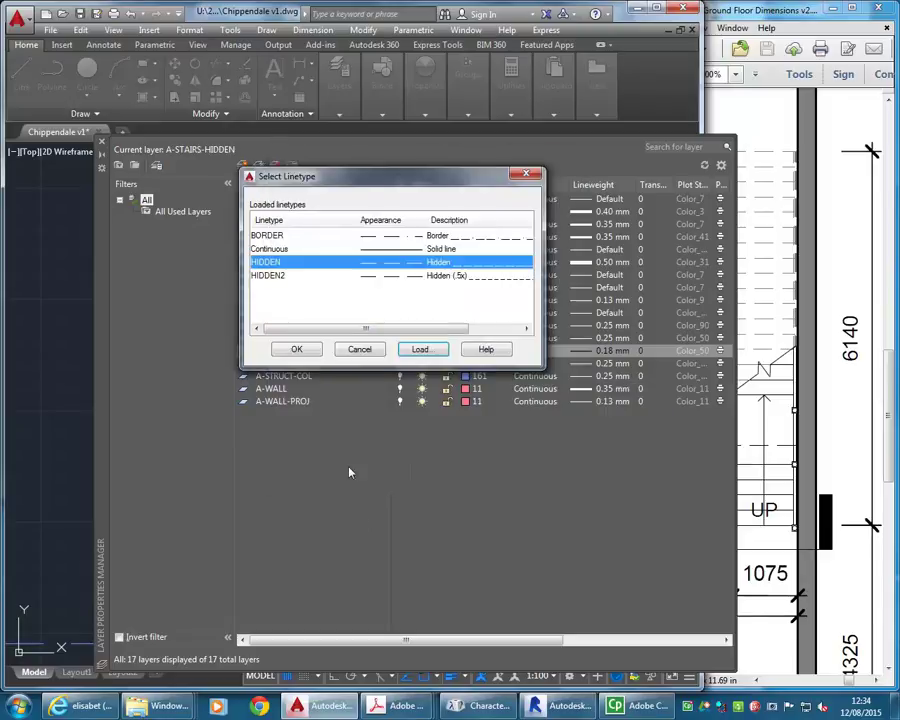
{"action": "left_click", "coordinate": [280, 276]}
{"action": "left_click", "coordinate": [295, 350]}
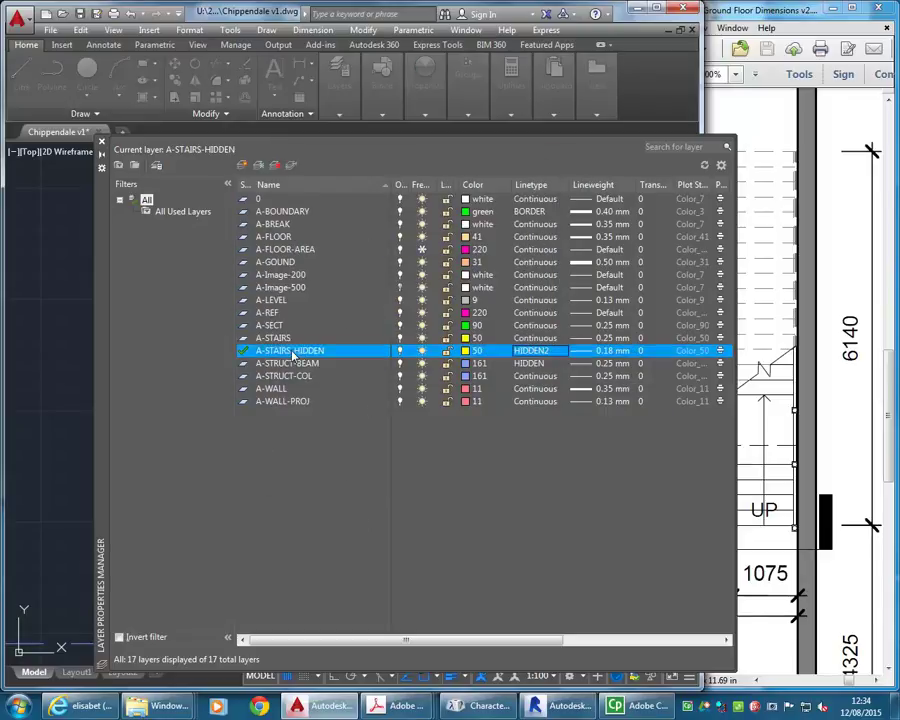
{"action": "left_click", "coordinate": [101, 143]}
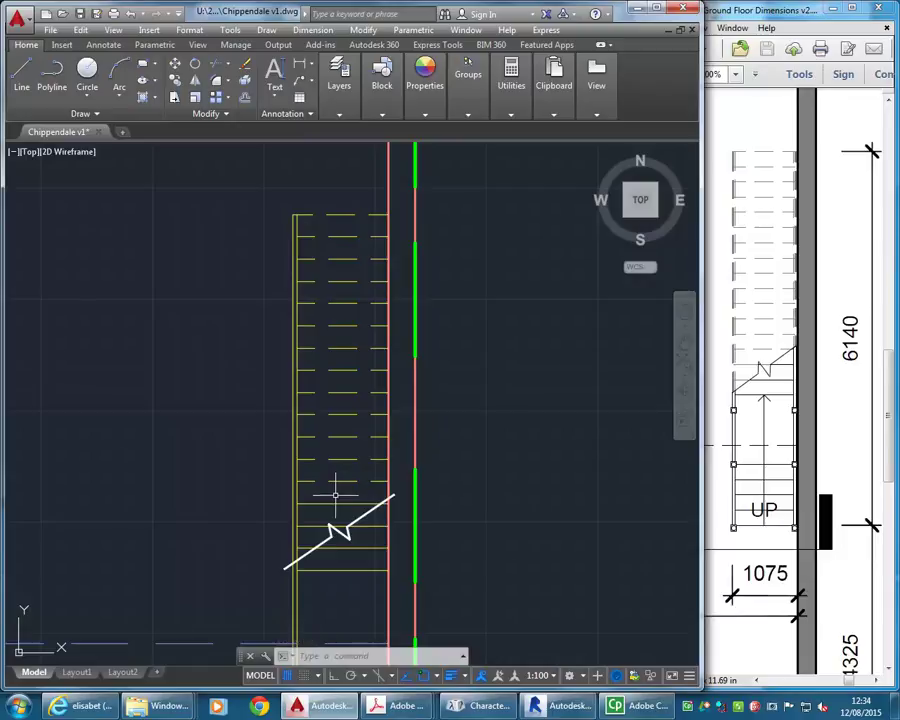
Step: Zoom in on the zigzag break line and expand the Modify panel's extra tools
{"action": "middle_click_drag", "start_coordinate": [313, 556], "coordinate": [294, 524]}
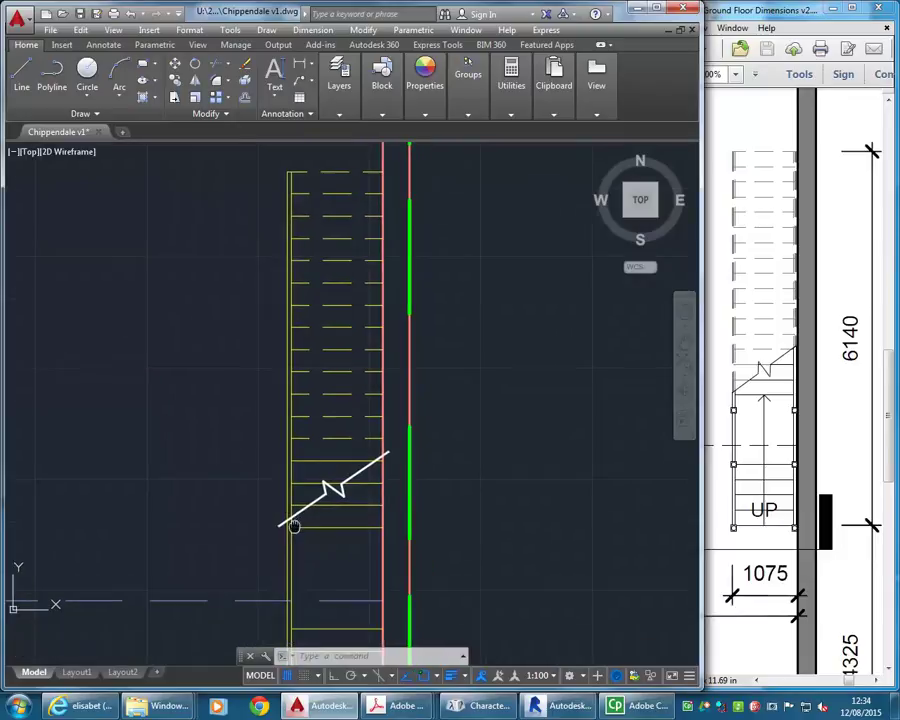
{"action": "scroll", "coordinate": [300, 510], "scroll_direction": "up", "scroll_amount": 3}
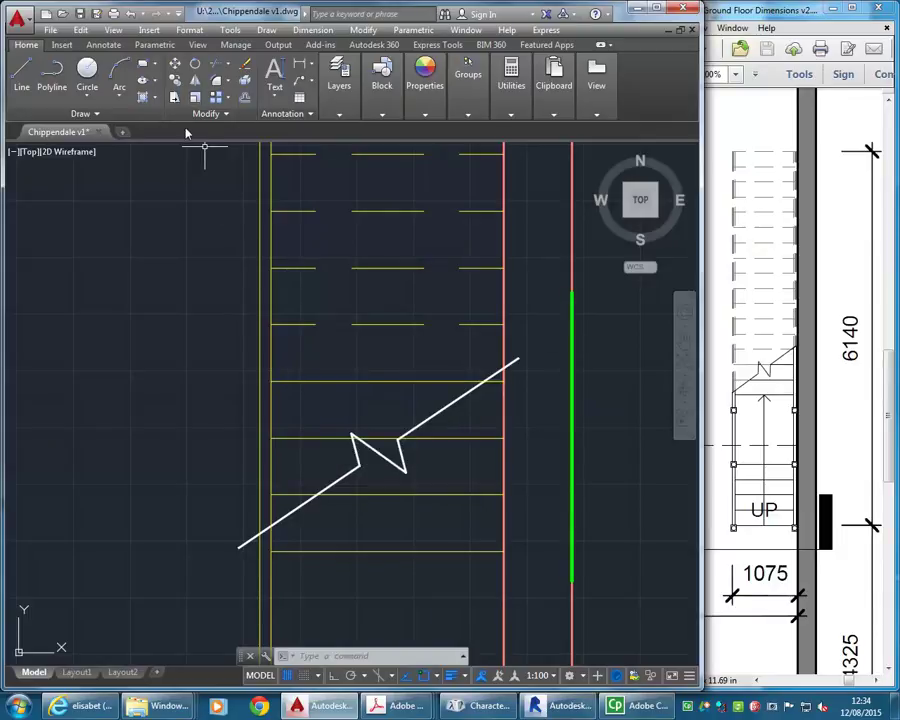
{"action": "left_click", "coordinate": [220, 114]}
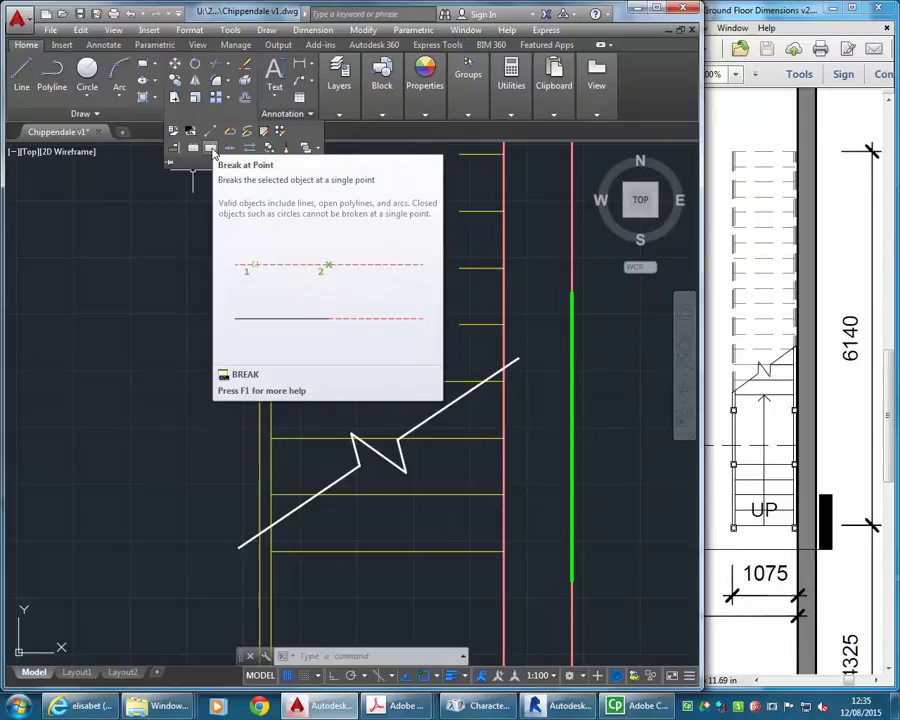
Step: Break at Point the first tread line and the flight's left edge line at the zigzag
{"action": "left_click", "coordinate": [212, 150]}
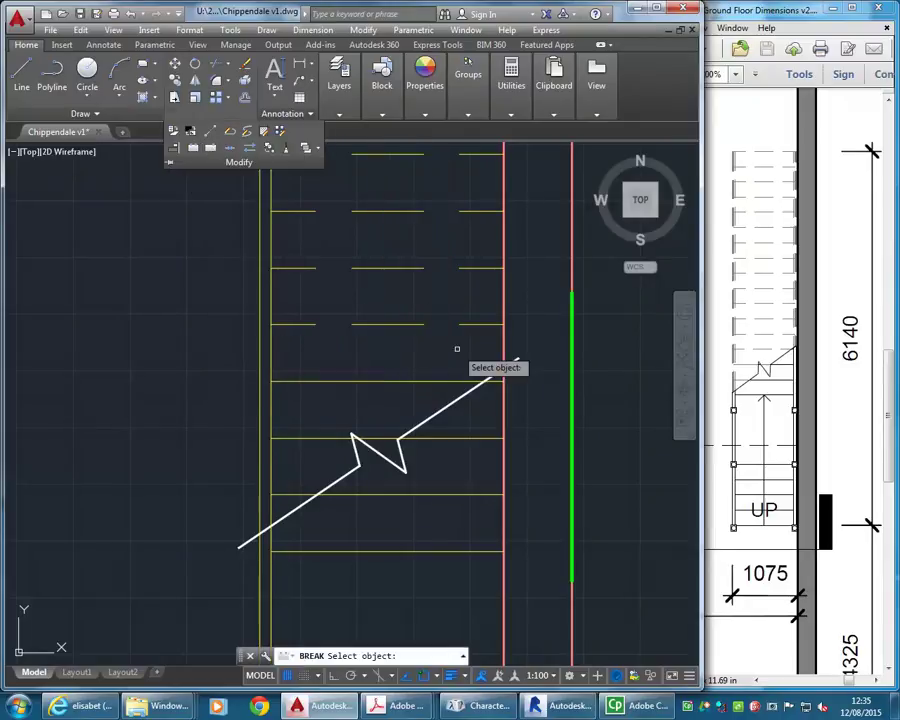
{"action": "left_click", "coordinate": [436, 382]}
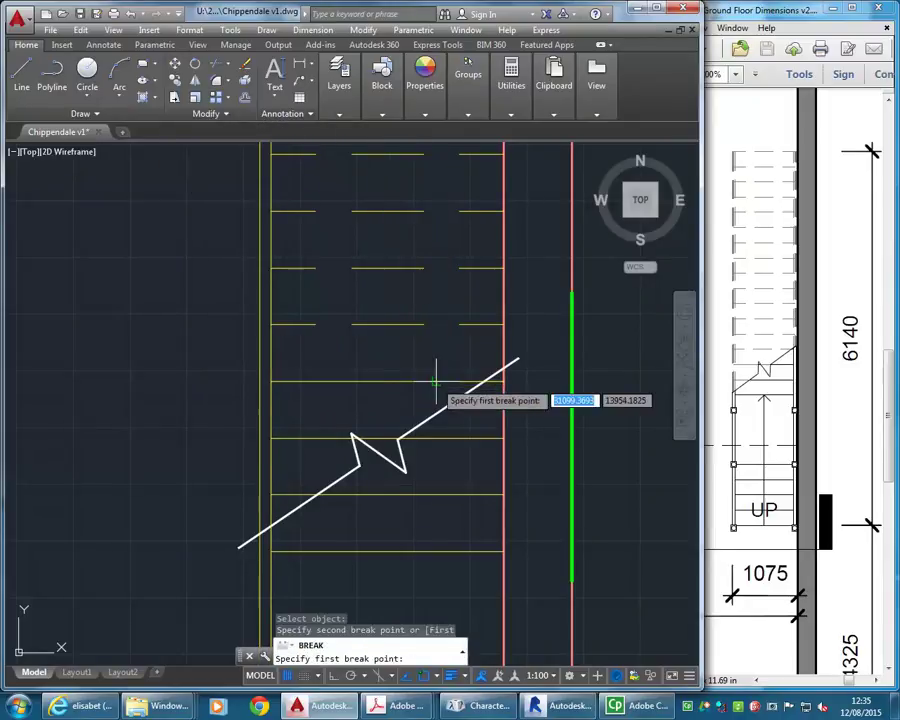
{"action": "left_click", "coordinate": [490, 372]}
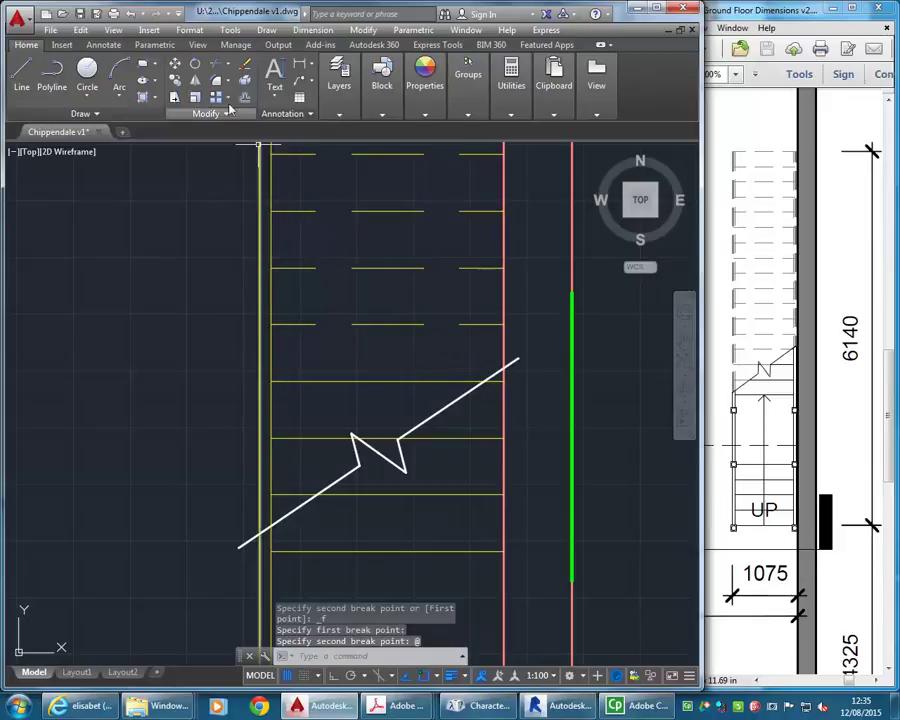
{"action": "left_click", "coordinate": [197, 117]}
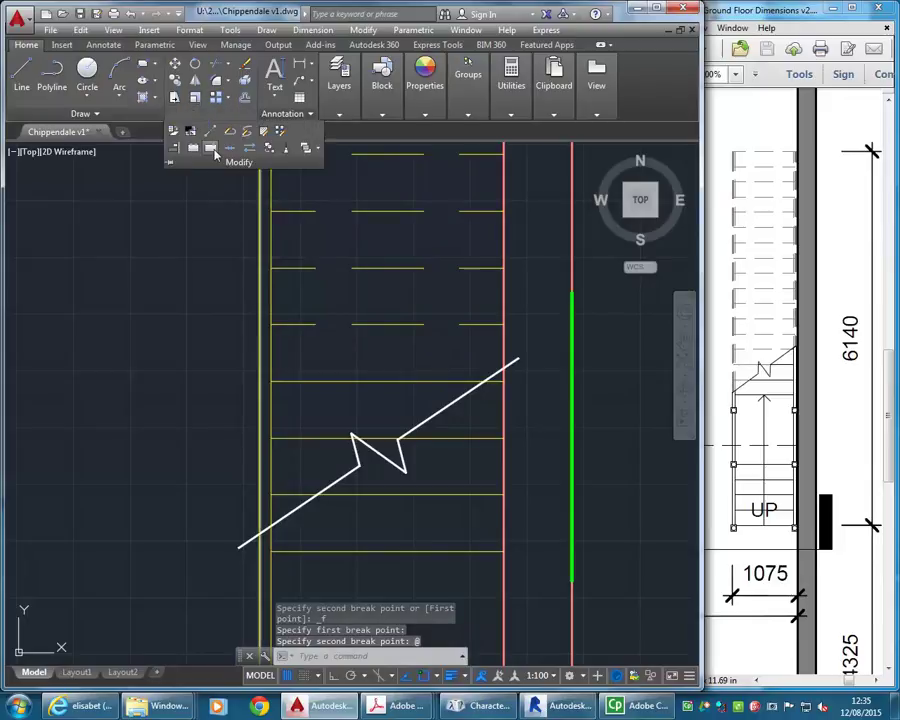
{"action": "left_click", "coordinate": [212, 148]}
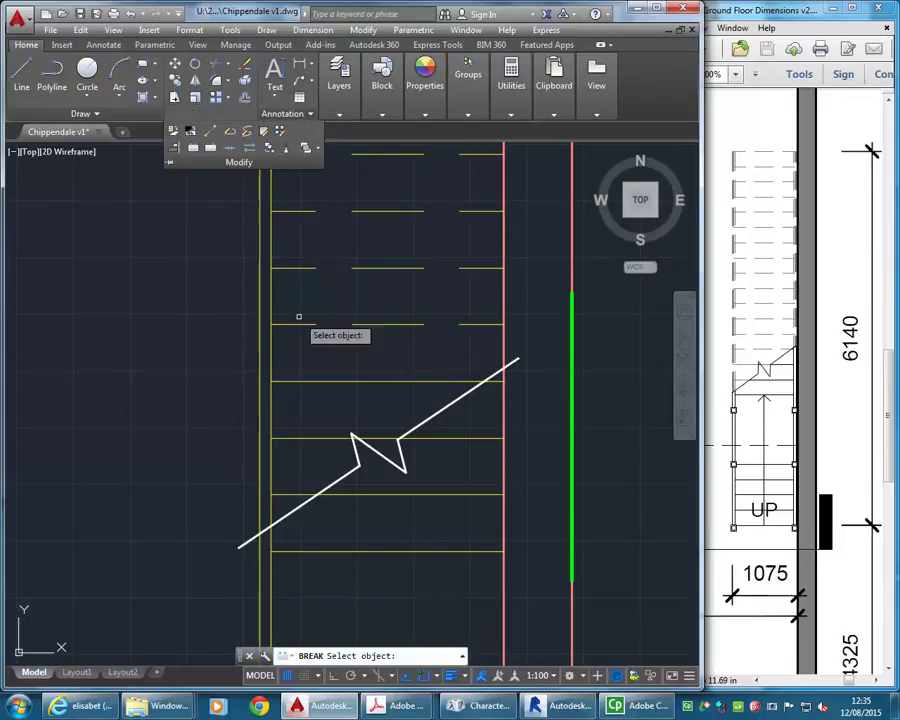
{"action": "left_click", "coordinate": [258, 506]}
{"action": "left_click", "coordinate": [239, 466]}
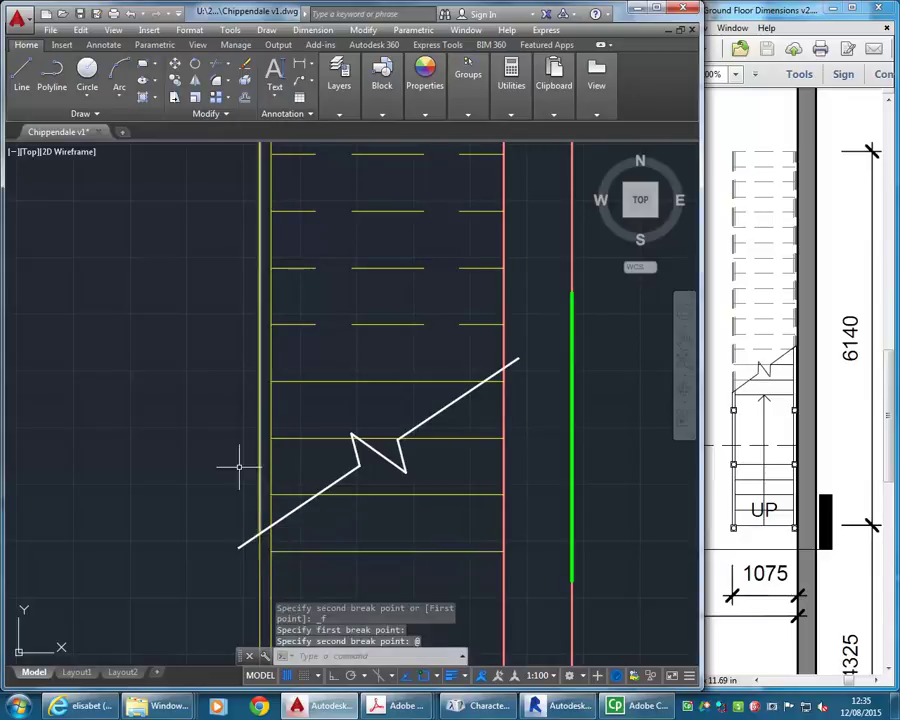
Step: Break the white zigzag break line at two points
{"action": "left_click", "coordinate": [197, 115]}
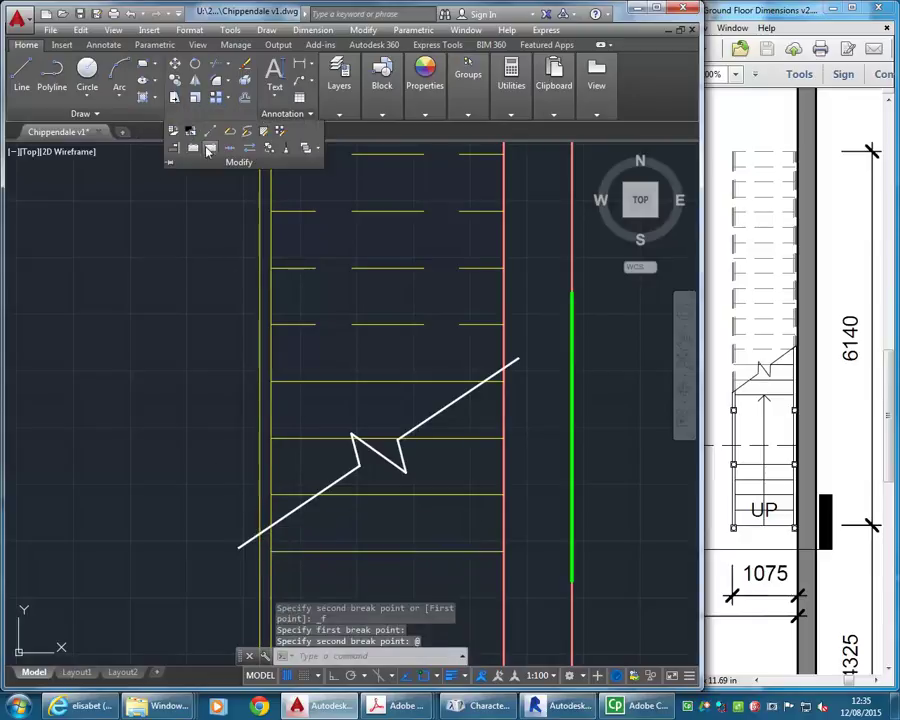
{"action": "left_click", "coordinate": [210, 148]}
{"action": "left_click", "coordinate": [265, 528]}
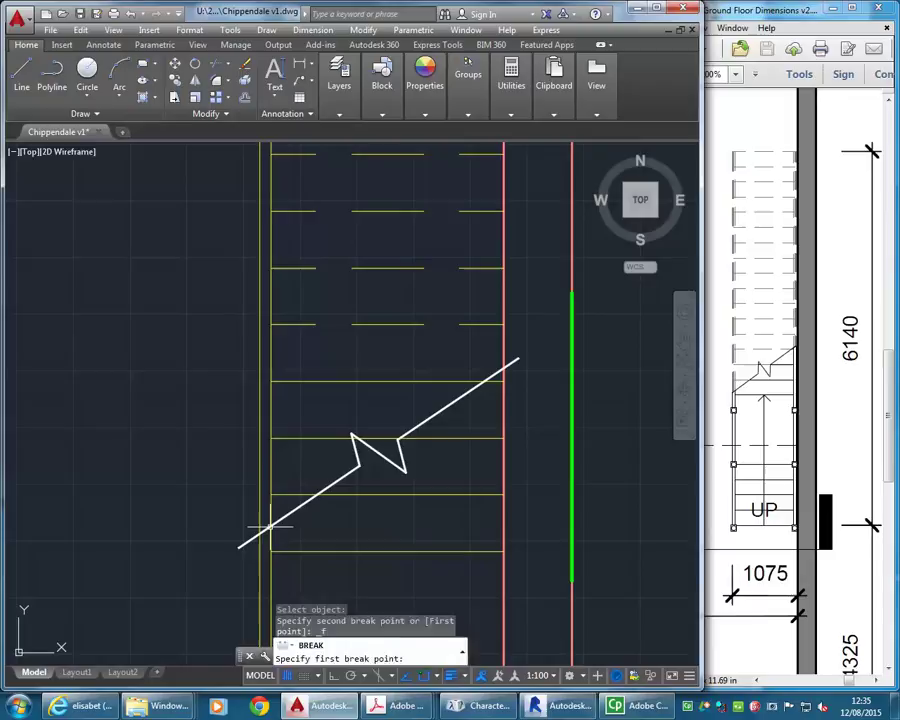
{"action": "left_click", "coordinate": [271, 527]}
{"action": "left_click", "coordinate": [205, 114]}
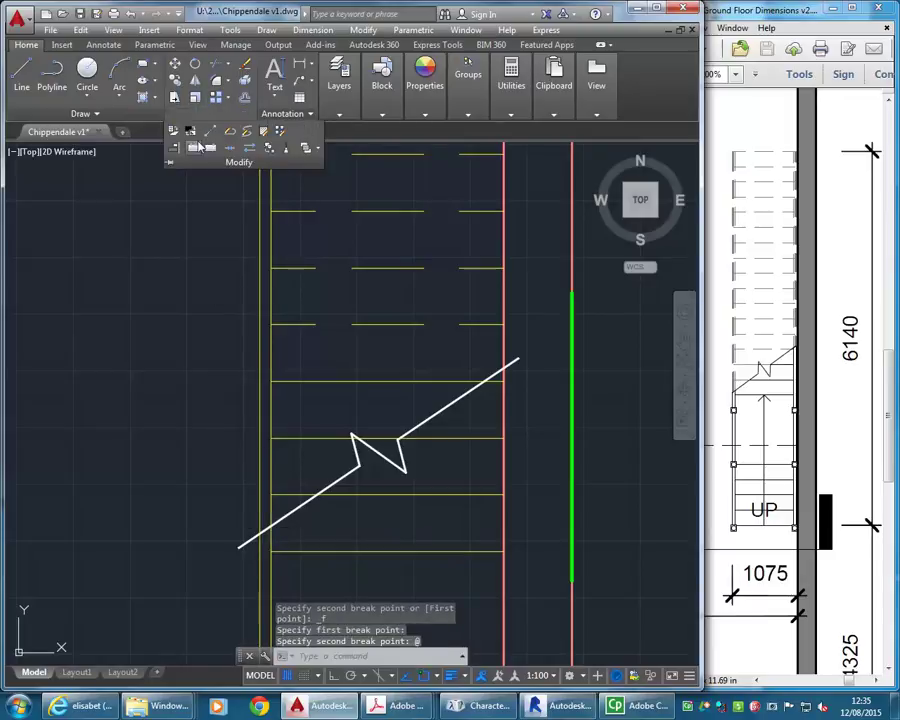
{"action": "left_click", "coordinate": [212, 150]}
{"action": "left_click", "coordinate": [316, 492]}
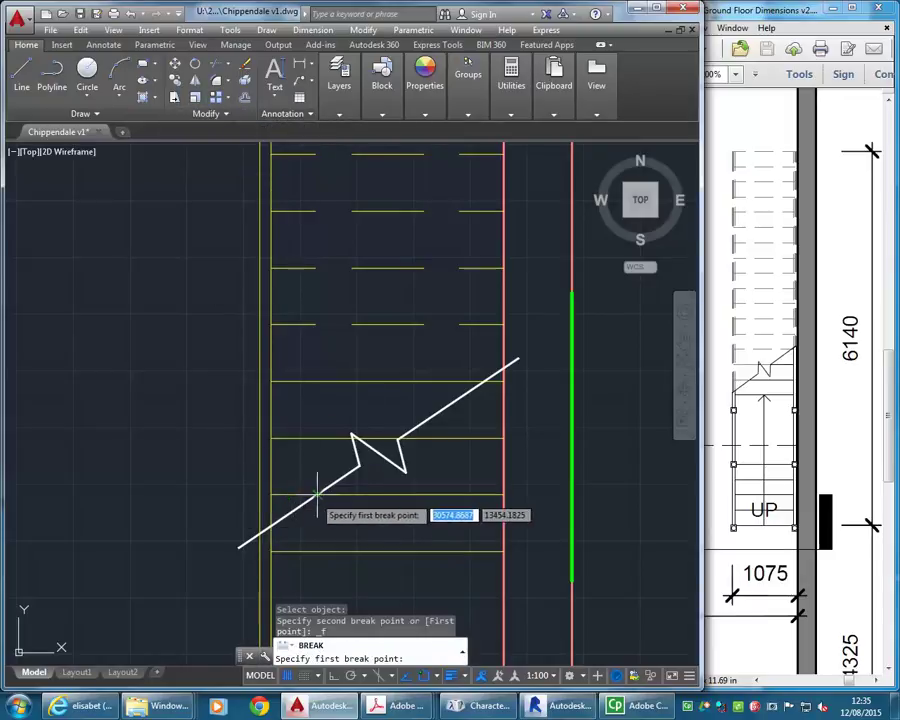
{"action": "left_click", "coordinate": [316, 492]}
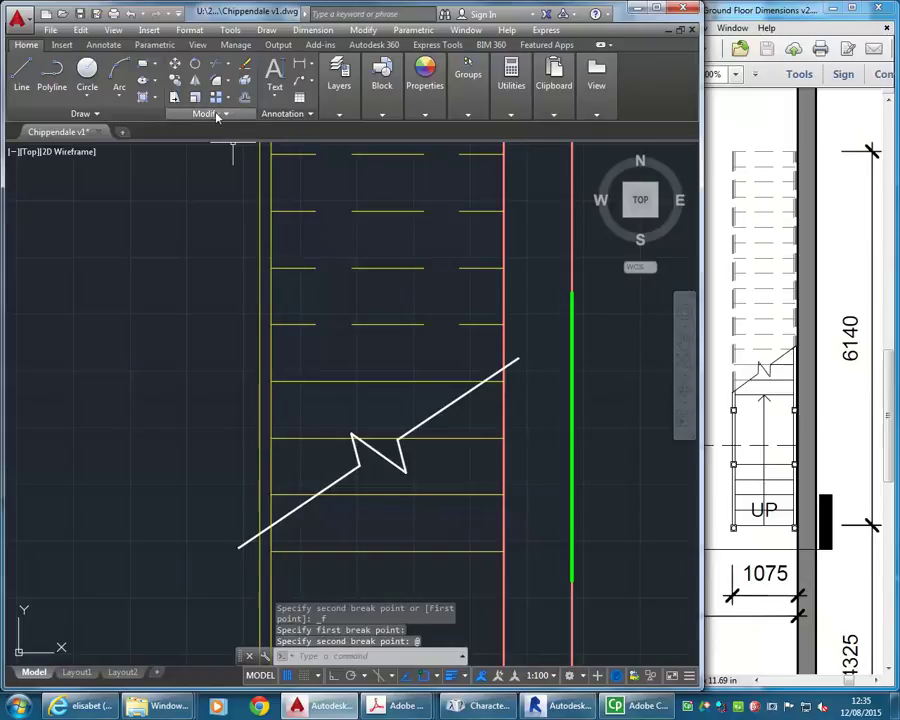
Step: Break the next yellow tread line where the zigzag meets it
{"action": "left_click", "coordinate": [217, 116]}
{"action": "left_click", "coordinate": [212, 150]}
{"action": "left_click", "coordinate": [316, 438]}
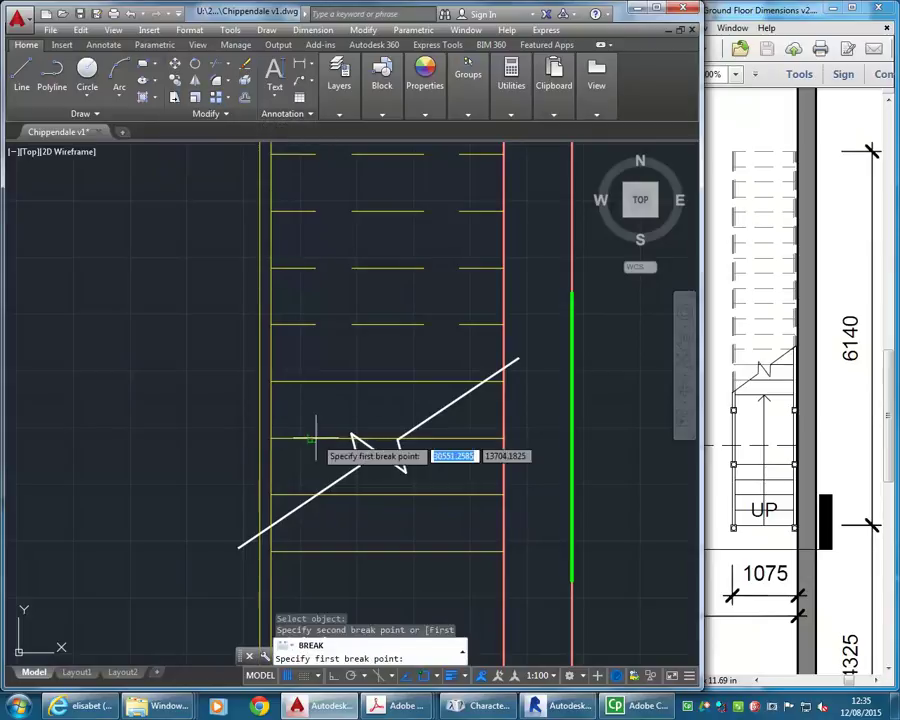
{"action": "scroll", "coordinate": [318, 438], "scroll_direction": "up", "scroll_amount": 6}
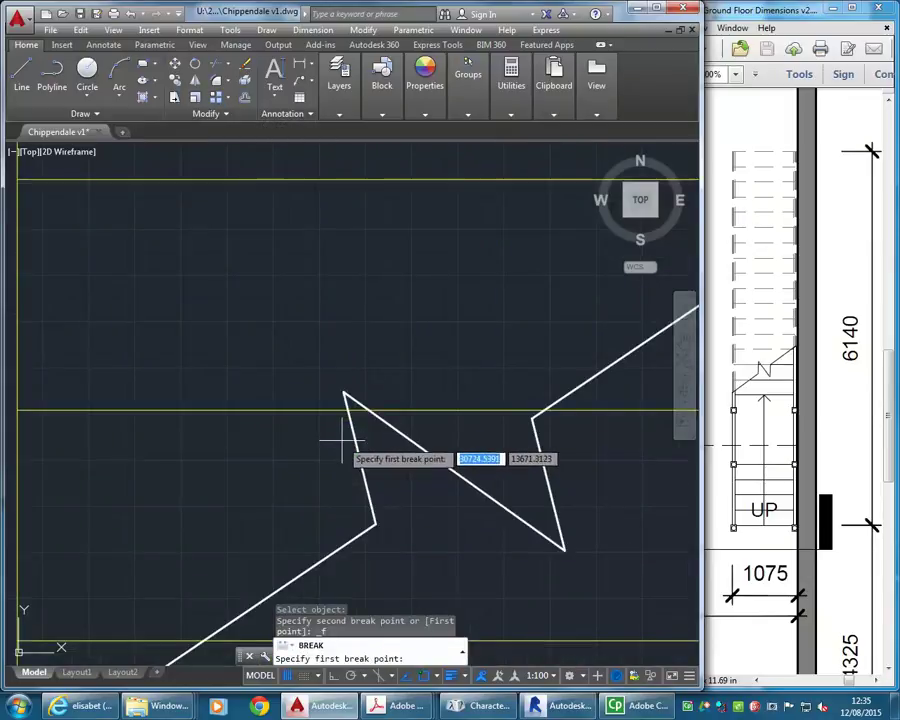
{"action": "scroll", "coordinate": [335, 438], "scroll_direction": "up", "scroll_amount": 4}
{"action": "left_click", "coordinate": [350, 376]}
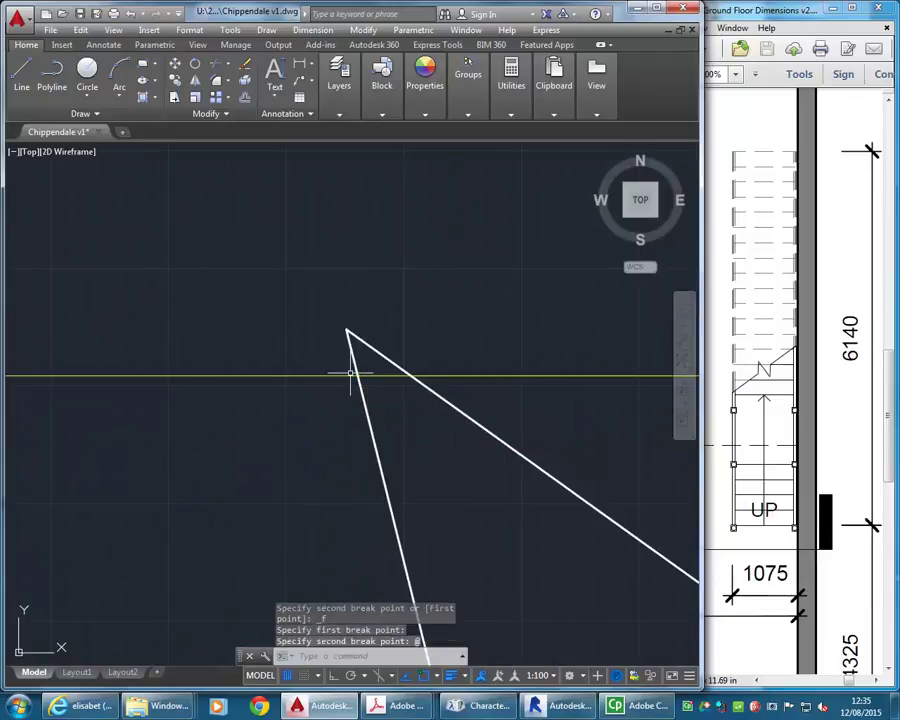
Step: Break the remaining two tread lines at their zigzag crossings
{"action": "left_click", "coordinate": [194, 116]}
{"action": "left_click", "coordinate": [207, 152]}
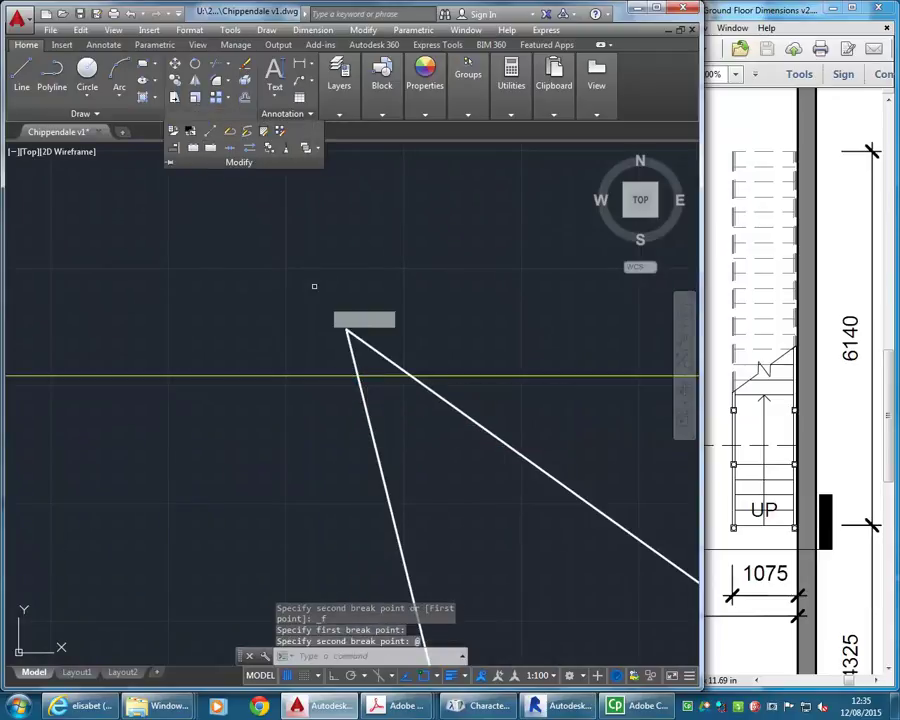
{"action": "left_click", "coordinate": [451, 375]}
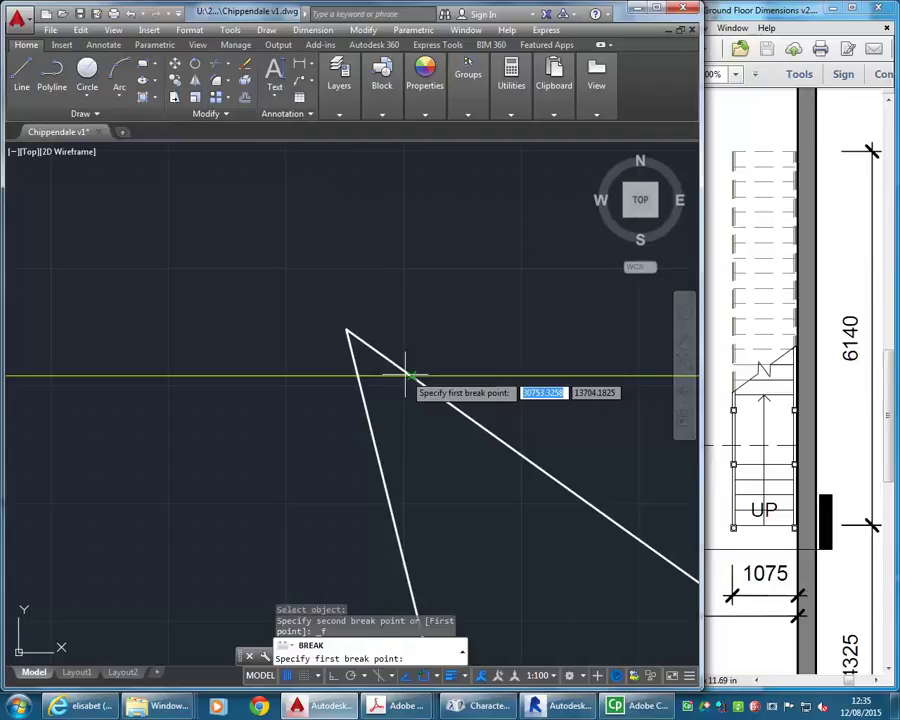
{"action": "left_click", "coordinate": [412, 376]}
{"action": "middle_click_drag", "start_coordinate": [420, 317], "coordinate": [231, 312]}
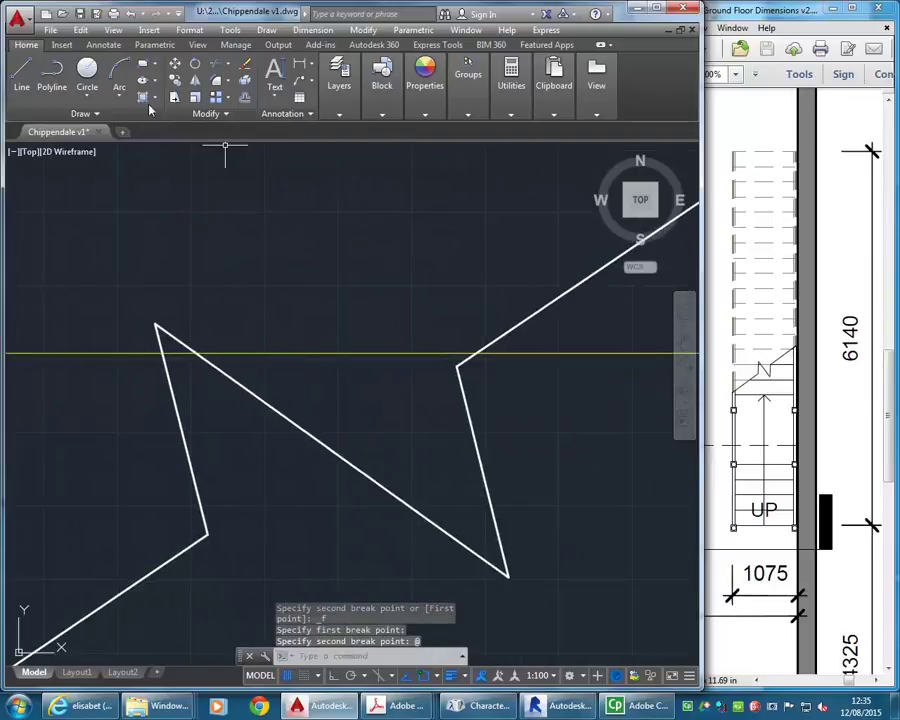
{"action": "left_click", "coordinate": [196, 114]}
{"action": "left_click", "coordinate": [210, 148]}
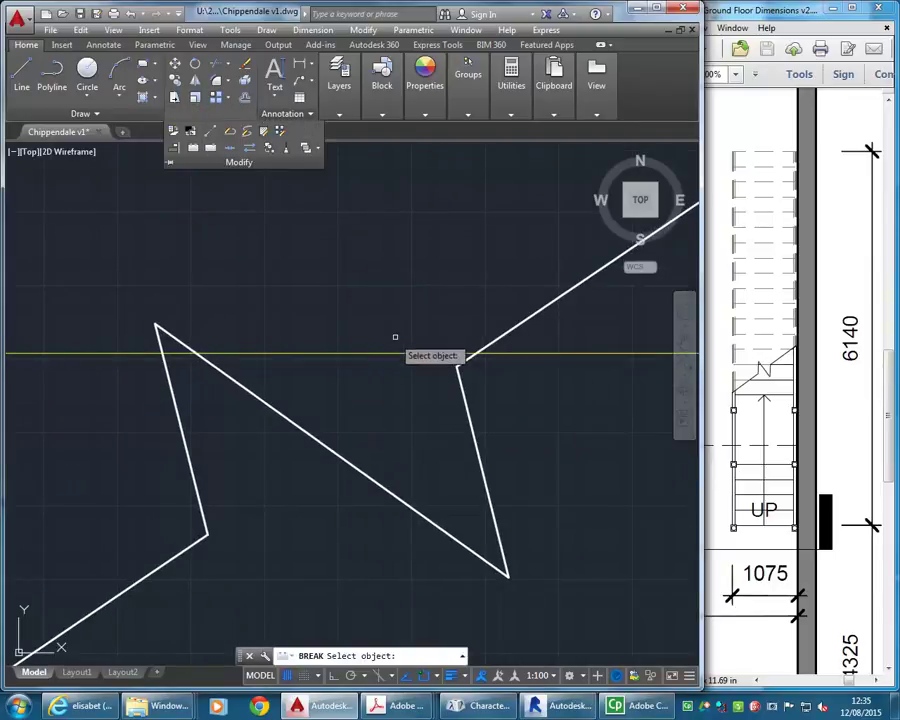
{"action": "left_click", "coordinate": [420, 353]}
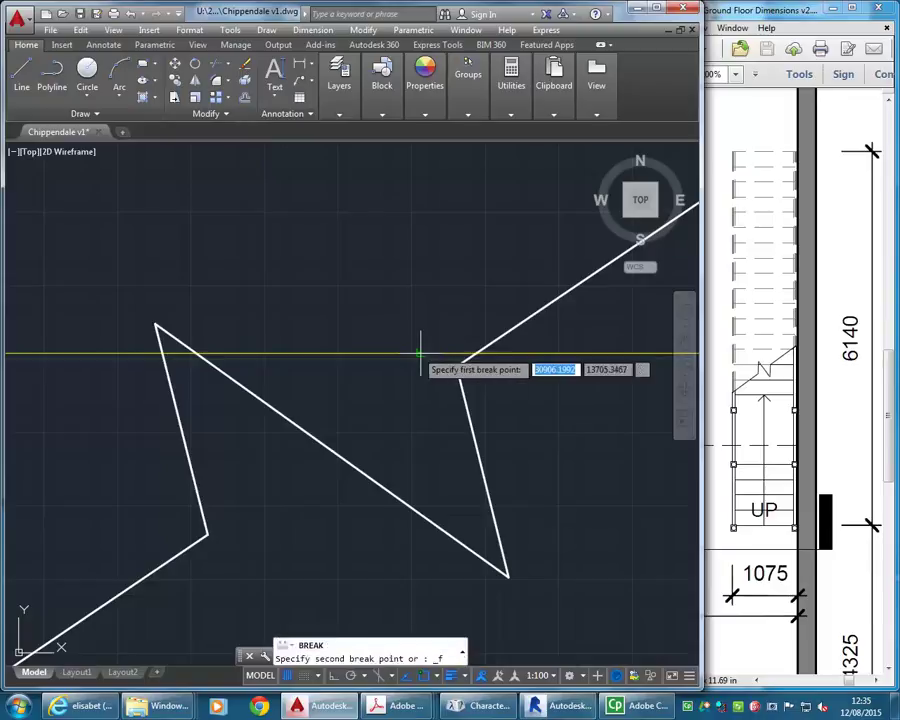
{"action": "left_click", "coordinate": [473, 353]}
{"action": "scroll", "coordinate": [422, 291], "scroll_direction": "down", "scroll_amount": 4}
{"action": "middle_click_drag", "start_coordinate": [422, 291], "coordinate": [455, 303]}
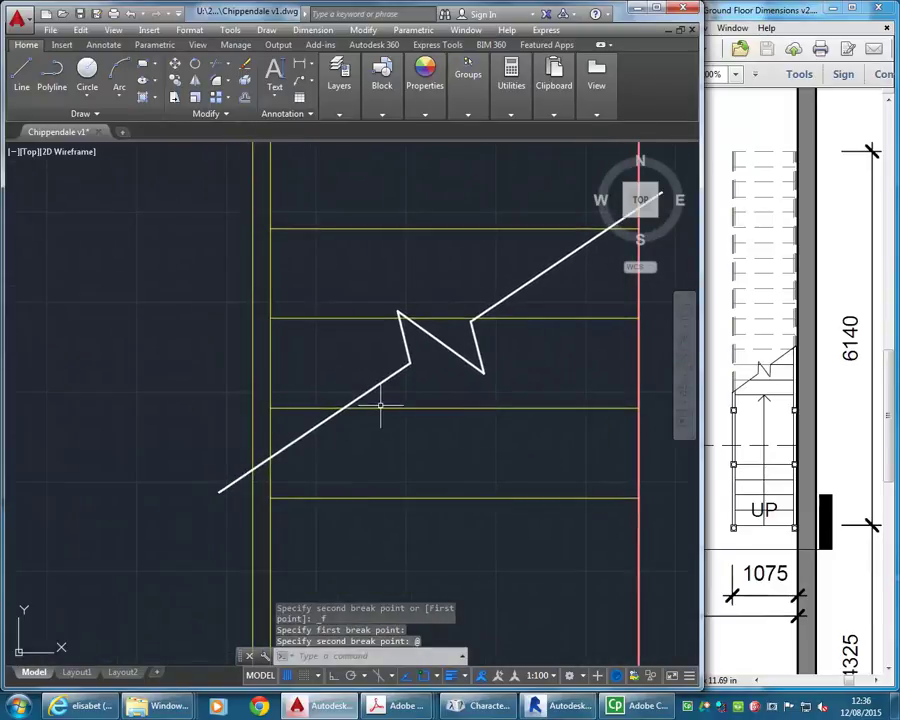
{"action": "scroll", "coordinate": [381, 406], "scroll_direction": "down", "scroll_amount": 2}
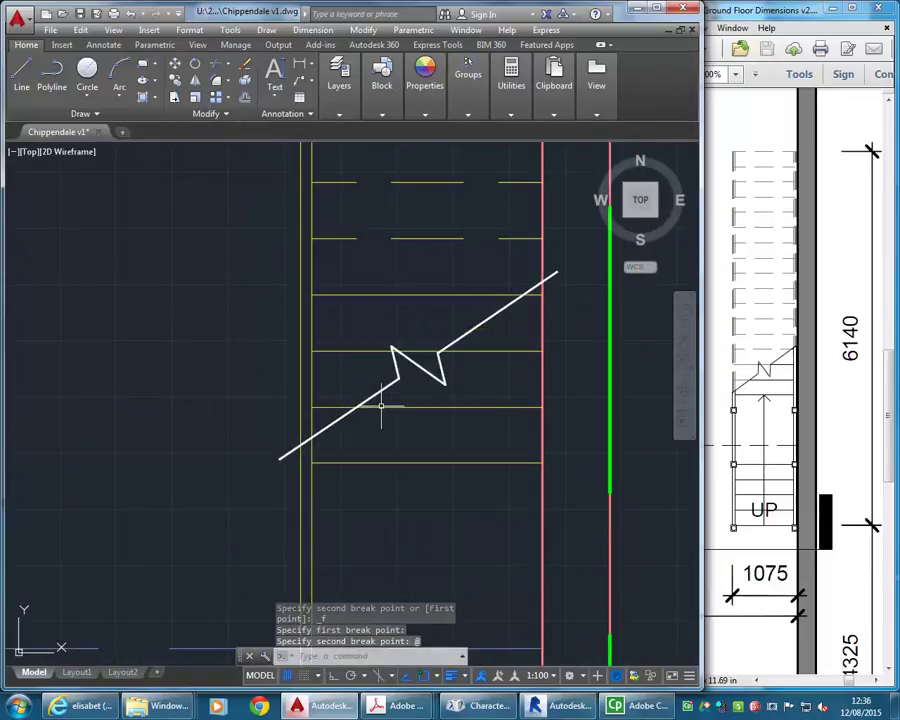
{"action": "scroll", "coordinate": [331, 345], "scroll_direction": "up", "scroll_amount": 4}
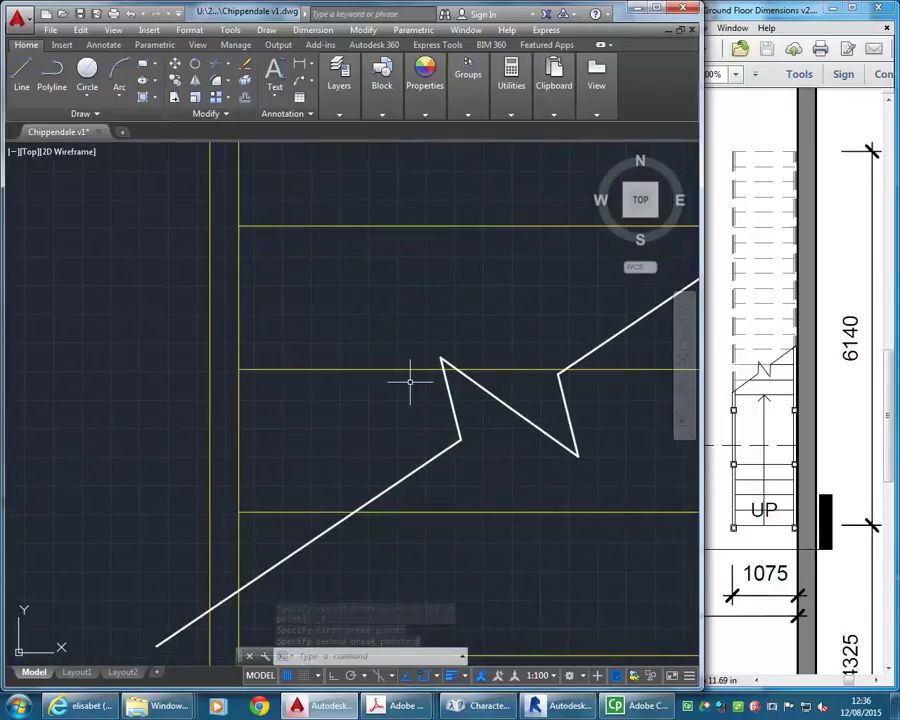
Step: Window-select and erase the tread segment left of the zigzag
{"action": "left_click", "coordinate": [362, 368]}
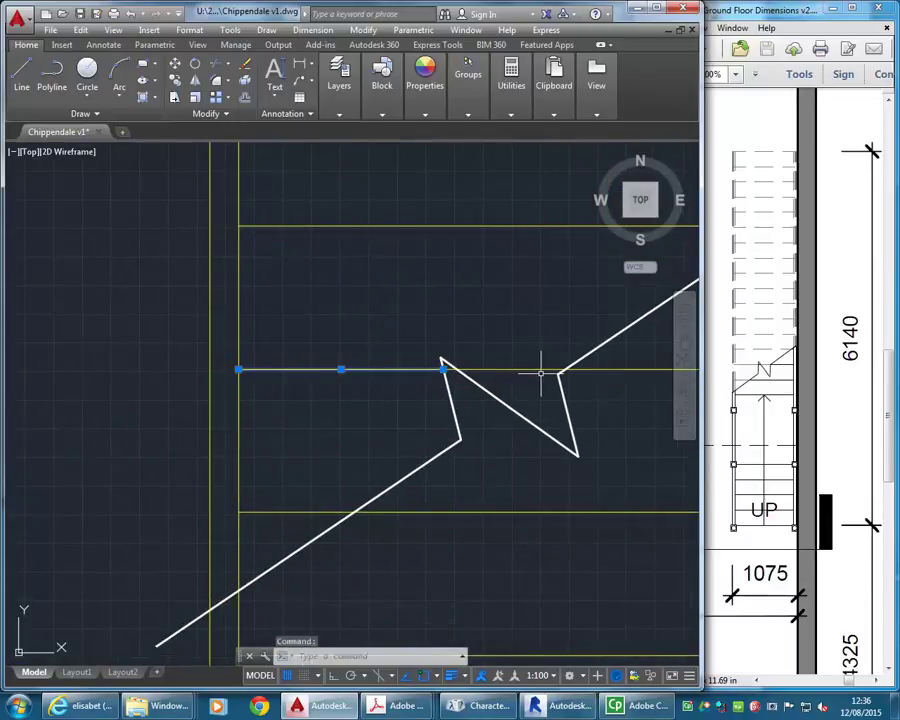
{"action": "left_click", "coordinate": [527, 369]}
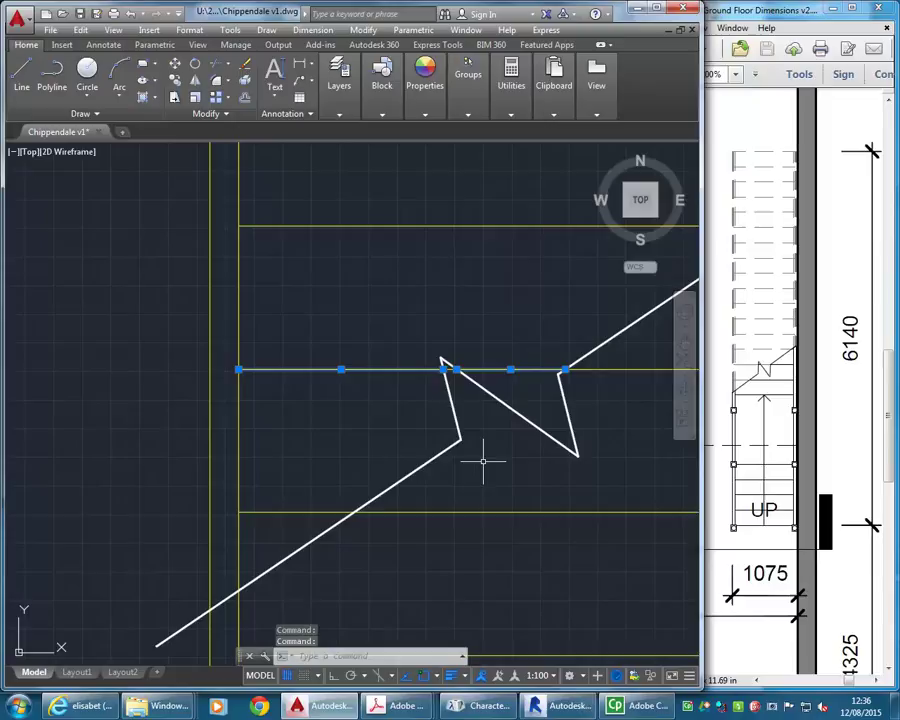
{"action": "key", "text": "Escape"}
{"action": "key", "text": "Escape"}
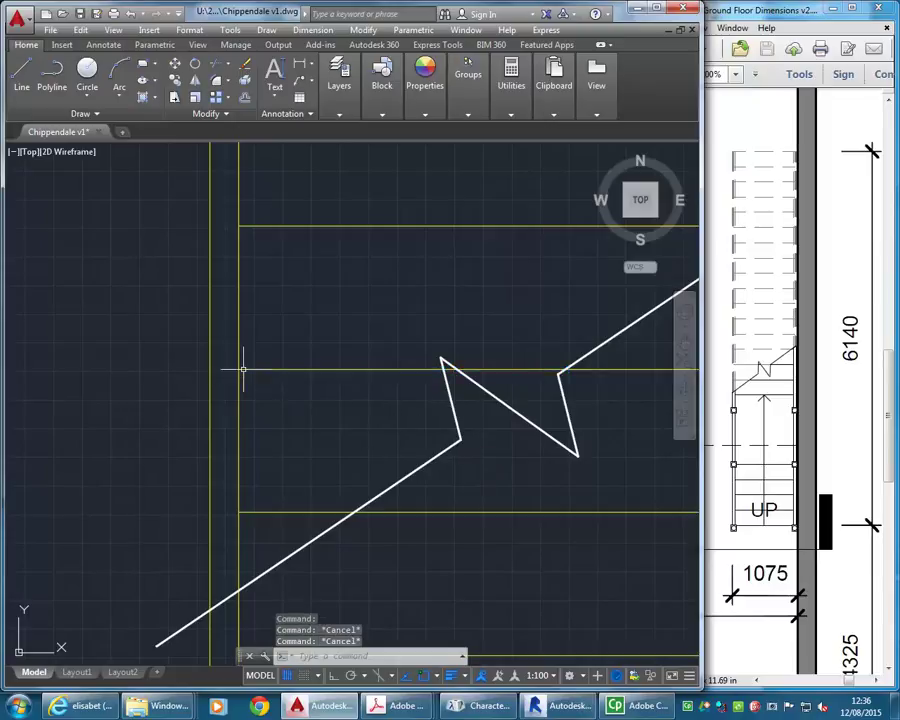
{"action": "left_click", "coordinate": [223, 366]}
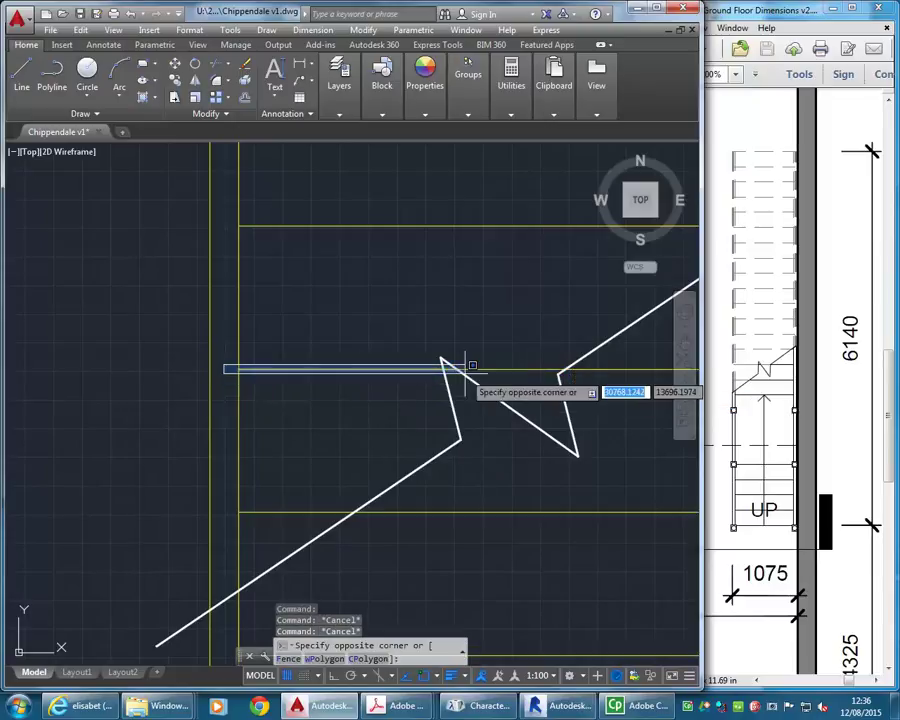
{"action": "left_click", "coordinate": [475, 375]}
{"action": "key", "text": "Delete"}
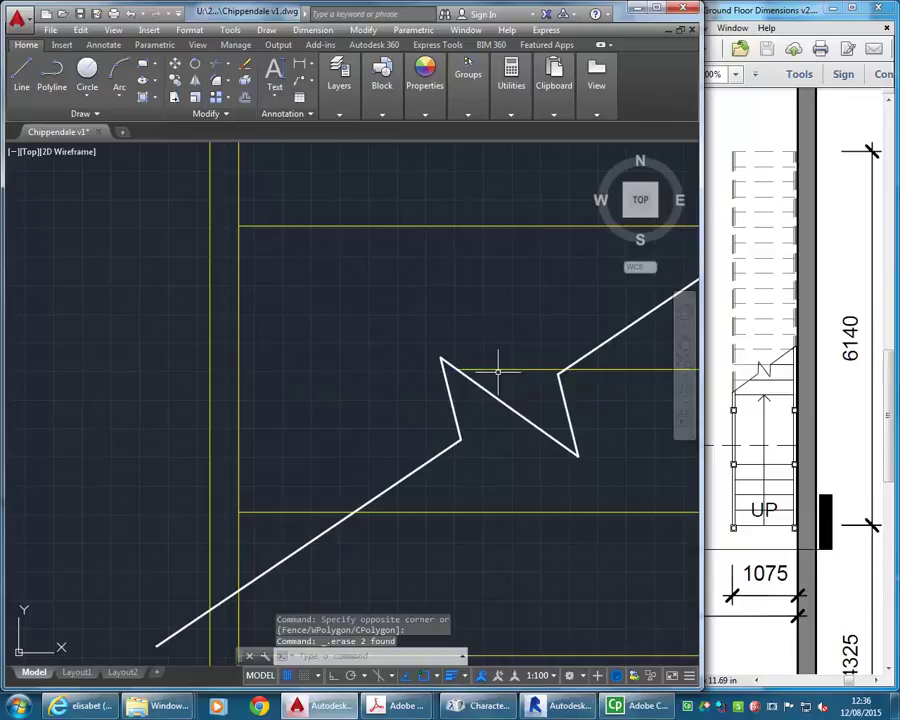
Step: Grip-stretch the short tread segment's endpoint back to the vertical stringer line
{"action": "left_click", "coordinate": [497, 371]}
{"action": "left_click", "coordinate": [455, 370]}
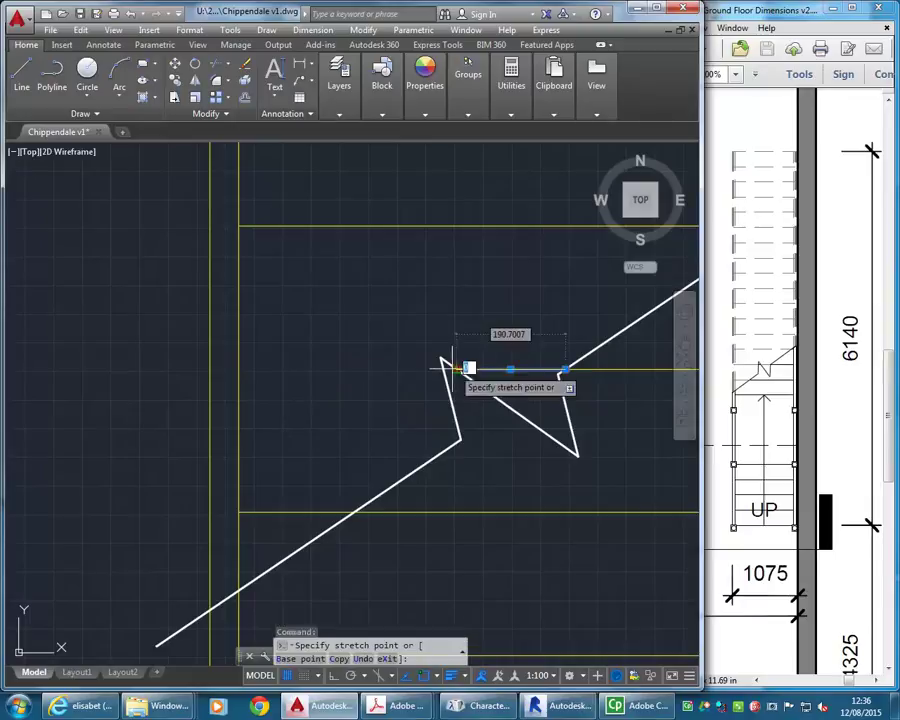
{"action": "left_click", "coordinate": [238, 370]}
{"action": "key", "text": "Escape"}
{"action": "key", "text": "Escape"}
{"action": "scroll", "coordinate": [337, 355], "scroll_direction": "down", "scroll_amount": 2}
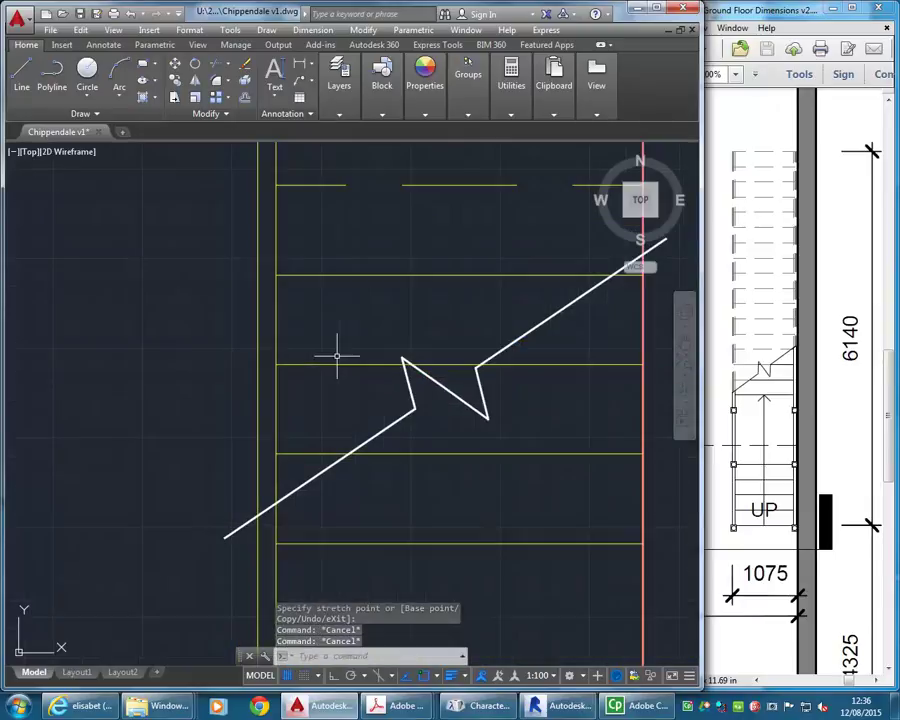
Step: Crossing-select the stringer and tread lines beyond the break, cancelling the accidental Block Create
{"action": "left_click", "coordinate": [360, 342]}
{"action": "left_click", "coordinate": [330, 380]}
{"action": "left_click", "coordinate": [313, 403]}
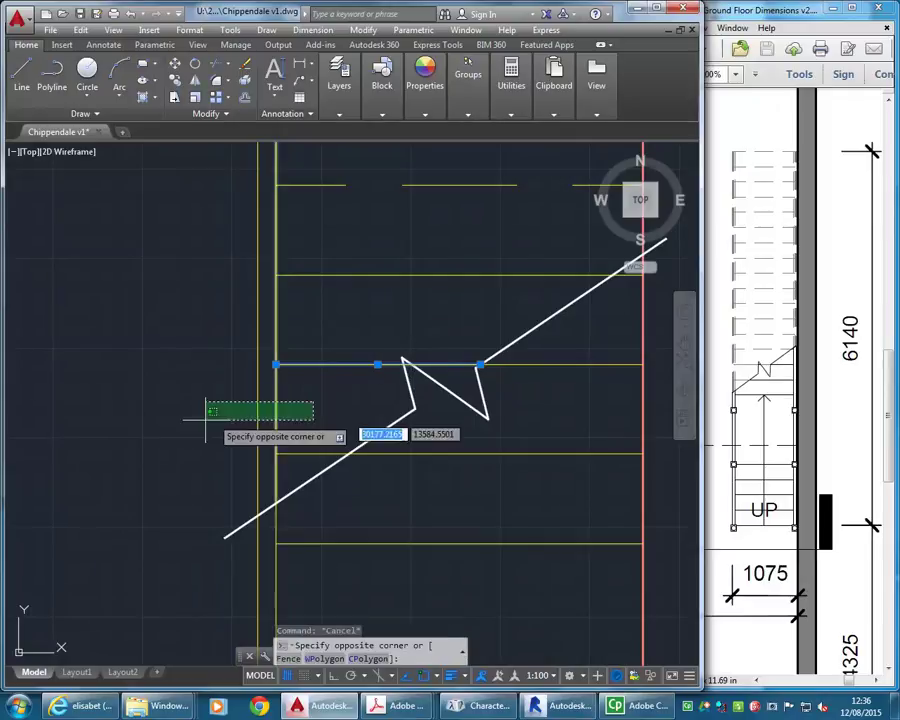
{"action": "left_click", "coordinate": [202, 423]}
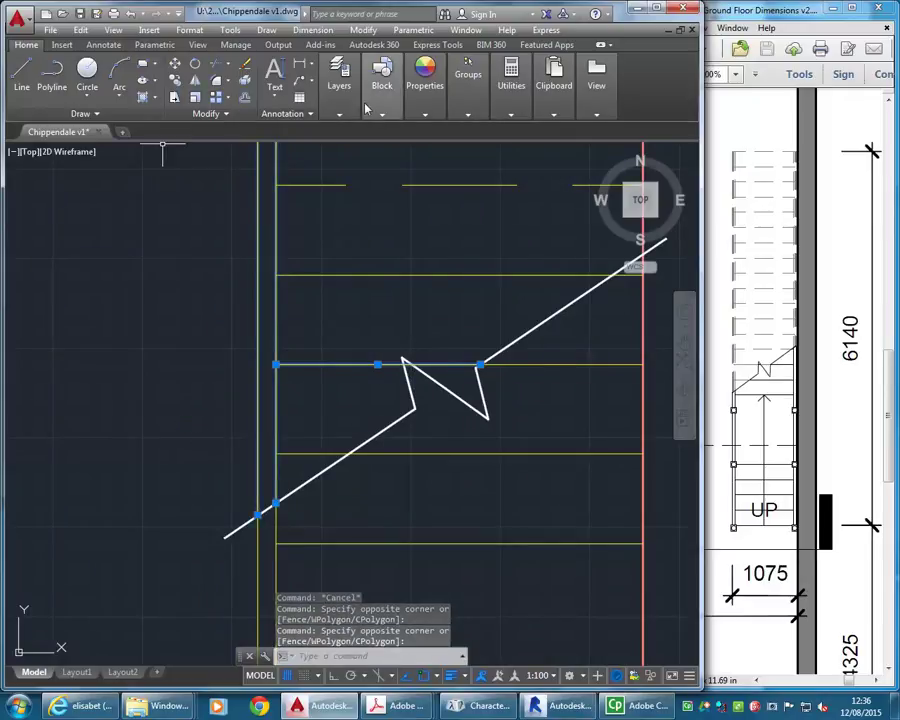
{"action": "mouse_move", "coordinate": [382, 80]}
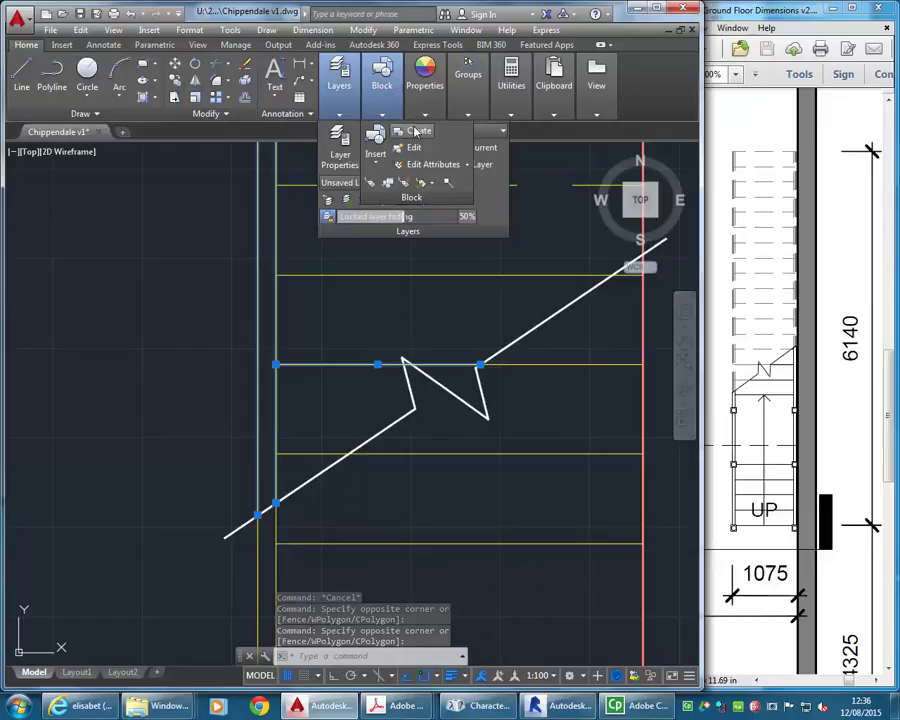
{"action": "left_click", "coordinate": [414, 131]}
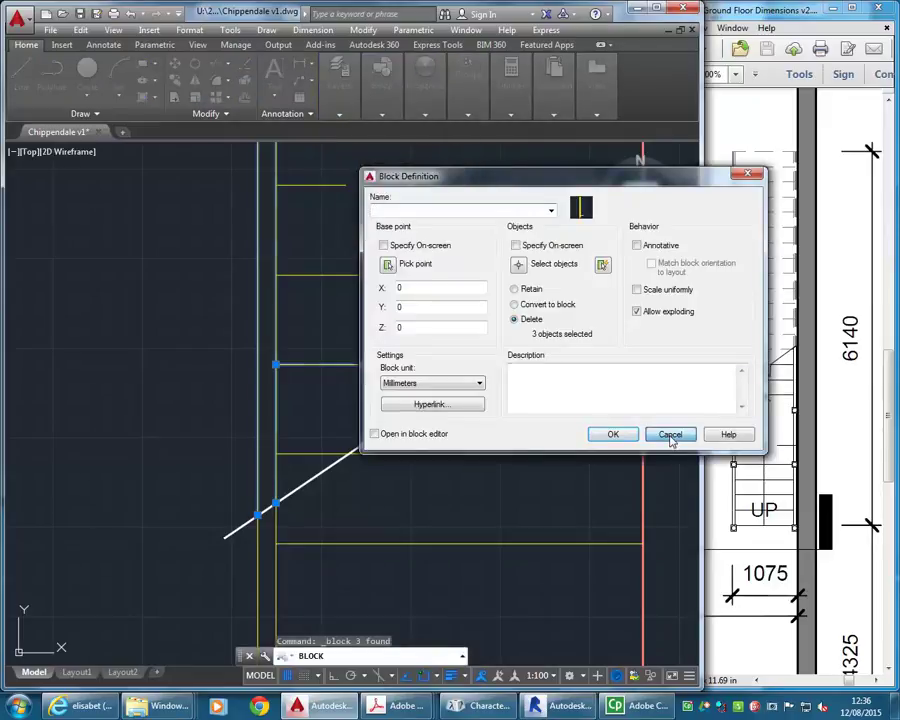
{"action": "left_click", "coordinate": [670, 434]}
{"action": "left_click", "coordinate": [327, 342]}
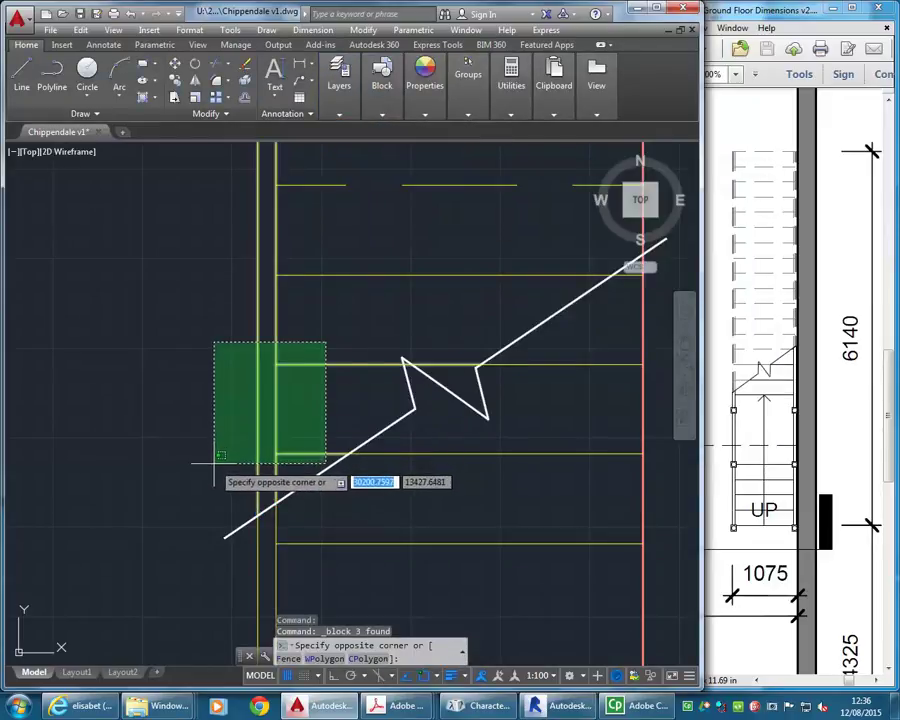
{"action": "left_click", "coordinate": [228, 424]}
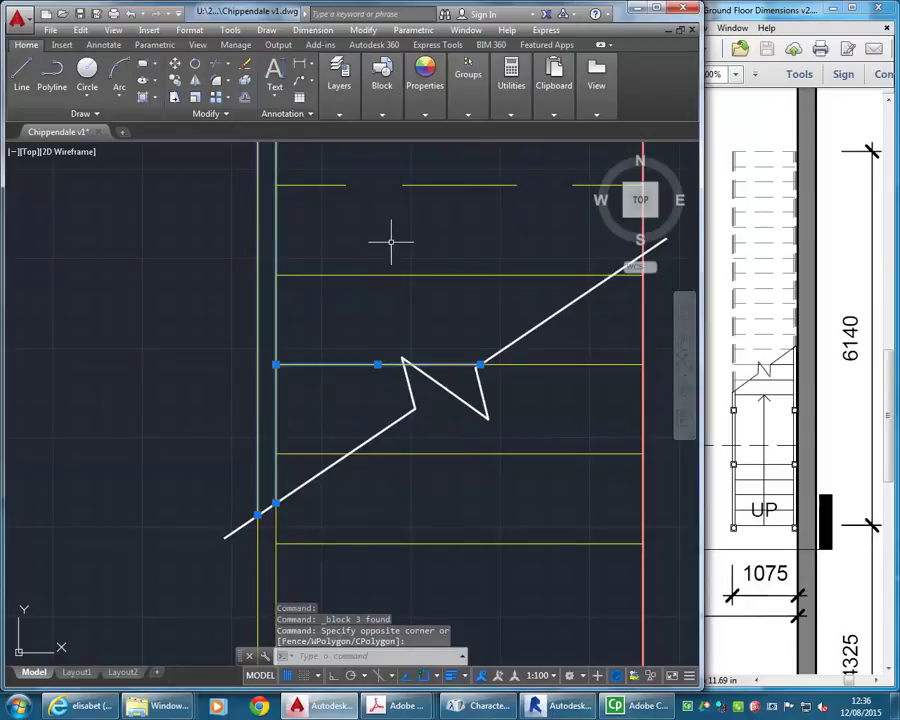
{"action": "left_click", "coordinate": [392, 258]}
{"action": "left_click", "coordinate": [271, 281]}
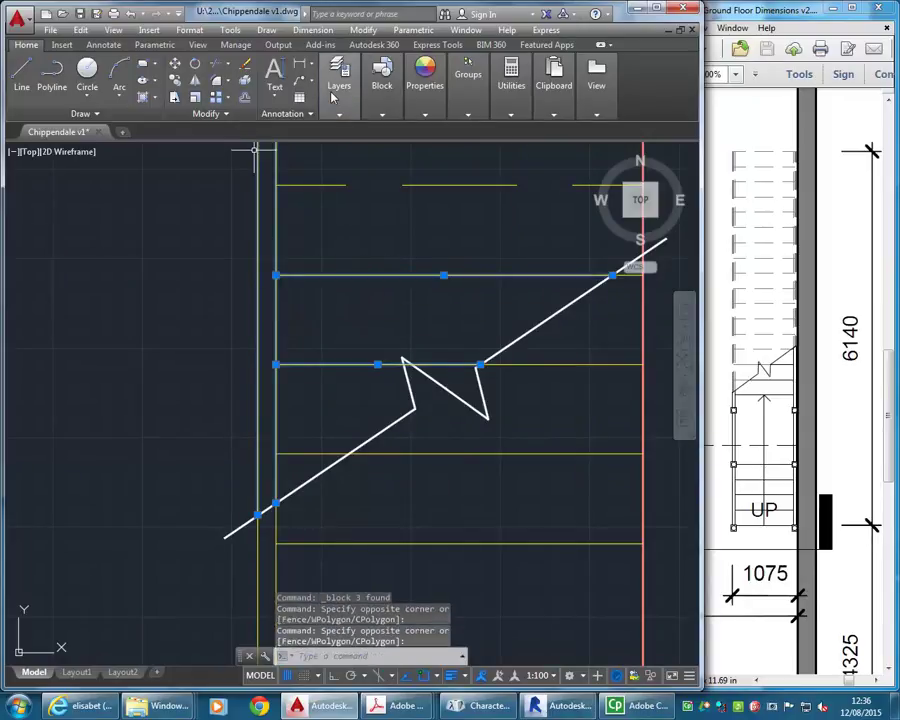
Step: Move the selected stringer and tread lines onto the A-STAIRS-HIDDEN layer
{"action": "mouse_move", "coordinate": [382, 80]}
{"action": "left_click", "coordinate": [492, 131]}
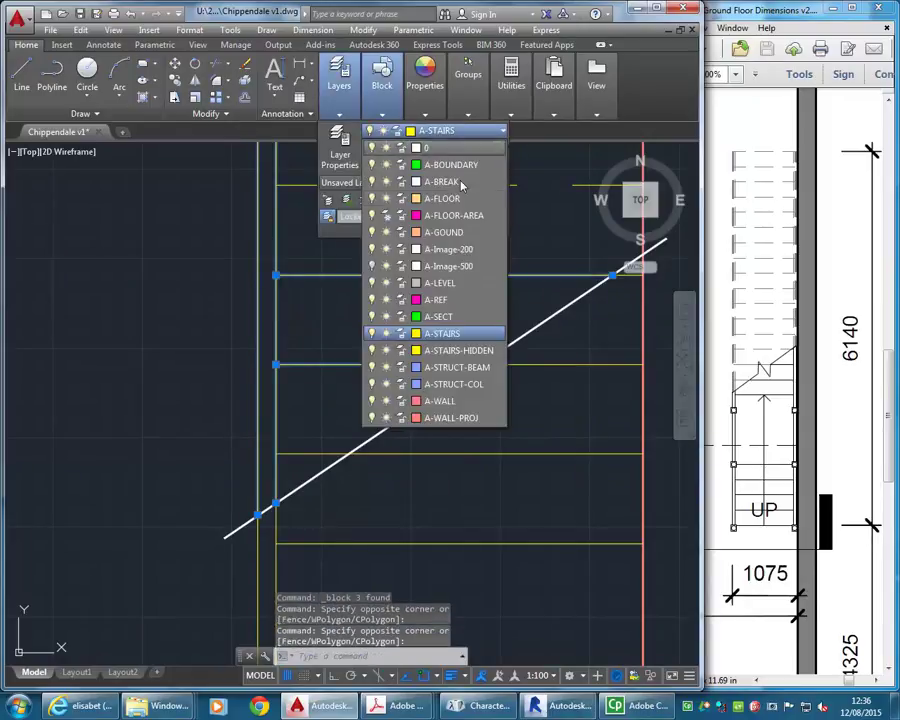
{"action": "left_click", "coordinate": [462, 350]}
{"action": "key", "text": "Escape"}
{"action": "key", "text": "Escape"}
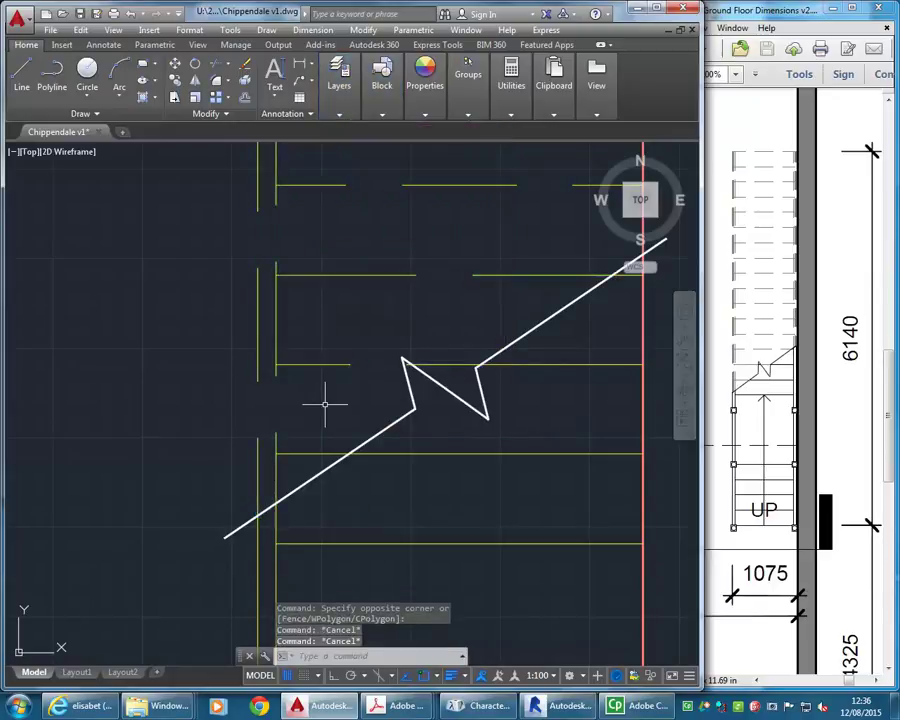
{"action": "scroll", "coordinate": [404, 352], "scroll_direction": "up", "scroll_amount": 2}
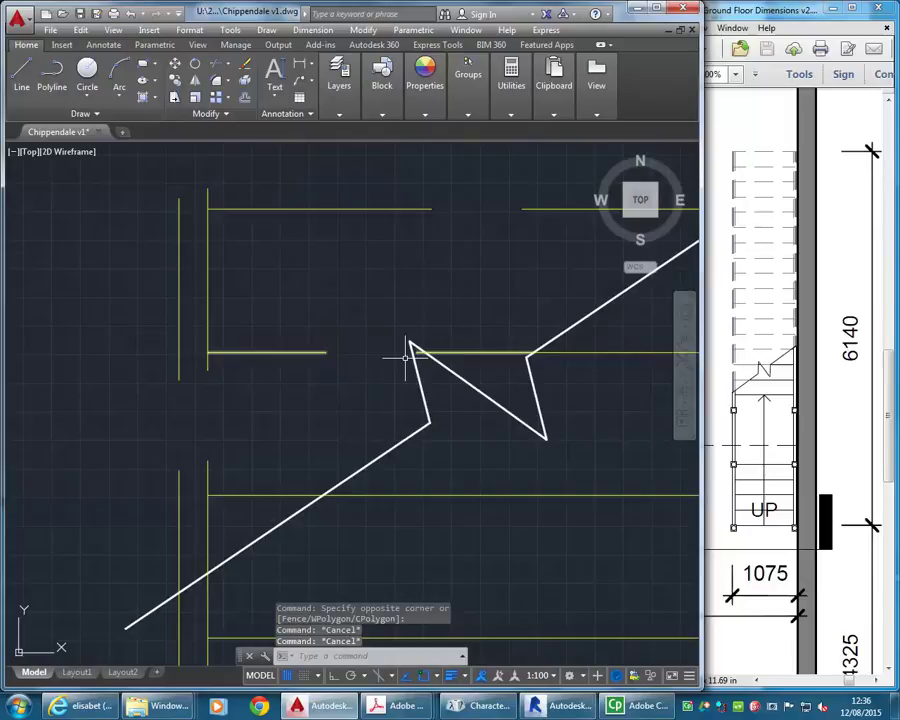
{"action": "scroll", "coordinate": [393, 344], "scroll_direction": "down", "scroll_amount": 1}
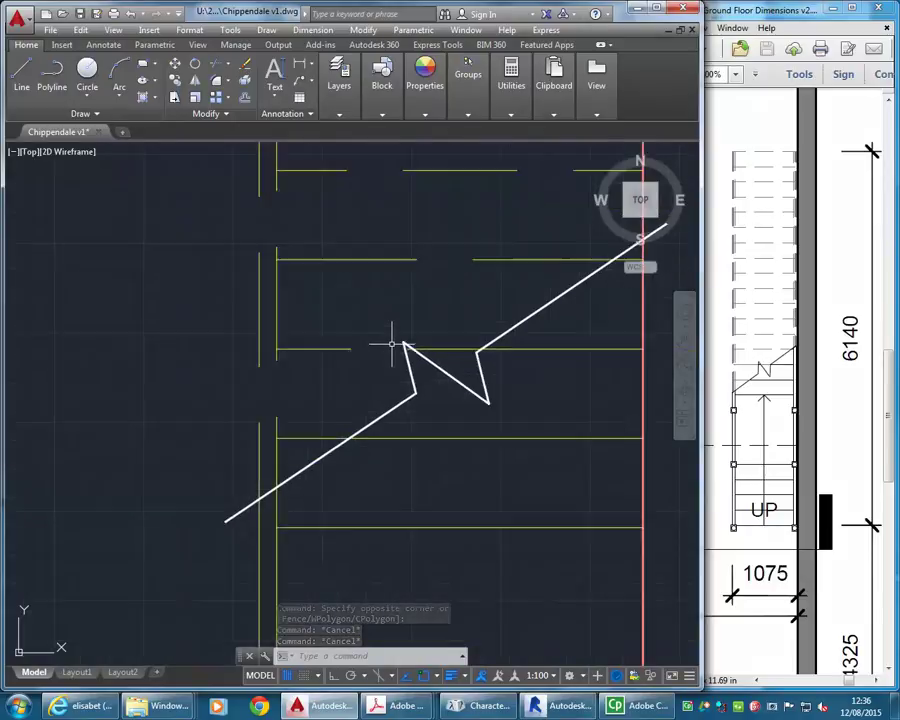
{"action": "scroll", "coordinate": [393, 344], "scroll_direction": "down", "scroll_amount": 2}
{"action": "scroll", "coordinate": [320, 435], "scroll_direction": "up", "scroll_amount": 2}
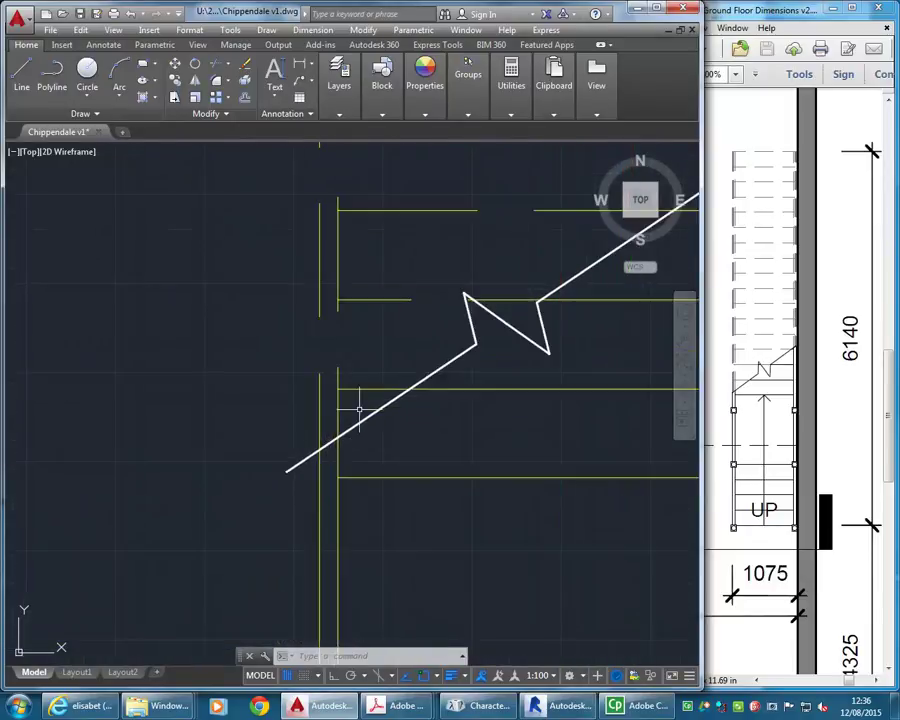
{"action": "mouse_move", "coordinate": [363, 390]}
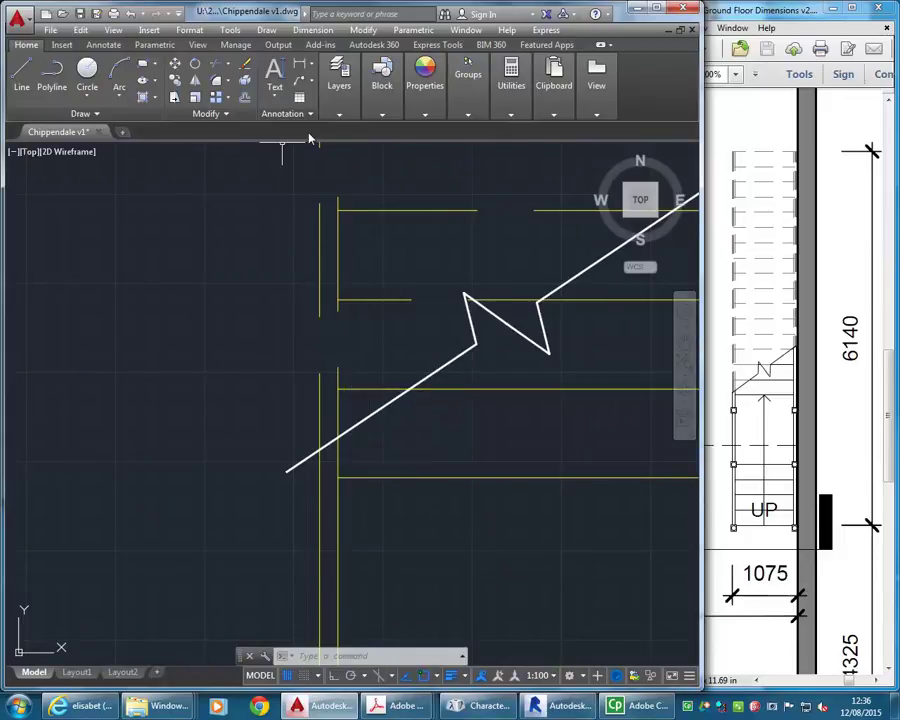
Step: Put the short tread piece by the stringer on A-STAIRS-HIDDEN too, then pan to the upper flight
{"action": "left_click", "coordinate": [224, 114]}
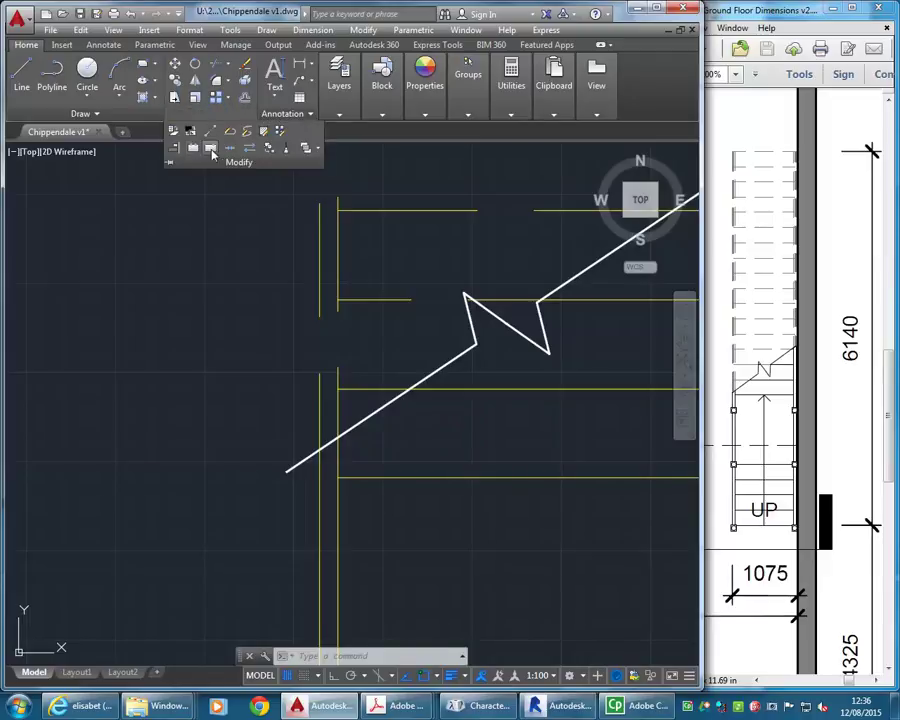
{"action": "left_click", "coordinate": [211, 149]}
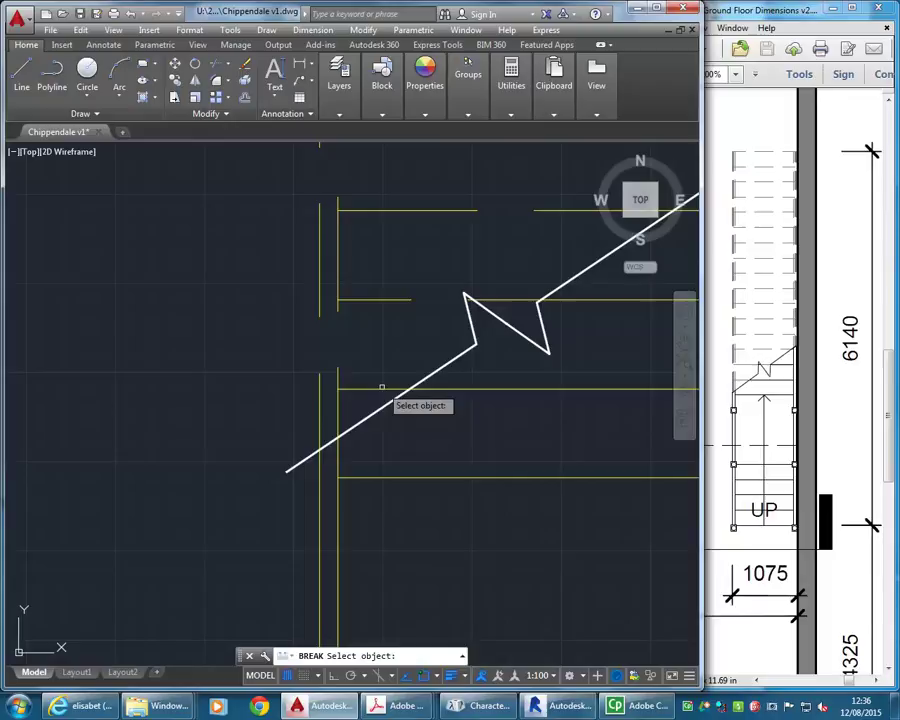
{"action": "key", "text": "Escape"}
{"action": "left_click", "coordinate": [371, 390]}
{"action": "mouse_move", "coordinate": [341, 110]}
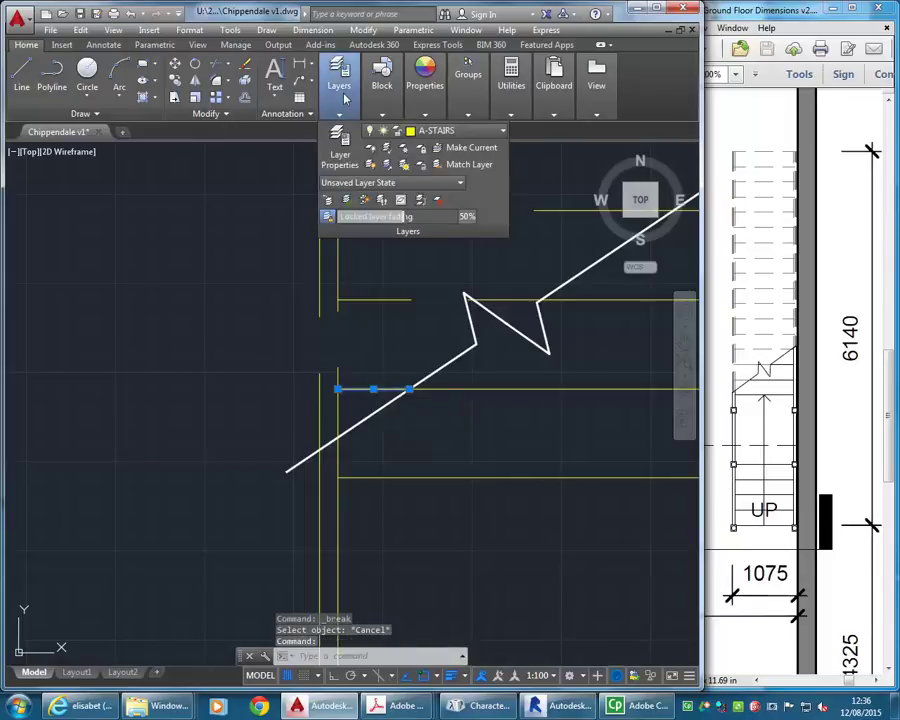
{"action": "left_click", "coordinate": [480, 131]}
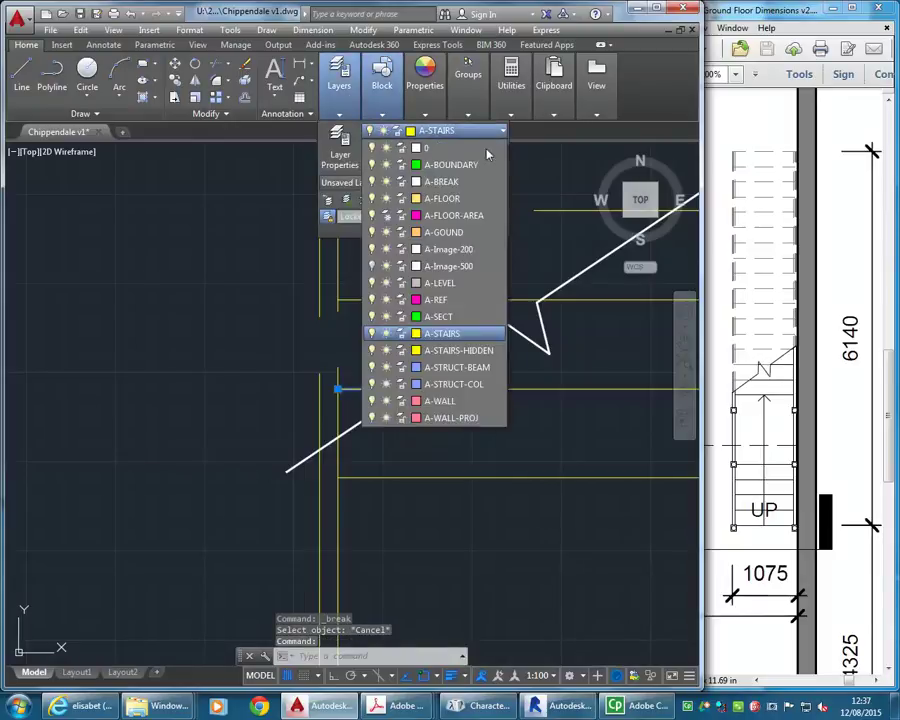
{"action": "left_click", "coordinate": [456, 350]}
{"action": "key", "text": "Escape"}
{"action": "key", "text": "Escape"}
{"action": "scroll", "coordinate": [370, 340], "scroll_direction": "down", "scroll_amount": 2}
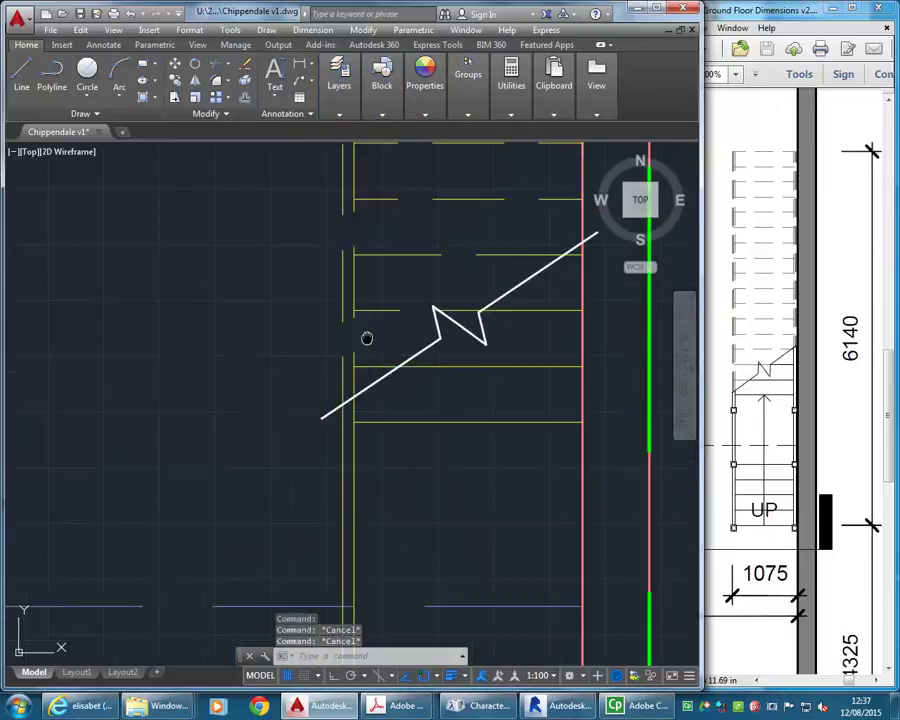
{"action": "scroll", "coordinate": [445, 485], "scroll_direction": "down", "scroll_amount": 2}
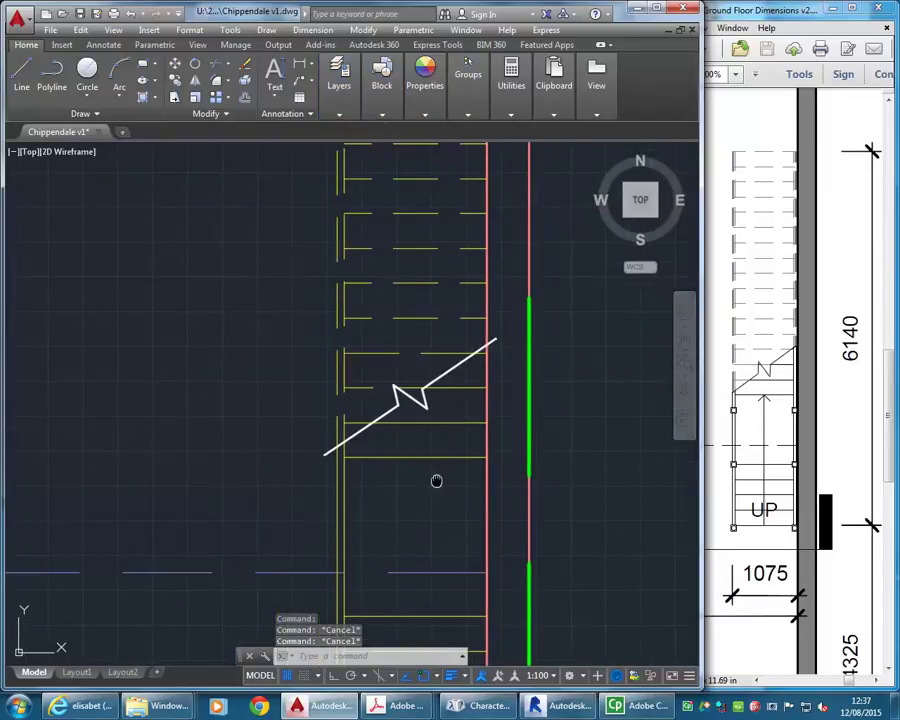
{"action": "middle_click_drag", "start_coordinate": [436, 480], "coordinate": [420, 358]}
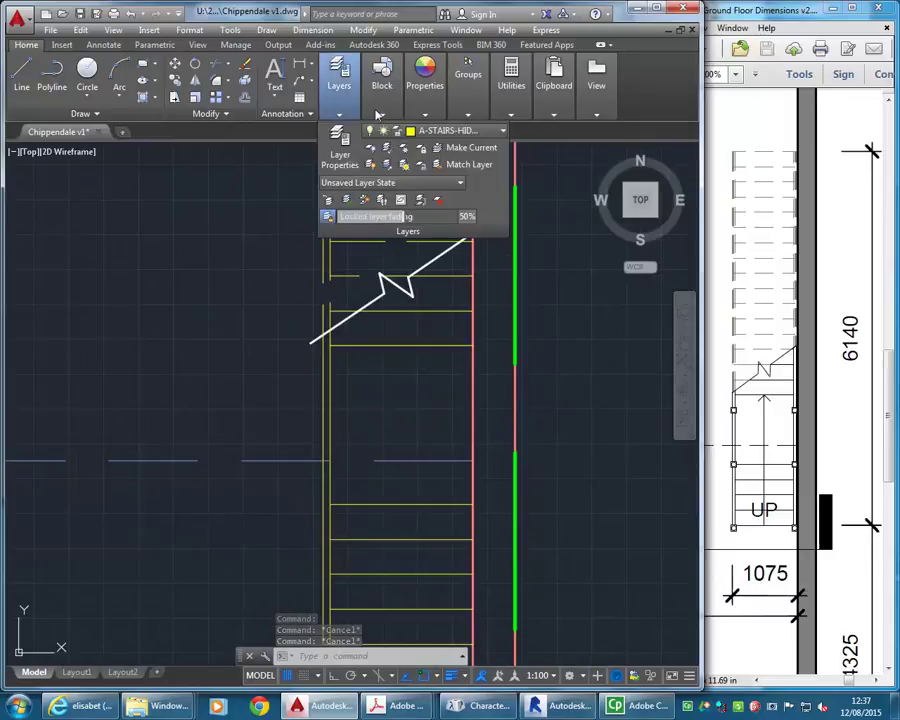
Step: Set the A-STAIRS-HIDDEN layer's lineweight to 0.13 mm in Layer Properties
{"action": "mouse_move", "coordinate": [340, 95]}
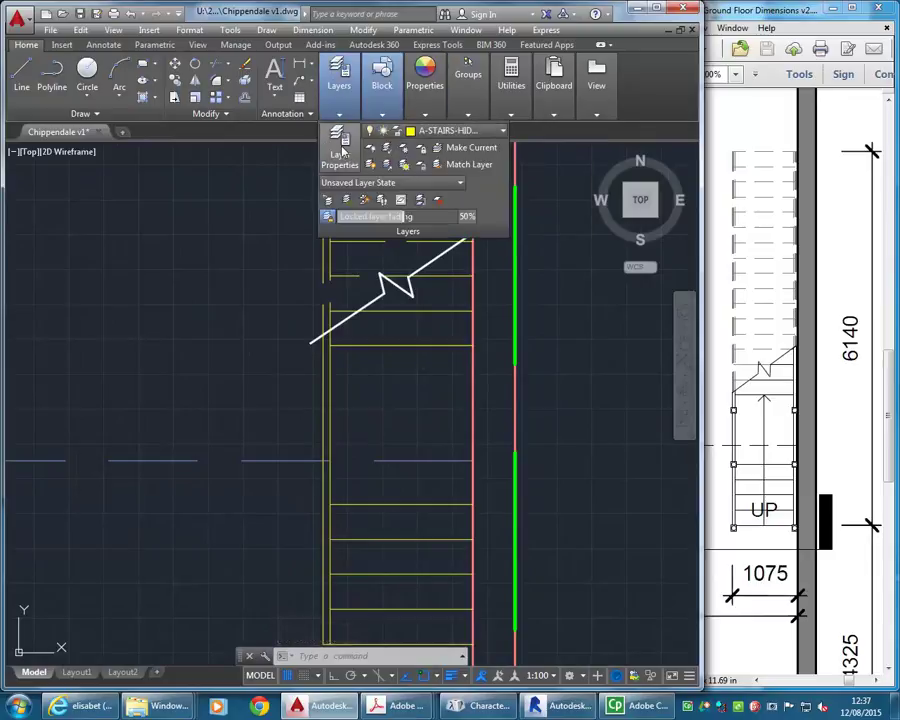
{"action": "left_click", "coordinate": [341, 138]}
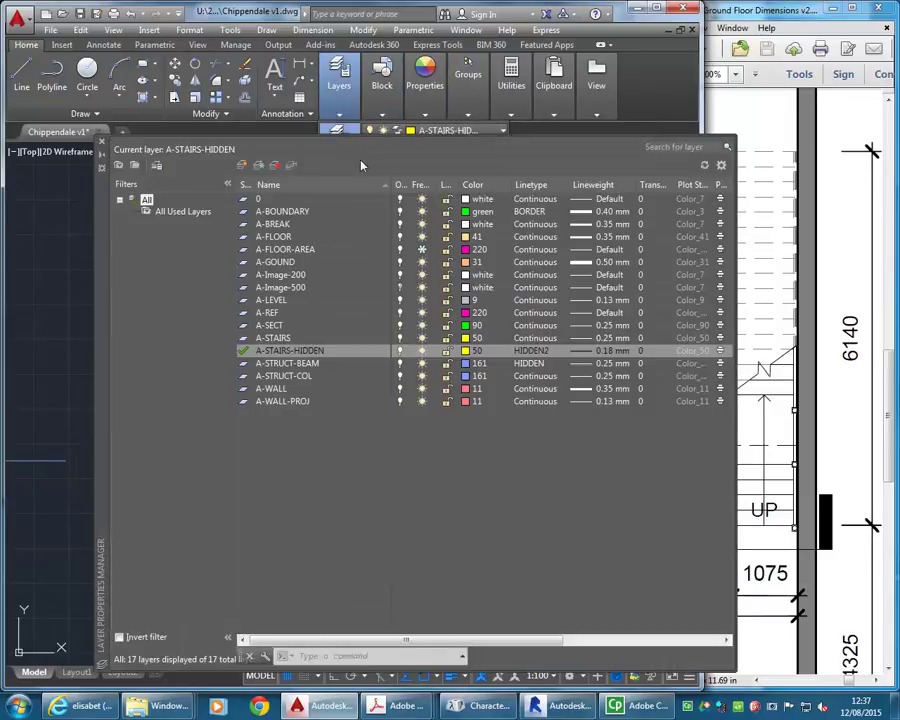
{"action": "left_click", "coordinate": [590, 351]}
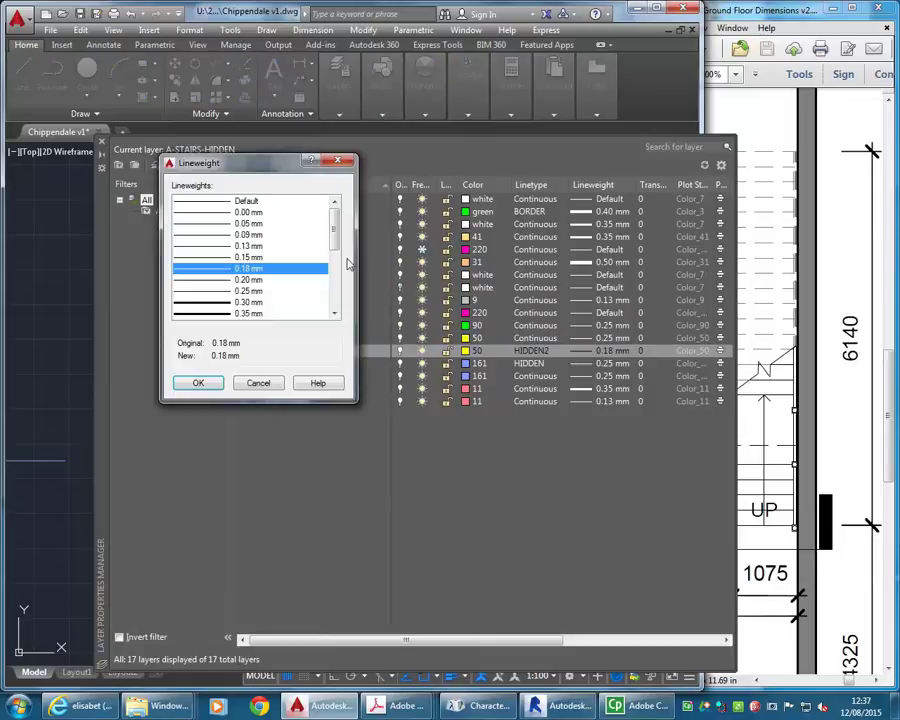
{"action": "left_click", "coordinate": [240, 245]}
{"action": "left_click", "coordinate": [196, 385]}
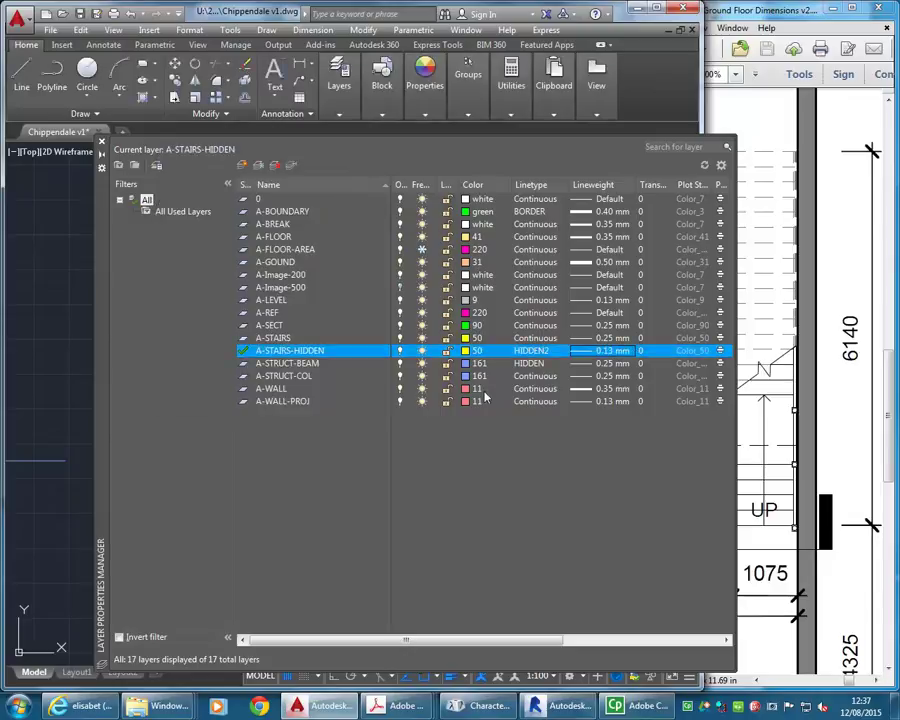
{"action": "left_click", "coordinate": [101, 144]}
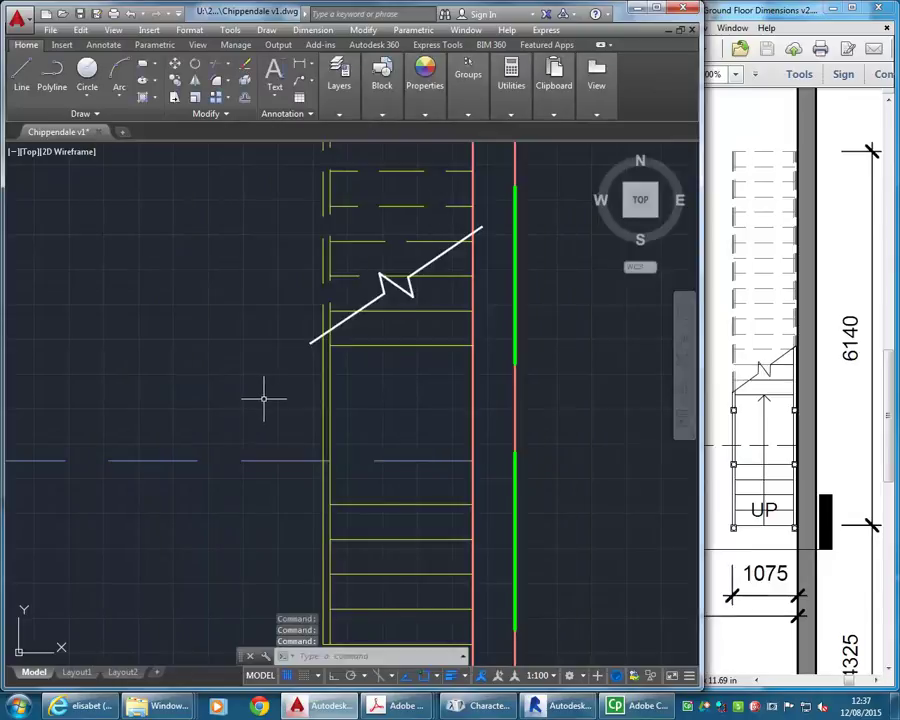
{"action": "scroll", "coordinate": [263, 382], "scroll_direction": "up", "scroll_amount": 4}
{"action": "scroll", "coordinate": [445, 255], "scroll_direction": "up", "scroll_amount": 5}
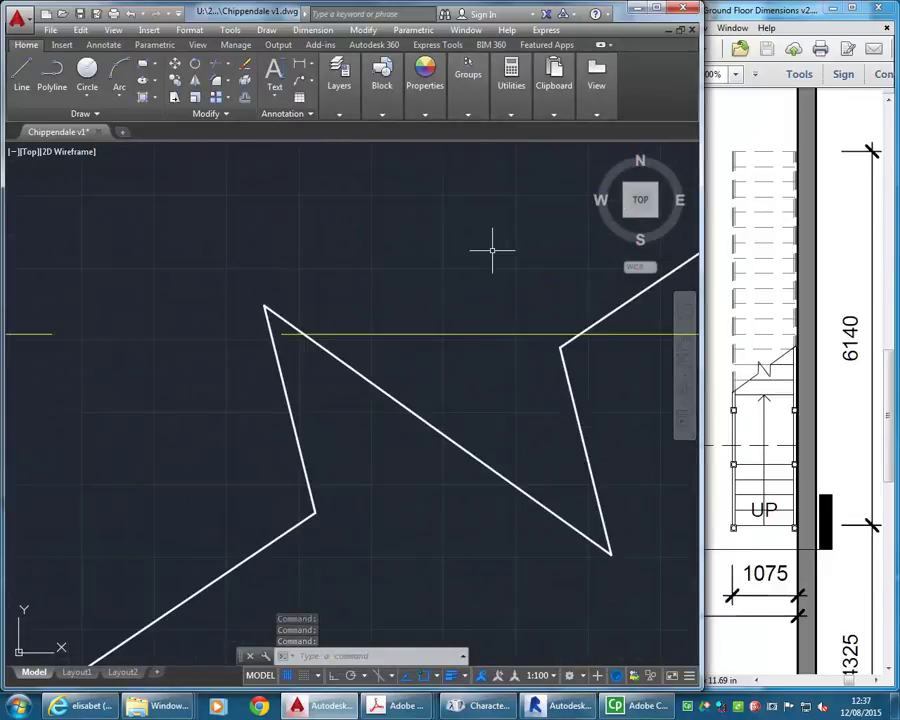
{"action": "scroll", "coordinate": [450, 275], "scroll_direction": "up", "scroll_amount": 3}
{"action": "scroll", "coordinate": [396, 290], "scroll_direction": "down", "scroll_amount": 8}
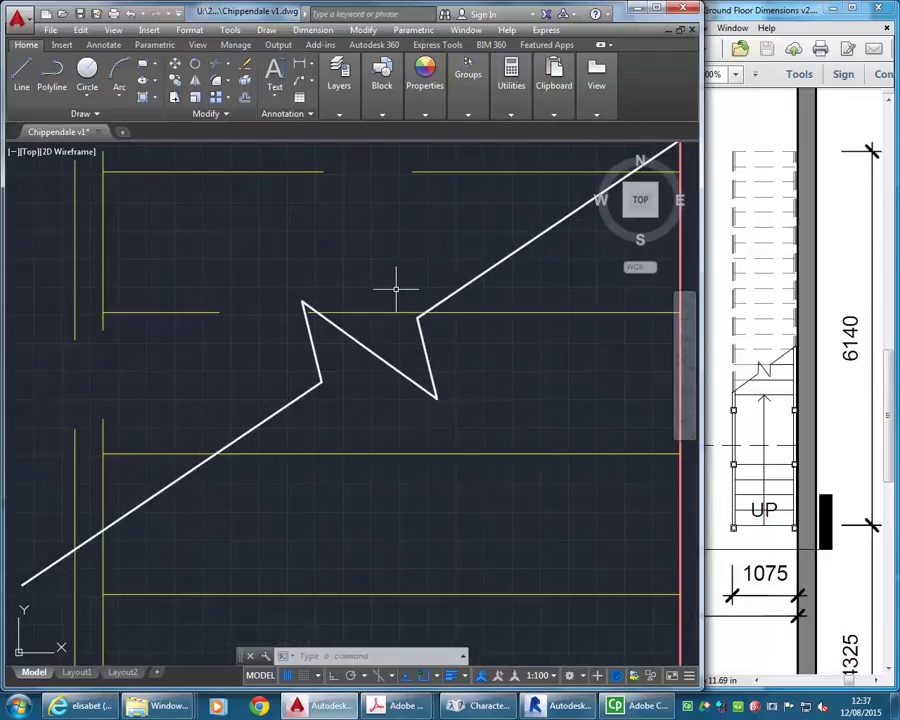
{"action": "scroll", "coordinate": [372, 390], "scroll_direction": "down", "scroll_amount": 2}
{"action": "scroll", "coordinate": [412, 377], "scroll_direction": "up", "scroll_amount": 2}
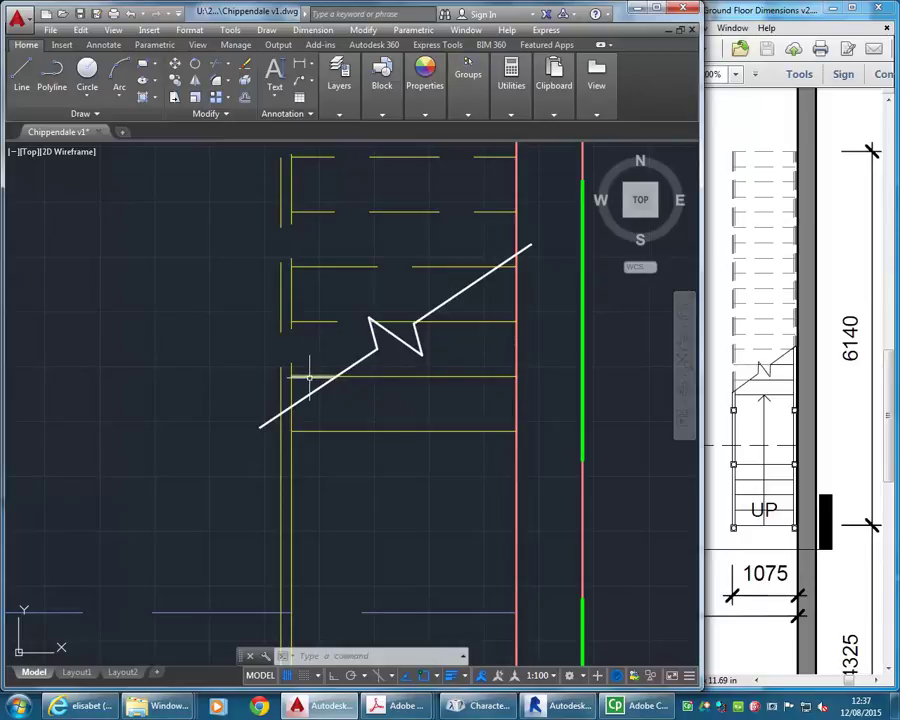
{"action": "middle_click_drag", "start_coordinate": [345, 318], "coordinate": [386, 360]}
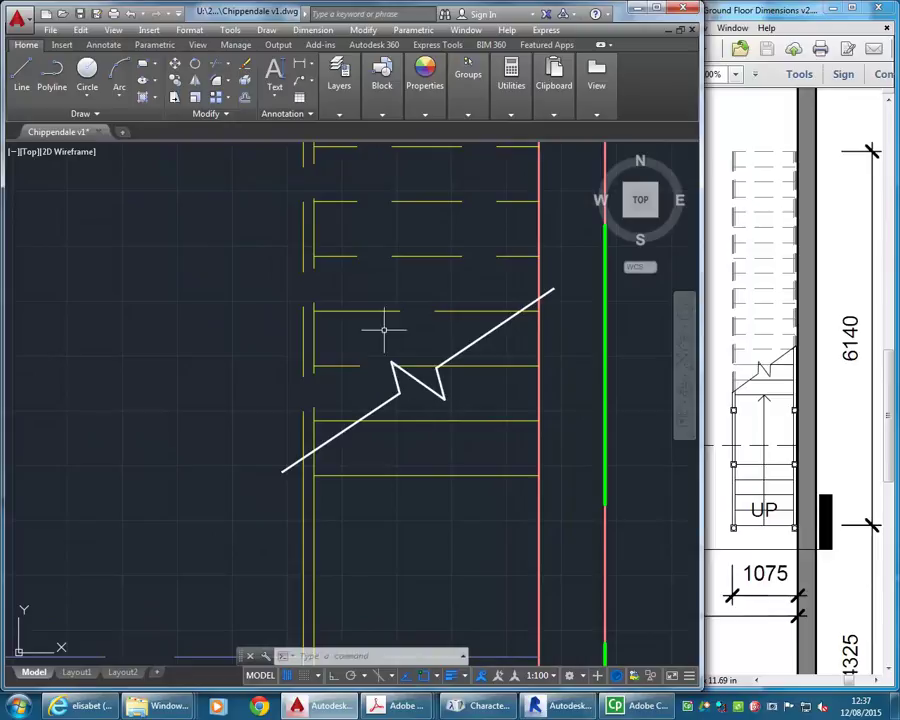
{"action": "scroll", "coordinate": [376, 320], "scroll_direction": "down", "scroll_amount": 3}
{"action": "scroll", "coordinate": [287, 388], "scroll_direction": "down", "scroll_amount": 2}
{"action": "middle_click_drag", "start_coordinate": [287, 388], "coordinate": [313, 386]}
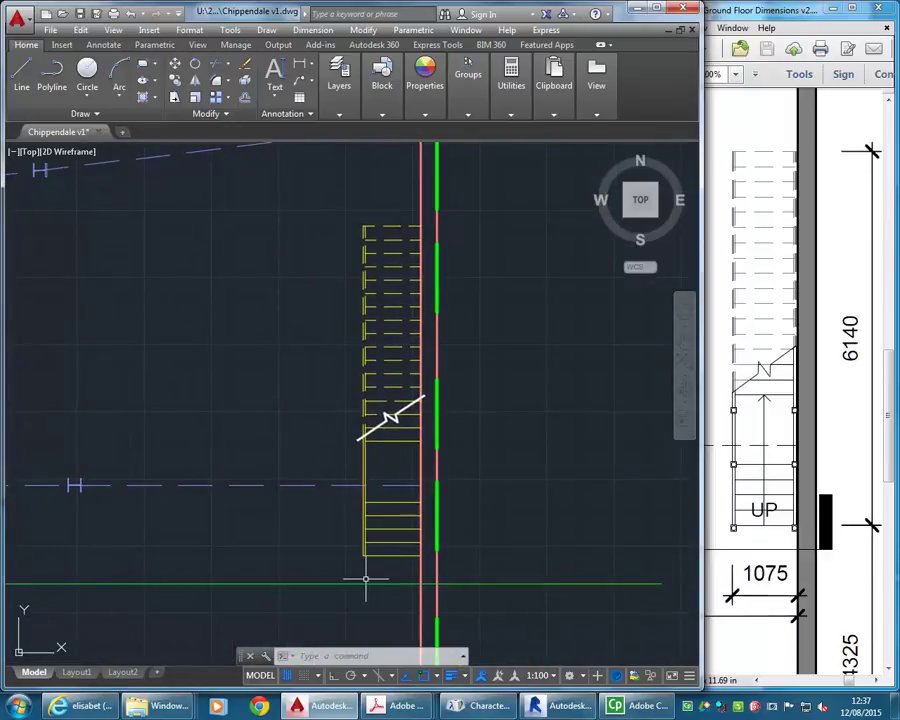
{"action": "scroll", "coordinate": [384, 541], "scroll_direction": "up", "scroll_amount": 4}
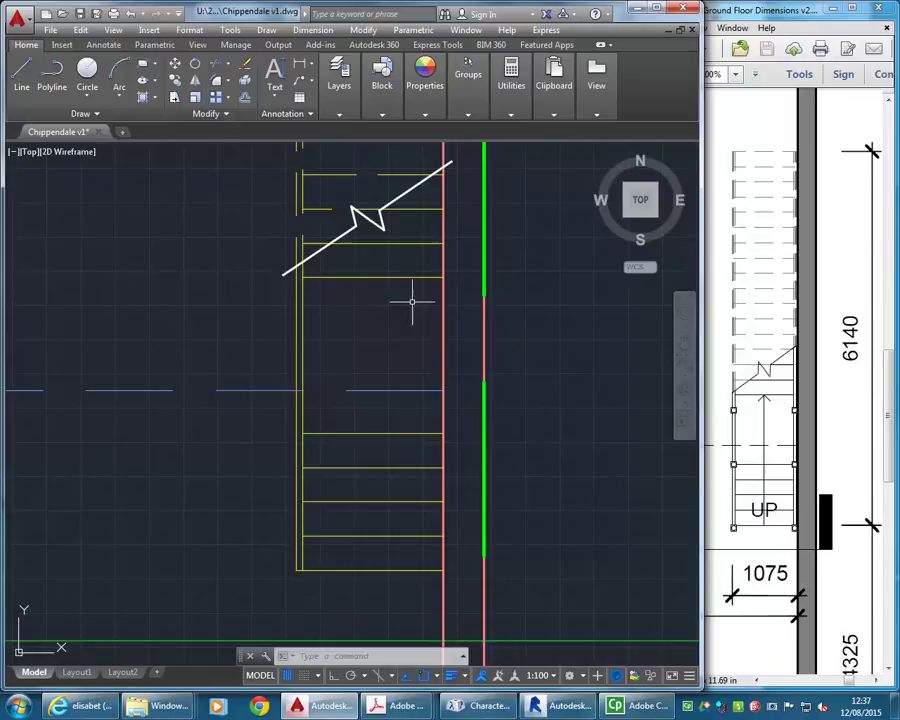
{"action": "middle_click_drag", "start_coordinate": [389, 325], "coordinate": [381, 325]}
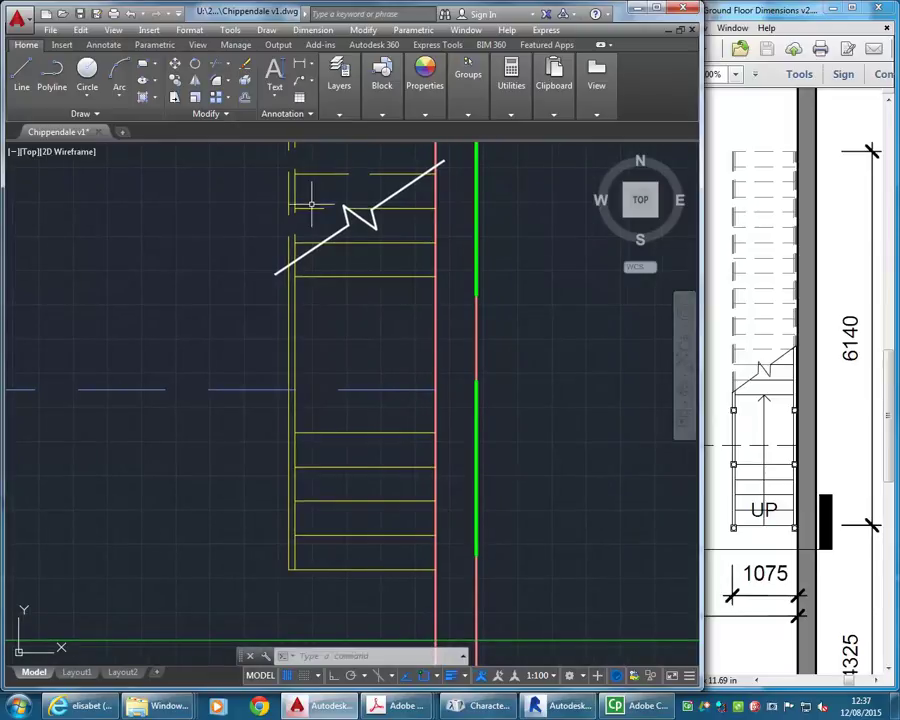
{"action": "left_click", "coordinate": [337, 78]}
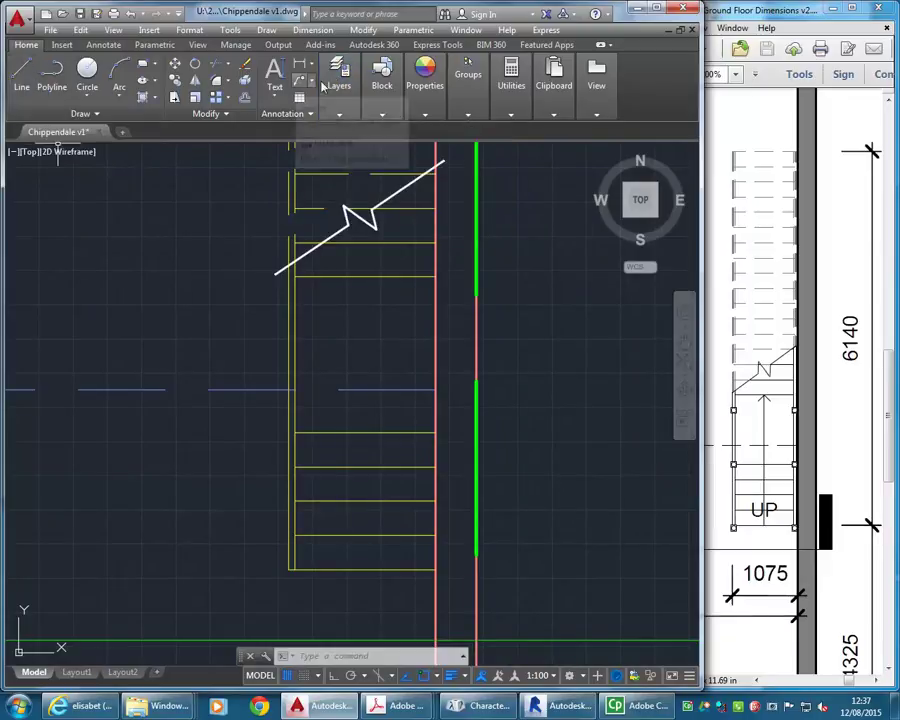
Step: Create a new layer named A-ANNO-SYMBOL in the Layer Properties Manager
{"action": "left_click", "coordinate": [339, 76]}
{"action": "left_click", "coordinate": [346, 148]}
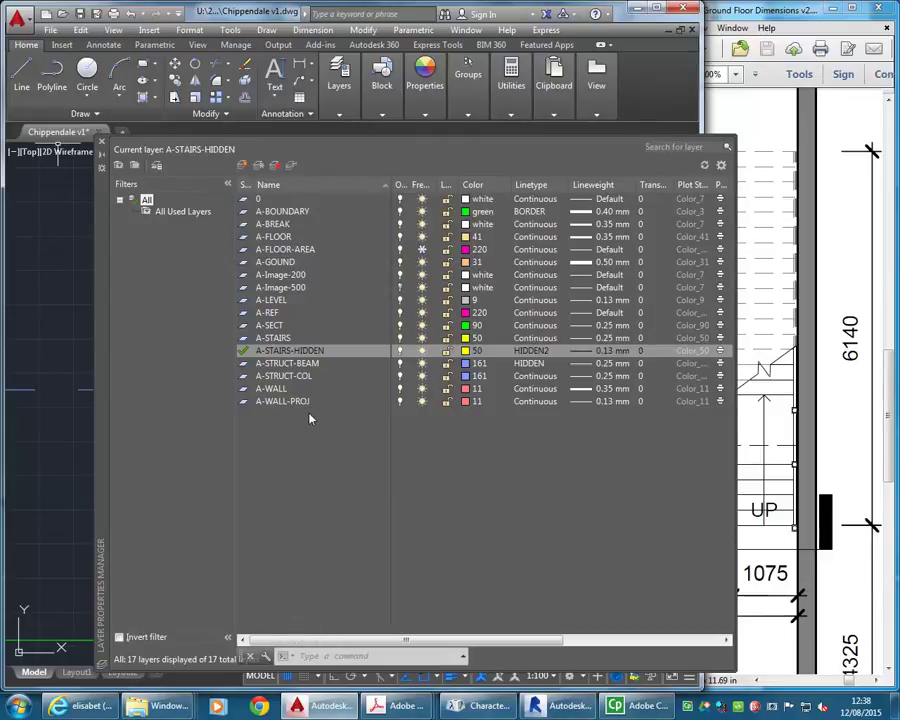
{"action": "left_click", "coordinate": [244, 167]}
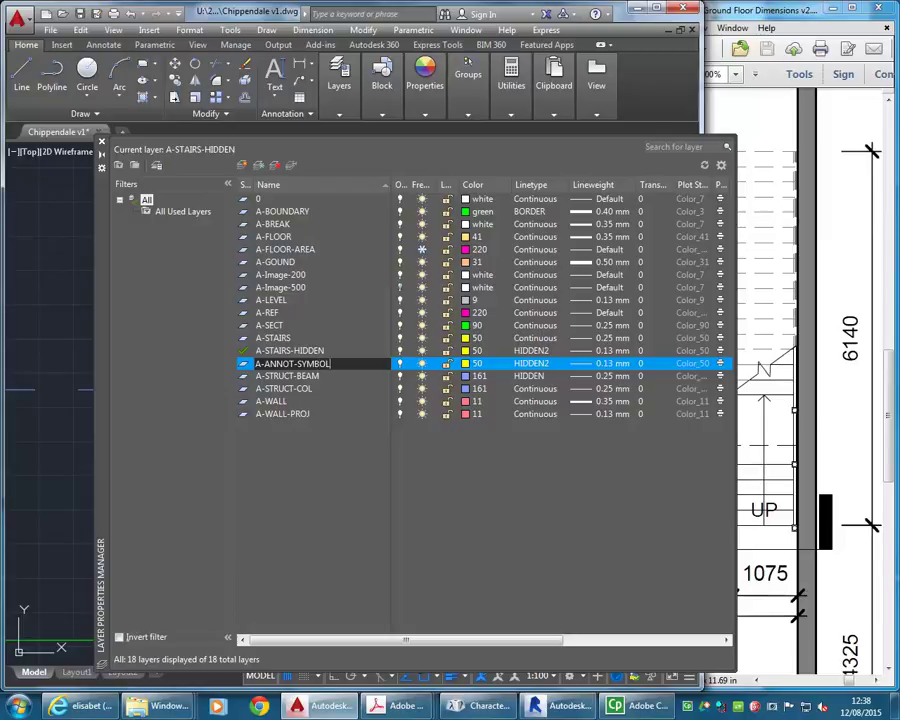
{"action": "key", "text": "Return"}
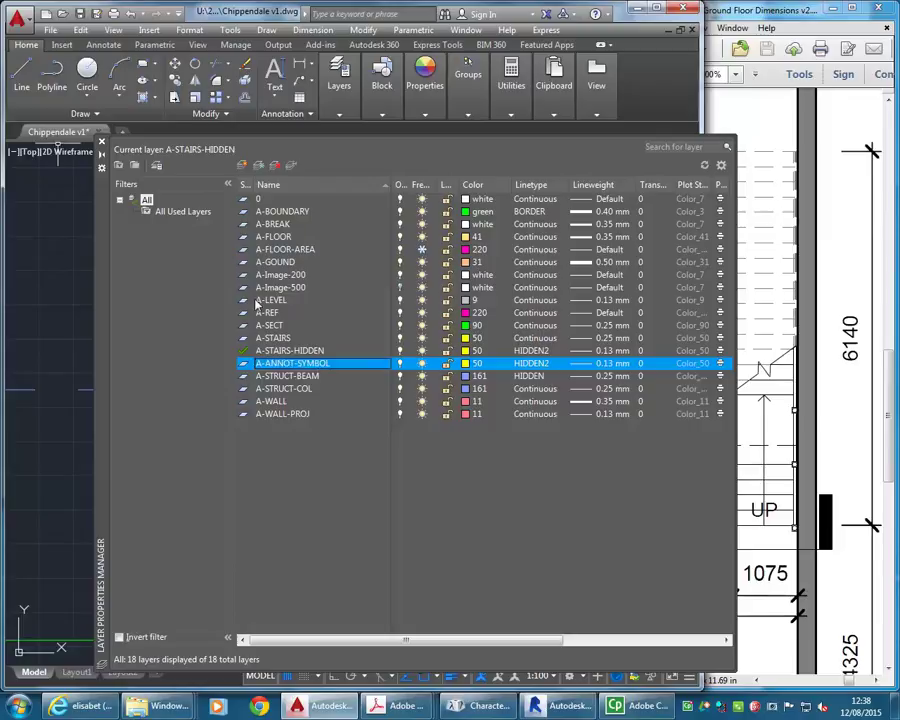
{"action": "left_click", "coordinate": [286, 366]}
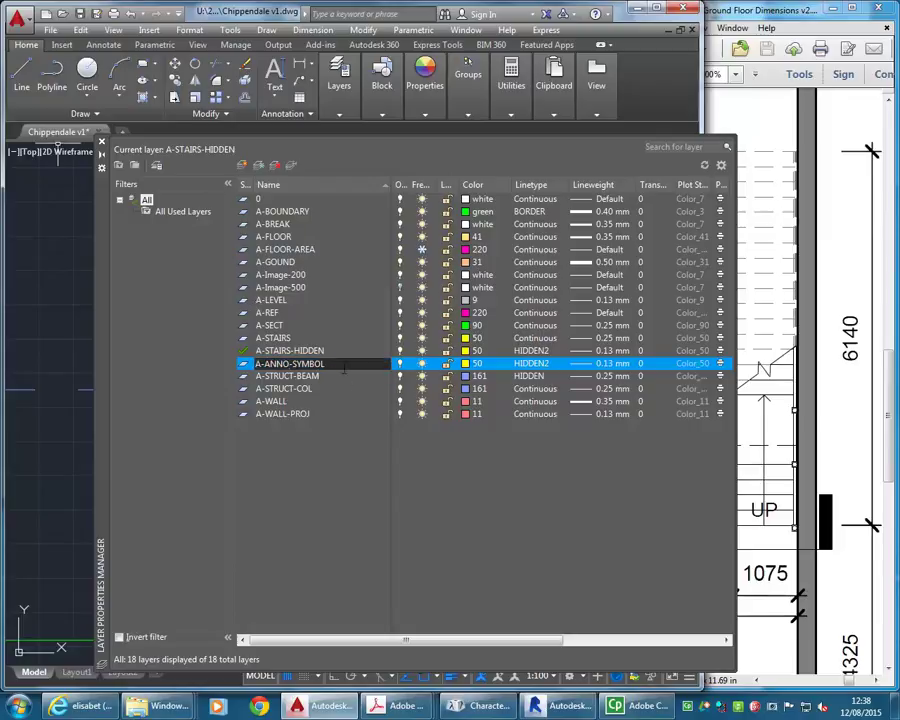
{"action": "left_click", "coordinate": [340, 341]}
{"action": "left_click", "coordinate": [322, 366]}
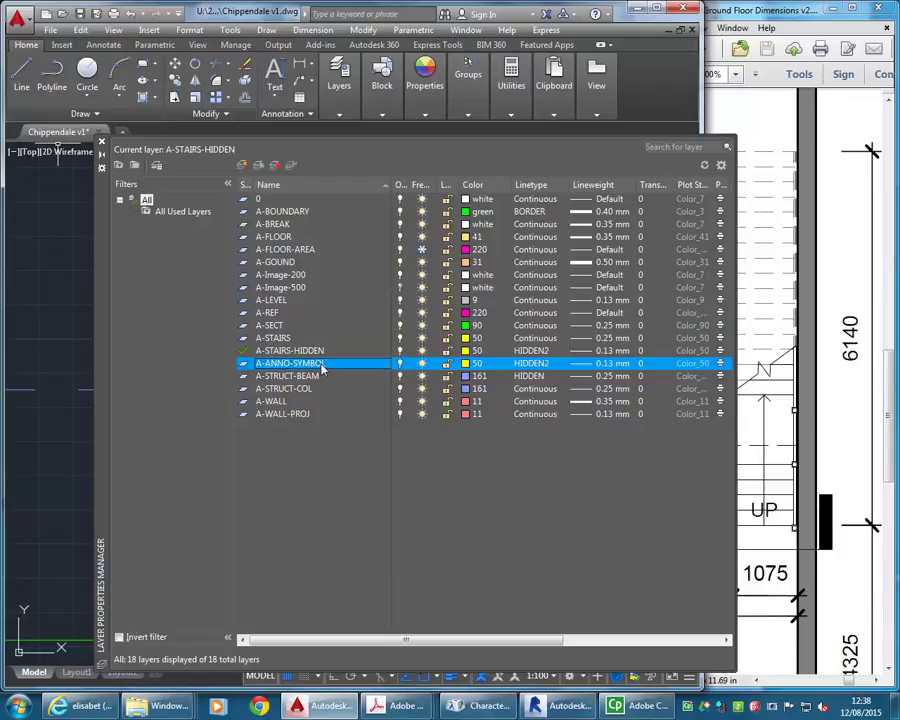
Step: Give A-ANNO-SYMBOL white colour and 0.25 mm lineweight, and make it current
{"action": "left_click", "coordinate": [467, 365]}
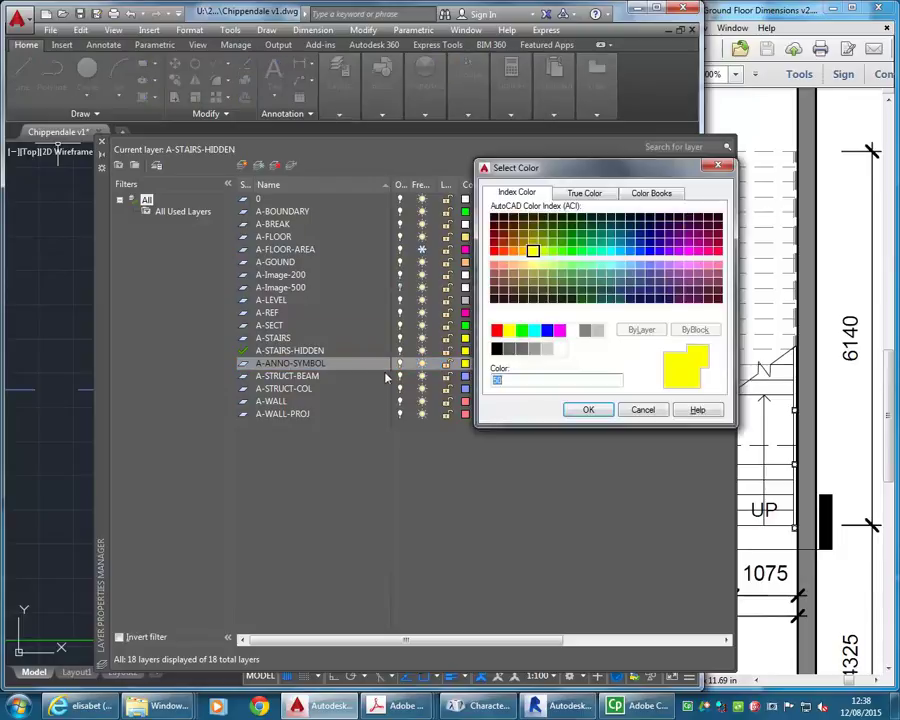
{"action": "left_click", "coordinate": [572, 330]}
{"action": "left_click", "coordinate": [586, 409]}
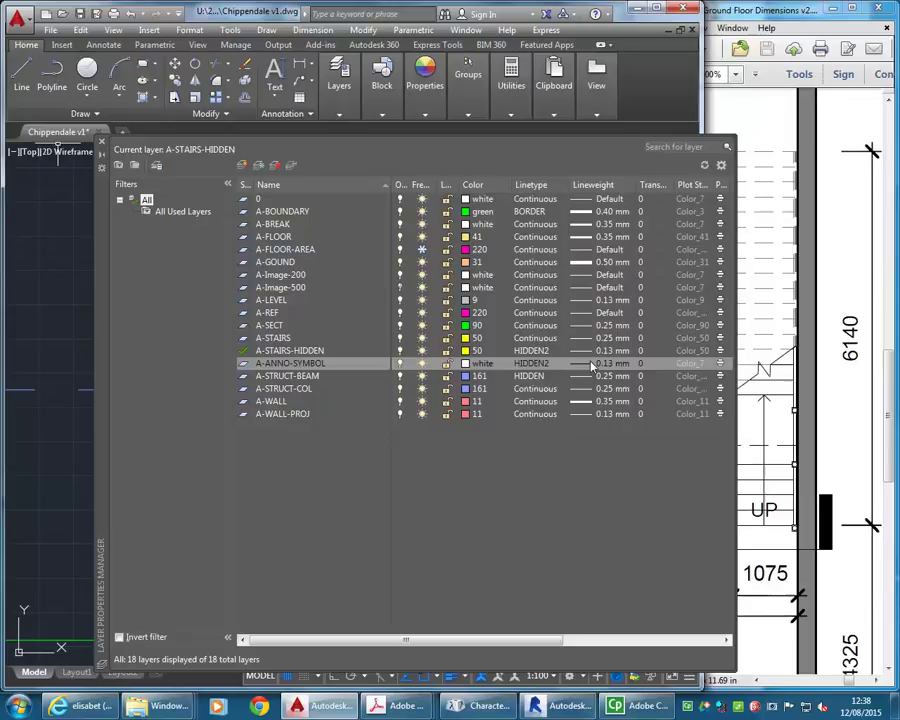
{"action": "left_click", "coordinate": [591, 366]}
{"action": "left_click", "coordinate": [210, 291]}
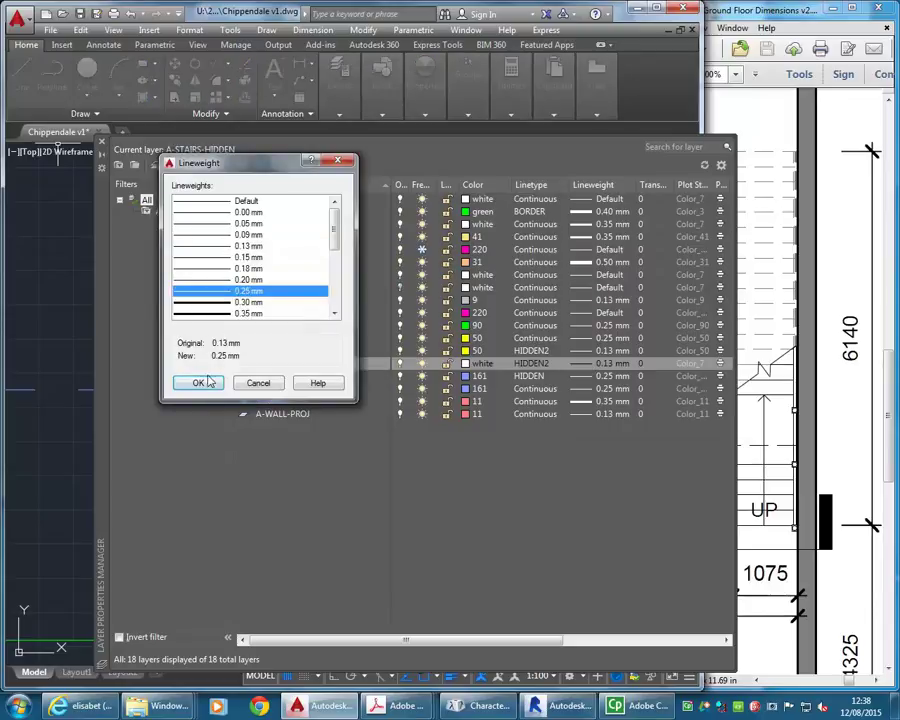
{"action": "left_click", "coordinate": [199, 384]}
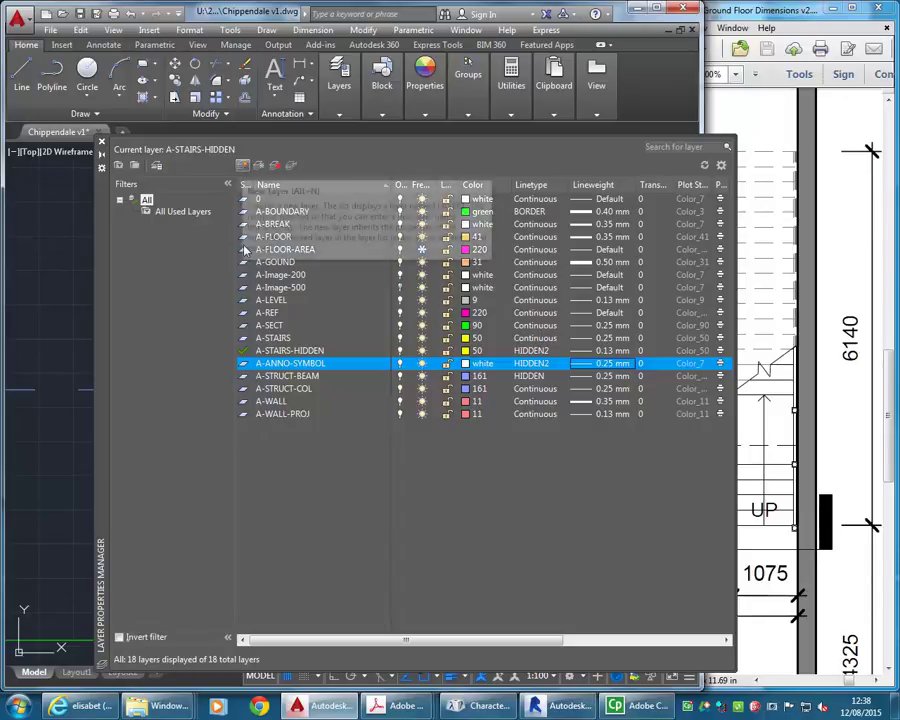
{"action": "left_click", "coordinate": [293, 167]}
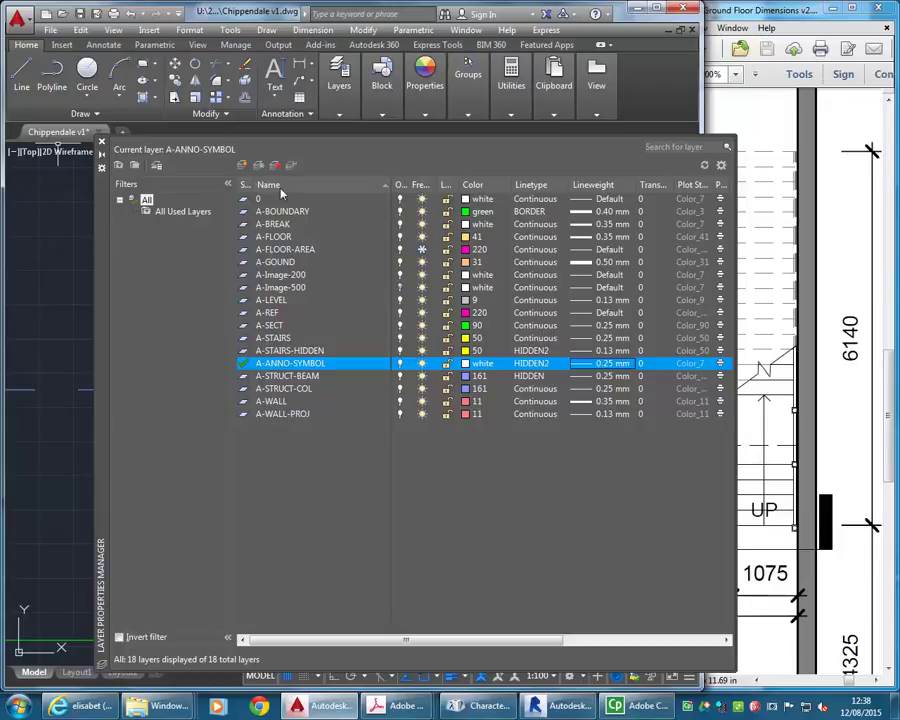
Step: Rename layer A-BREAK to A-ANNO-BREAK and sort the layer list by name
{"action": "left_click", "coordinate": [279, 224]}
{"action": "left_click", "coordinate": [272, 226]}
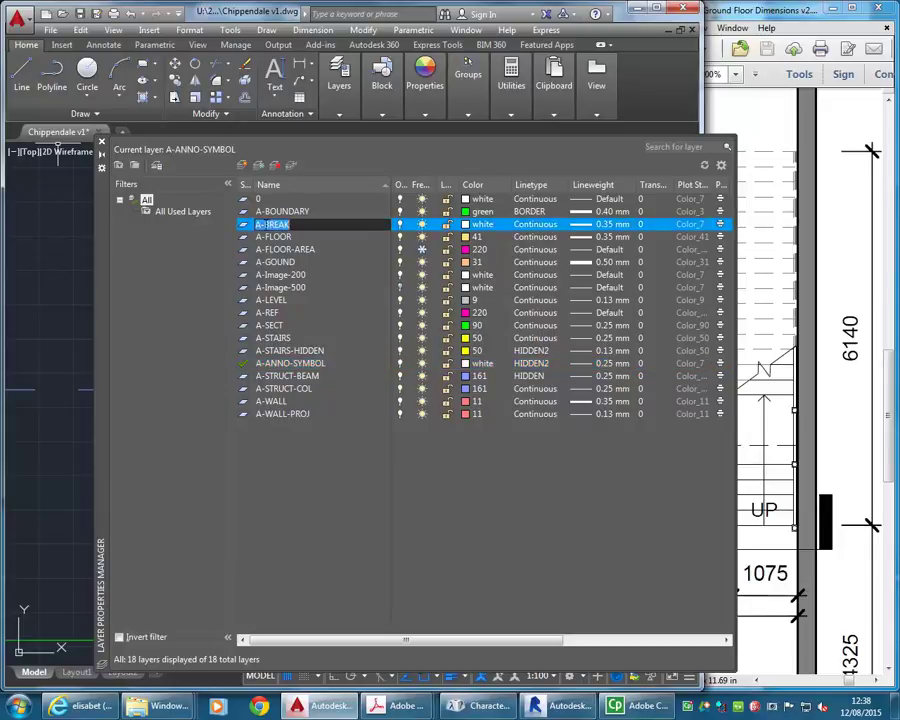
{"action": "left_click", "coordinate": [266, 238]}
{"action": "left_click", "coordinate": [269, 226]}
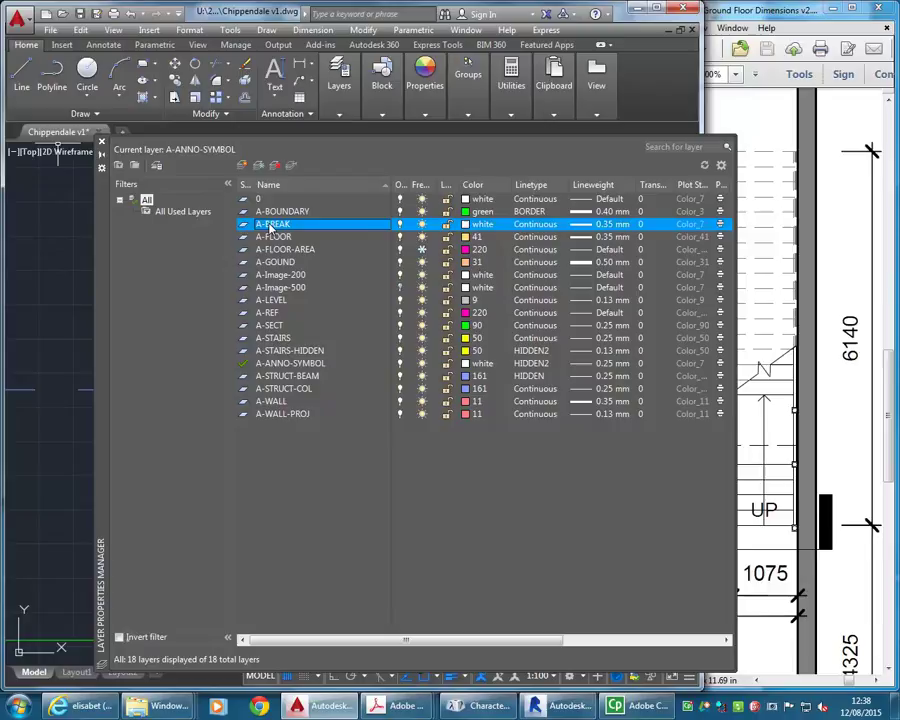
{"action": "left_click", "coordinate": [264, 226]}
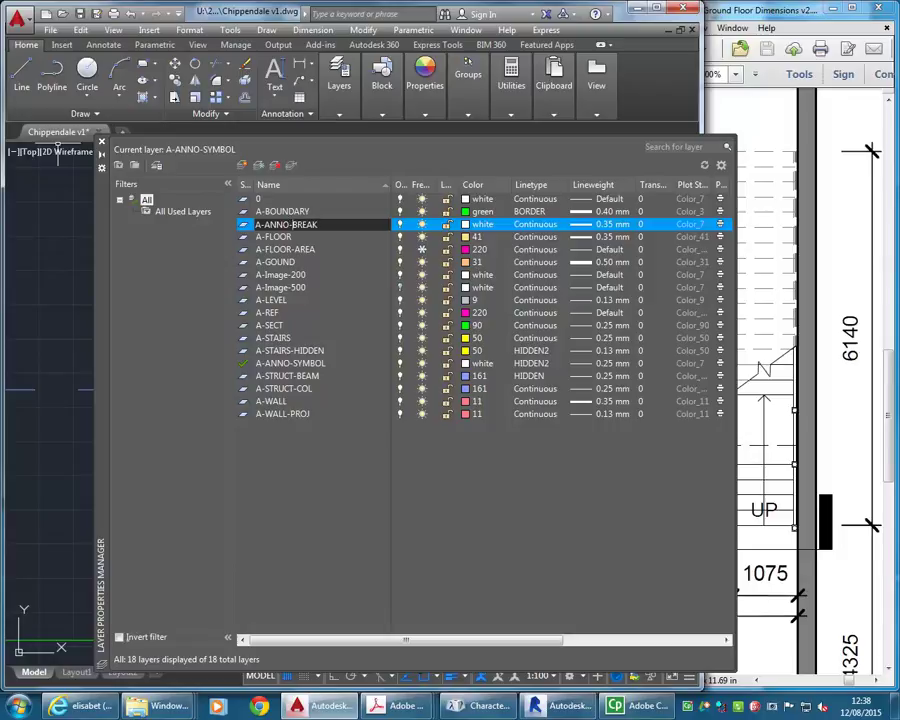
{"action": "key", "text": "Return"}
{"action": "left_click", "coordinate": [300, 185]}
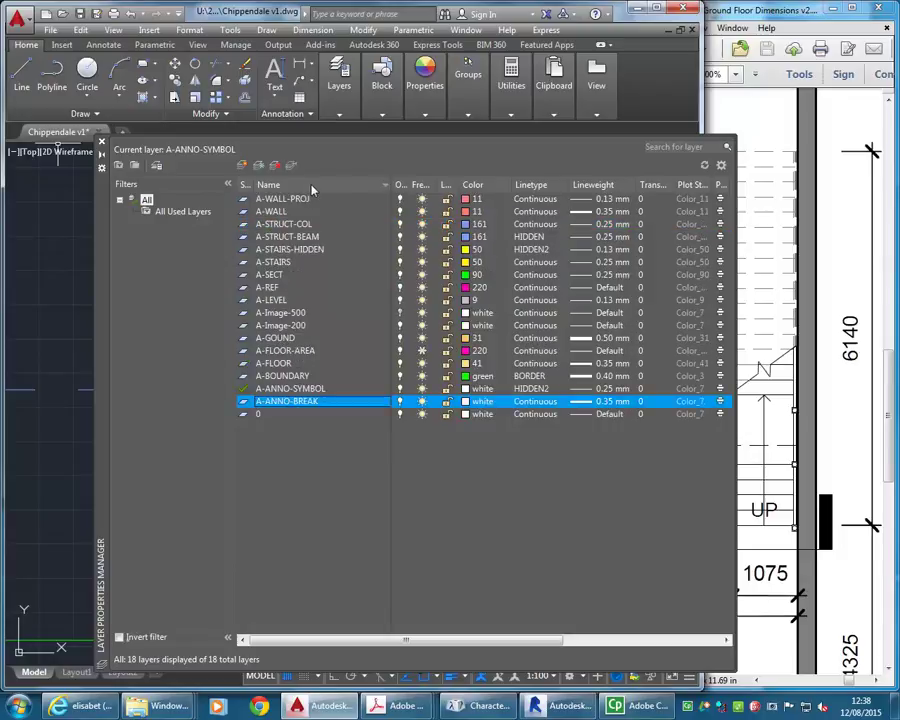
{"action": "left_click", "coordinate": [300, 185]}
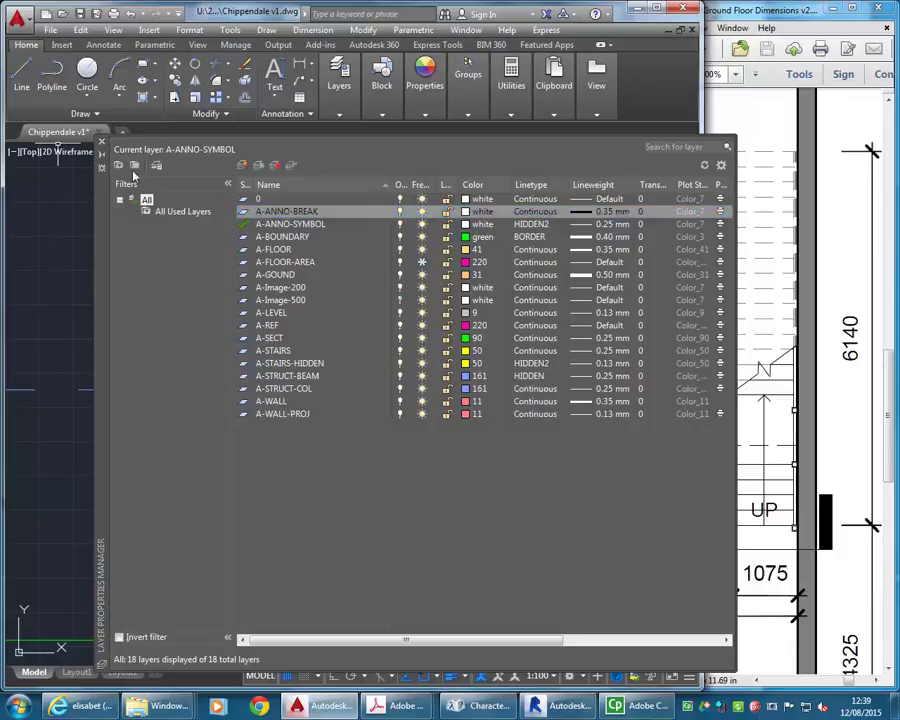
Step: Set A-ANNO-BREAK's lineweight to 0.25 mm
{"action": "left_click", "coordinate": [588, 212]}
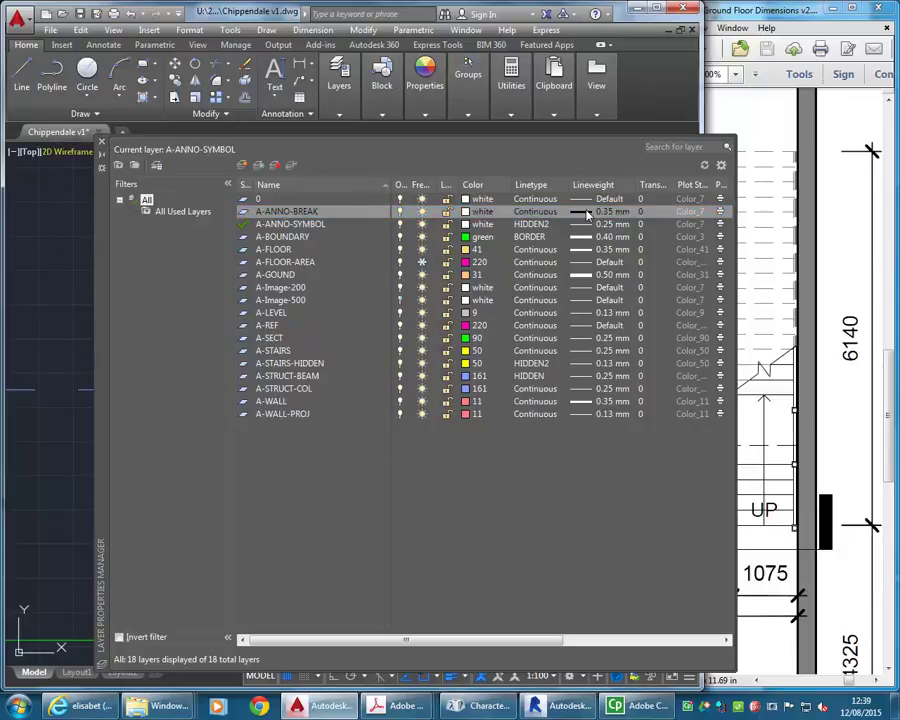
{"action": "left_click", "coordinate": [202, 291]}
{"action": "left_click", "coordinate": [198, 383]}
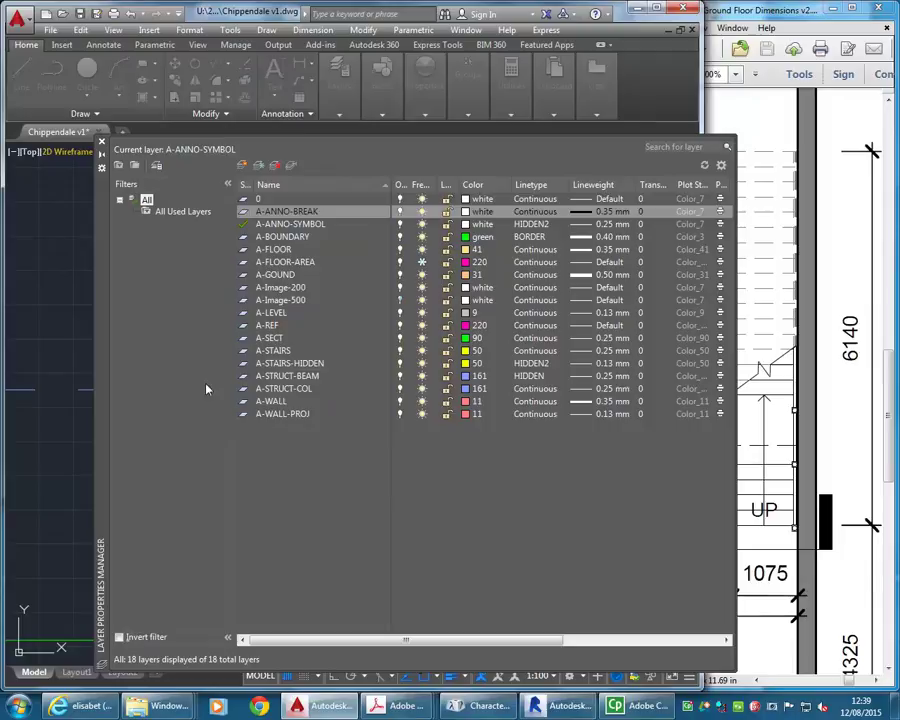
Step: Close the Layer Properties Manager and centre the view on the upper stair flight
{"action": "left_click", "coordinate": [101, 146]}
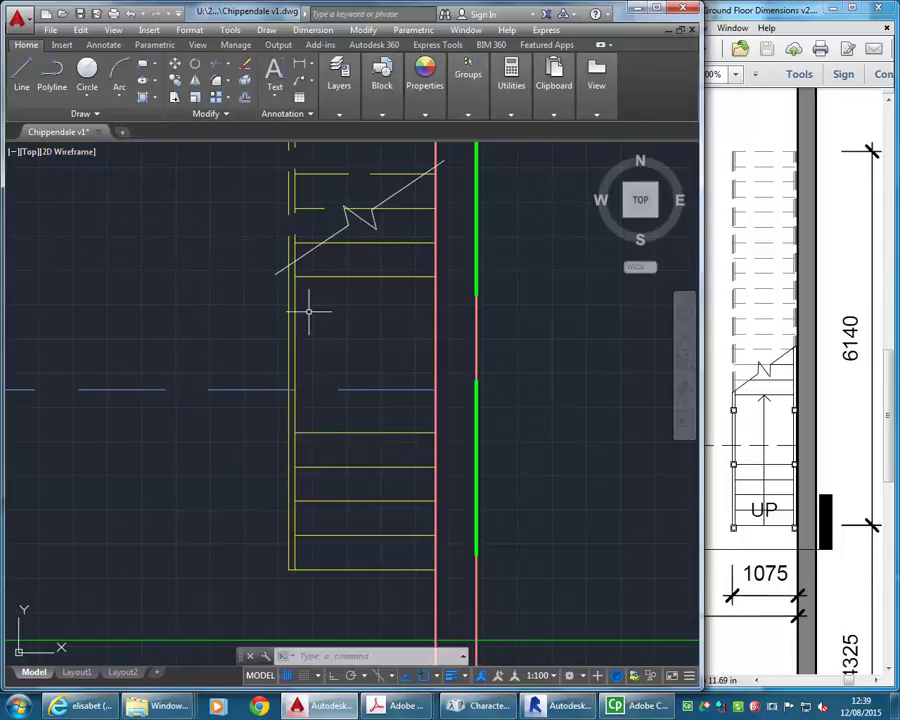
{"action": "scroll", "coordinate": [300, 305], "scroll_direction": "down", "scroll_amount": 2}
{"action": "scroll", "coordinate": [245, 320], "scroll_direction": "up", "scroll_amount": 1}
{"action": "scroll", "coordinate": [252, 400], "scroll_direction": "down", "scroll_amount": 2}
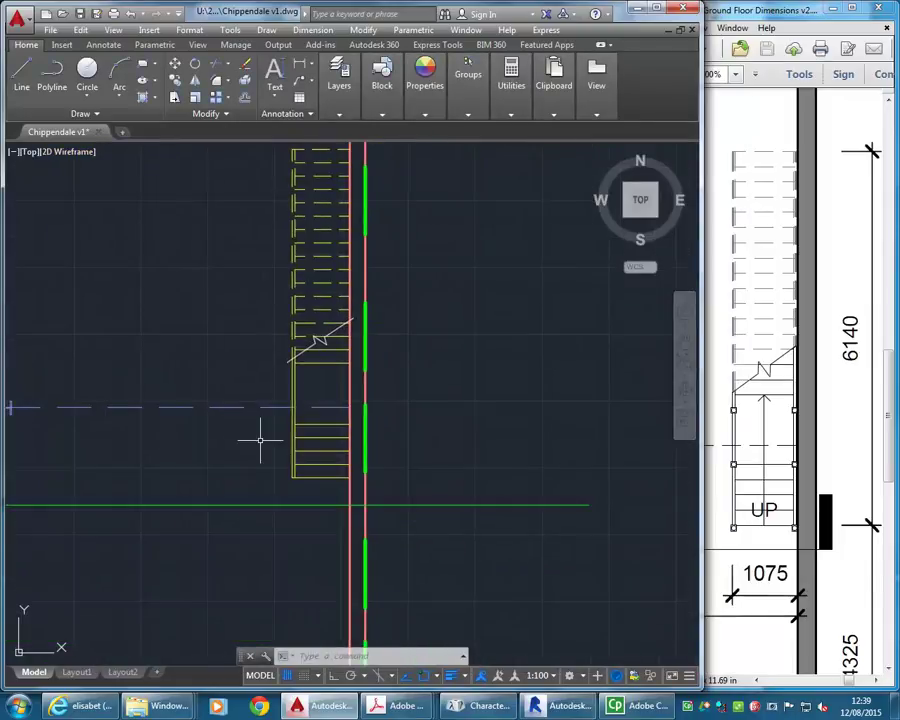
{"action": "mouse_move", "coordinate": [235, 328]}
{"action": "middle_mouse_down"}
{"action": "mouse_move", "coordinate": [248, 371]}
{"action": "mouse_move", "coordinate": [249, 333]}
{"action": "middle_mouse_up"}
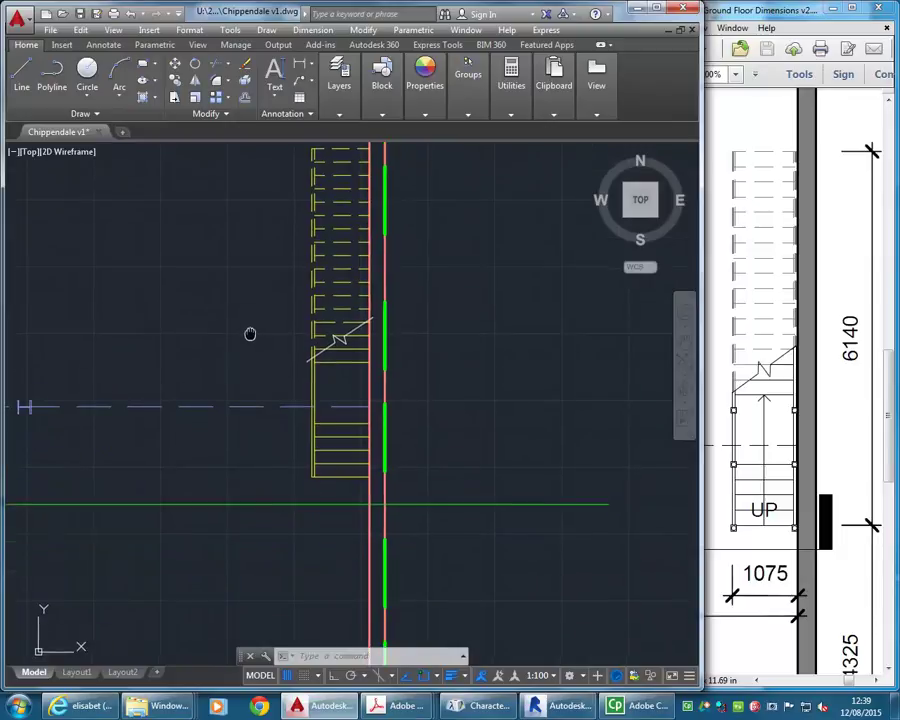
{"action": "scroll", "coordinate": [305, 387], "scroll_direction": "up", "scroll_amount": 3}
{"action": "scroll", "coordinate": [305, 387], "scroll_direction": "down", "scroll_amount": 1}
{"action": "middle_click_drag", "start_coordinate": [305, 387], "coordinate": [261, 325]}
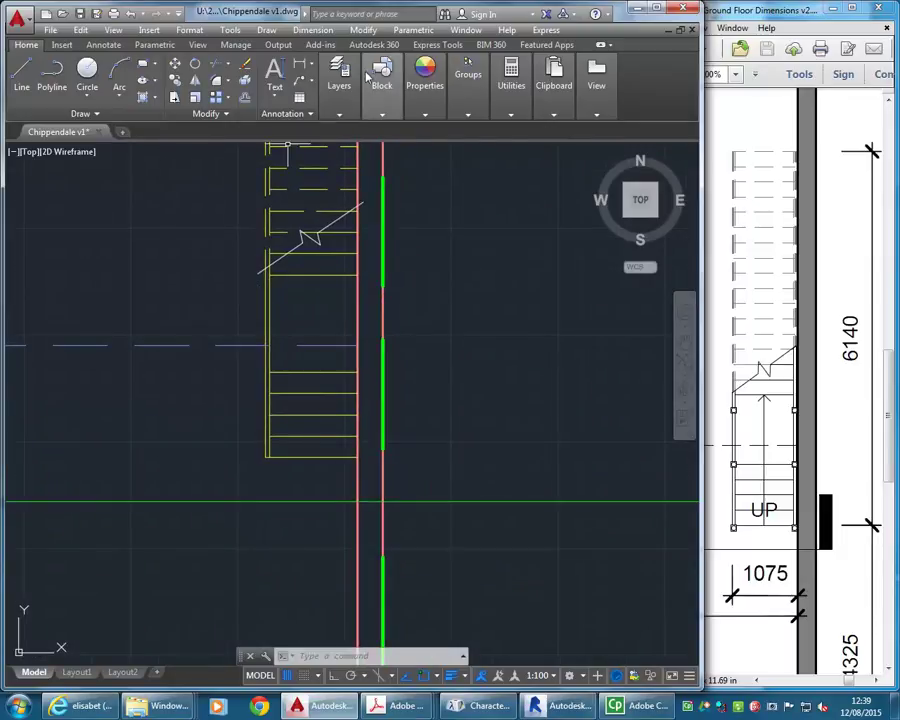
Step: Draw a line from the bottom-edge midpoint up to a tread near the break
{"action": "left_click", "coordinate": [22, 75]}
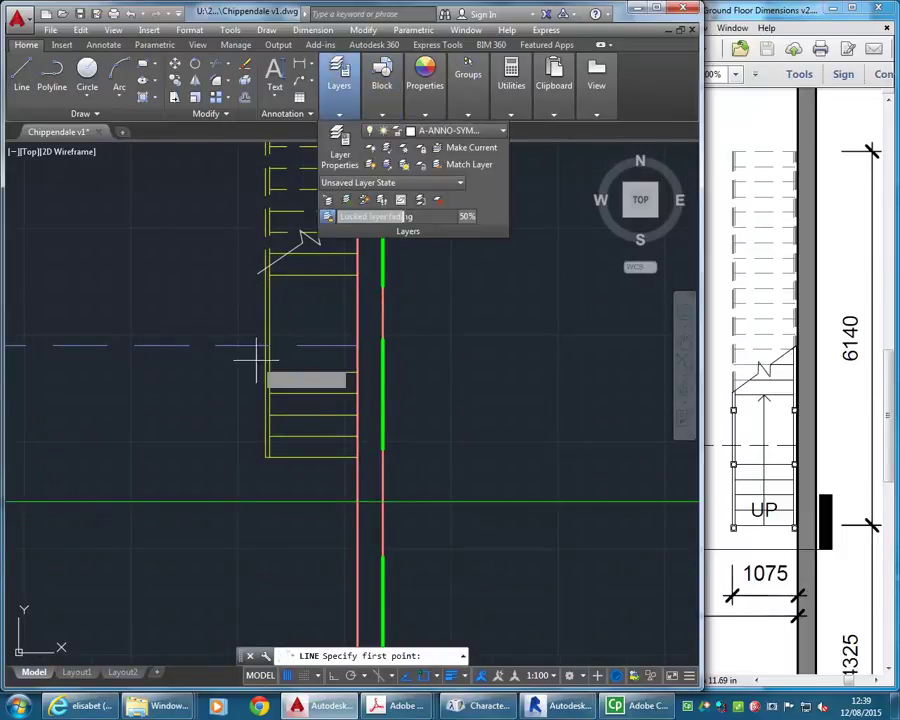
{"action": "scroll", "coordinate": [310, 400], "scroll_direction": "up", "scroll_amount": 2}
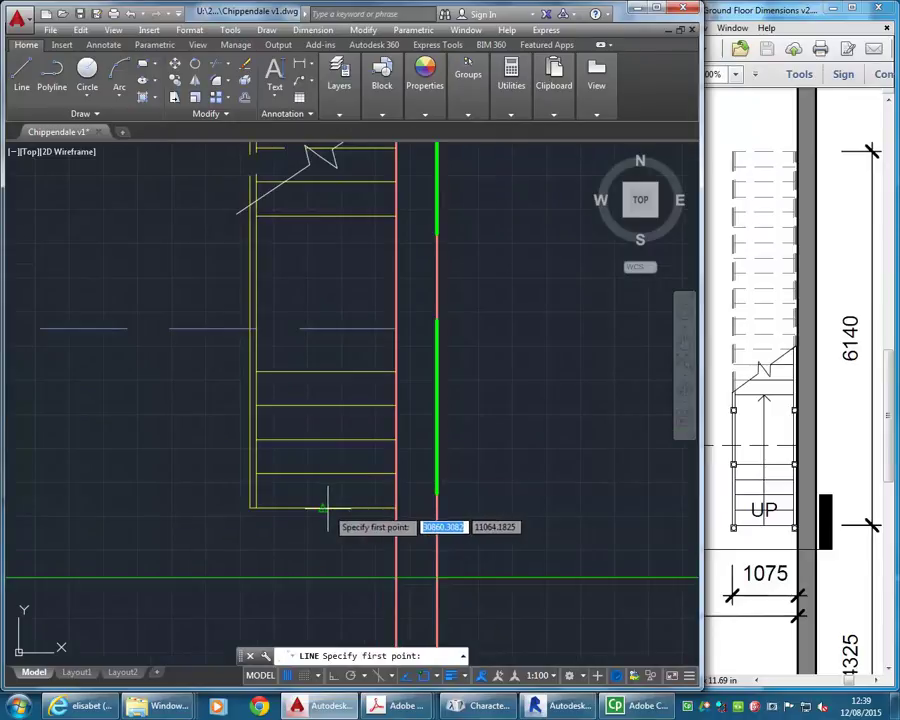
{"action": "left_click", "coordinate": [333, 497]}
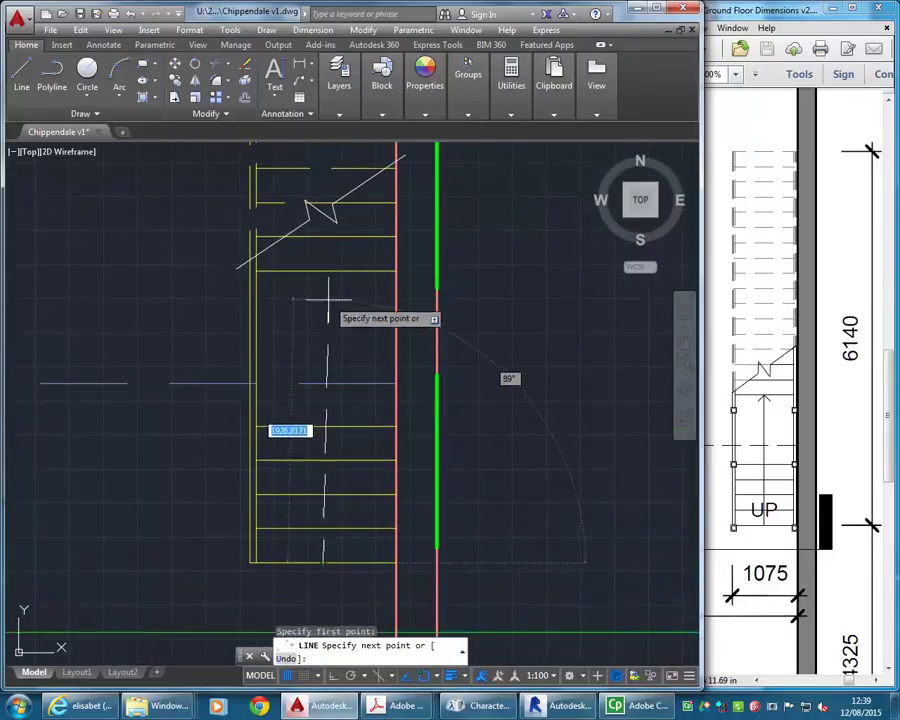
{"action": "scroll", "coordinate": [325, 238], "scroll_direction": "up", "scroll_amount": 2}
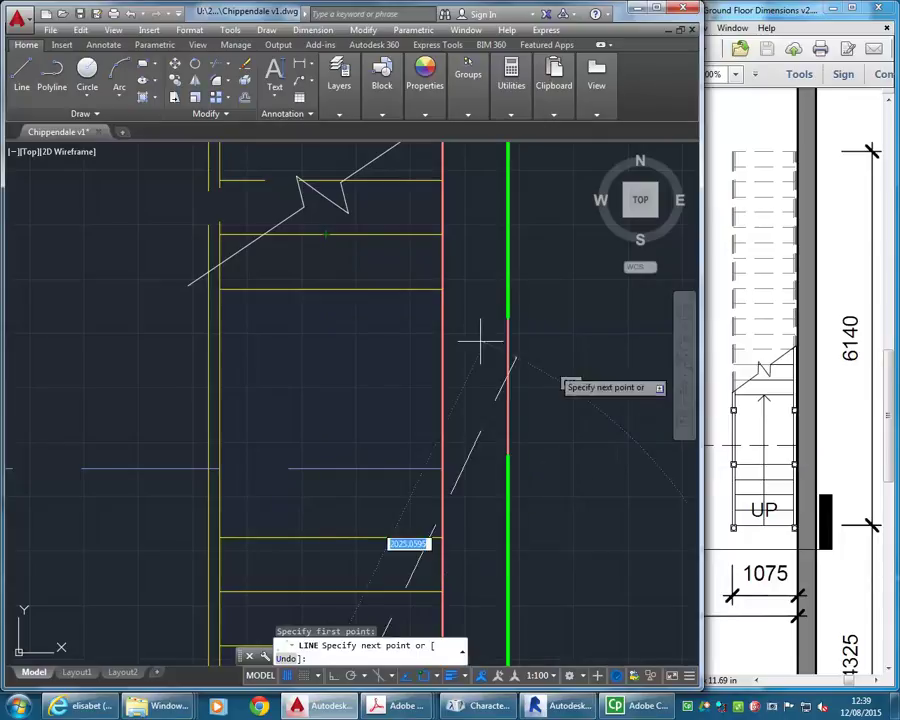
{"action": "left_click", "coordinate": [325, 235]}
{"action": "right_click", "coordinate": [354, 264]}
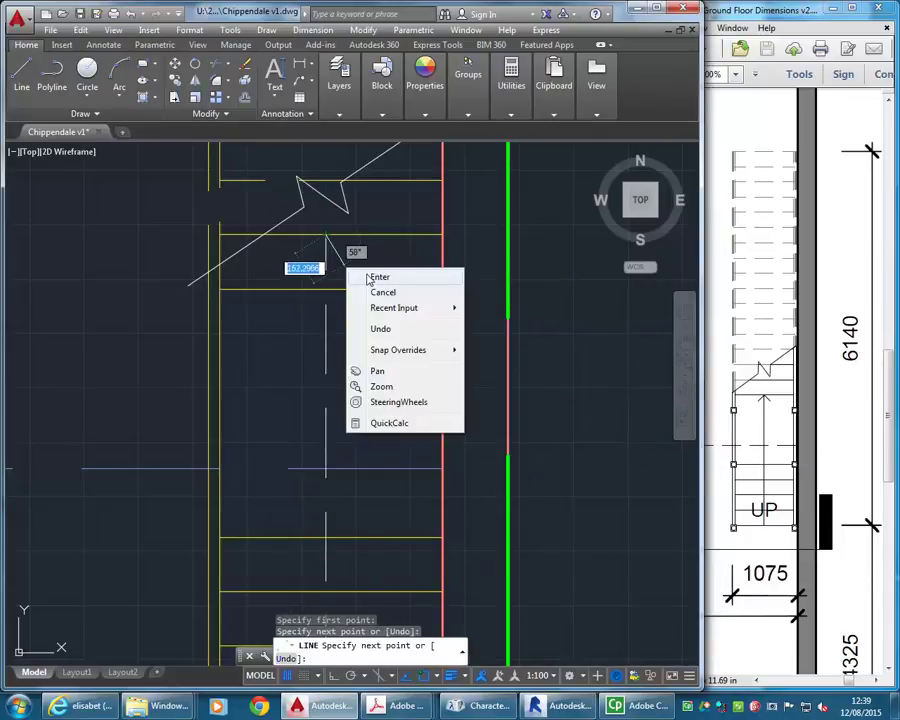
{"action": "left_click", "coordinate": [376, 276]}
Step: Change the A-ANNO-SYMBOL layer's linetype from HIDDEN2 to Continuous in the Layer Properties Manager
{"action": "left_click", "coordinate": [339, 85]}
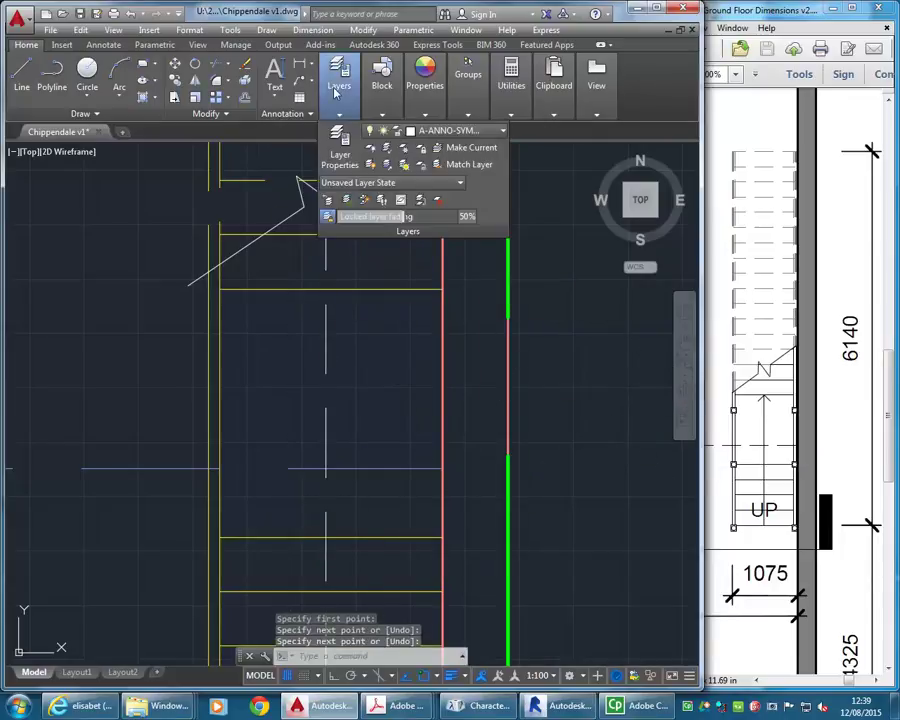
{"action": "left_click", "coordinate": [338, 155]}
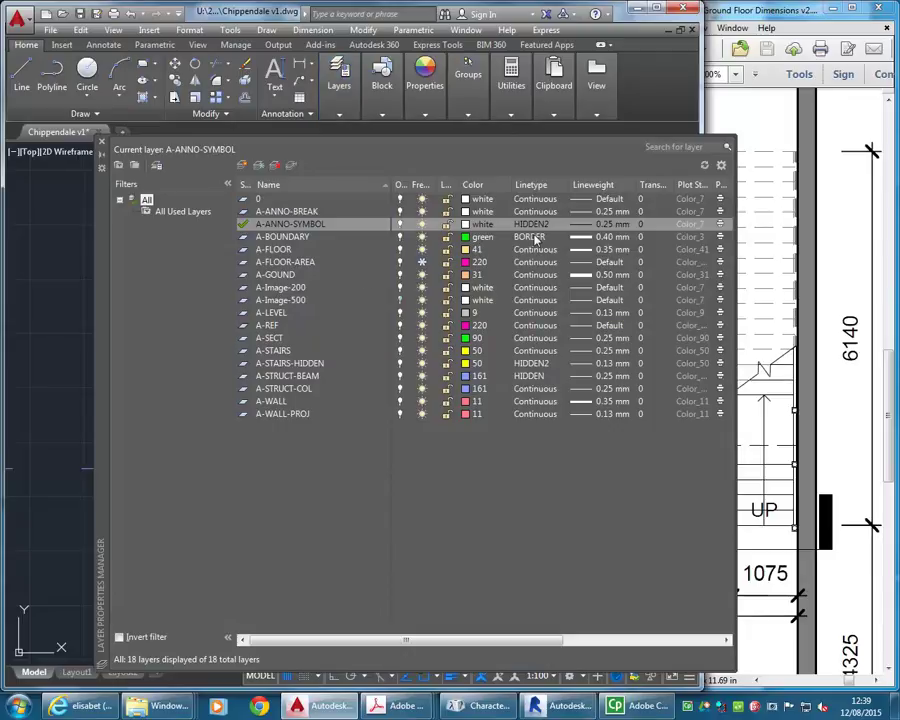
{"action": "left_click", "coordinate": [532, 225]}
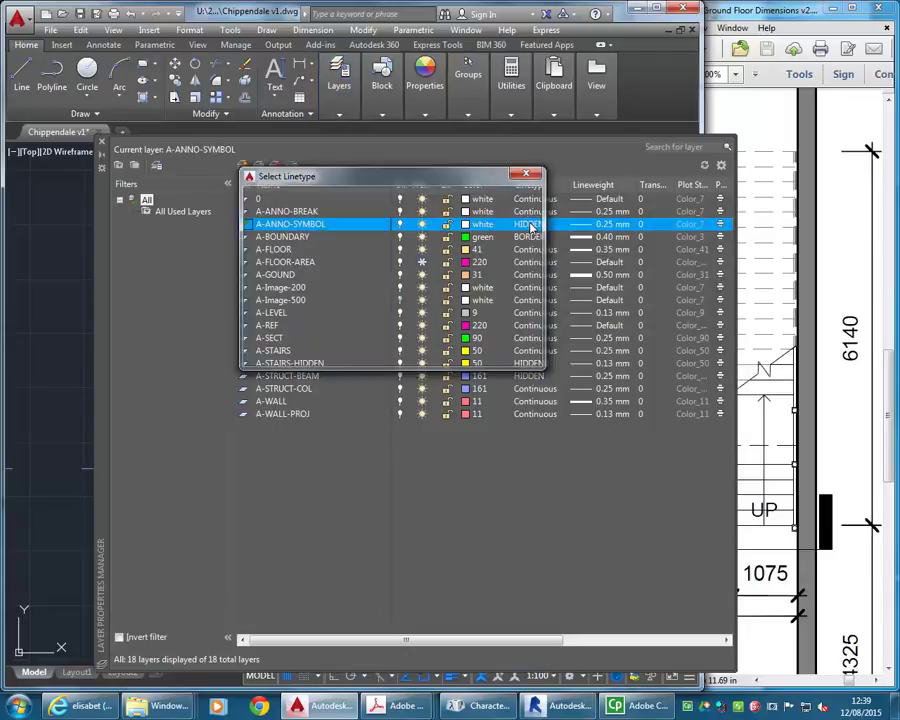
{"action": "left_click", "coordinate": [263, 249]}
{"action": "left_click", "coordinate": [297, 349]}
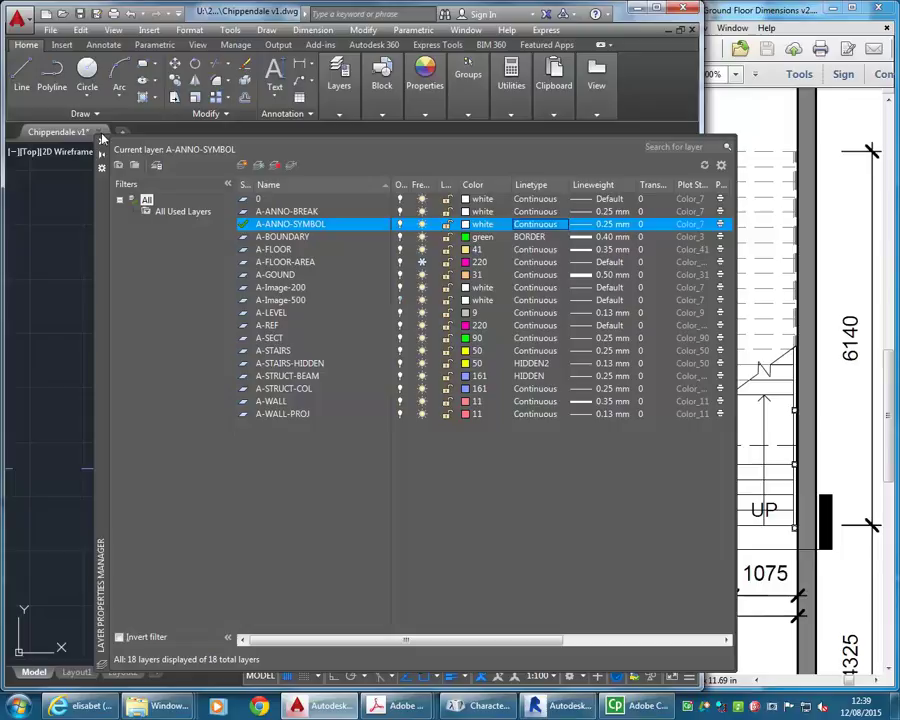
{"action": "left_click", "coordinate": [101, 141]}
Step: Draw a short diagonal stroke from the top endpoint of the stair direction line
{"action": "scroll", "coordinate": [350, 318], "scroll_direction": "up", "scroll_amount": 4}
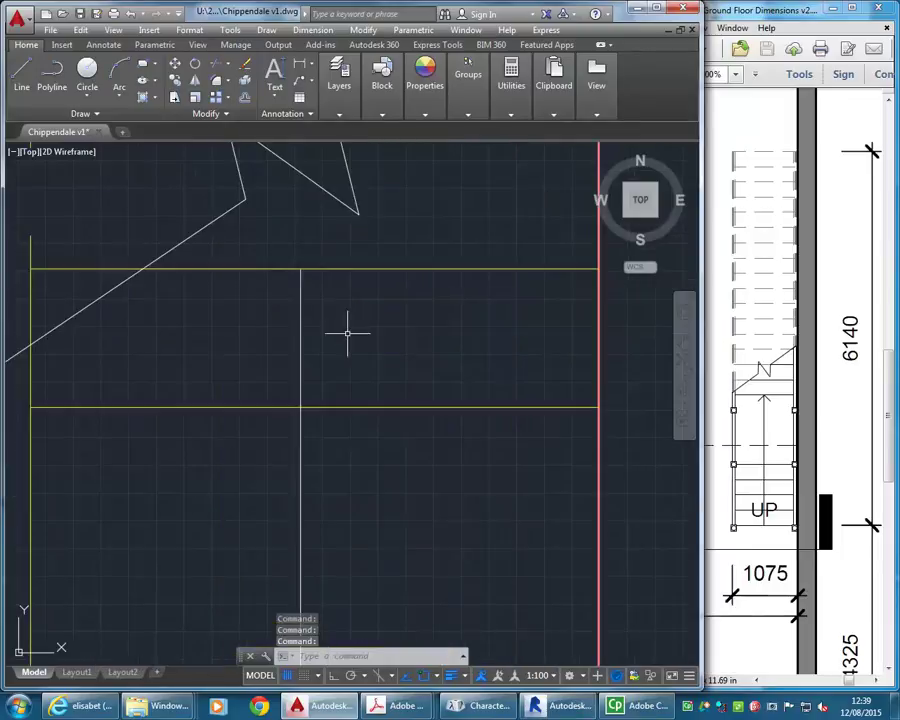
{"action": "middle_click_drag", "start_coordinate": [344, 332], "coordinate": [420, 358]}
{"action": "left_click", "coordinate": [21, 72]}
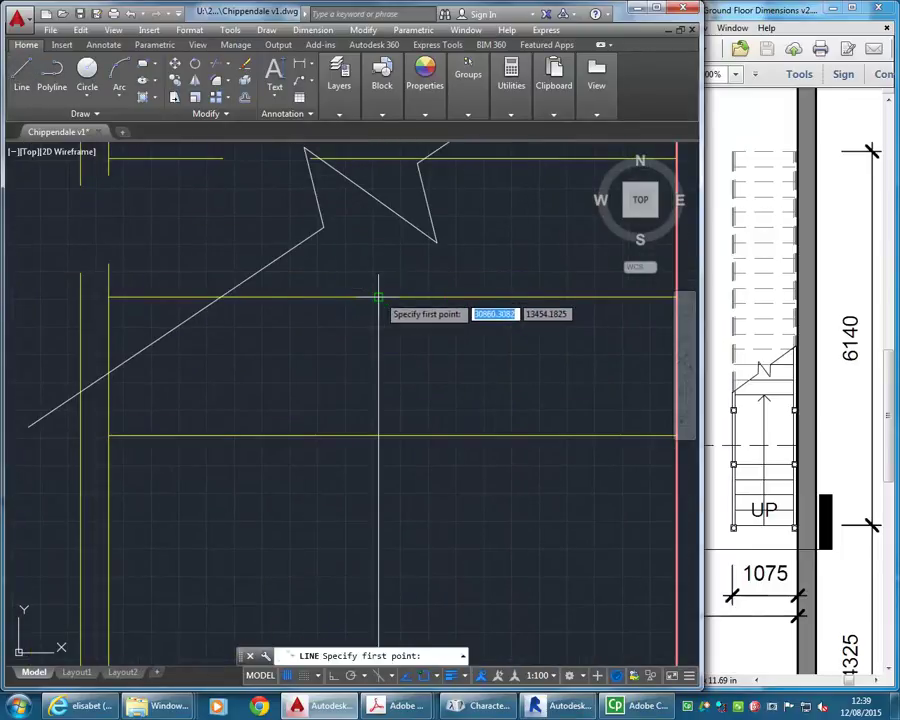
{"action": "left_click", "coordinate": [378, 297]}
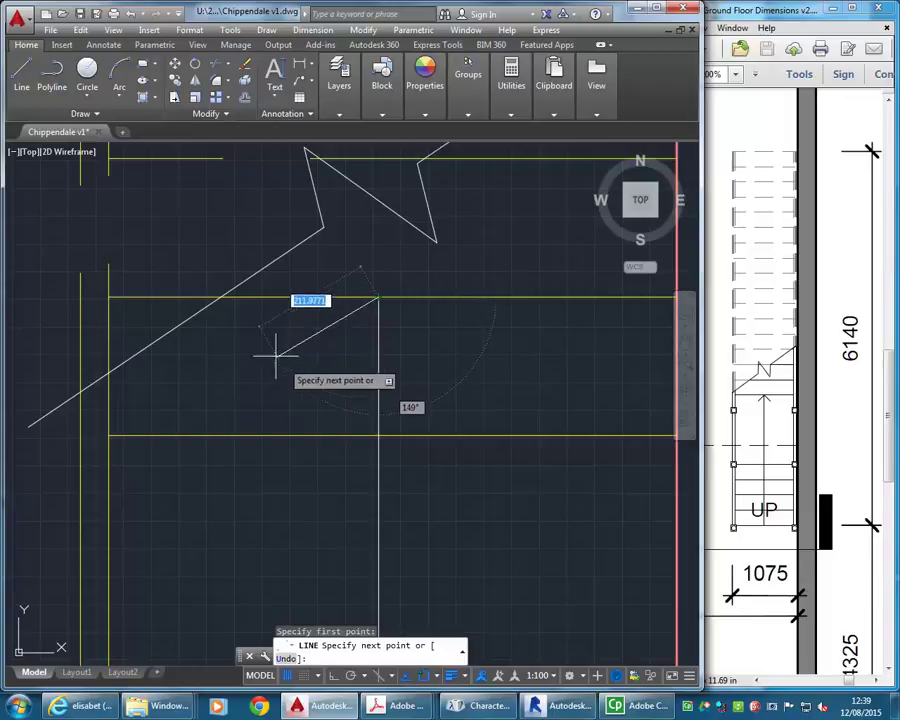
{"action": "right_click", "coordinate": [301, 325]}
{"action": "left_click", "coordinate": [322, 332]}
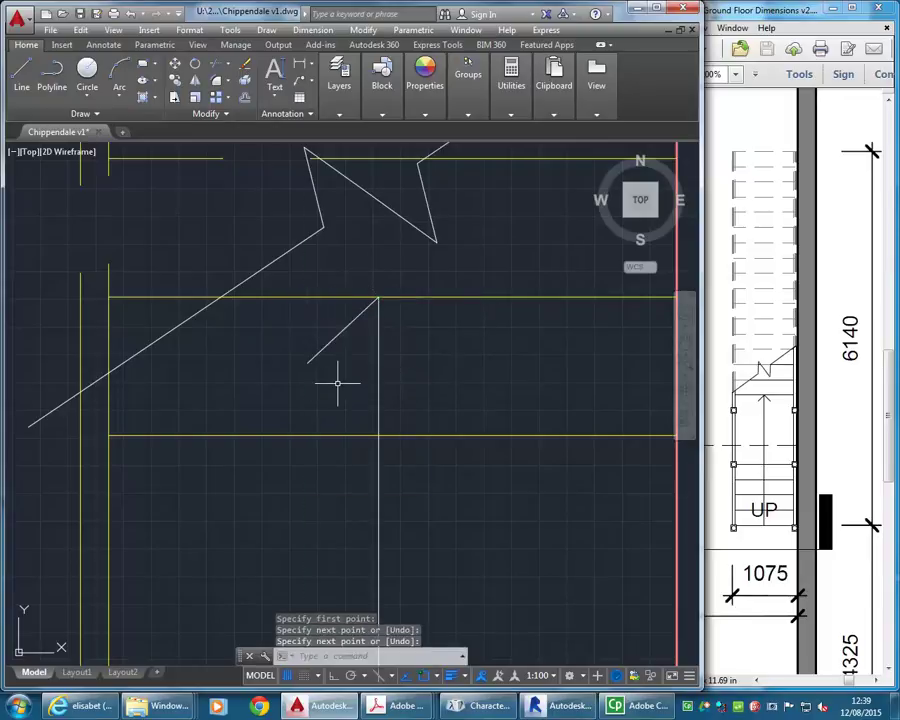
Step: Mirror the stroke across the vertical stair line, keeping the original, to form the arrowhead
{"action": "left_click", "coordinate": [337, 383]}
{"action": "left_click", "coordinate": [293, 331]}
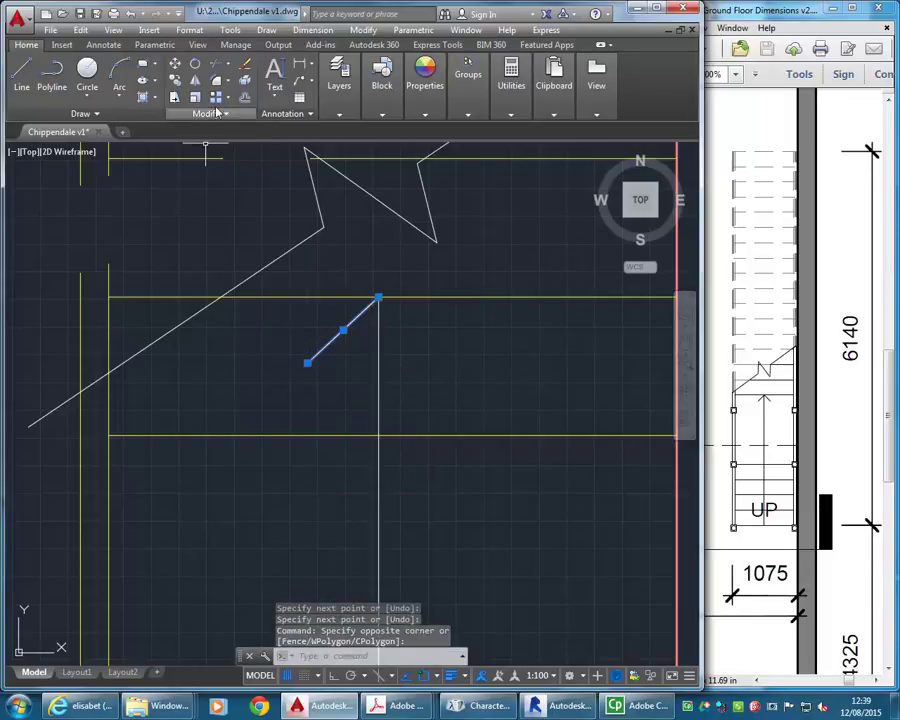
{"action": "left_click", "coordinate": [199, 84]}
{"action": "left_click", "coordinate": [378, 298]}
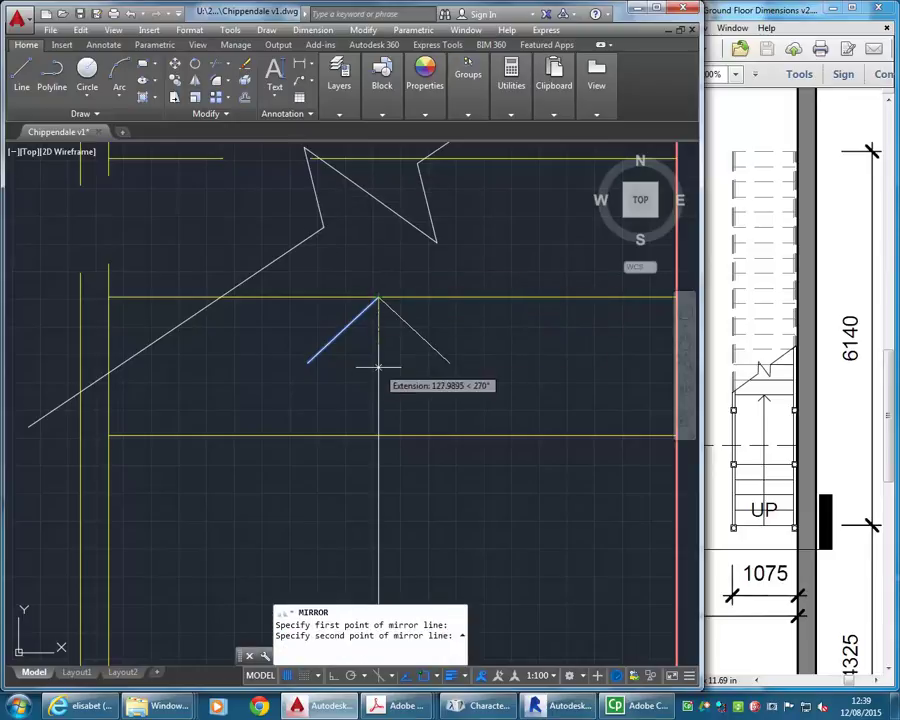
{"action": "left_click", "coordinate": [378, 424]}
{"action": "right_click", "coordinate": [376, 422]}
{"action": "left_click", "coordinate": [400, 421]}
{"action": "scroll", "coordinate": [344, 394], "scroll_direction": "down", "scroll_amount": 4}
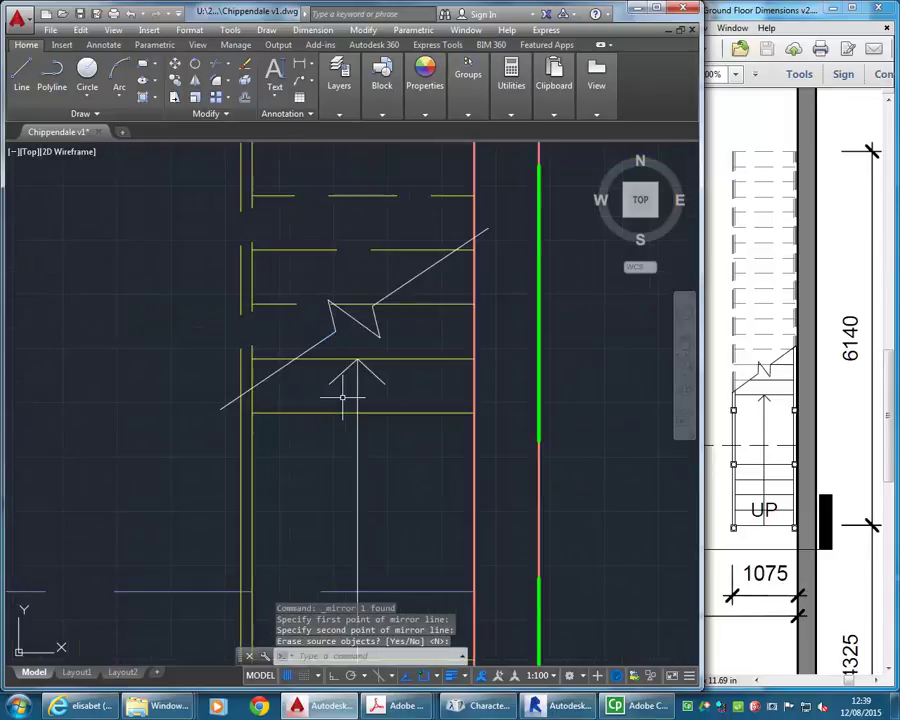
{"action": "scroll", "coordinate": [363, 488], "scroll_direction": "down", "scroll_amount": 2}
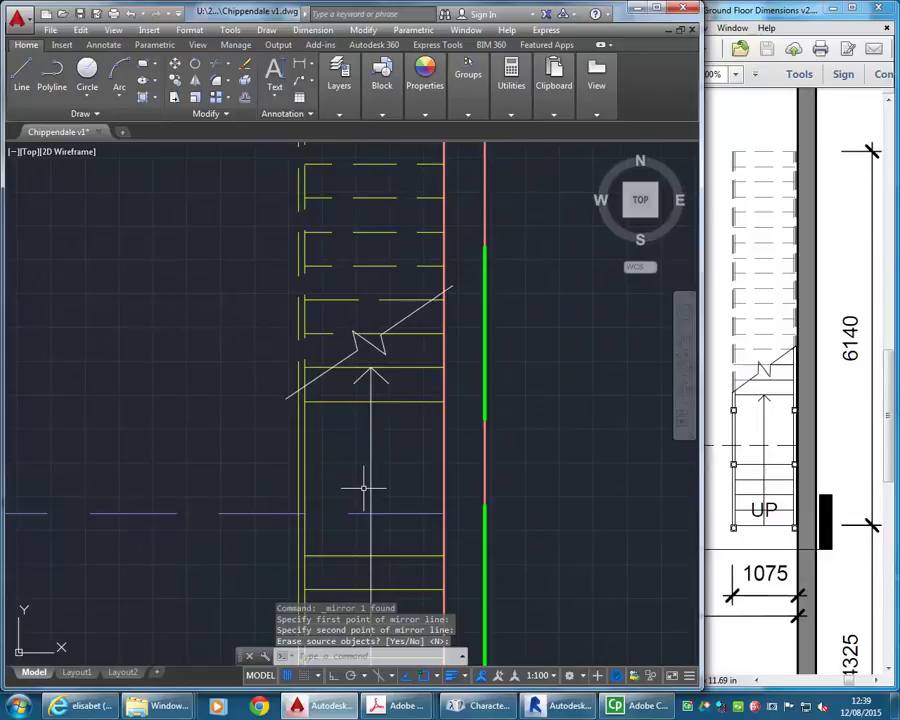
{"action": "scroll", "coordinate": [363, 426], "scroll_direction": "down", "scroll_amount": 2}
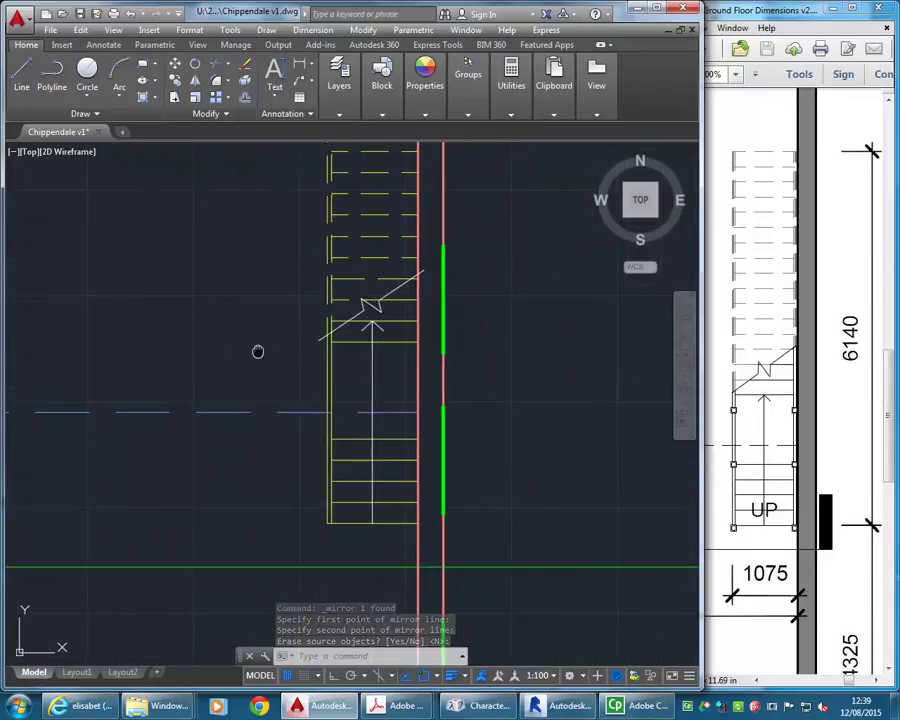
{"action": "scroll", "coordinate": [290, 355], "scroll_direction": "down", "scroll_amount": 2}
{"action": "scroll", "coordinate": [301, 357], "scroll_direction": "down", "scroll_amount": 6}
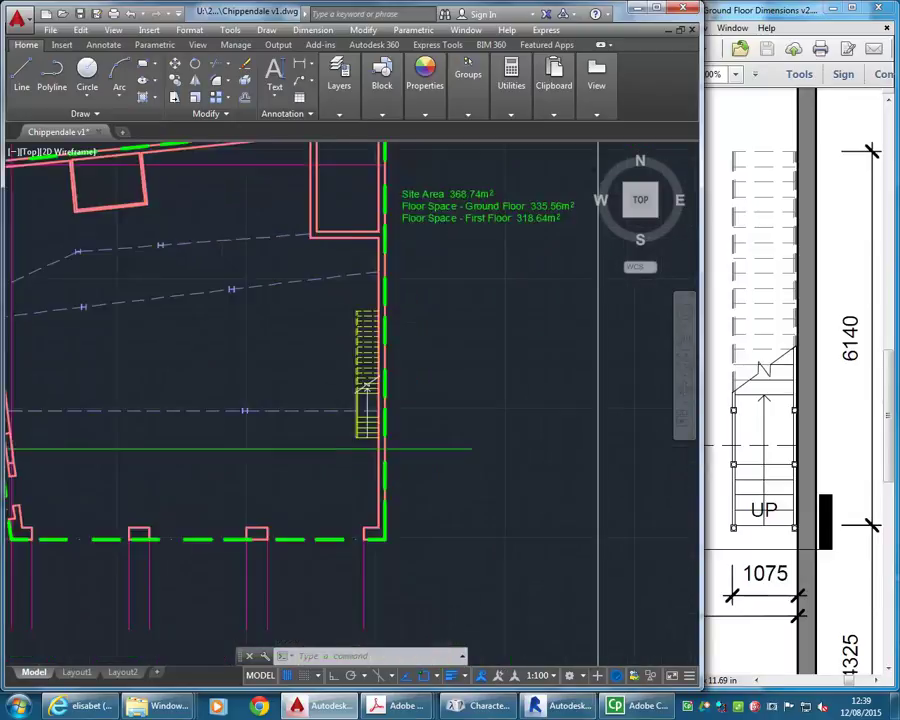
{"action": "mouse_move", "coordinate": [322, 404]}
{"action": "middle_mouse_down"}
{"action": "mouse_move", "coordinate": [332, 412]}
{"action": "mouse_move", "coordinate": [310, 464]}
{"action": "middle_mouse_up"}
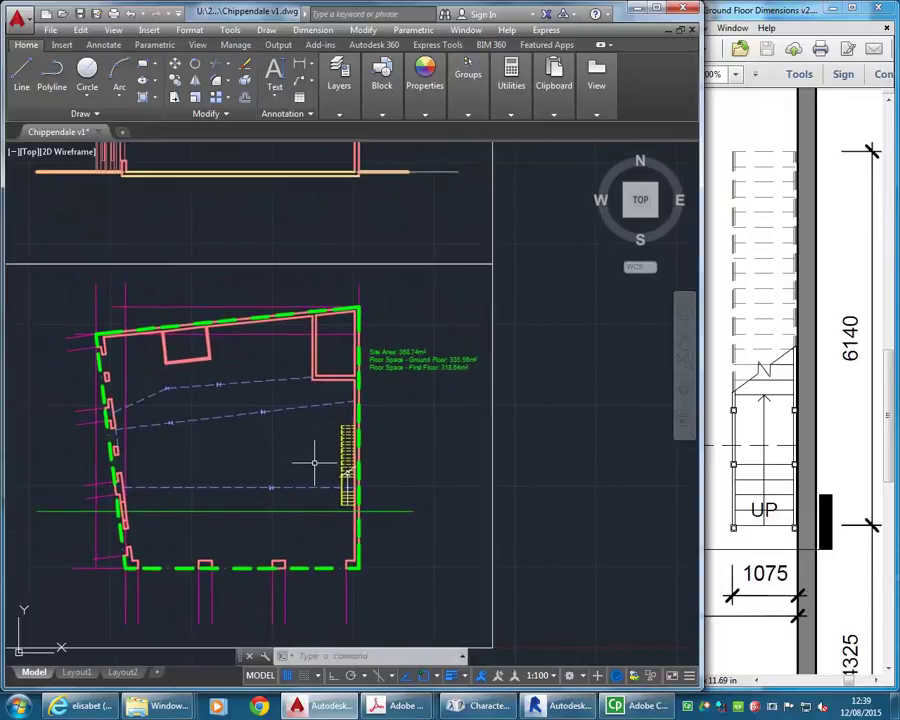
{"action": "scroll", "coordinate": [311, 500], "scroll_direction": "down", "scroll_amount": 2}
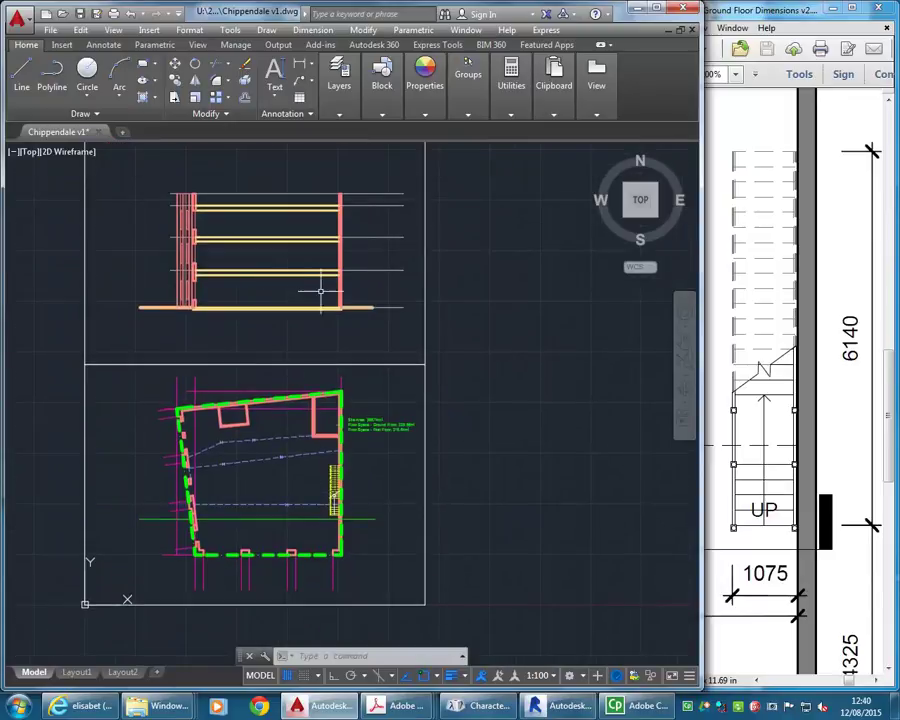
{"action": "scroll", "coordinate": [330, 440], "scroll_direction": "up", "scroll_amount": 2}
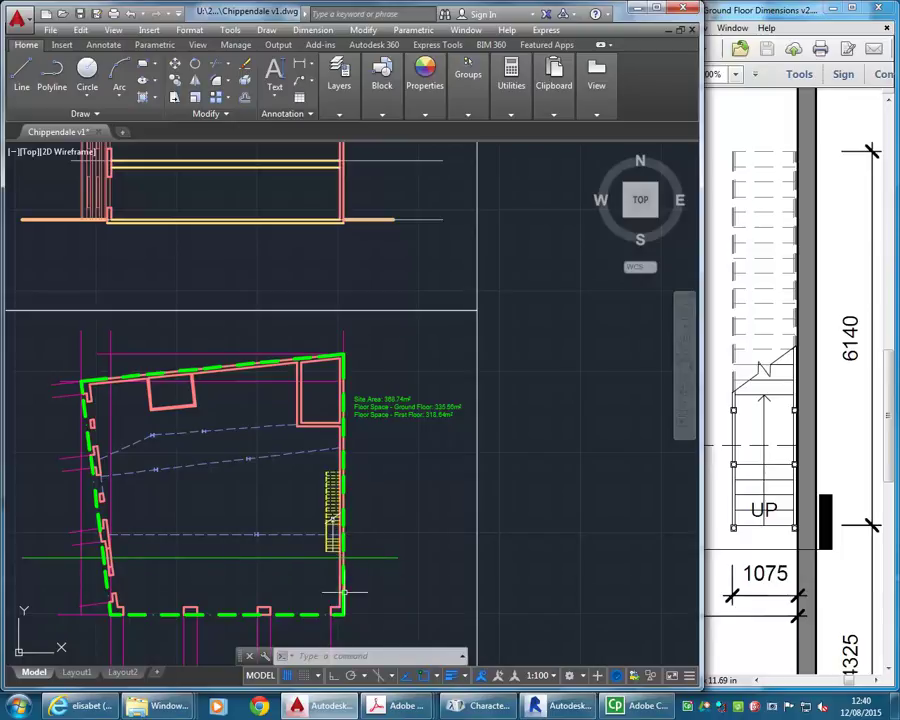
{"action": "middle_click_drag", "start_coordinate": [262, 396], "coordinate": [287, 401]}
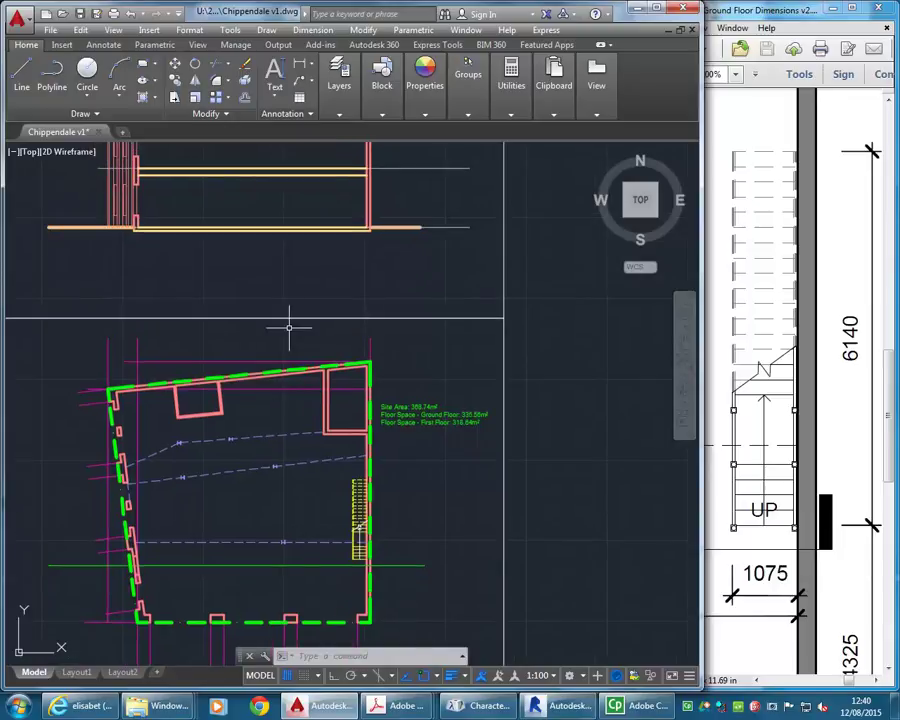
{"action": "middle_click_drag", "start_coordinate": [285, 301], "coordinate": [299, 306]}
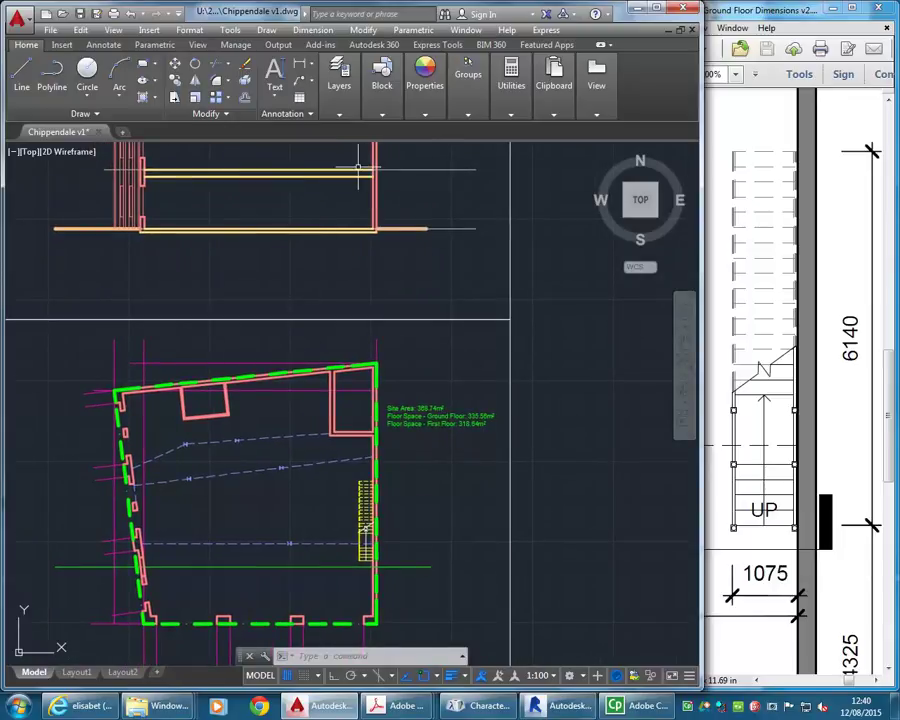
{"action": "scroll", "coordinate": [358, 566], "scroll_direction": "up", "scroll_amount": 3}
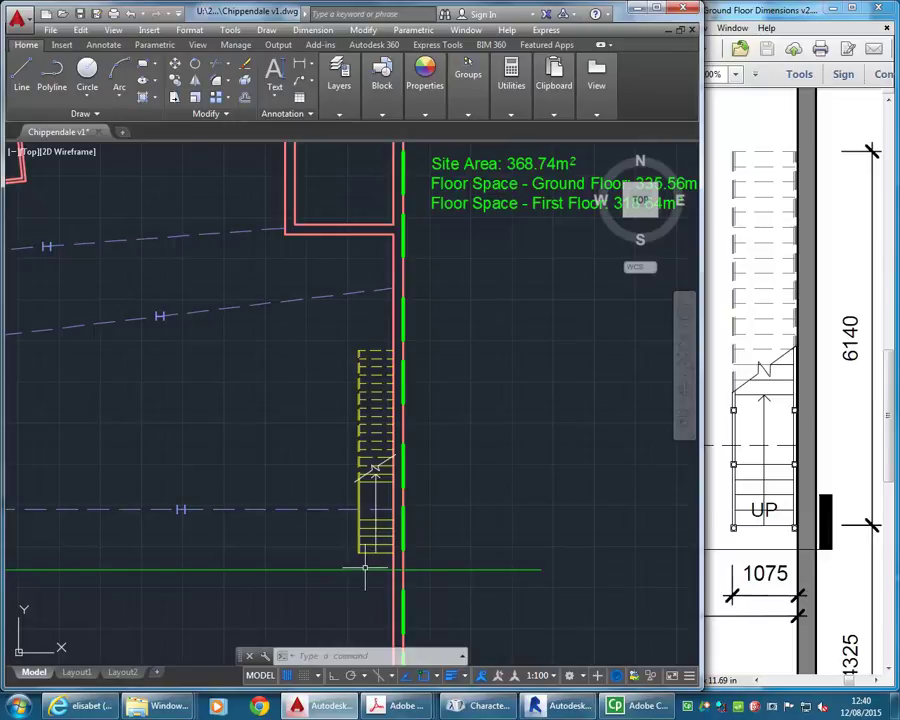
Step: Draw a vertical line from the stair's lower corner up to the top yellow line
{"action": "key", "text": "l"}
{"action": "key", "text": "Return"}
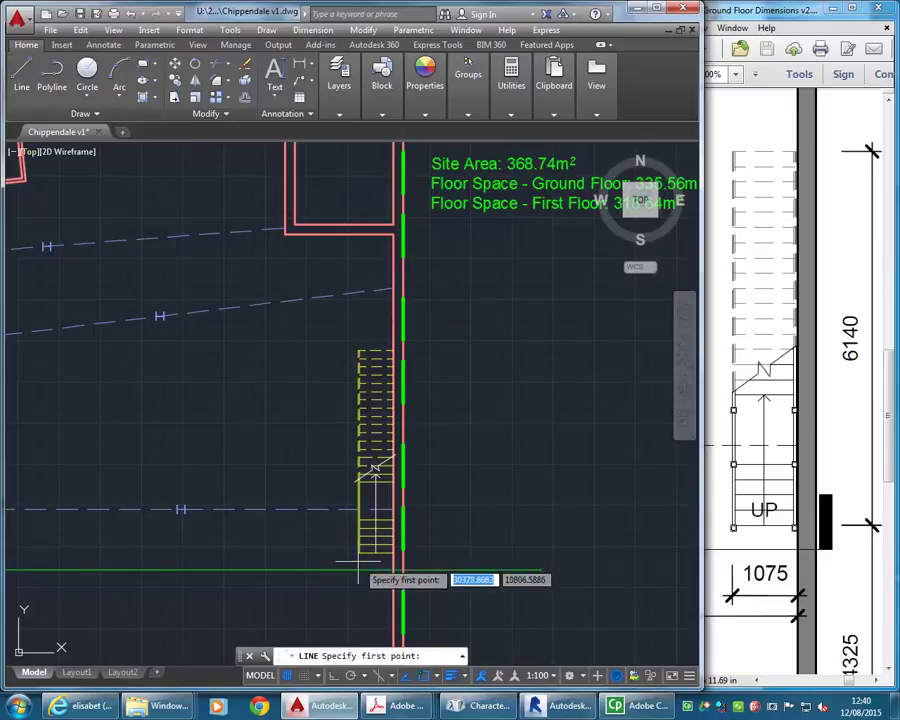
{"action": "scroll", "coordinate": [366, 540], "scroll_direction": "up", "scroll_amount": 5}
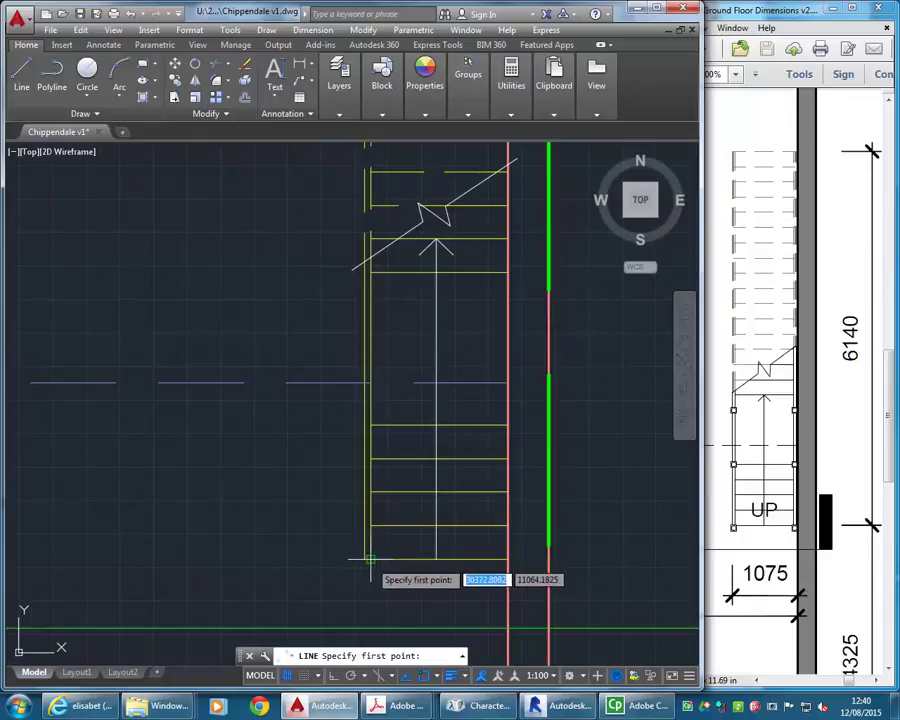
{"action": "left_click", "coordinate": [370, 558]}
{"action": "scroll", "coordinate": [356, 372], "scroll_direction": "down", "scroll_amount": 5}
{"action": "middle_click_drag", "start_coordinate": [379, 290], "coordinate": [377, 385]}
{"action": "scroll", "coordinate": [377, 380], "scroll_direction": "up", "scroll_amount": 4}
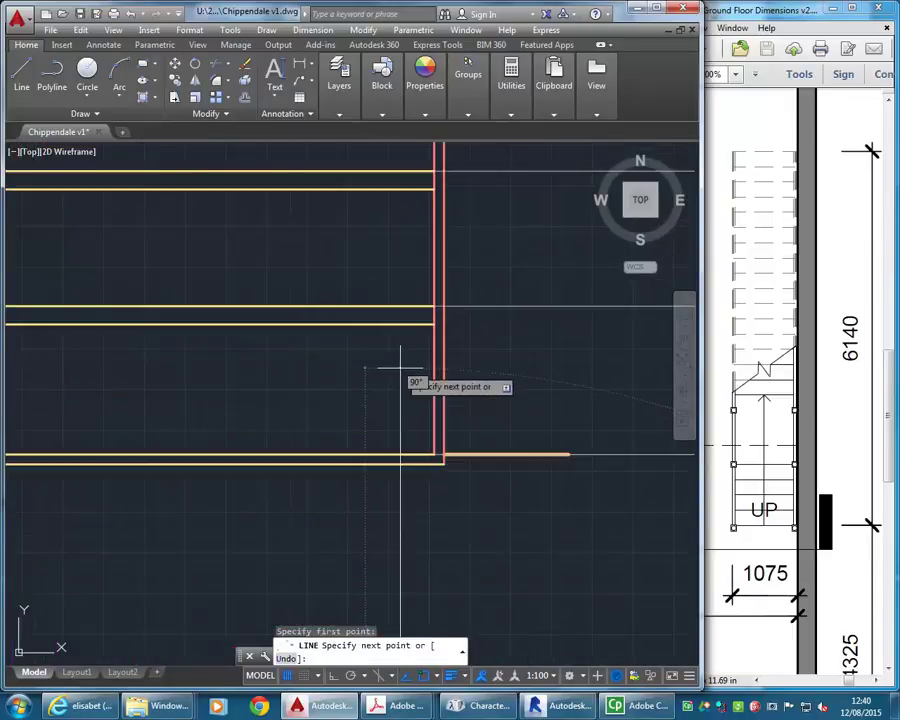
{"action": "left_click", "coordinate": [401, 307]}
{"action": "right_click", "coordinate": [384, 264]}
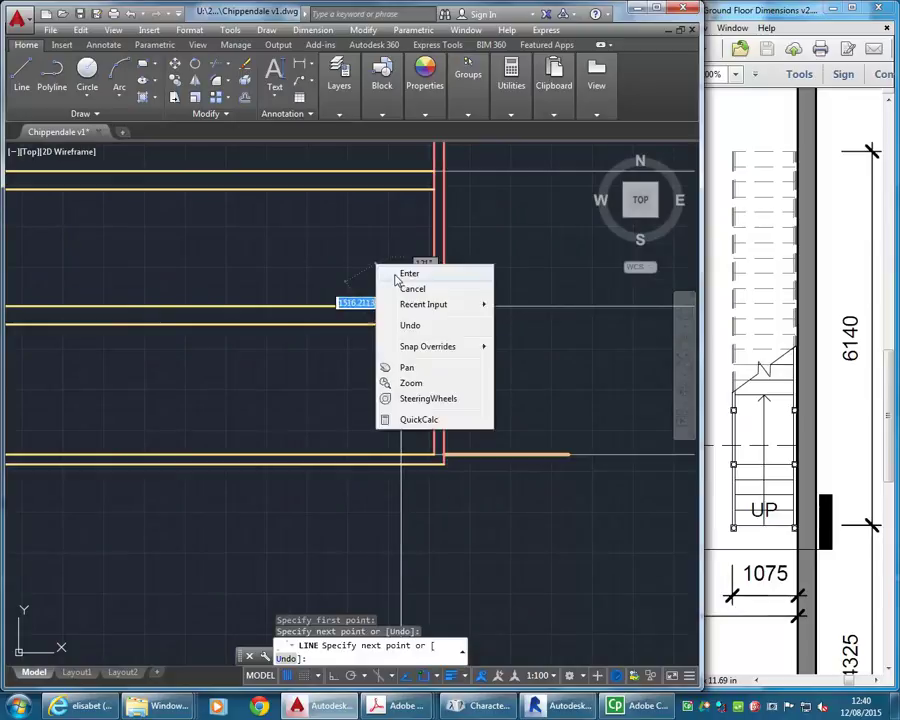
{"action": "left_click", "coordinate": [404, 268]}
{"action": "scroll", "coordinate": [370, 314], "scroll_direction": "up", "scroll_amount": 4}
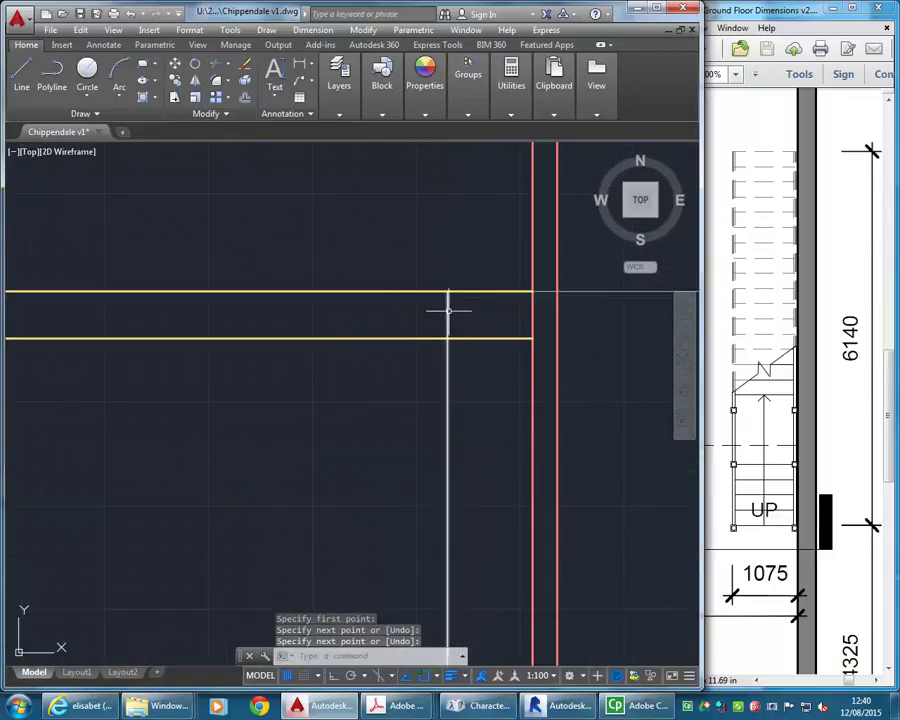
Step: Move the new vertical line onto the A-STAIRS layer
{"action": "left_click", "coordinate": [454, 398]}
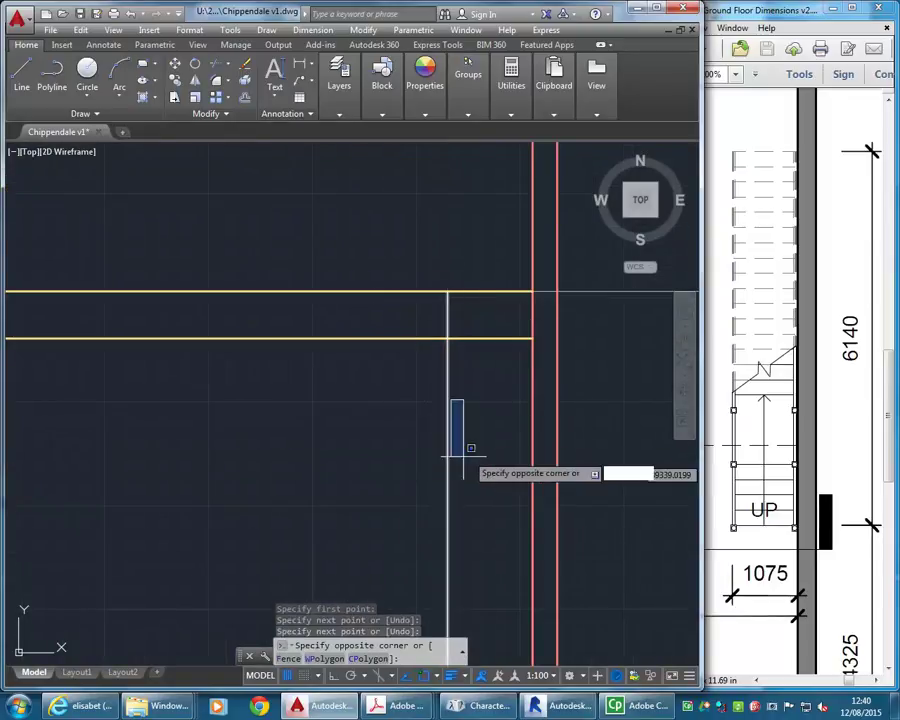
{"action": "left_click", "coordinate": [386, 482]}
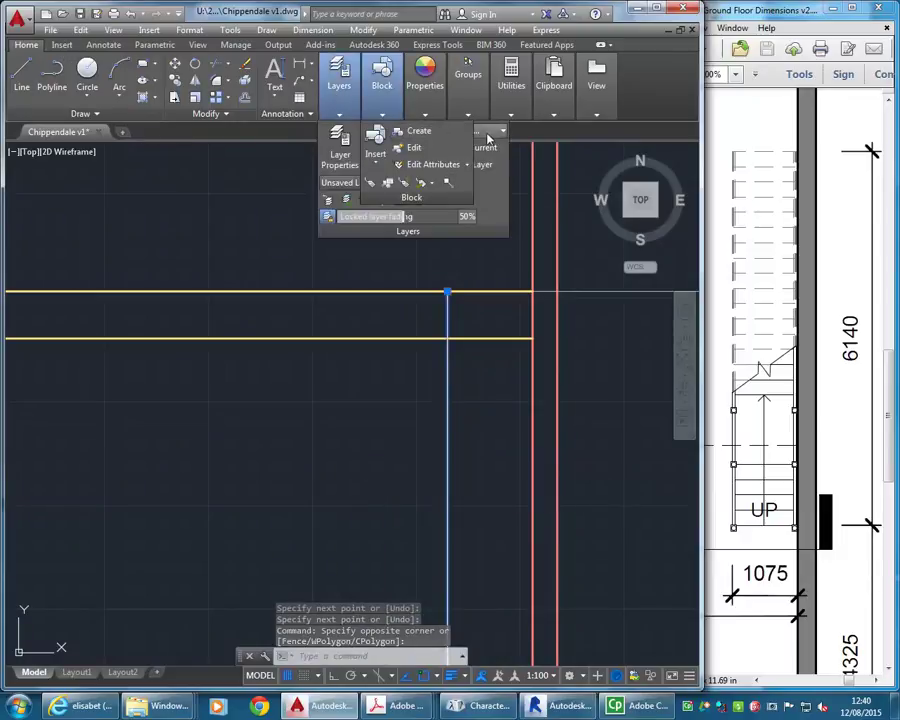
{"action": "mouse_move", "coordinate": [339, 80]}
{"action": "left_click", "coordinate": [488, 133]}
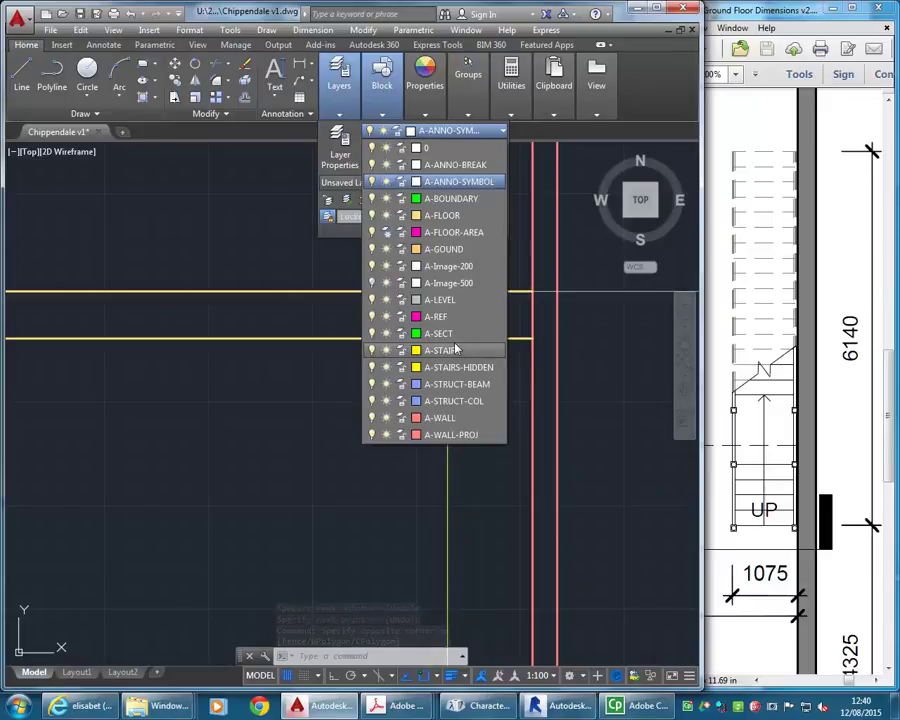
{"action": "left_click", "coordinate": [458, 352]}
{"action": "key", "text": "Escape"}
{"action": "key", "text": "Escape"}
{"action": "scroll", "coordinate": [367, 374], "scroll_direction": "down", "scroll_amount": 3}
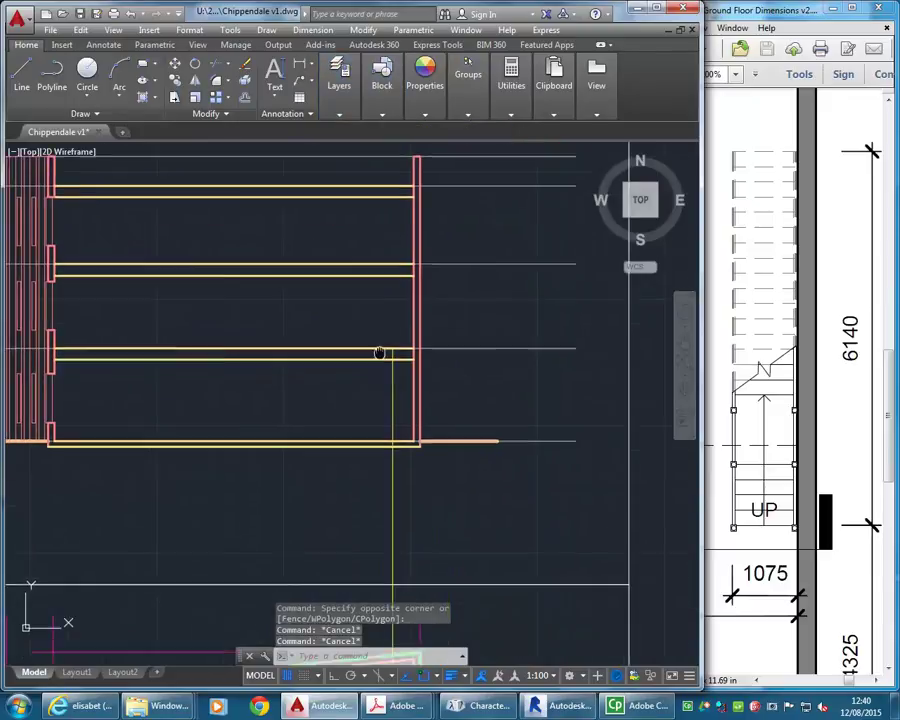
{"action": "scroll", "coordinate": [387, 347], "scroll_direction": "up", "scroll_amount": 2}
{"action": "scroll", "coordinate": [383, 360], "scroll_direction": "up", "scroll_amount": 3}
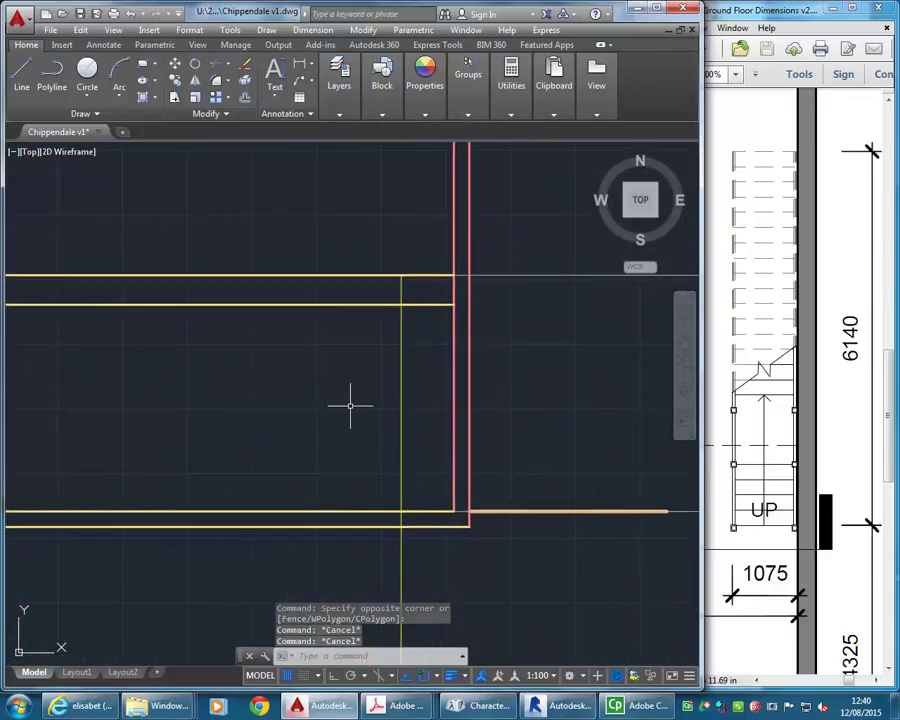
Step: Trim the vertical line's overhanging stub at the lower yellow line
{"action": "type", "text": "tr"}
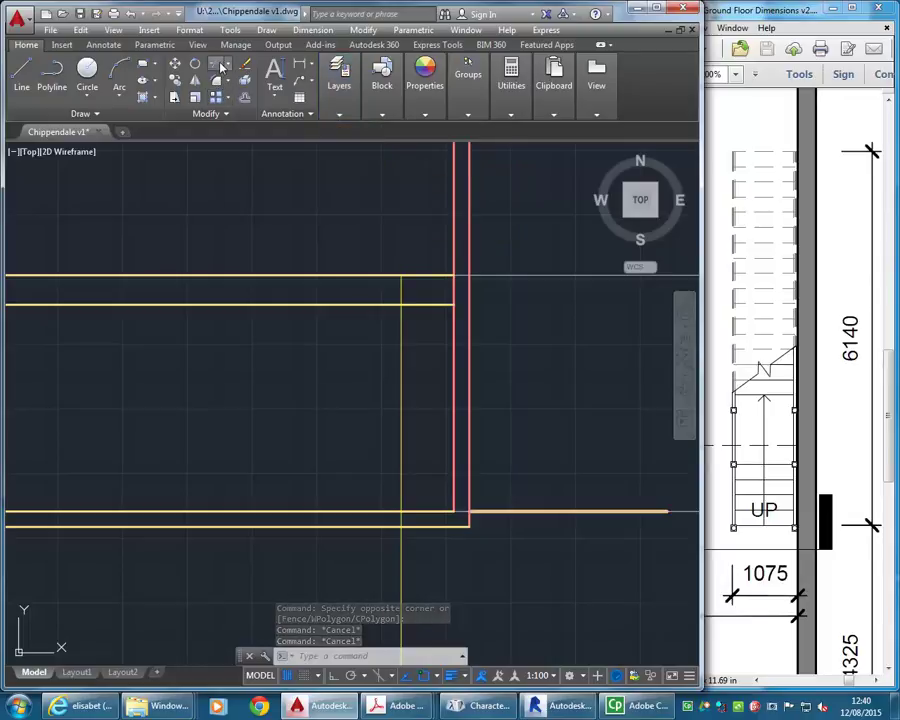
{"action": "key", "text": "Return"}
{"action": "left_click", "coordinate": [364, 512]}
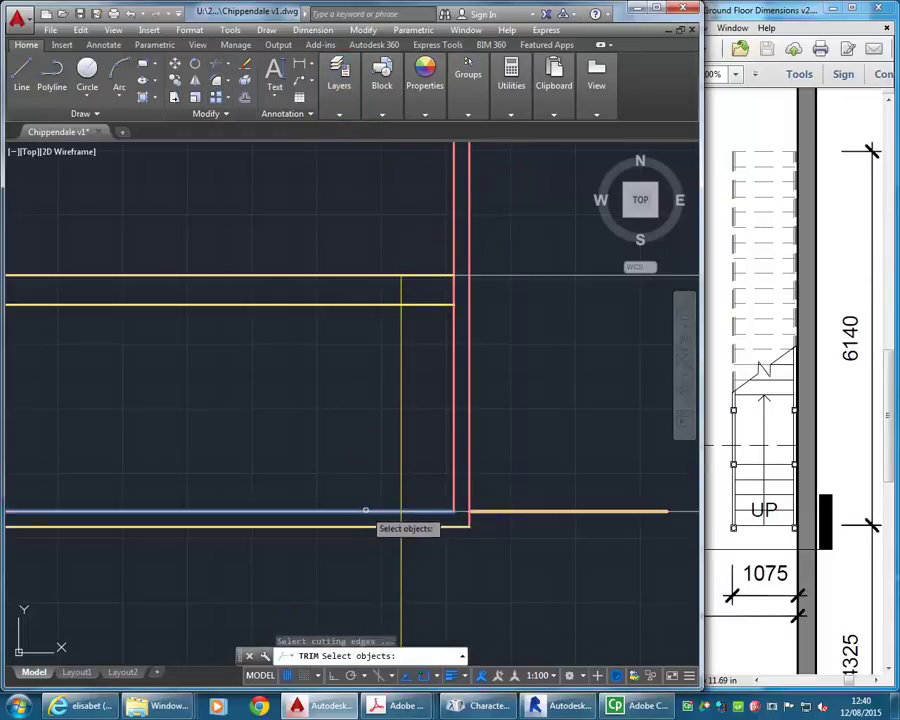
{"action": "key", "text": "Return"}
{"action": "right_click", "coordinate": [340, 458]}
{"action": "left_click", "coordinate": [362, 462]}
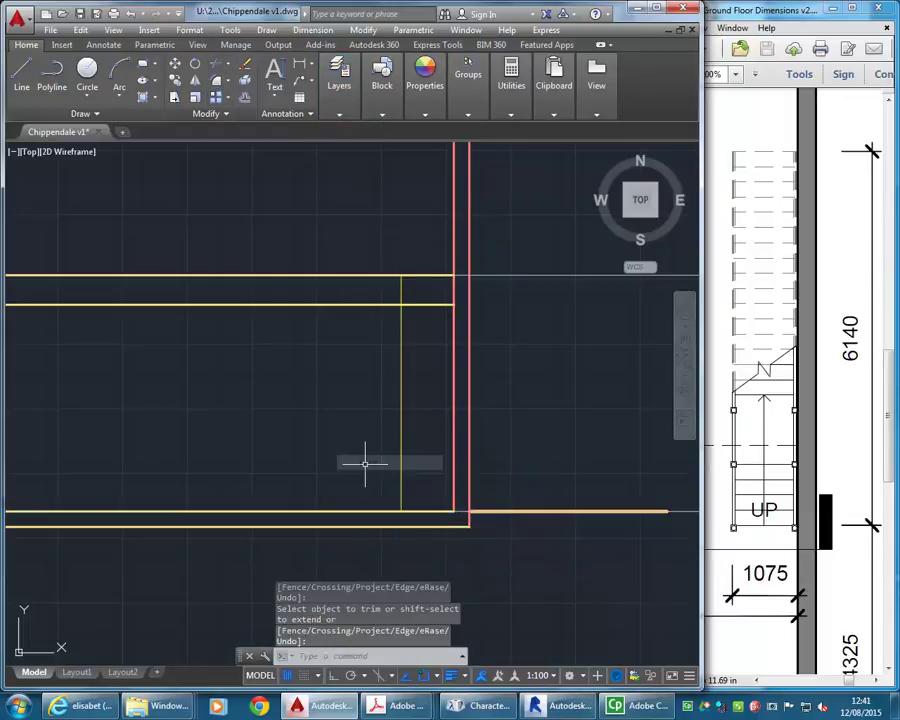
{"action": "scroll", "coordinate": [362, 462], "scroll_direction": "down", "scroll_amount": 5}
{"action": "middle_click_drag", "start_coordinate": [362, 462], "coordinate": [355, 180]}
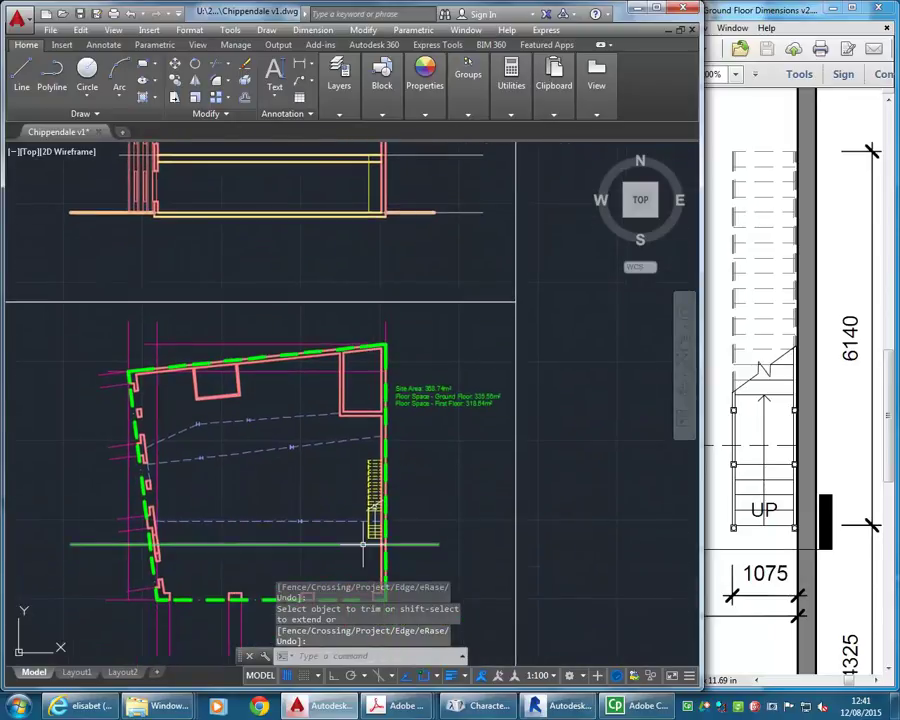
{"action": "scroll", "coordinate": [385, 500], "scroll_direction": "up", "scroll_amount": 5}
Step: Turn on Ortho mode and cancel the first line attempt
{"action": "left_click", "coordinate": [21, 75]}
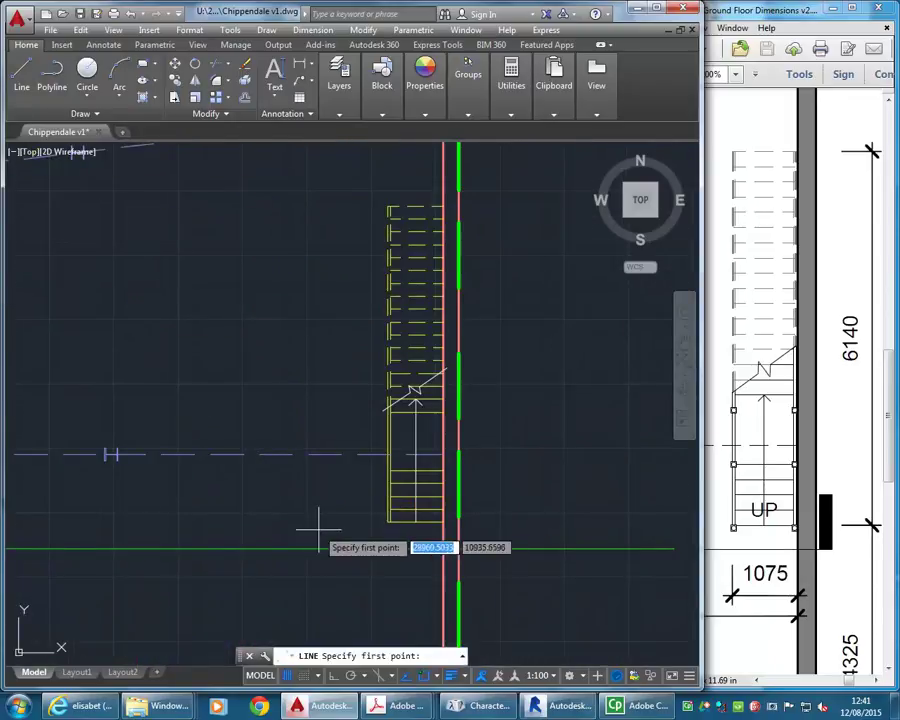
{"action": "scroll", "coordinate": [320, 530], "scroll_direction": "up", "scroll_amount": 4}
{"action": "left_click", "coordinate": [481, 503]}
{"action": "scroll", "coordinate": [424, 470], "scroll_direction": "down", "scroll_amount": 3}
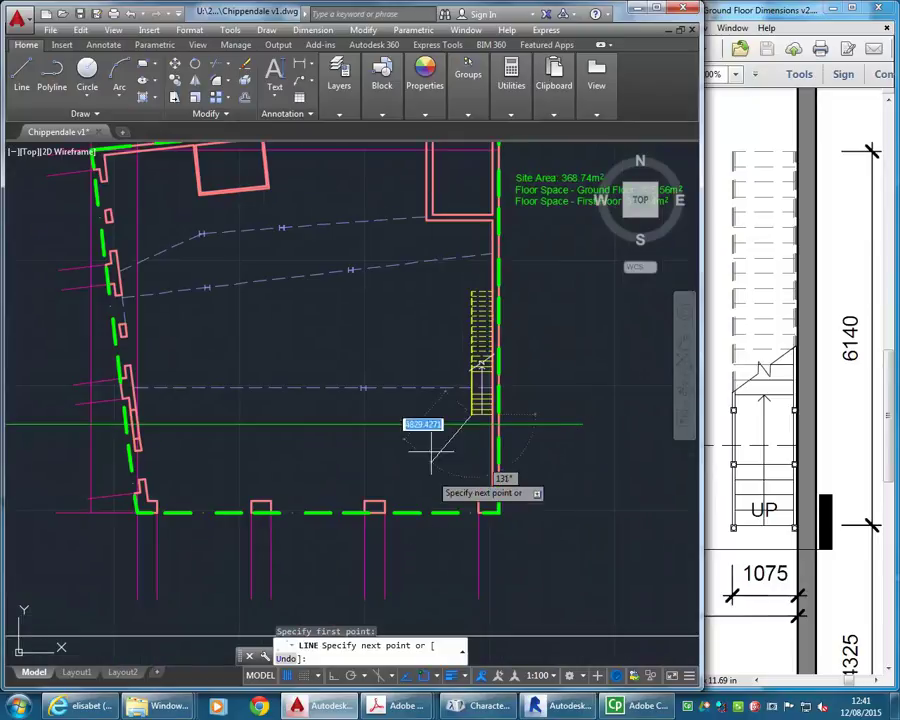
{"action": "scroll", "coordinate": [456, 400], "scroll_direction": "up", "scroll_amount": 4}
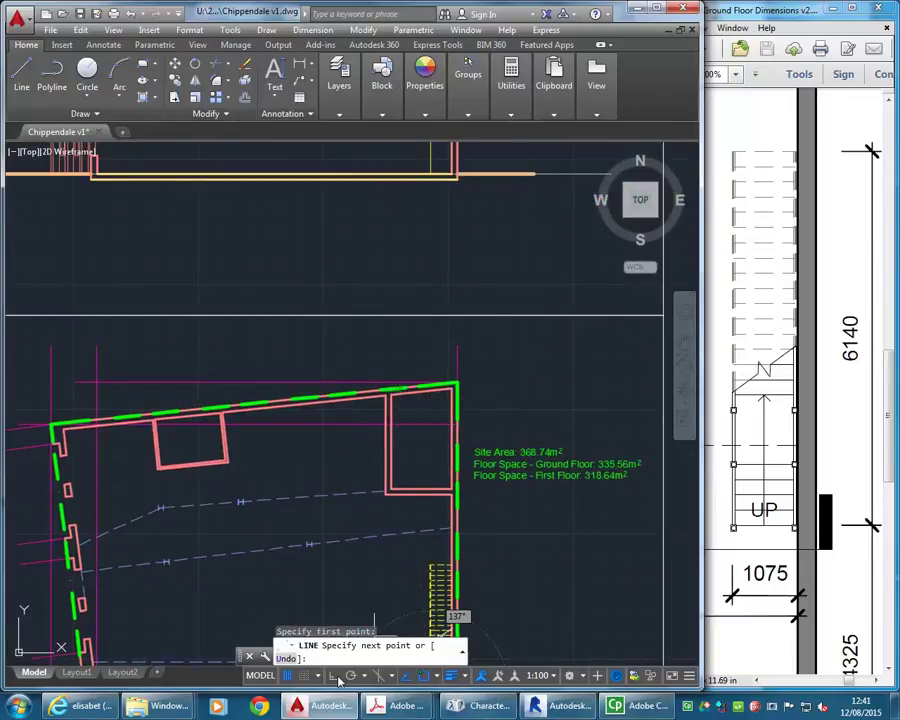
{"action": "left_click", "coordinate": [336, 677]}
{"action": "scroll", "coordinate": [370, 230], "scroll_direction": "up", "scroll_amount": 3}
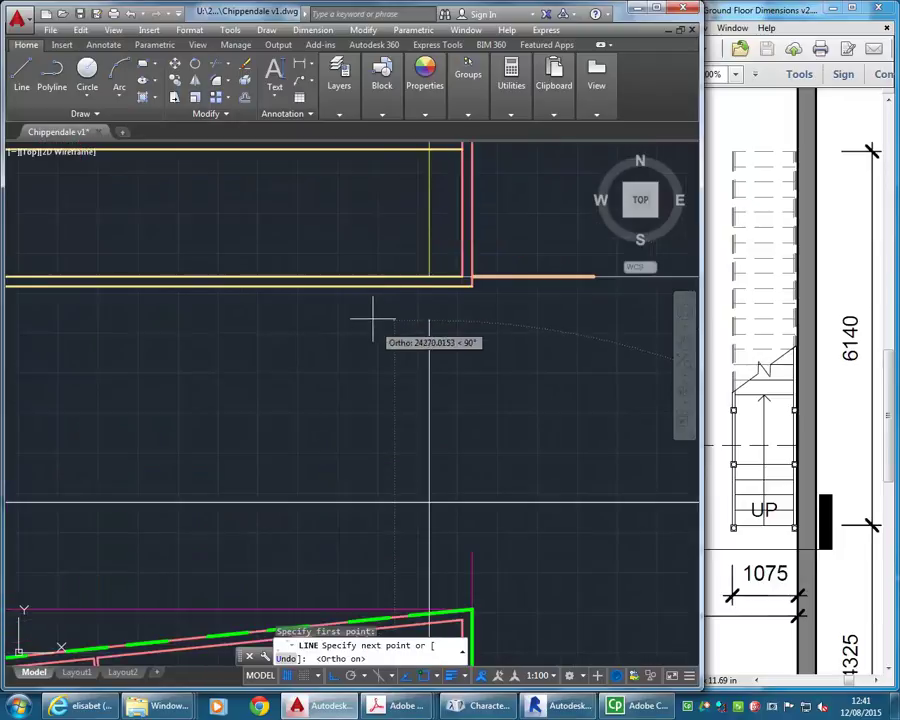
{"action": "right_click", "coordinate": [373, 320]}
{"action": "left_click", "coordinate": [396, 338]}
{"action": "scroll", "coordinate": [376, 388], "scroll_direction": "down", "scroll_amount": 2}
{"action": "scroll", "coordinate": [376, 388], "scroll_direction": "down", "scroll_amount": 1}
Step: Draw a vertical line from the stair's bottom-left corner up to the wall corner
{"action": "right_click", "coordinate": [346, 300]}
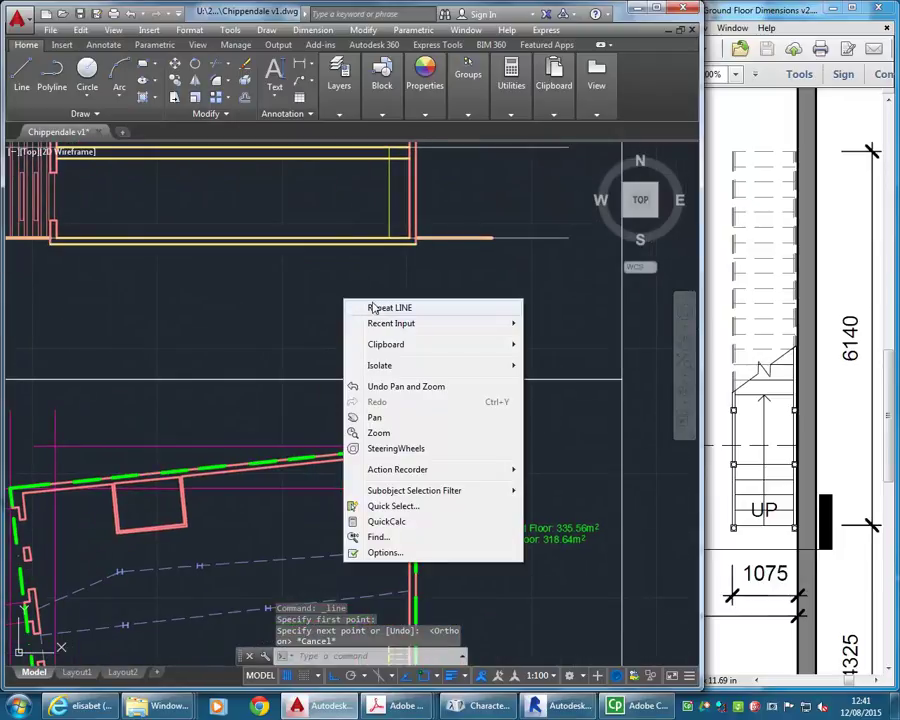
{"action": "left_click", "coordinate": [373, 308]}
{"action": "scroll", "coordinate": [310, 434], "scroll_direction": "up", "scroll_amount": 4}
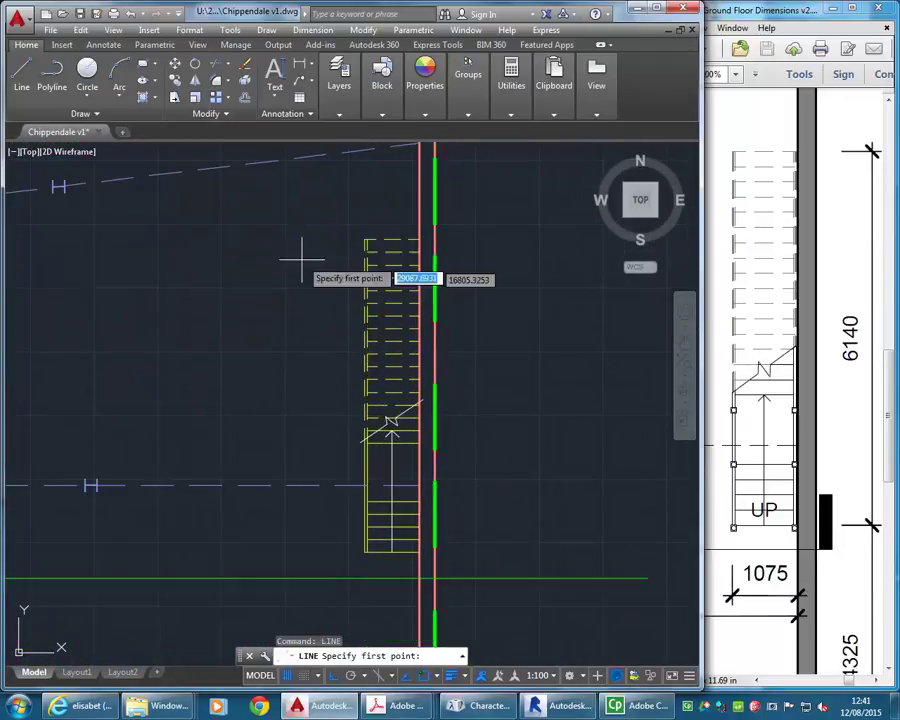
{"action": "left_click", "coordinate": [331, 550]}
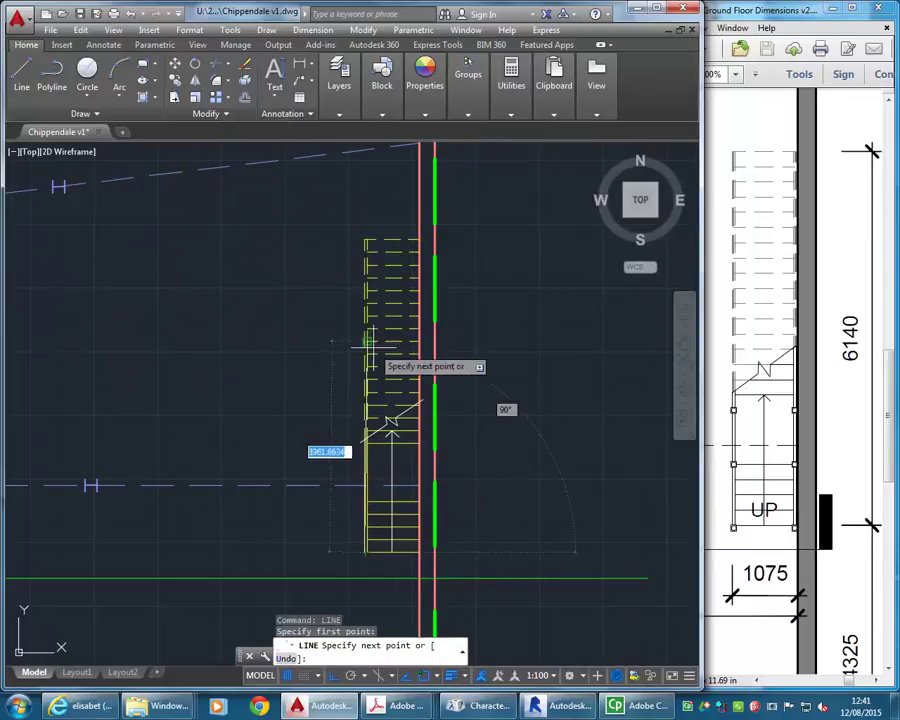
{"action": "scroll", "coordinate": [366, 297], "scroll_direction": "down", "scroll_amount": 5}
{"action": "scroll", "coordinate": [336, 270], "scroll_direction": "up", "scroll_amount": 6}
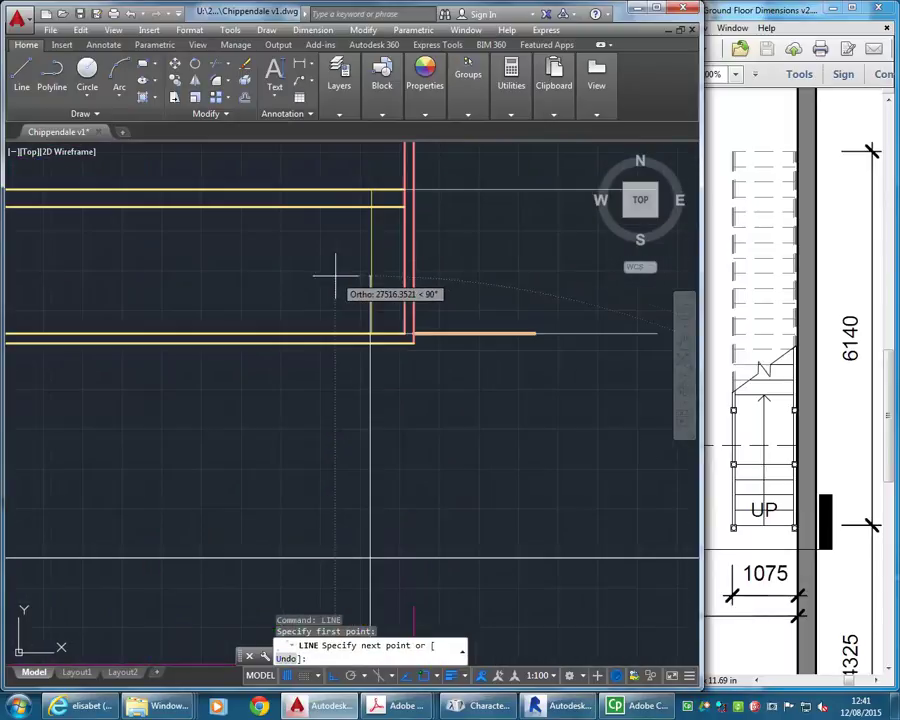
{"action": "scroll", "coordinate": [355, 210], "scroll_direction": "up", "scroll_amount": 4}
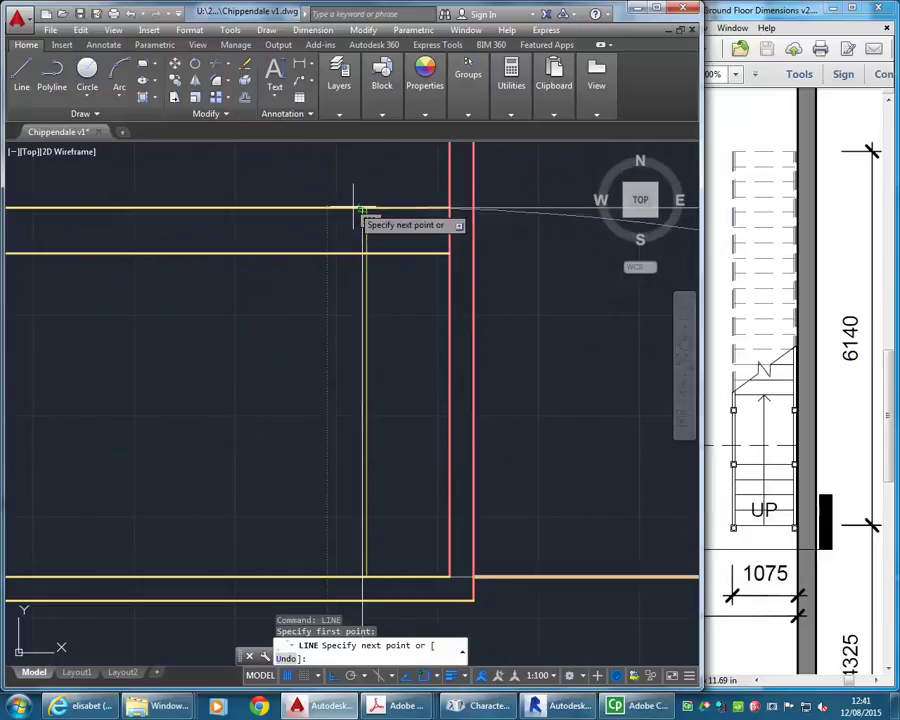
{"action": "left_click", "coordinate": [362, 210]}
{"action": "key", "text": "Return"}
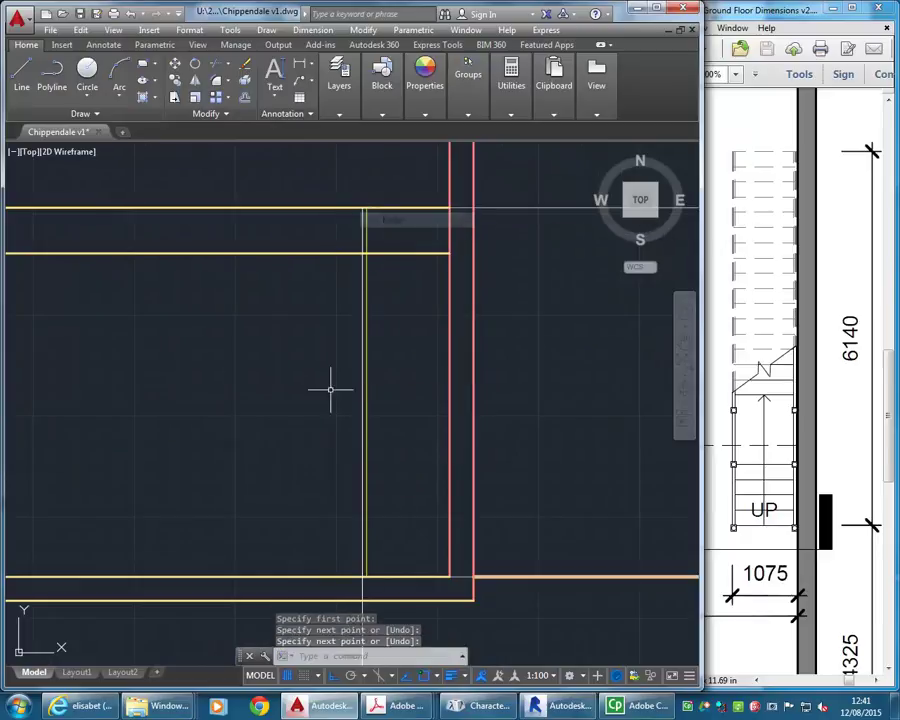
Step: Trim the line's stub below the lower horizontal line
{"action": "left_click", "coordinate": [215, 64]}
{"action": "left_click", "coordinate": [375, 579]}
{"action": "key", "text": "Return"}
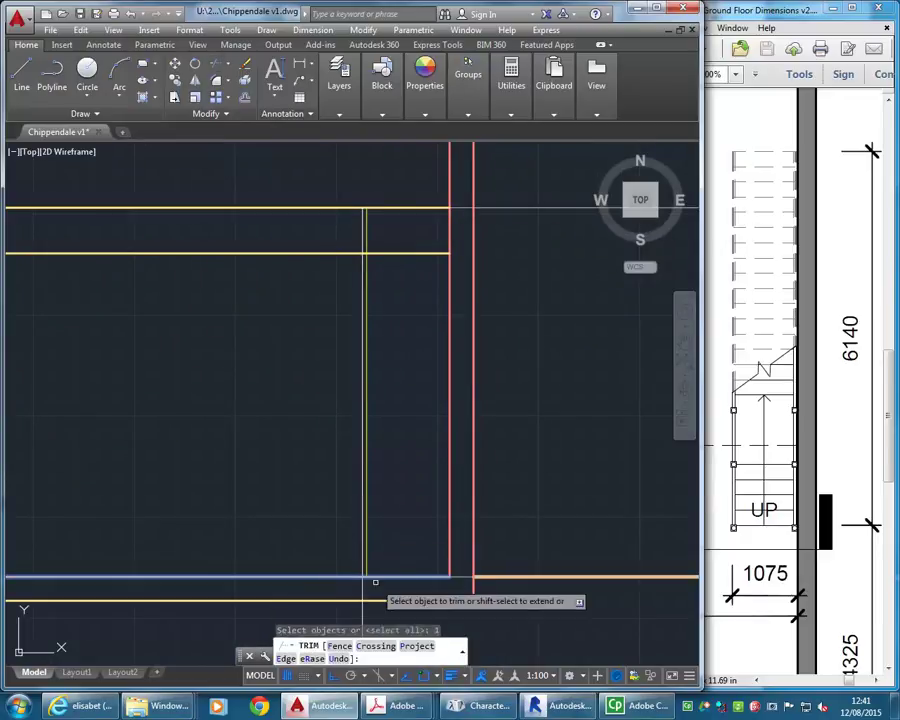
{"action": "middle_click_drag", "start_coordinate": [375, 581], "coordinate": [380, 491]}
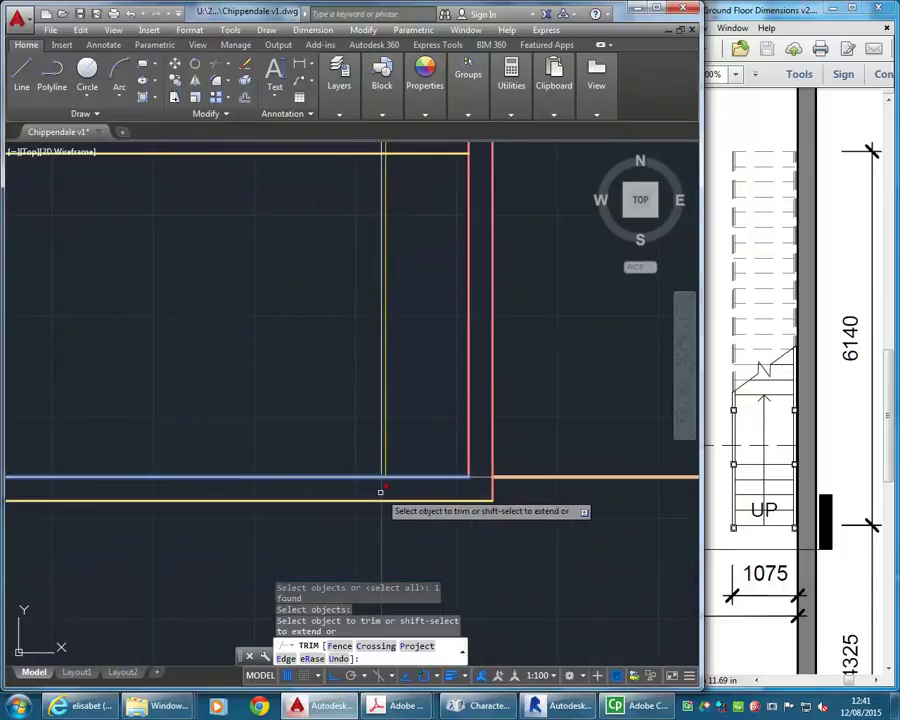
{"action": "left_click", "coordinate": [380, 491]}
{"action": "key", "text": "Return"}
Step: Put the new vertical line on the A-STAIRS layer
{"action": "left_click", "coordinate": [382, 312]}
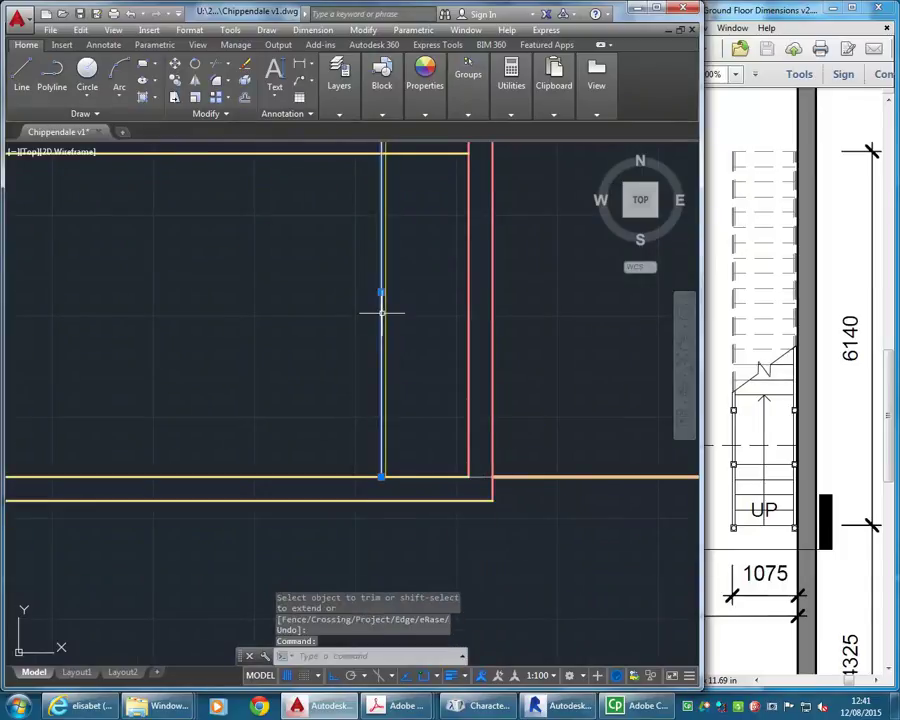
{"action": "scroll", "coordinate": [300, 360], "scroll_direction": "down", "scroll_amount": 2}
{"action": "middle_click_drag", "start_coordinate": [308, 317], "coordinate": [305, 350]}
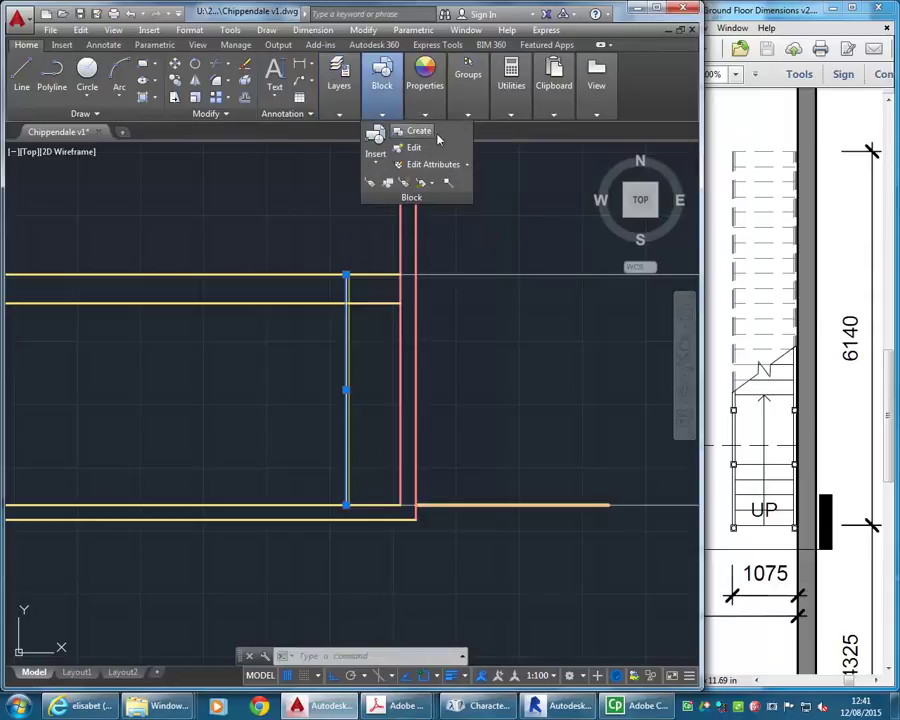
{"action": "left_click", "coordinate": [445, 131]}
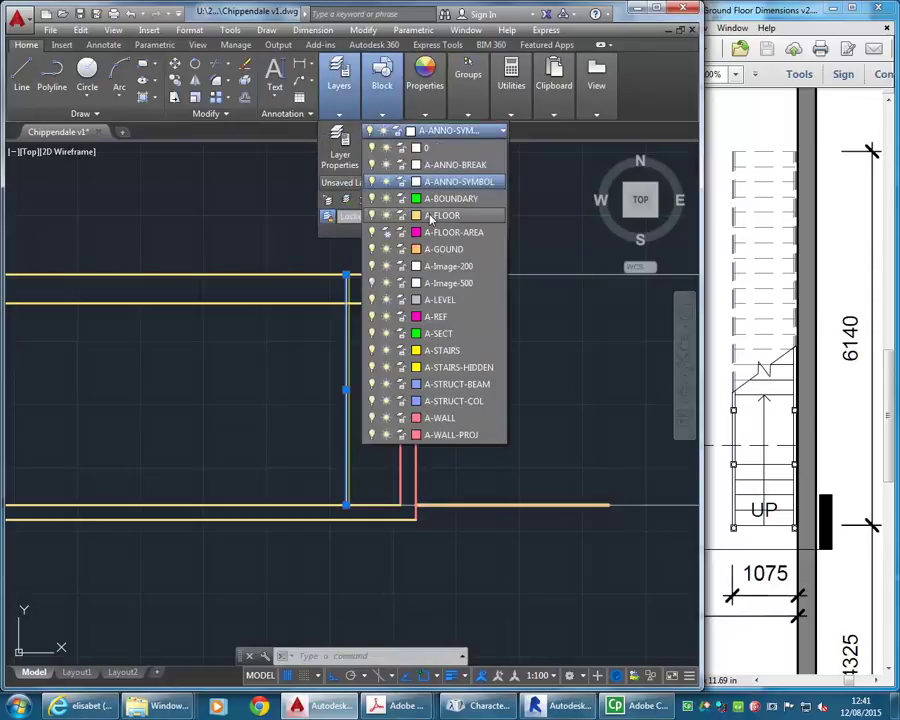
{"action": "left_click", "coordinate": [445, 350]}
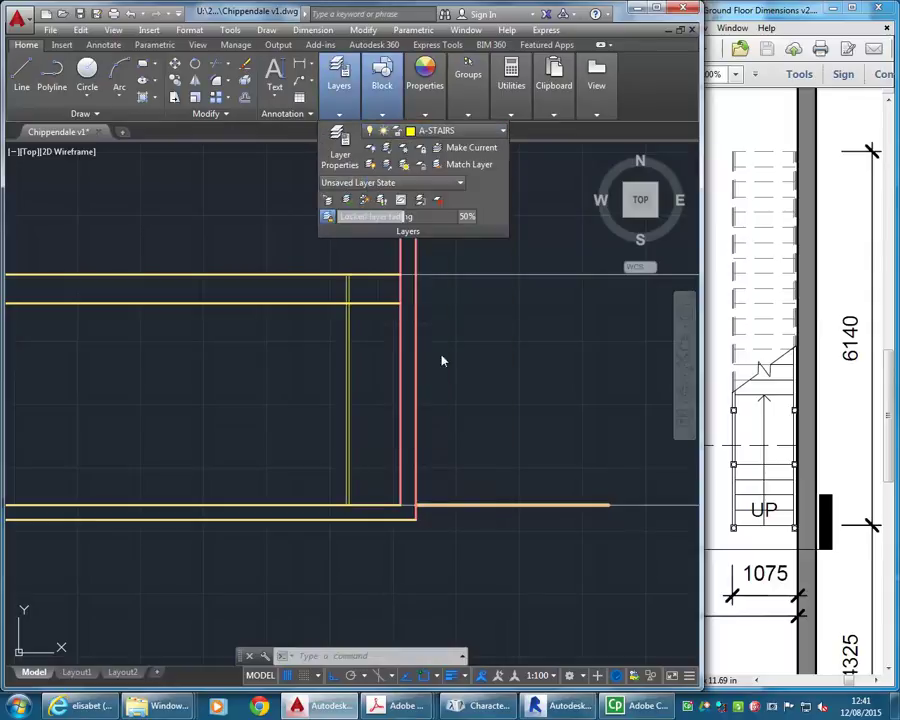
{"action": "left_click", "coordinate": [346, 335]}
{"action": "key", "text": "Escape"}
{"action": "key", "text": "Escape"}
{"action": "scroll", "coordinate": [327, 385], "scroll_direction": "up", "scroll_amount": 2}
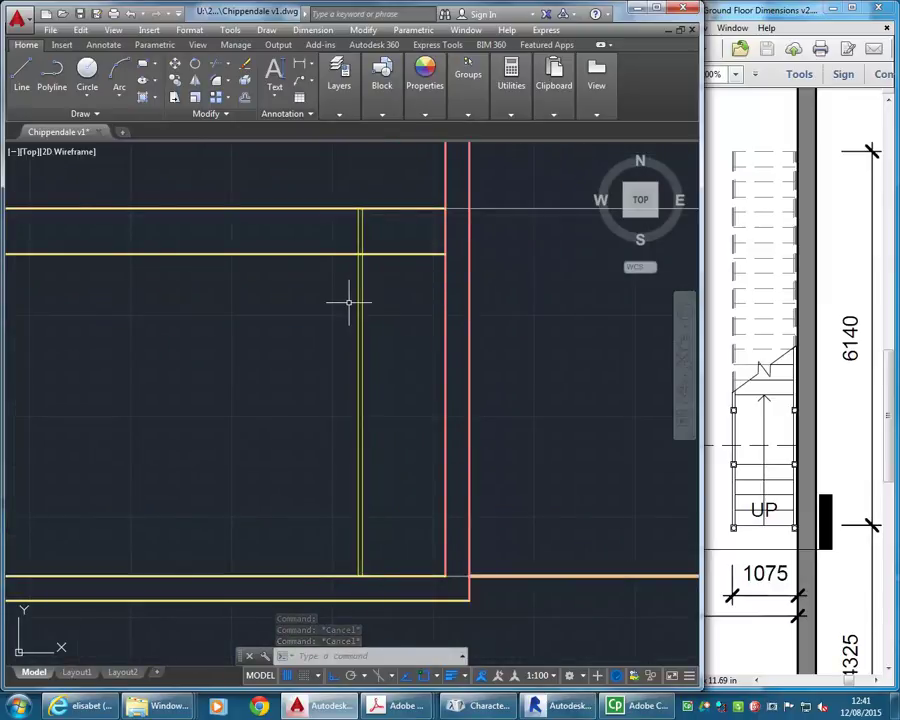
{"action": "scroll", "coordinate": [348, 302], "scroll_direction": "down", "scroll_amount": 5}
{"action": "middle_click_drag", "start_coordinate": [348, 302], "coordinate": [340, 192]}
{"action": "scroll", "coordinate": [326, 386], "scroll_direction": "up", "scroll_amount": 4}
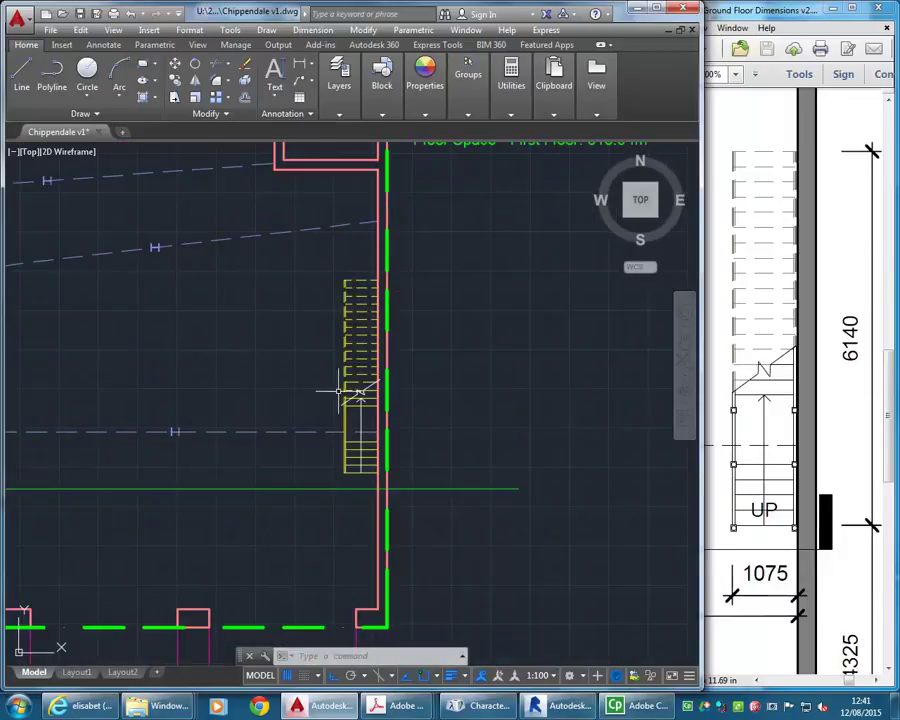
{"action": "middle_click_drag", "start_coordinate": [250, 393], "coordinate": [254, 399]}
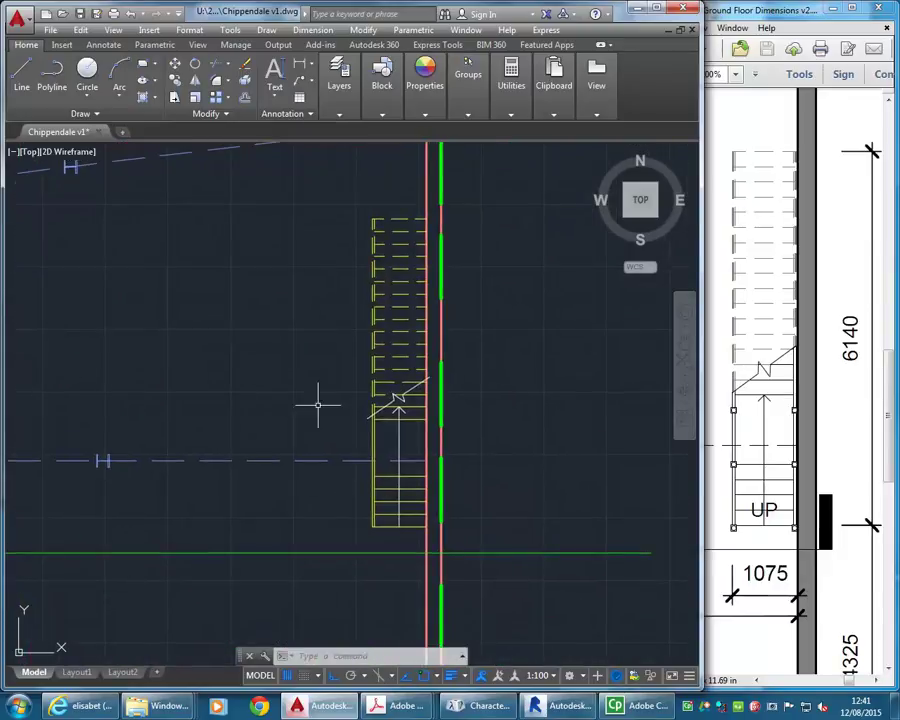
{"action": "middle_click_drag", "start_coordinate": [318, 402], "coordinate": [327, 435]}
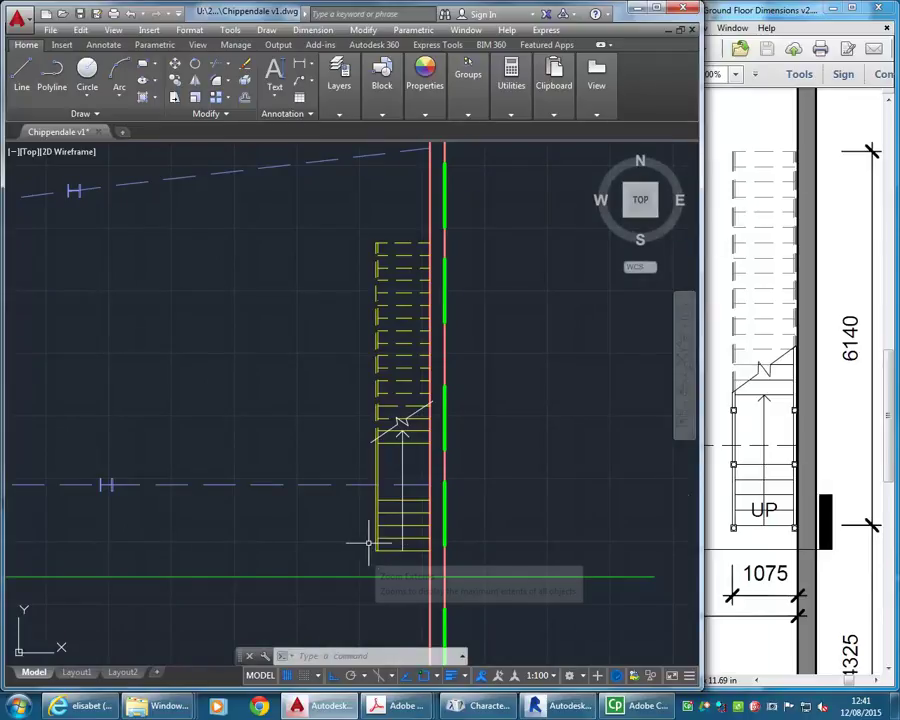
{"action": "scroll", "coordinate": [403, 530], "scroll_direction": "up", "scroll_amount": 2}
{"action": "scroll", "coordinate": [403, 530], "scroll_direction": "up", "scroll_amount": 4}
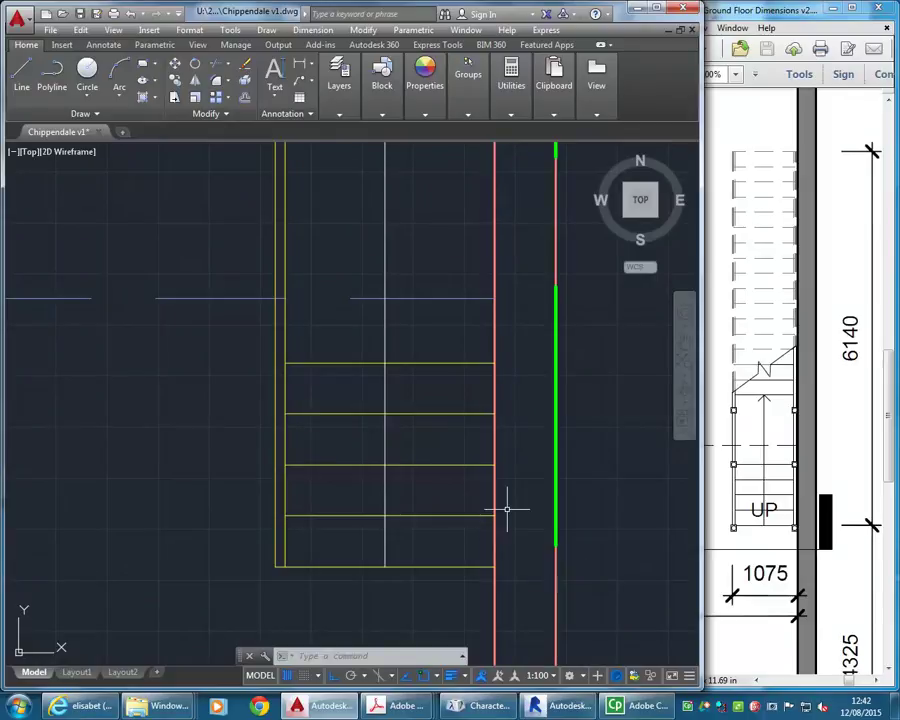
{"action": "middle_click_drag", "start_coordinate": [434, 581], "coordinate": [426, 573]}
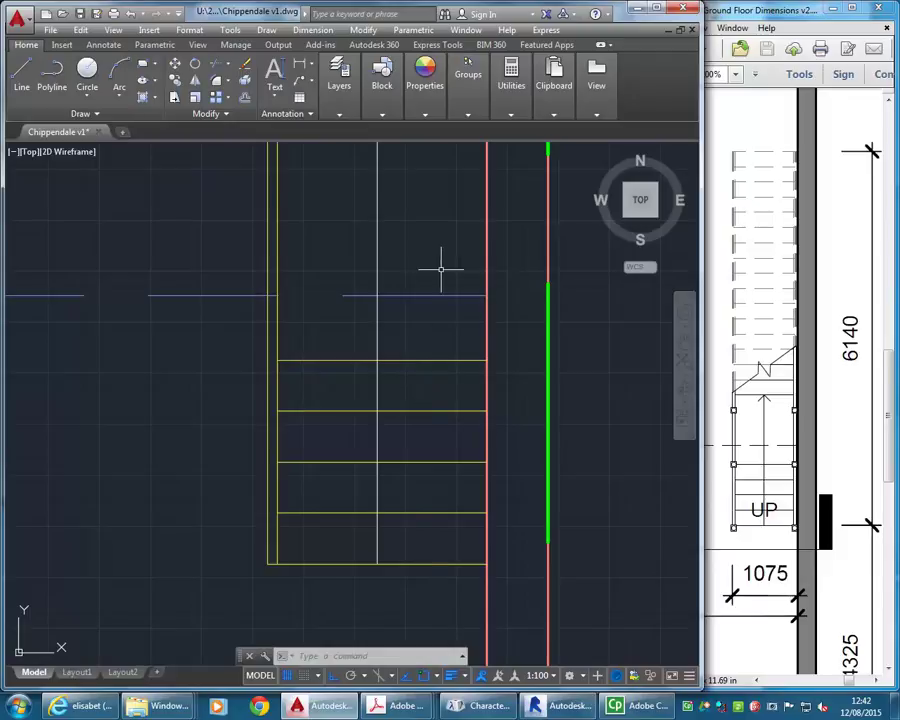
{"action": "middle_click_drag", "start_coordinate": [437, 262], "coordinate": [408, 291]}
{"action": "scroll", "coordinate": [382, 368], "scroll_direction": "down", "scroll_amount": 3}
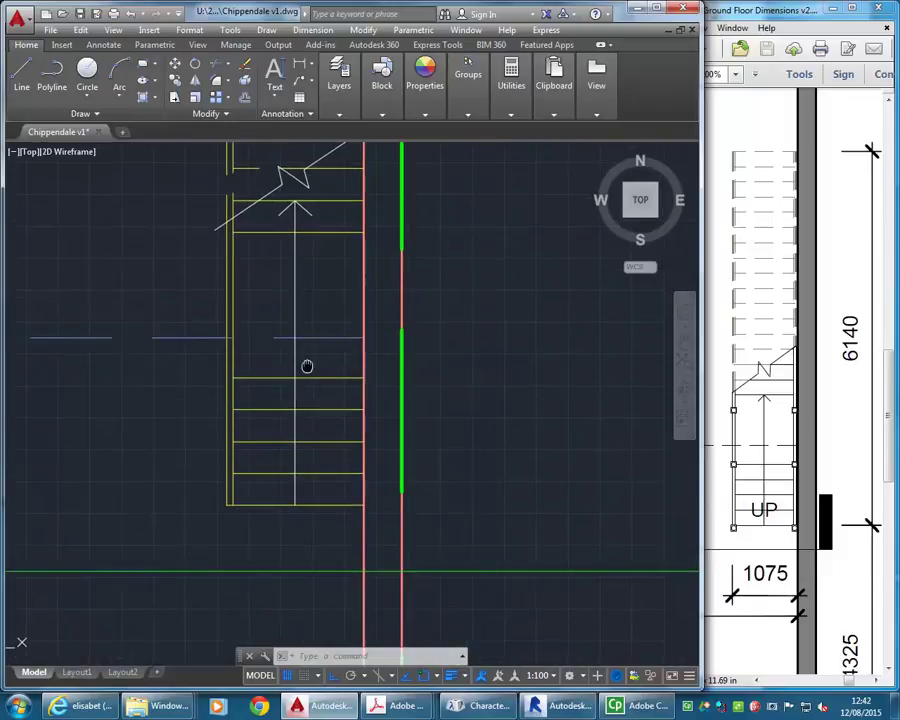
{"action": "scroll", "coordinate": [295, 392], "scroll_direction": "up", "scroll_amount": 3}
{"action": "mouse_move", "coordinate": [284, 389]}
{"action": "middle_mouse_down"}
{"action": "mouse_move", "coordinate": [298, 336]}
{"action": "mouse_move", "coordinate": [285, 325]}
{"action": "middle_mouse_up"}
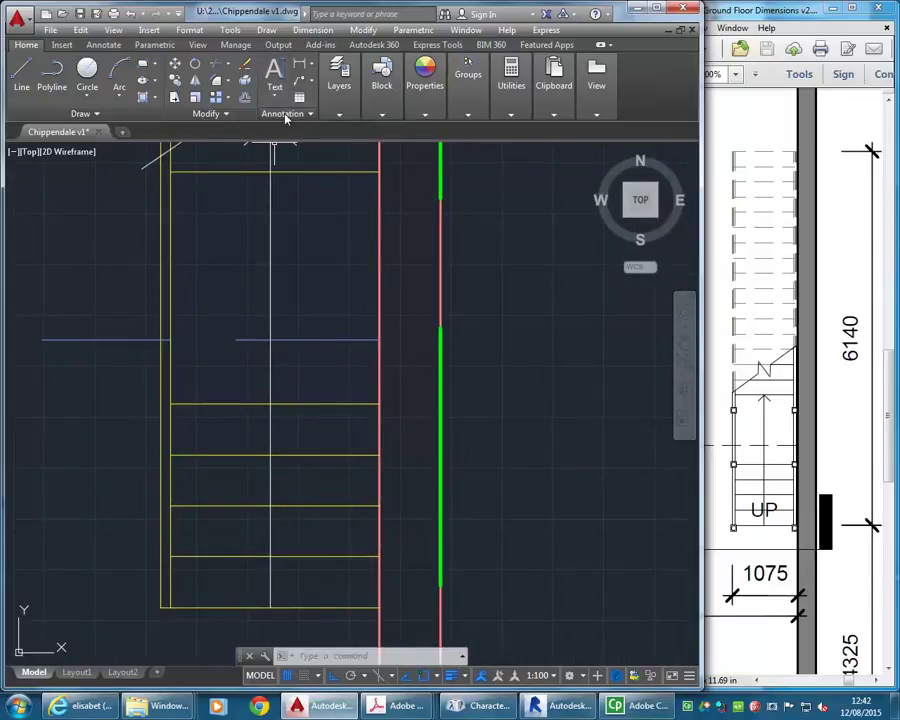
Step: Open the Text Style dialog and create a new style named Note 2mm
{"action": "left_click", "coordinate": [292, 114]}
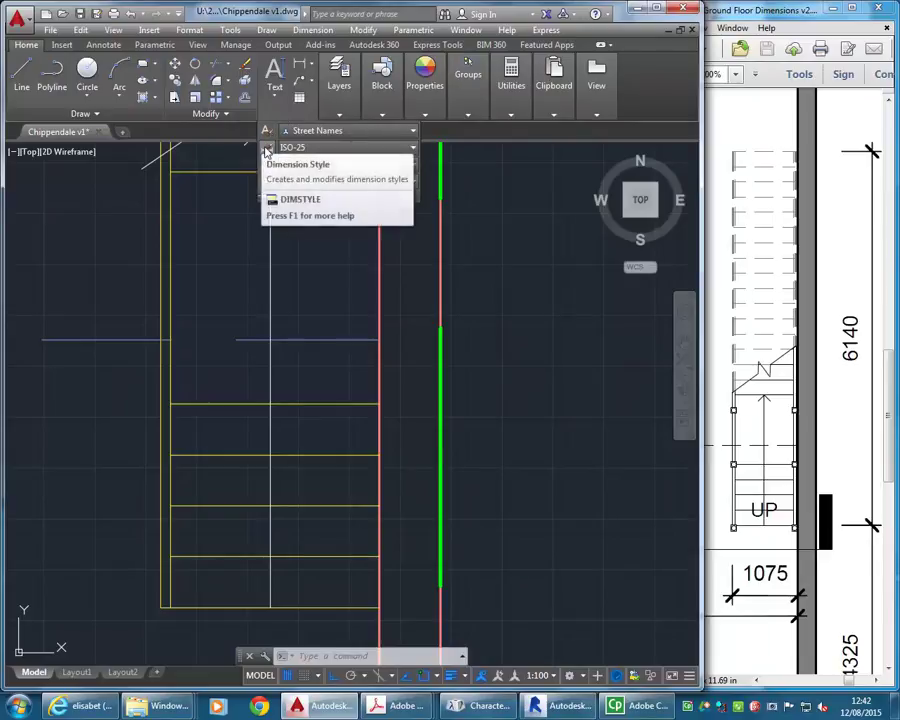
{"action": "left_click", "coordinate": [267, 132]}
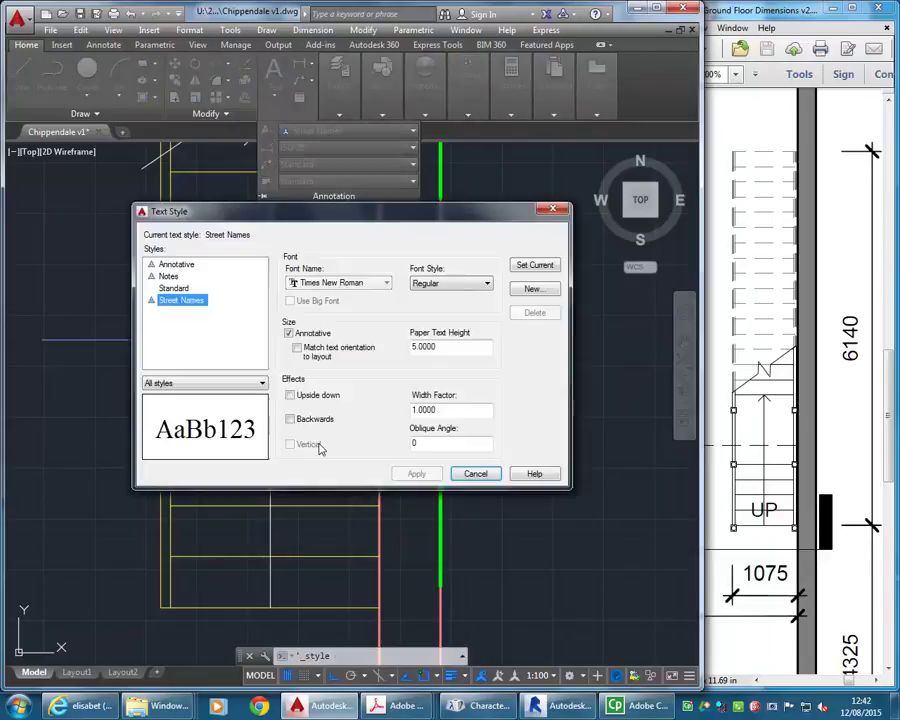
{"action": "left_click", "coordinate": [355, 284]}
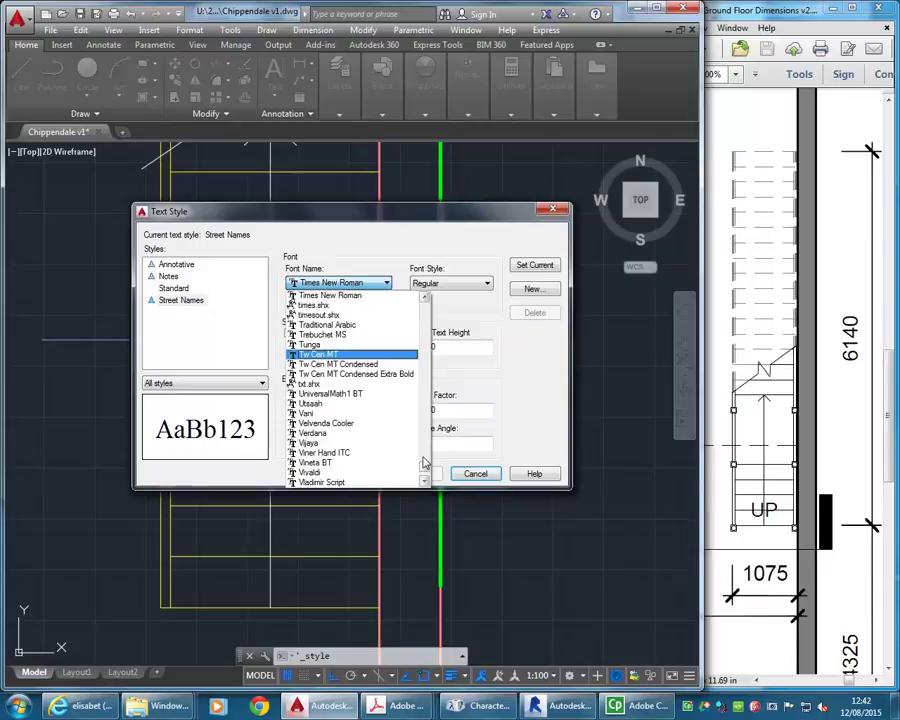
{"action": "scroll", "coordinate": [422, 440], "scroll_direction": "up", "scroll_amount": 10}
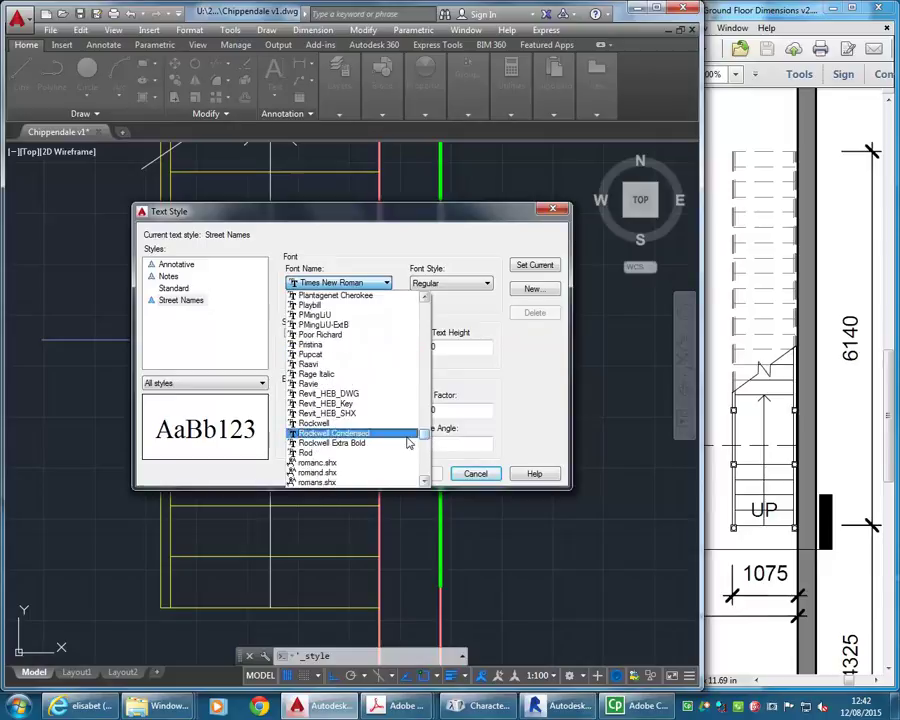
{"action": "scroll", "coordinate": [312, 459], "scroll_direction": "down", "scroll_amount": 1}
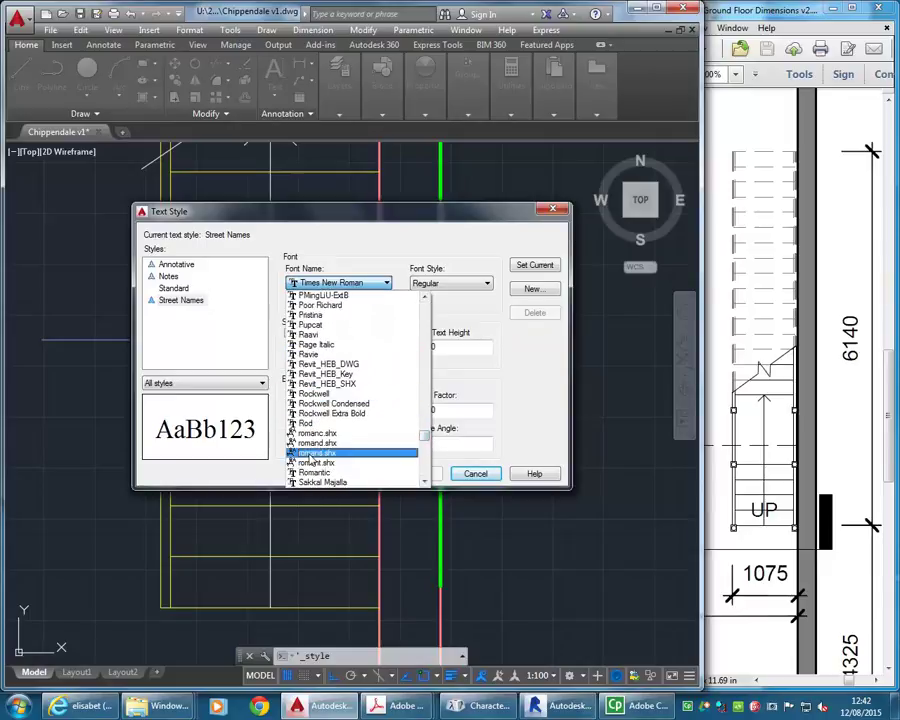
{"action": "left_click", "coordinate": [364, 263]}
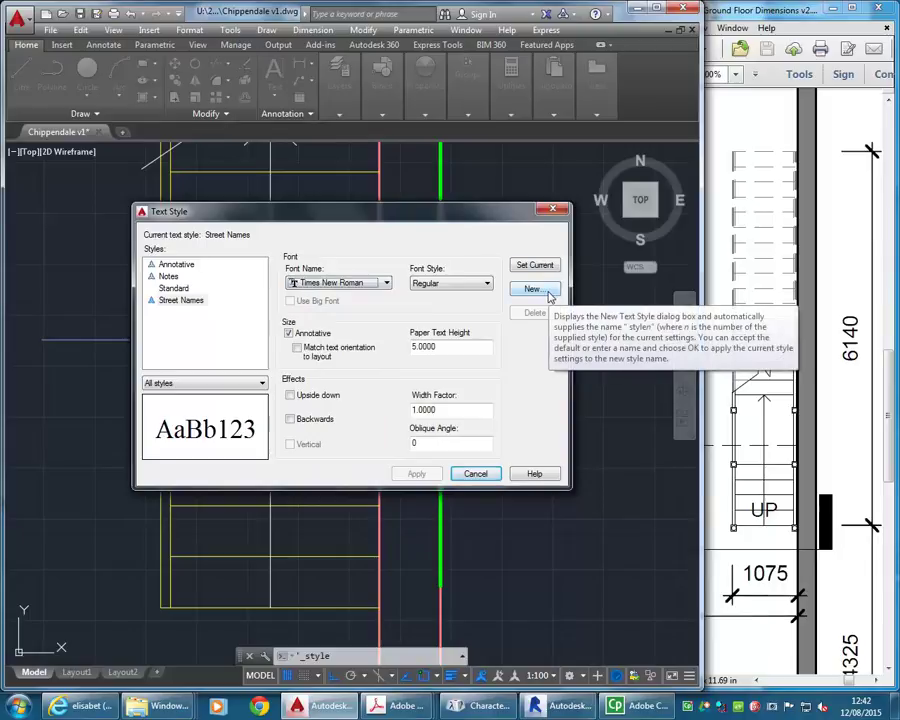
{"action": "left_click", "coordinate": [547, 292]}
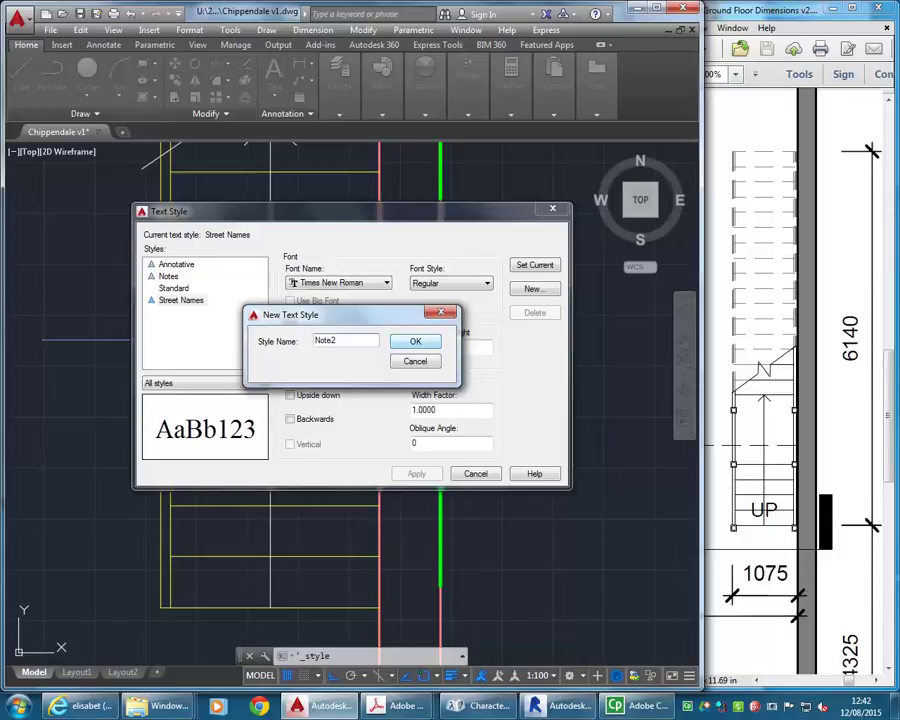
{"action": "type", "text": "mm"}
{"action": "left_click", "coordinate": [412, 344]}
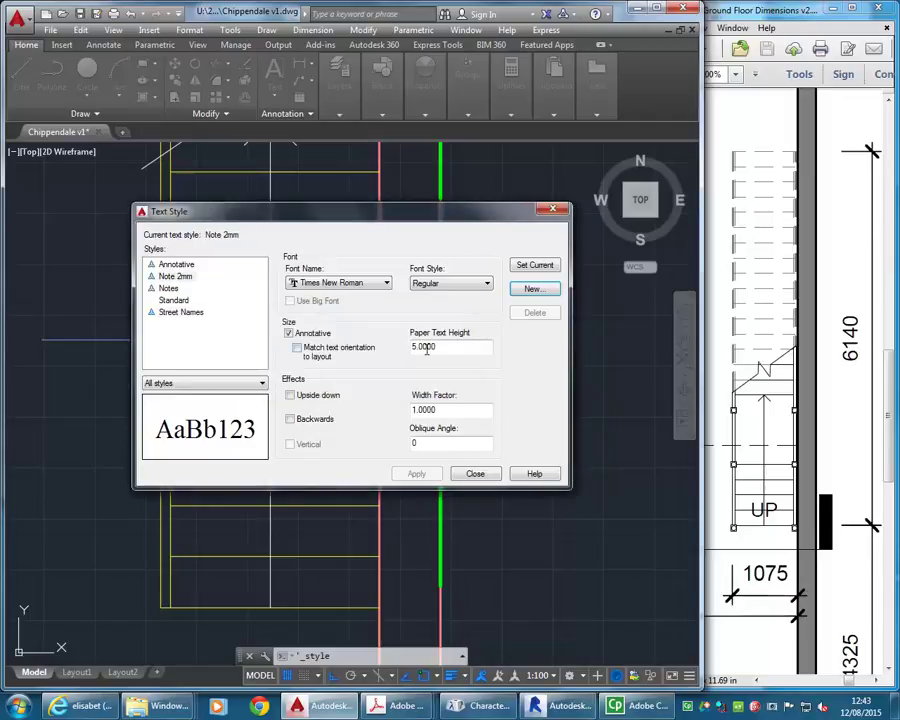
Step: Give Note 2mm the romans.shx font and a 2 mm paper text height, and make it current
{"action": "left_click", "coordinate": [364, 284]}
{"action": "scroll", "coordinate": [328, 367], "scroll_direction": "up", "scroll_amount": 7}
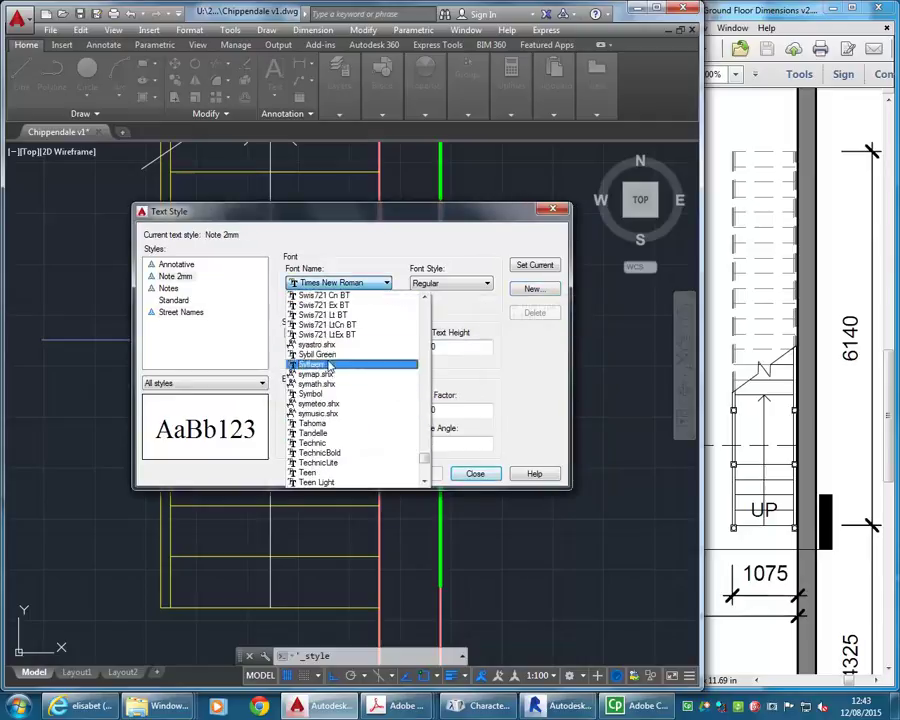
{"action": "scroll", "coordinate": [328, 367], "scroll_direction": "up", "scroll_amount": 9}
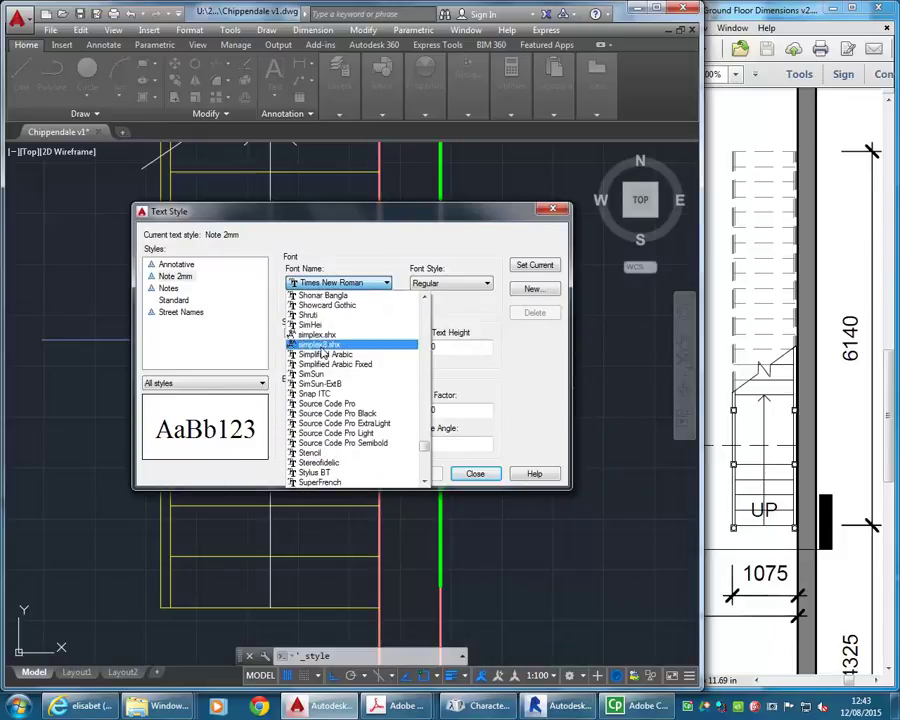
{"action": "scroll", "coordinate": [322, 353], "scroll_direction": "up", "scroll_amount": 6}
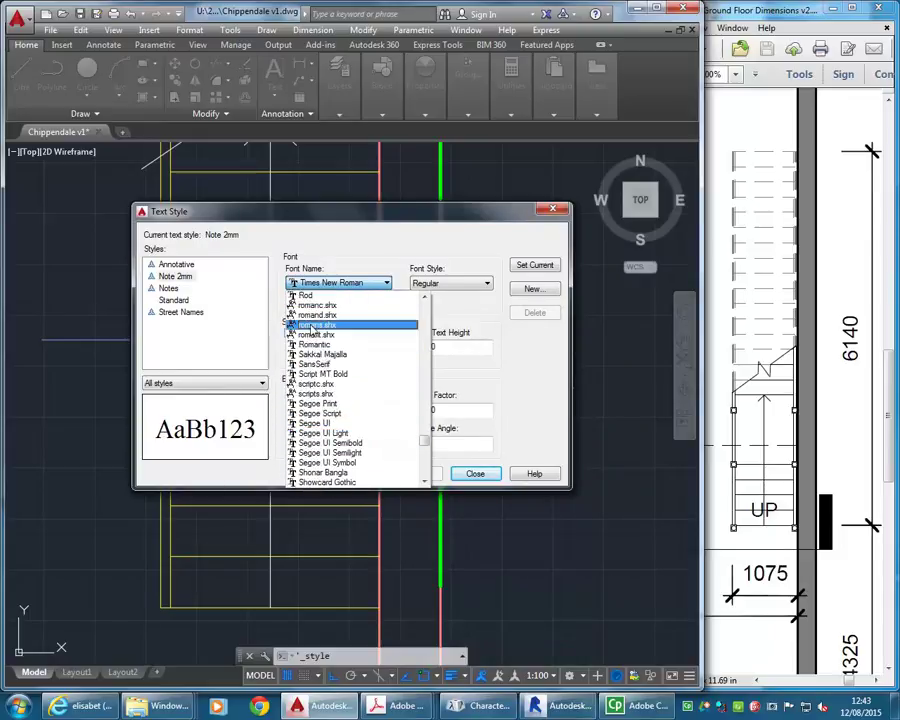
{"action": "left_click", "coordinate": [308, 325]}
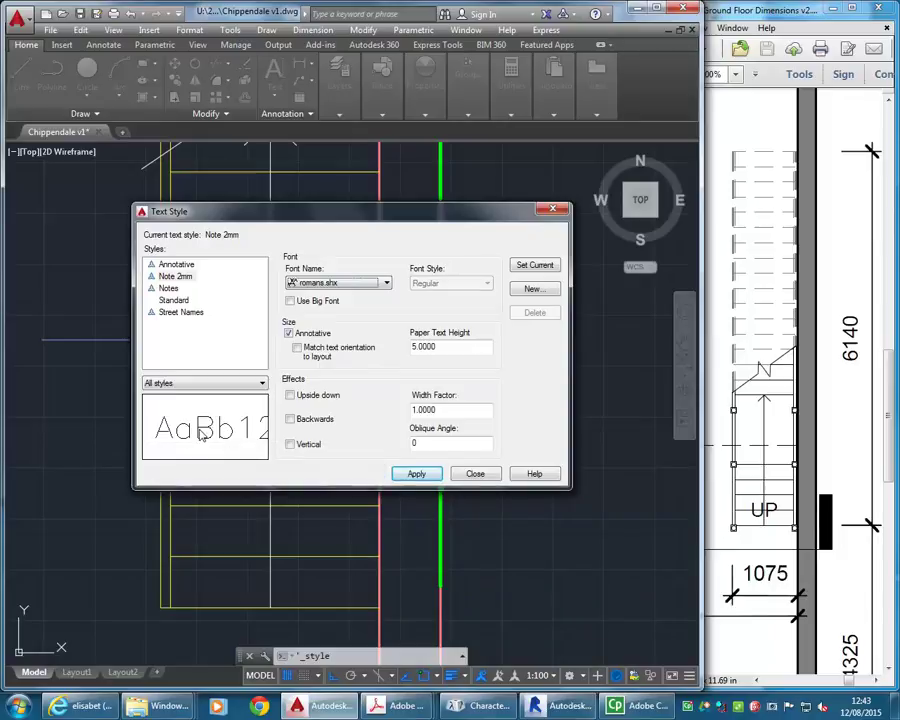
{"action": "double_click", "coordinate": [452, 347]}
{"action": "type", "text": "2"}
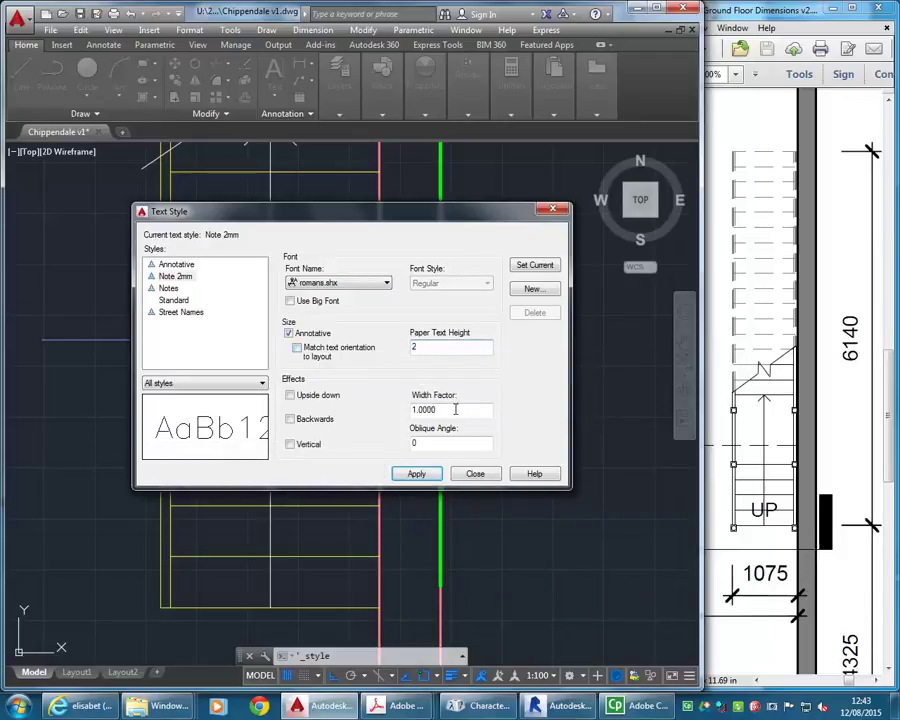
{"action": "left_click", "coordinate": [458, 409]}
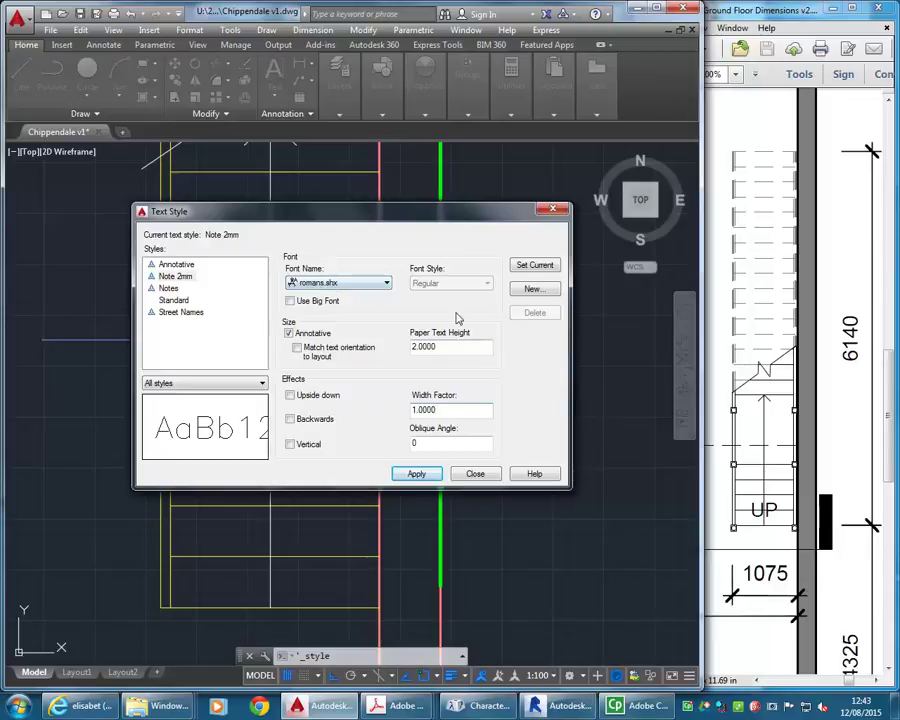
{"action": "left_click", "coordinate": [537, 267]}
{"action": "left_click", "coordinate": [353, 385]}
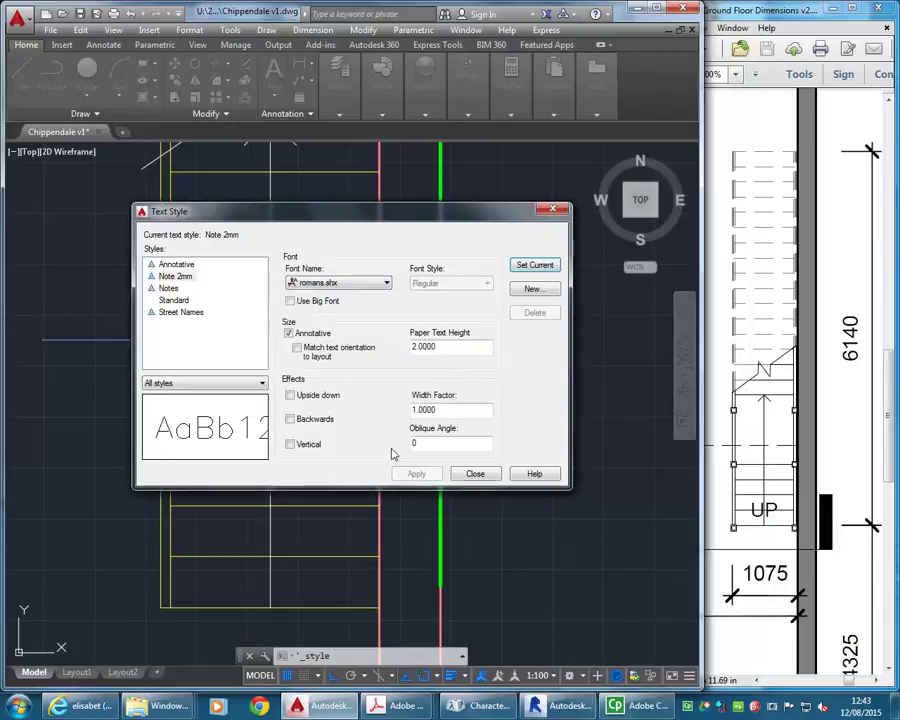
Step: Create a new layer named A-ANNO-TEXT in the Layer Properties Manager
{"action": "left_click", "coordinate": [474, 474]}
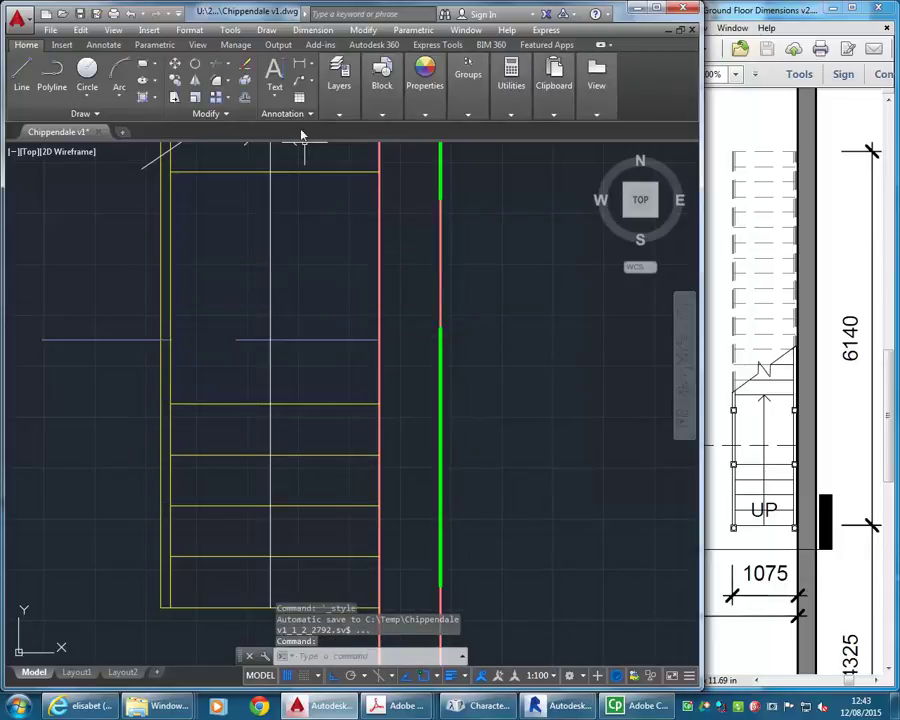
{"action": "mouse_move", "coordinate": [338, 84]}
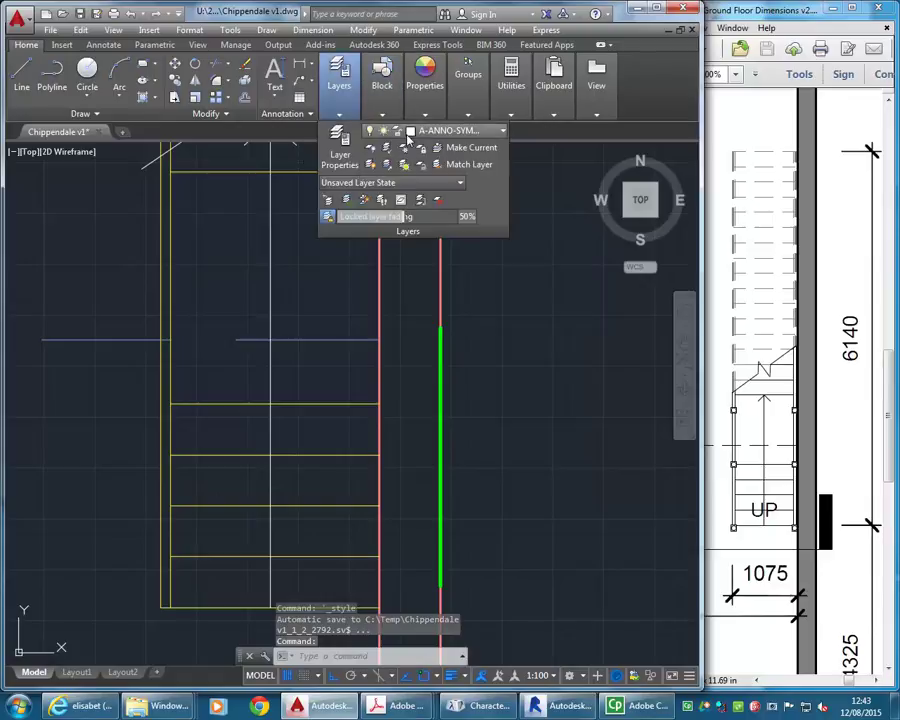
{"action": "left_click", "coordinate": [441, 133]}
{"action": "left_click", "coordinate": [441, 176]}
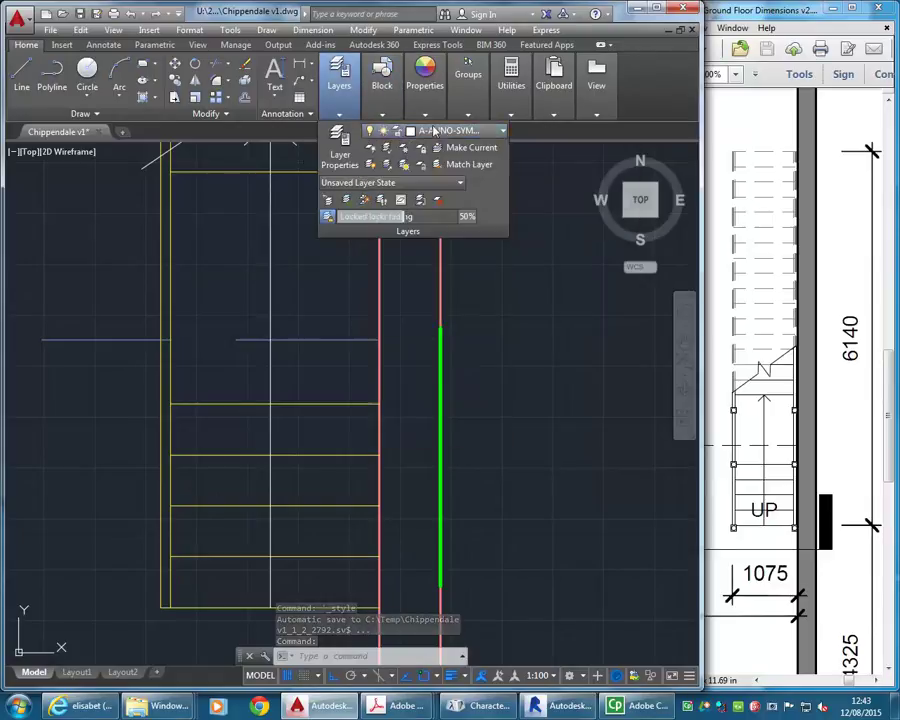
{"action": "left_click", "coordinate": [338, 140]}
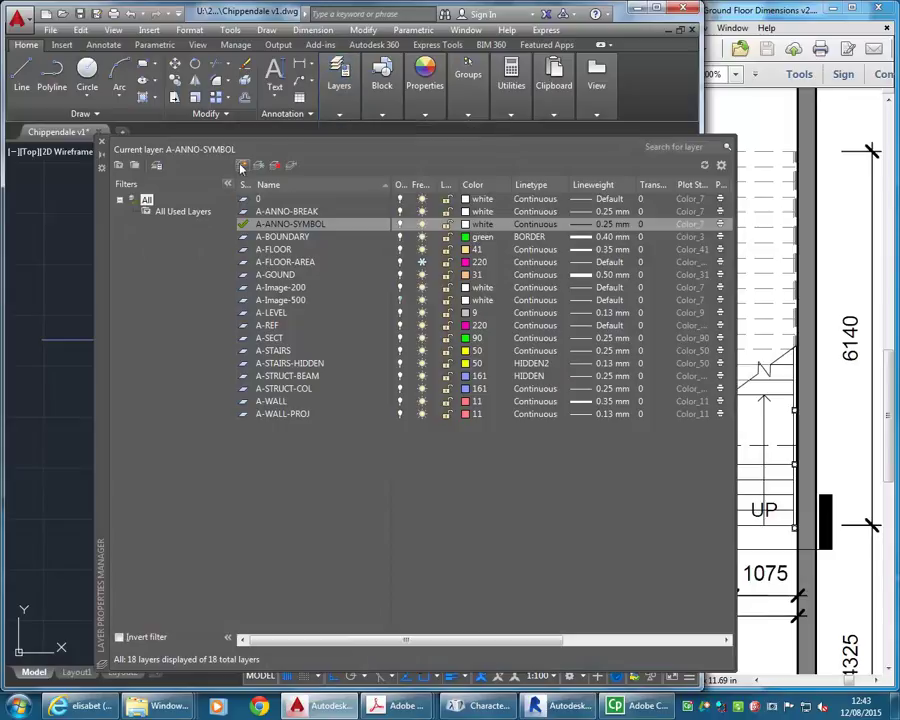
{"action": "key", "text": "alt+n"}
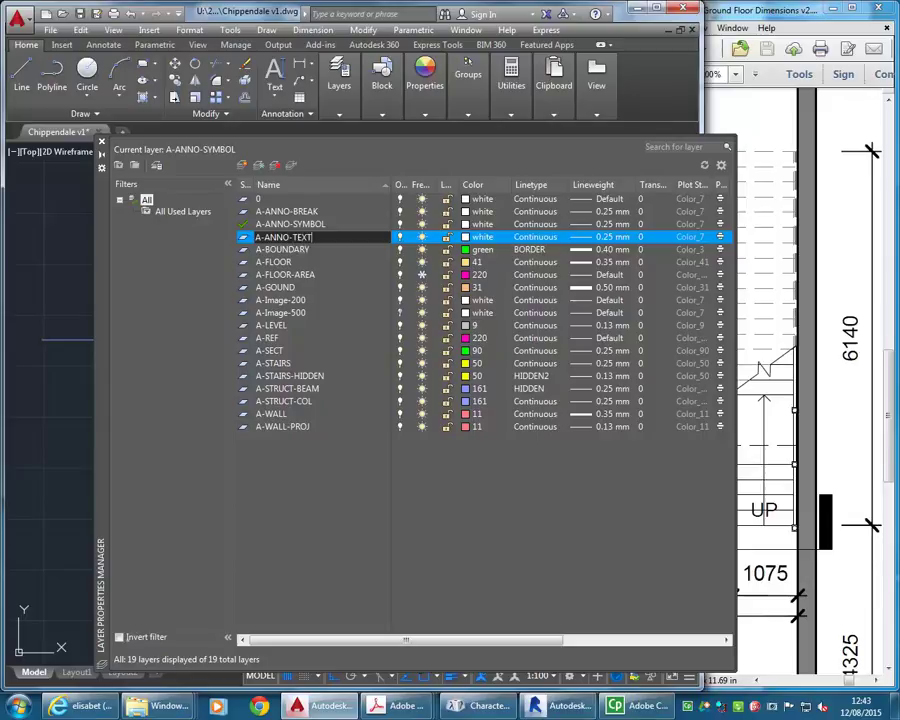
{"action": "key", "text": "Return"}
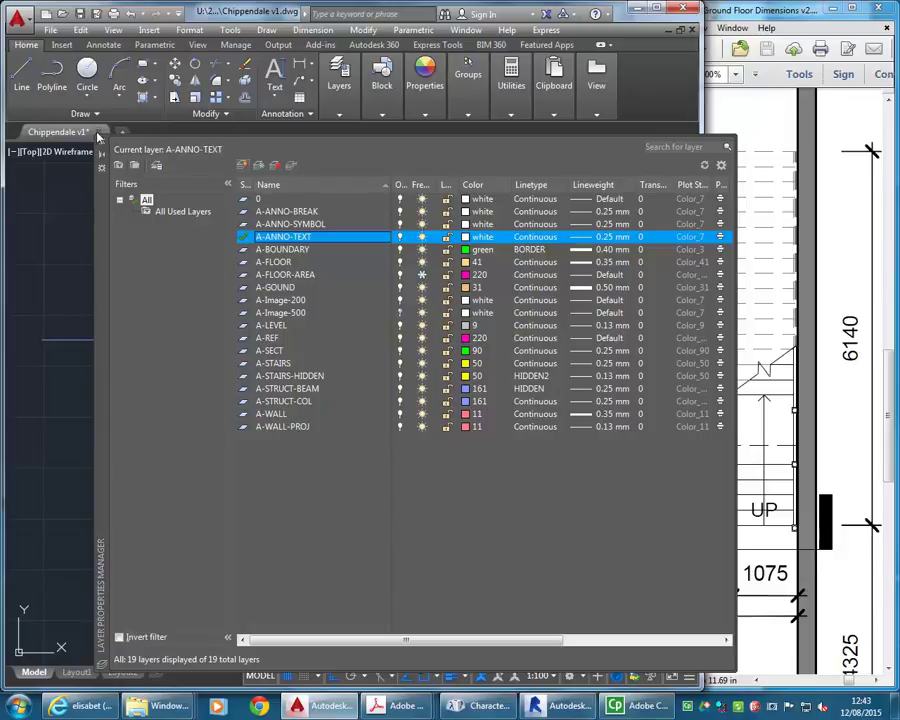
Step: Make A-ANNO-TEXT current and place single-line text '1' on the bottom tread
{"action": "left_click", "coordinate": [293, 167]}
{"action": "left_click", "coordinate": [281, 93]}
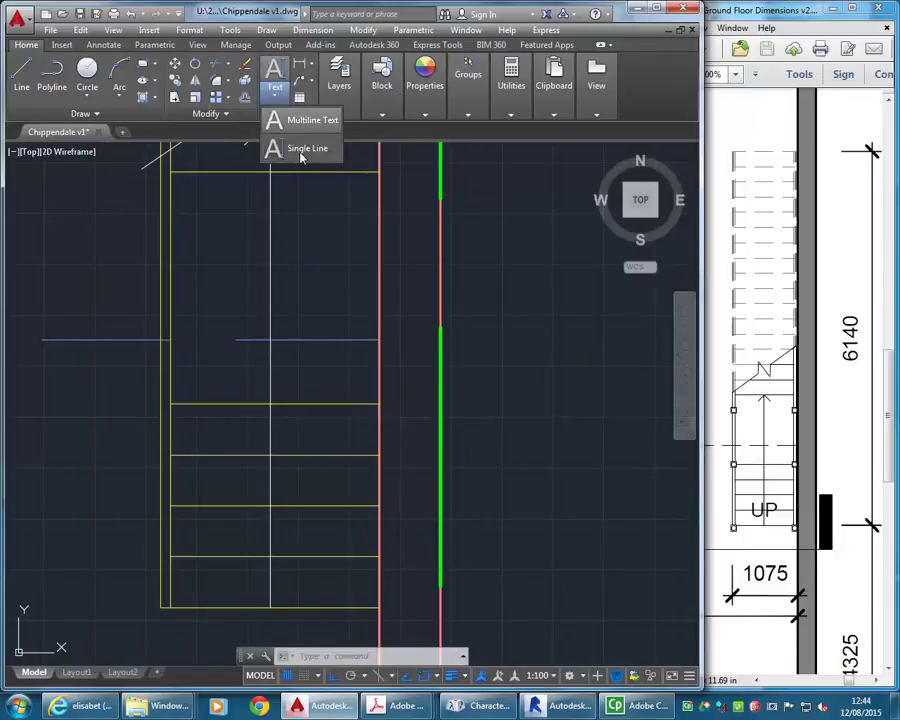
{"action": "left_click", "coordinate": [299, 149]}
{"action": "middle_click_drag", "start_coordinate": [289, 335], "coordinate": [299, 235]}
{"action": "scroll", "coordinate": [299, 235], "scroll_direction": "up", "scroll_amount": 2}
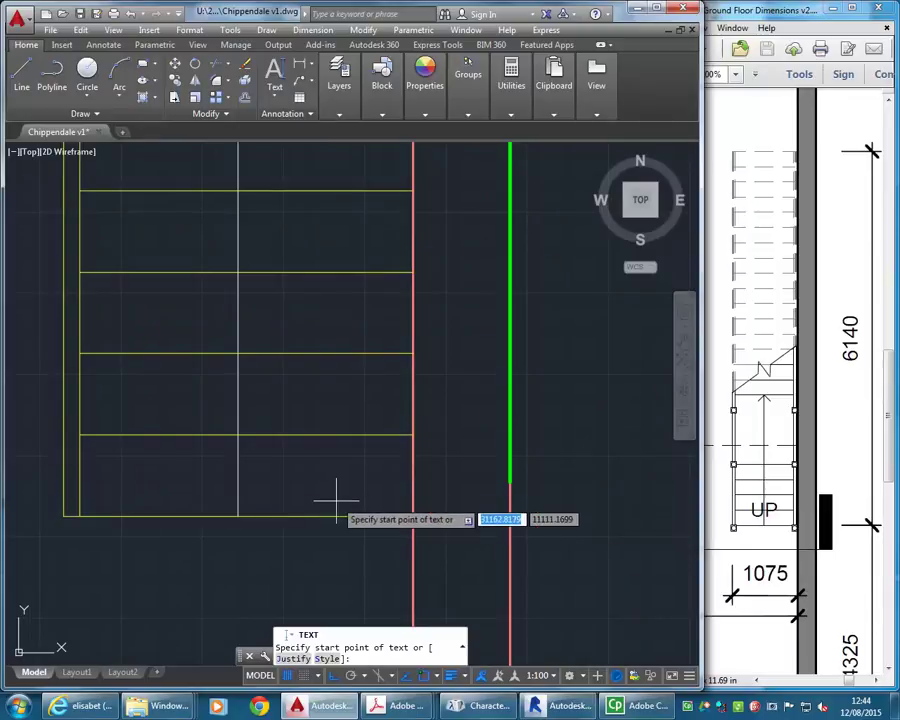
{"action": "scroll", "coordinate": [340, 502], "scroll_direction": "up", "scroll_amount": 4}
{"action": "left_click", "coordinate": [366, 510]}
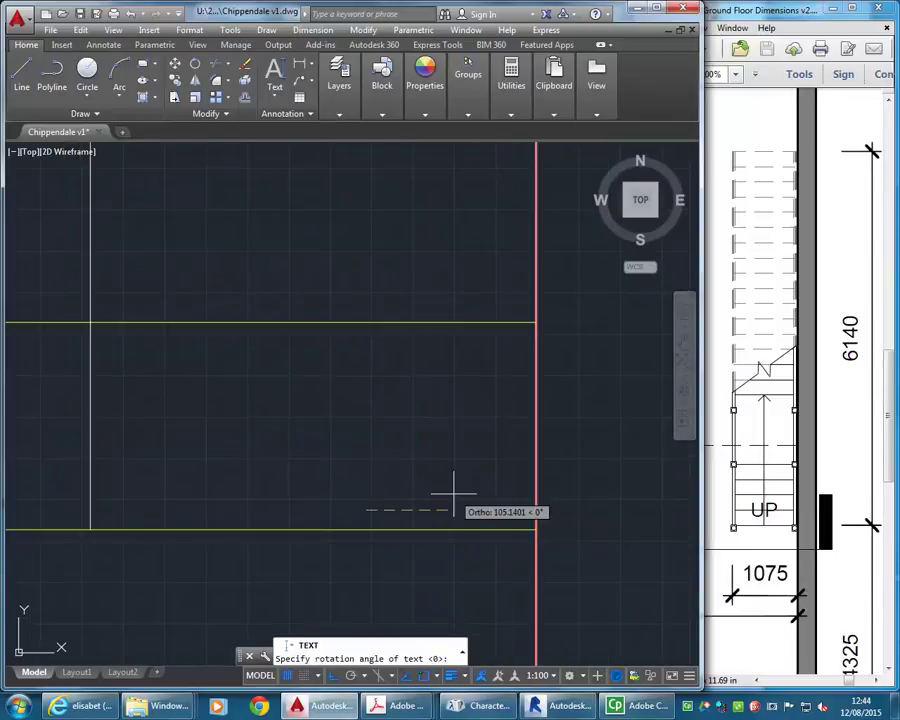
{"action": "key", "text": "Return"}
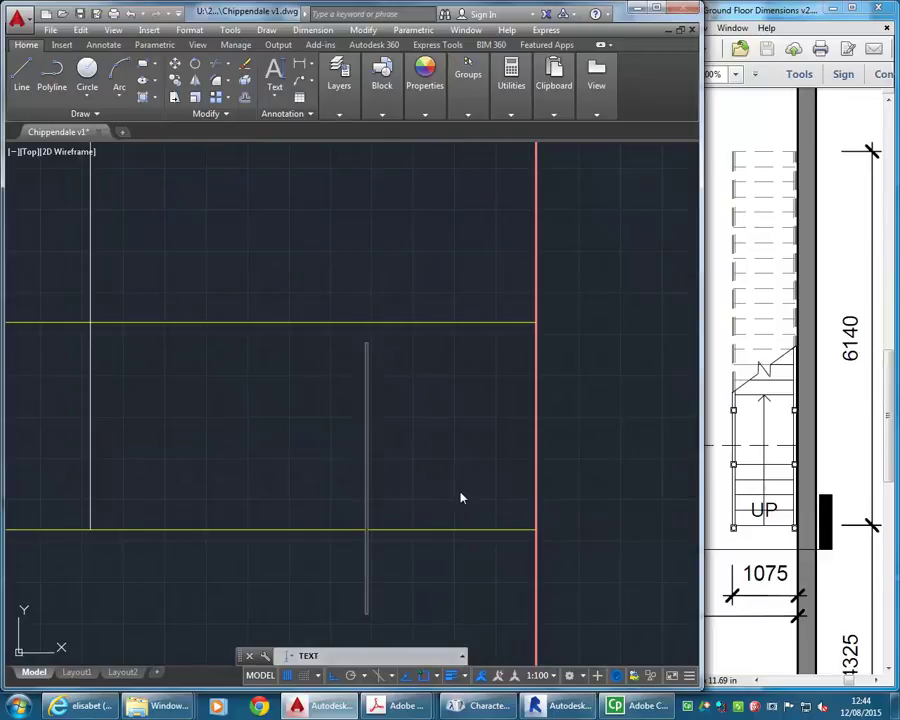
{"action": "type", "text": "1"}
{"action": "key", "text": "Return"}
{"action": "key", "text": "Return"}
Step: Set the label's paper text height to 1.8 in Properties, then close the palette
{"action": "scroll", "coordinate": [460, 490], "scroll_direction": "down", "scroll_amount": 4}
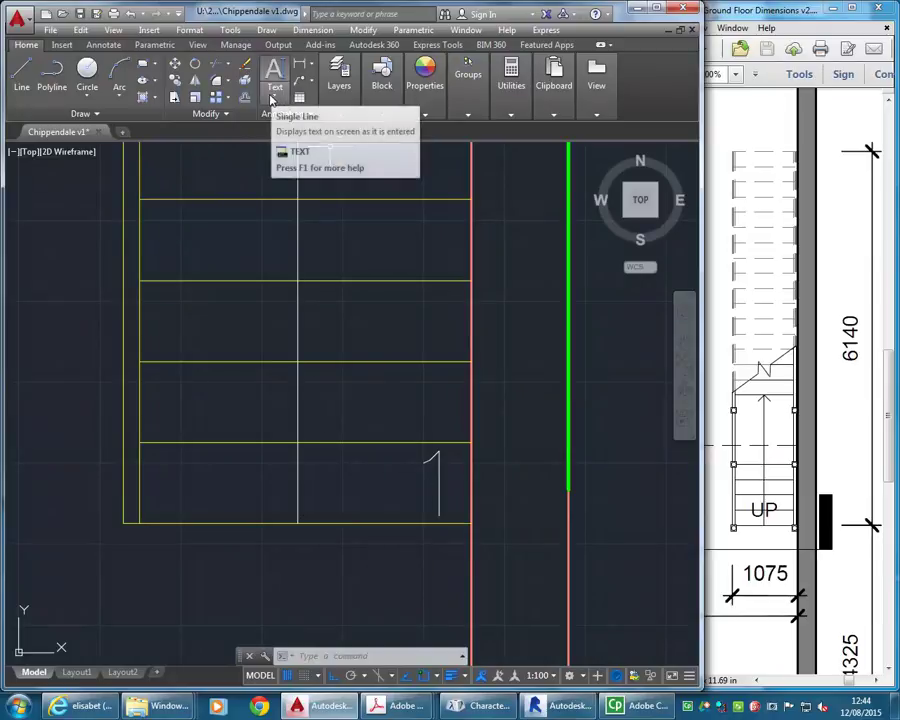
{"action": "left_click", "coordinate": [458, 508]}
{"action": "left_click", "coordinate": [371, 459]}
{"action": "right_click", "coordinate": [371, 459]}
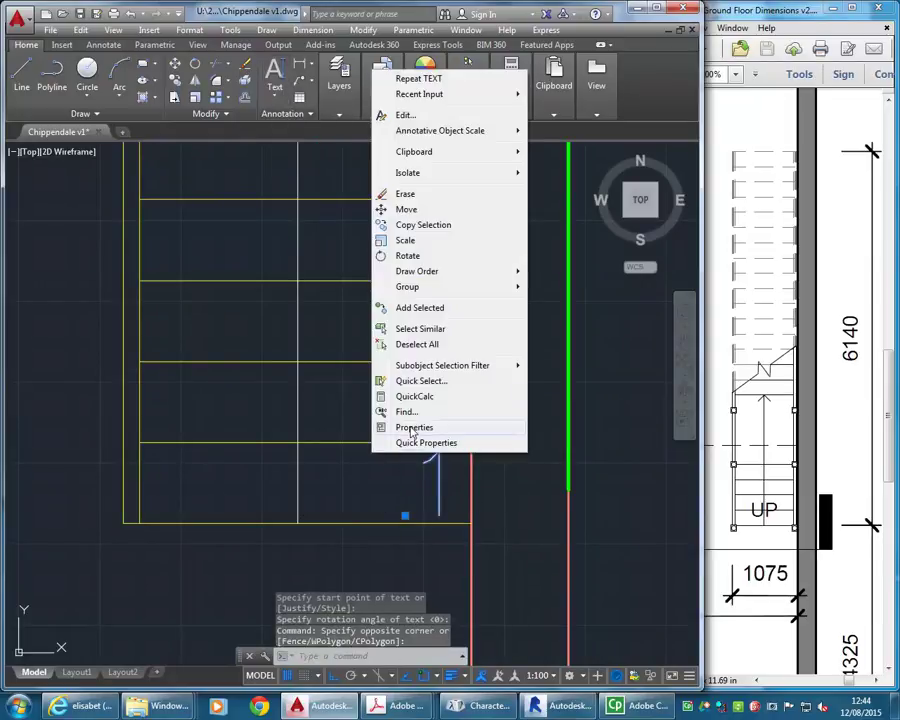
{"action": "left_click", "coordinate": [412, 428]}
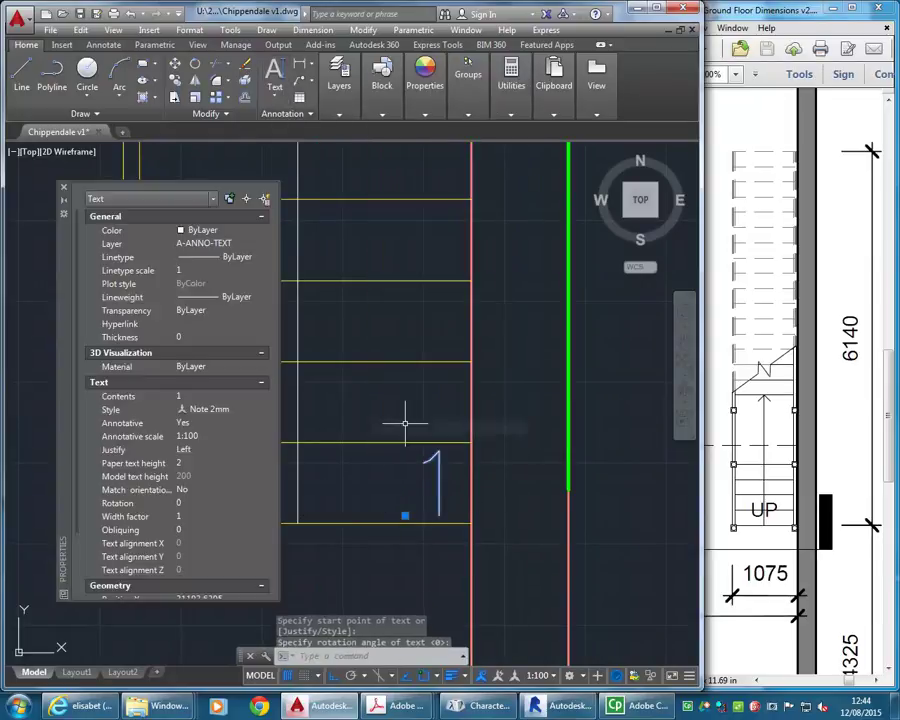
{"action": "left_click", "coordinate": [202, 464]}
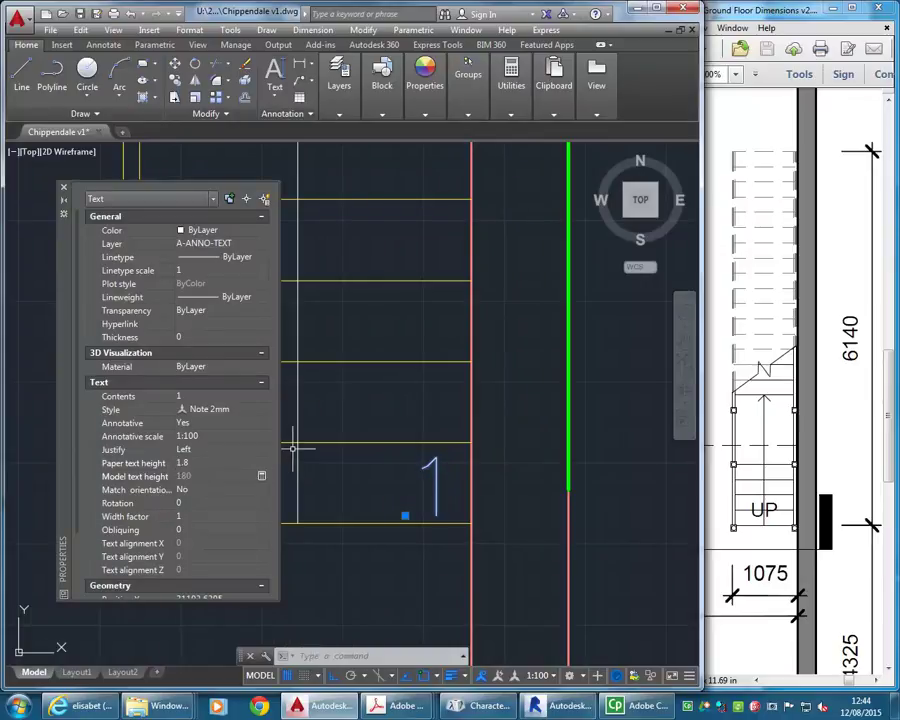
{"action": "key", "text": "Escape"}
{"action": "middle_click_drag", "start_coordinate": [382, 494], "coordinate": [397, 496]}
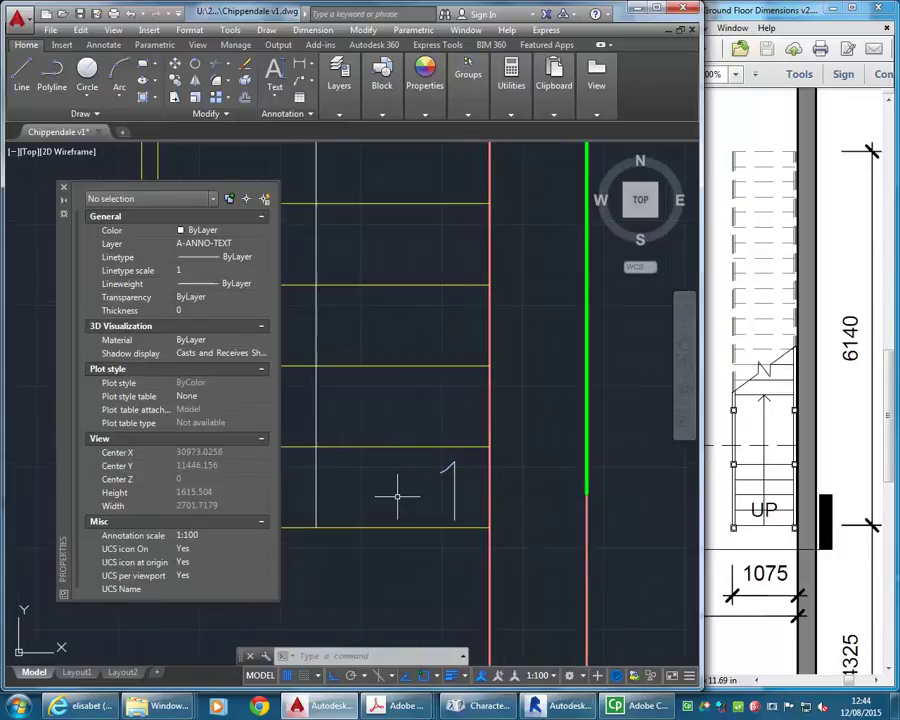
{"action": "left_click", "coordinate": [64, 190]}
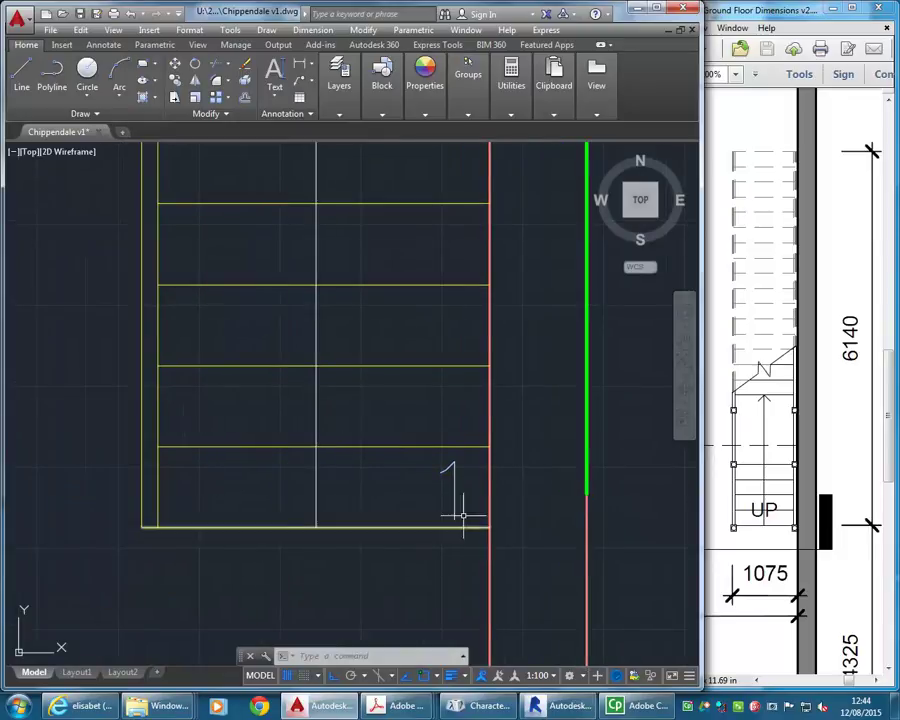
{"action": "left_click", "coordinate": [462, 476]}
{"action": "left_click", "coordinate": [422, 500]}
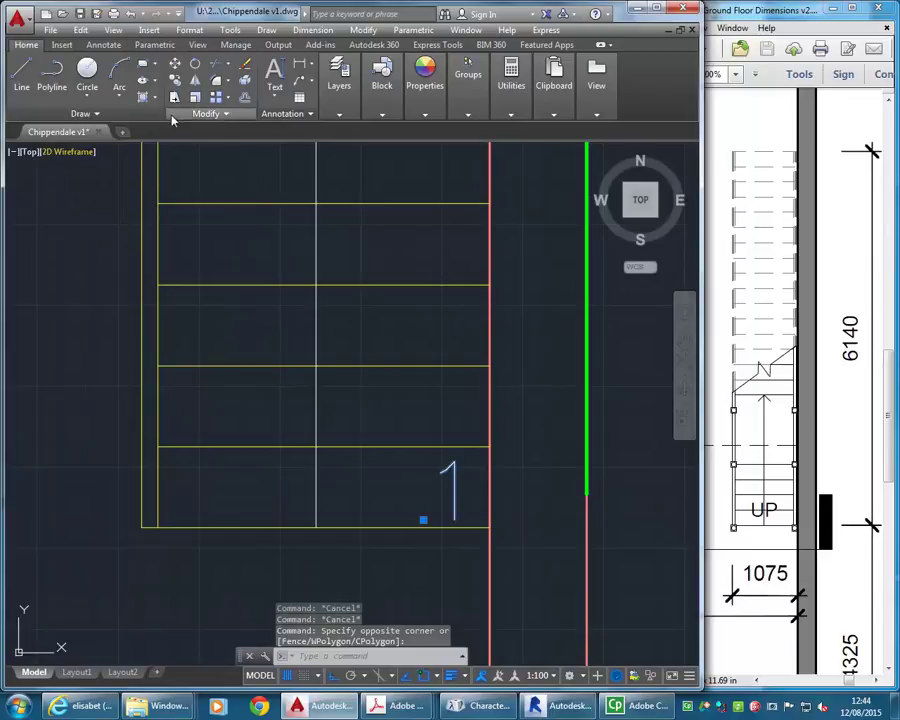
Step: Copy the number '1' from the tread corner onto the next treads up the flight
{"action": "left_click", "coordinate": [177, 84]}
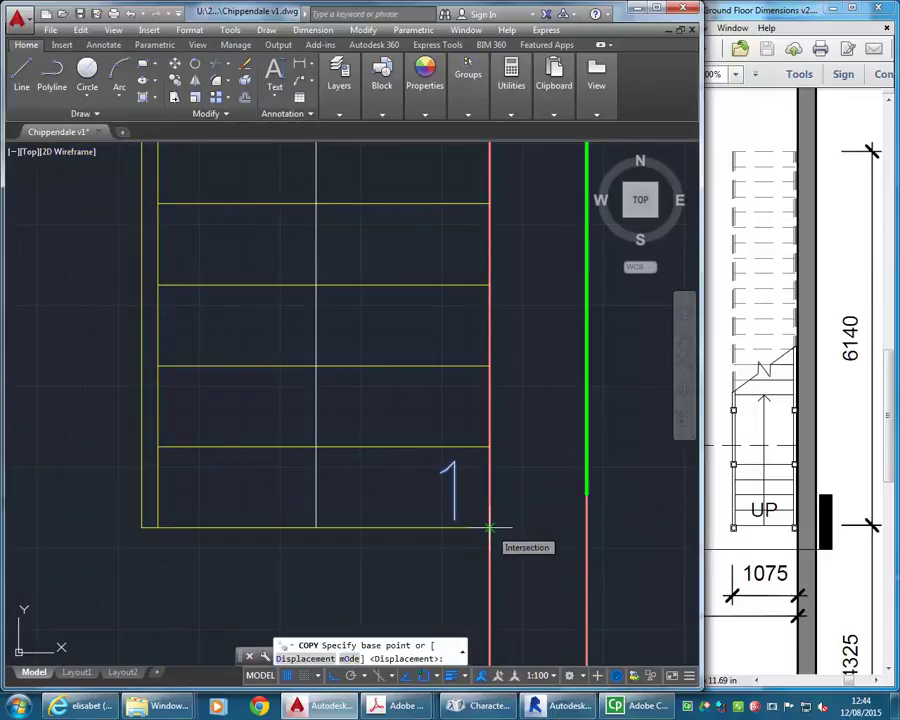
{"action": "key", "text": "Escape"}
{"action": "left_click", "coordinate": [457, 470]}
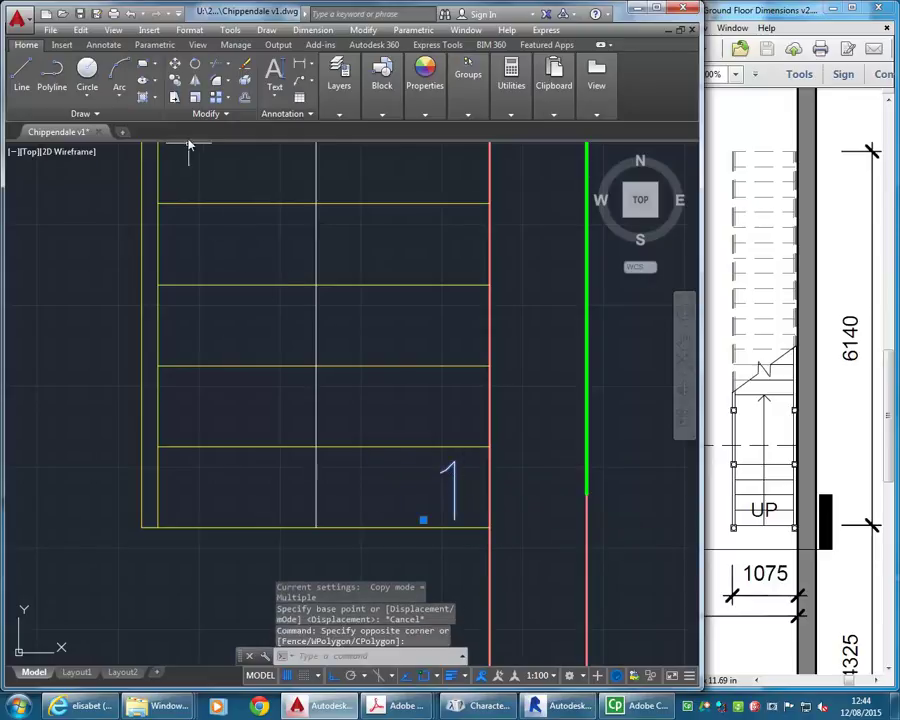
{"action": "left_click", "coordinate": [437, 500]}
{"action": "key", "text": "Return"}
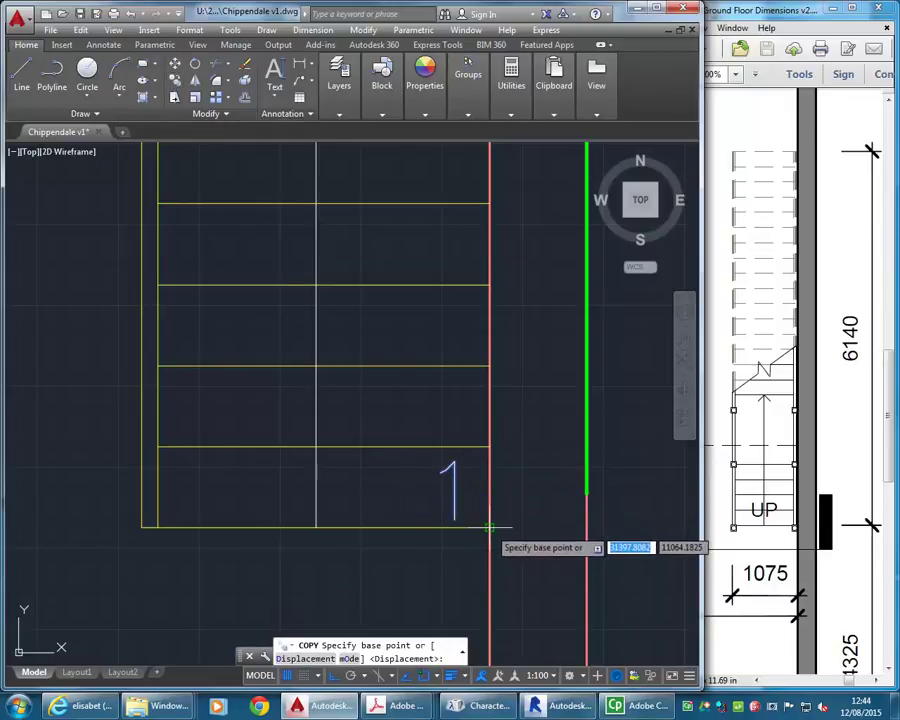
{"action": "left_click", "coordinate": [489, 527]}
{"action": "left_click", "coordinate": [490, 446]}
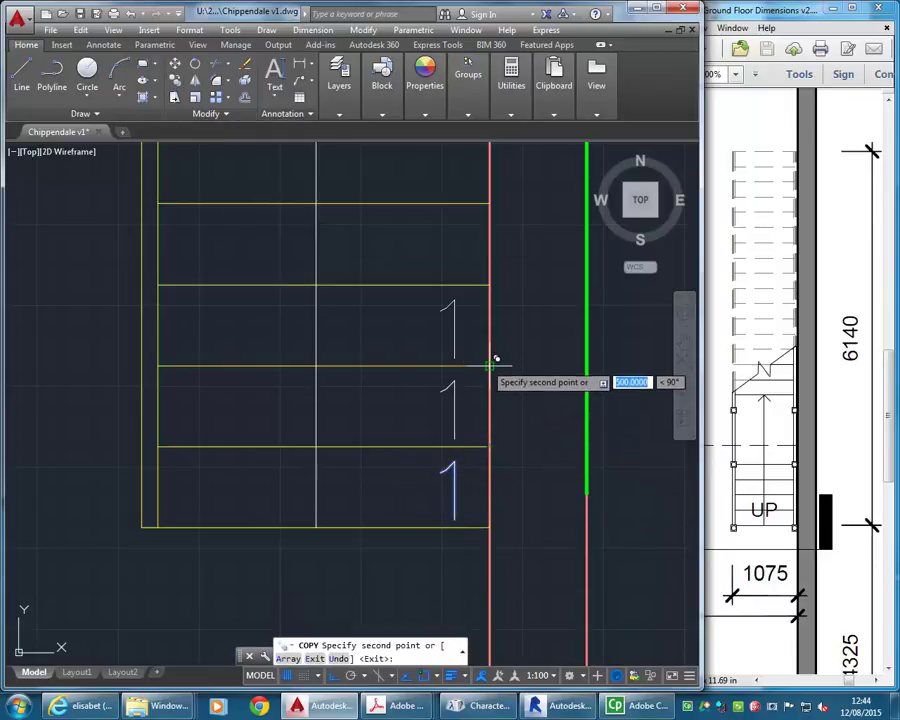
{"action": "left_click", "coordinate": [490, 366]}
{"action": "left_click", "coordinate": [490, 286]}
{"action": "middle_click_drag", "start_coordinate": [494, 280], "coordinate": [472, 360]}
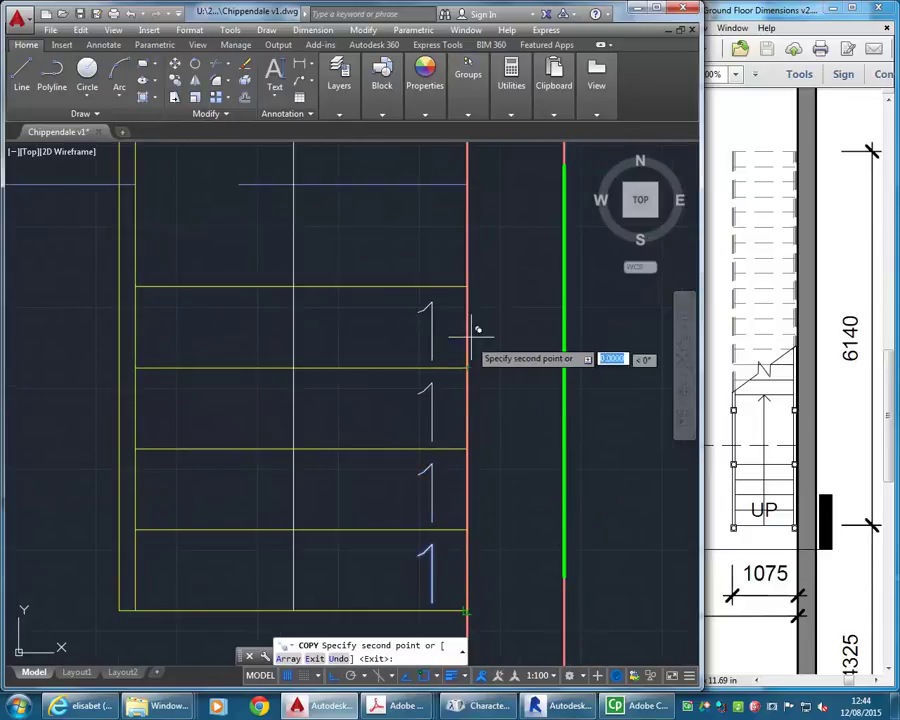
{"action": "scroll", "coordinate": [473, 295], "scroll_direction": "down", "scroll_amount": 2}
{"action": "key", "text": "Escape"}
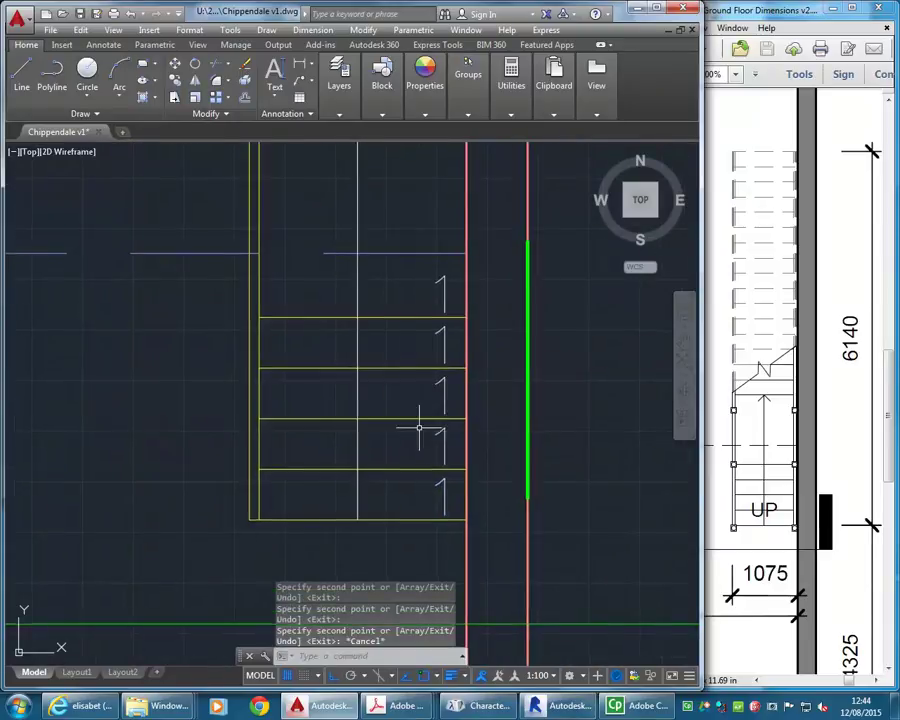
{"action": "scroll", "coordinate": [435, 435], "scroll_direction": "up", "scroll_amount": 2}
Step: Retype the first two copied labels as 2 and 3
{"action": "double_click", "coordinate": [450, 440]}
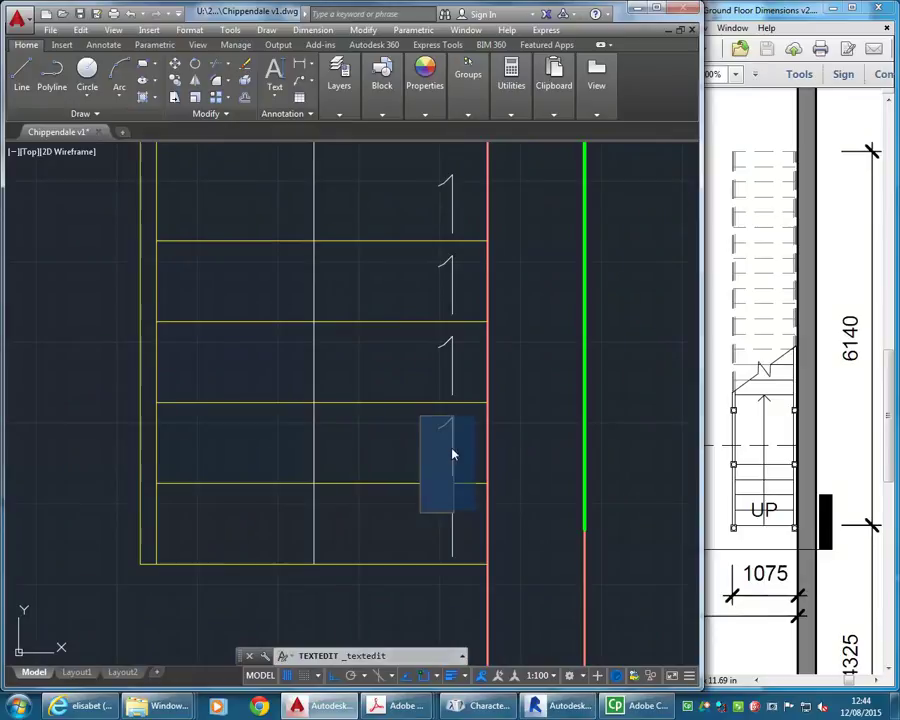
{"action": "type", "text": "2"}
{"action": "left_click", "coordinate": [446, 380]}
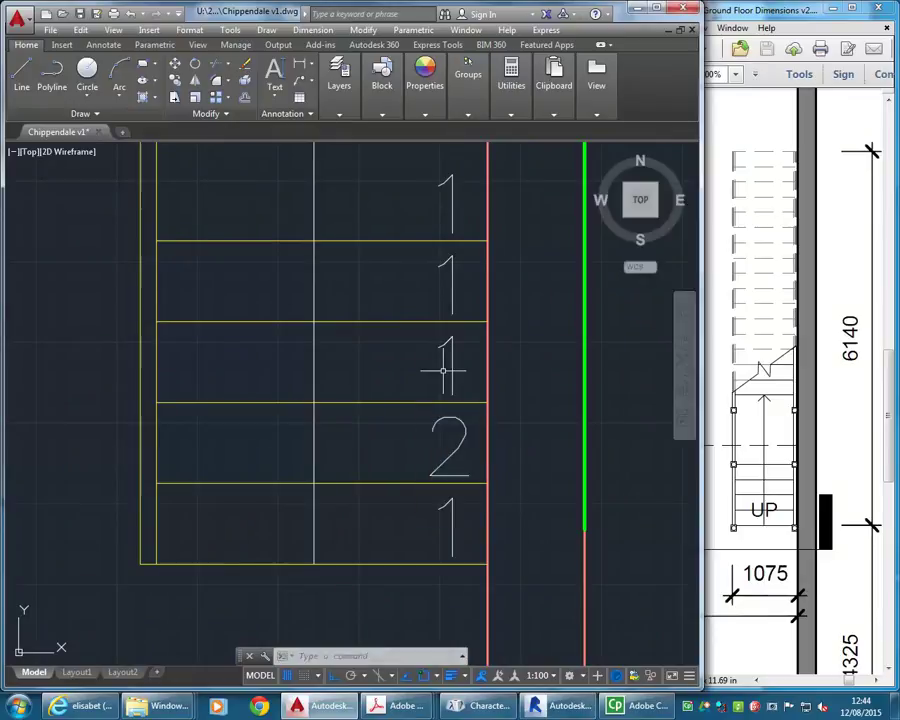
{"action": "left_click", "coordinate": [448, 368]}
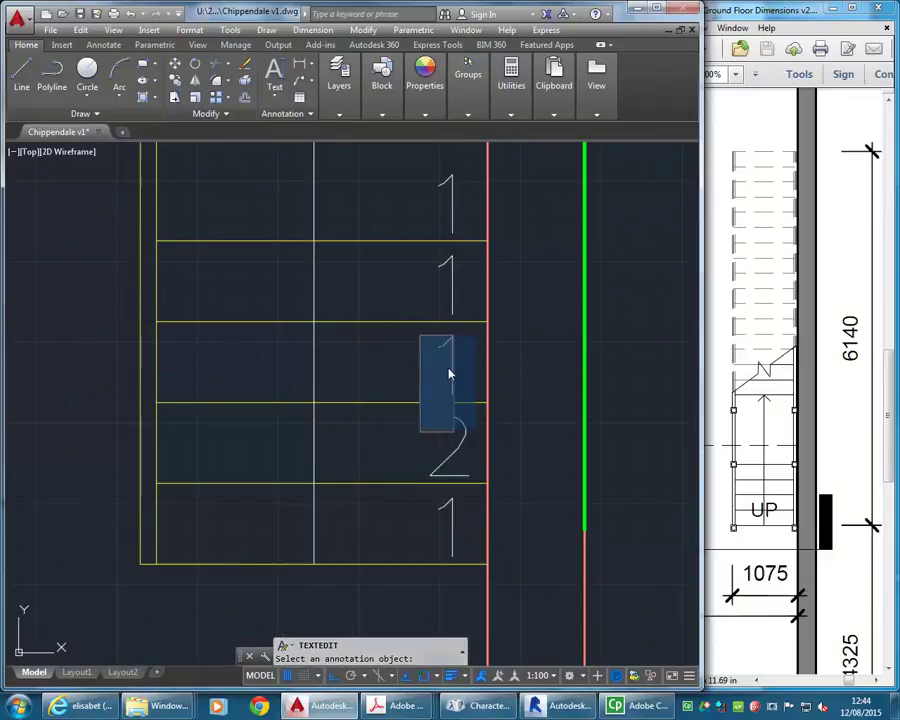
{"action": "type", "text": "3"}
{"action": "key", "text": "Return"}
{"action": "key", "text": "Return"}
{"action": "left_click", "coordinate": [451, 280]}
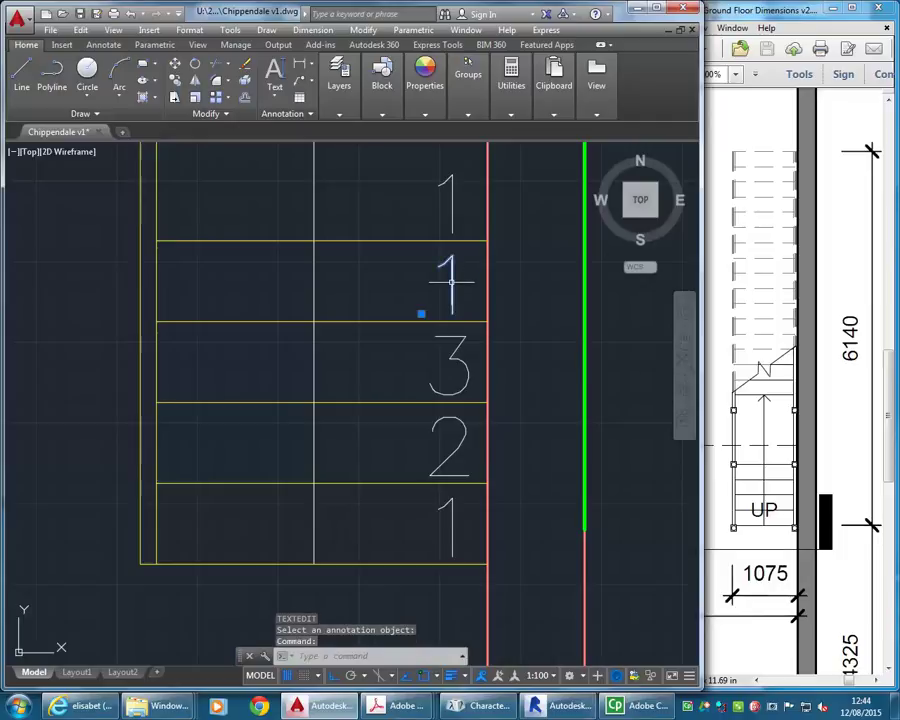
Step: Retype the remaining two copies as 4 and 5, then view the whole upper flight
{"action": "double_click", "coordinate": [450, 286]}
{"action": "type", "text": "4"}
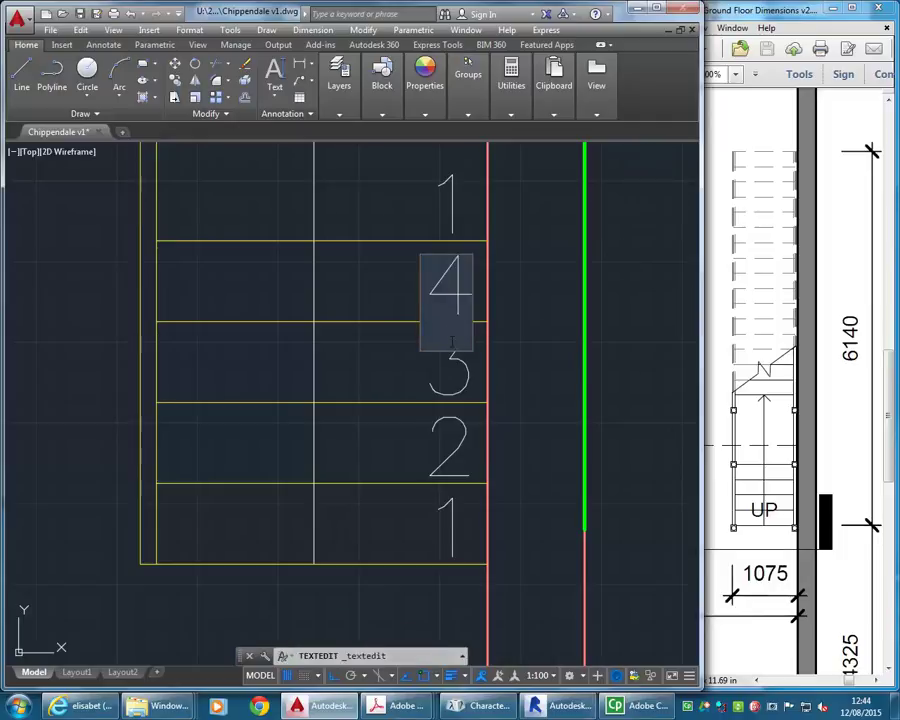
{"action": "key", "text": "Return"}
{"action": "key", "text": "Return"}
{"action": "double_click", "coordinate": [452, 210]}
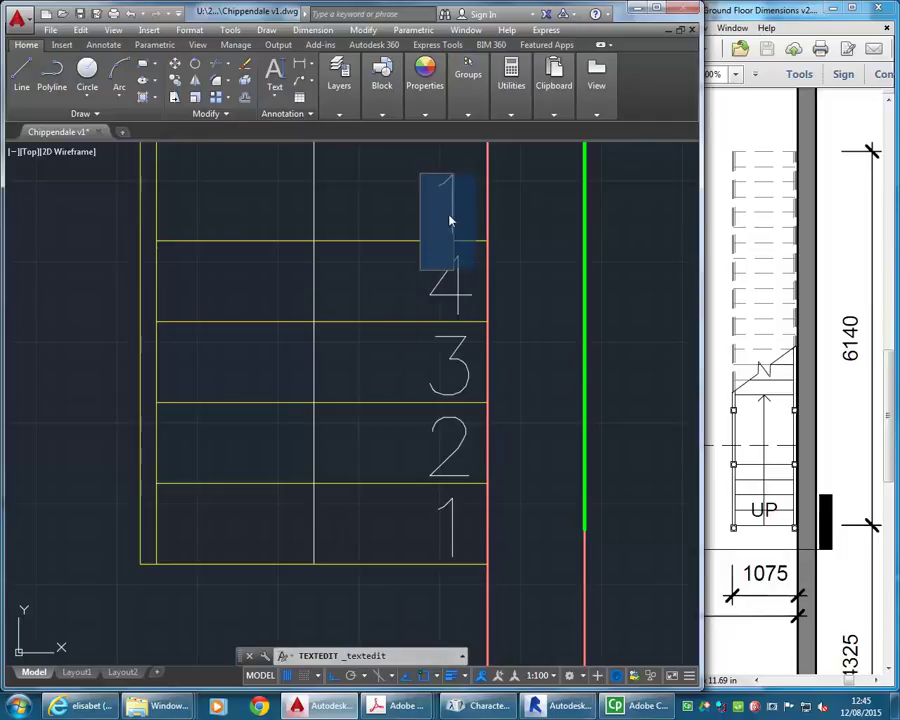
{"action": "type", "text": "5"}
{"action": "key", "text": "Return"}
{"action": "key", "text": "Return"}
{"action": "scroll", "coordinate": [388, 305], "scroll_direction": "down", "scroll_amount": 2}
{"action": "scroll", "coordinate": [430, 400], "scroll_direction": "down", "scroll_amount": 4}
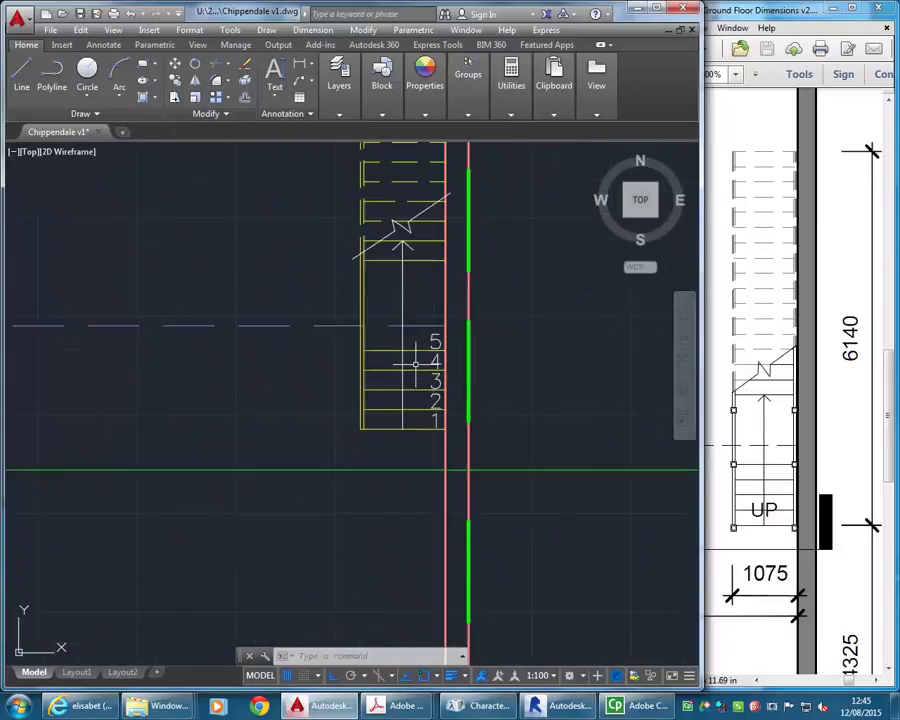
{"action": "middle_click_drag", "start_coordinate": [406, 281], "coordinate": [400, 366]}
{"action": "scroll", "coordinate": [436, 452], "scroll_direction": "up", "scroll_amount": 2}
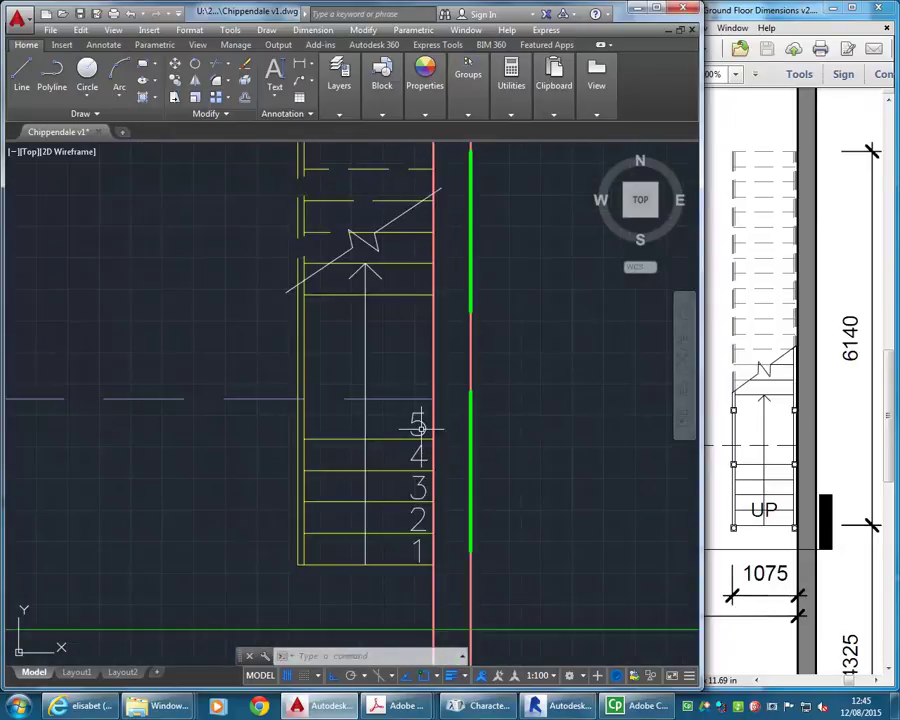
Step: Select the number 5 and start a copy, then cancel it
{"action": "left_click", "coordinate": [430, 416]}
{"action": "left_click", "coordinate": [404, 430]}
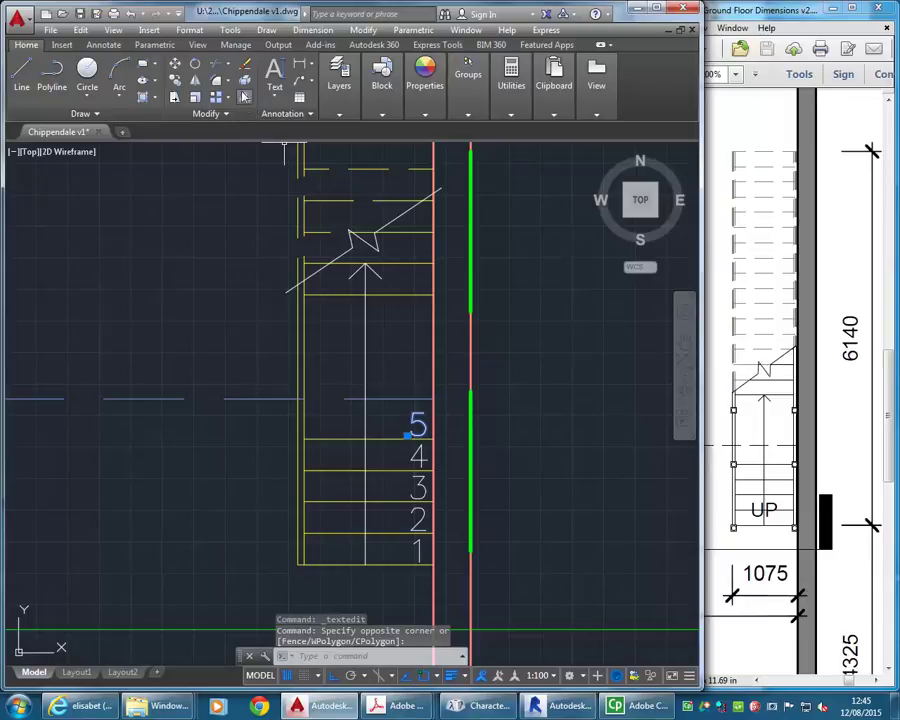
{"action": "left_click", "coordinate": [177, 83]}
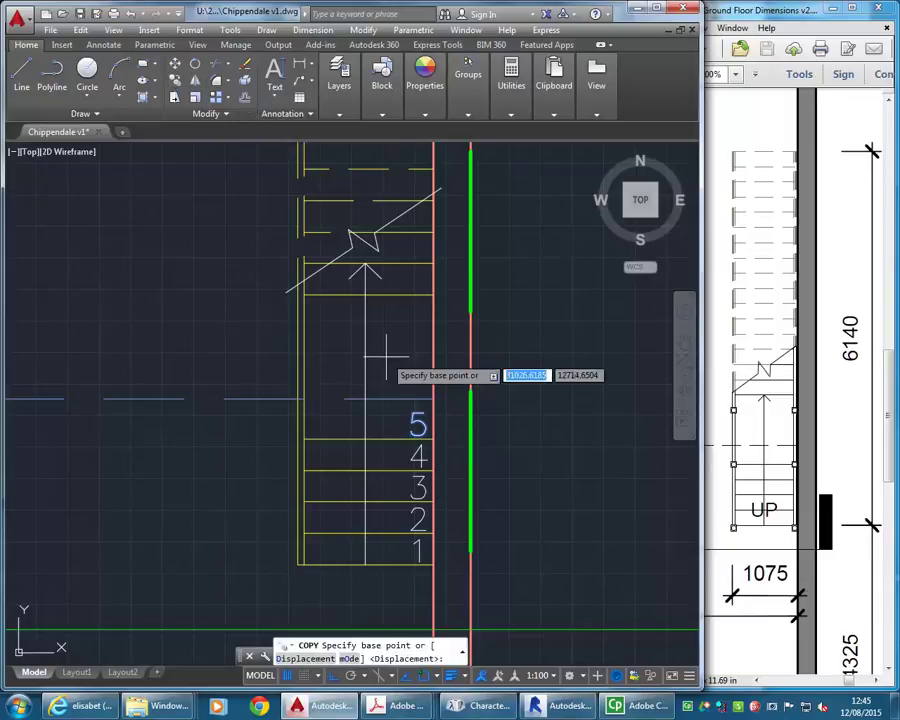
{"action": "scroll", "coordinate": [414, 472], "scroll_direction": "up", "scroll_amount": 3}
{"action": "scroll", "coordinate": [418, 470], "scroll_direction": "down", "scroll_amount": 3}
{"action": "key", "text": "Escape"}
{"action": "middle_click_drag", "start_coordinate": [420, 457], "coordinate": [388, 416]}
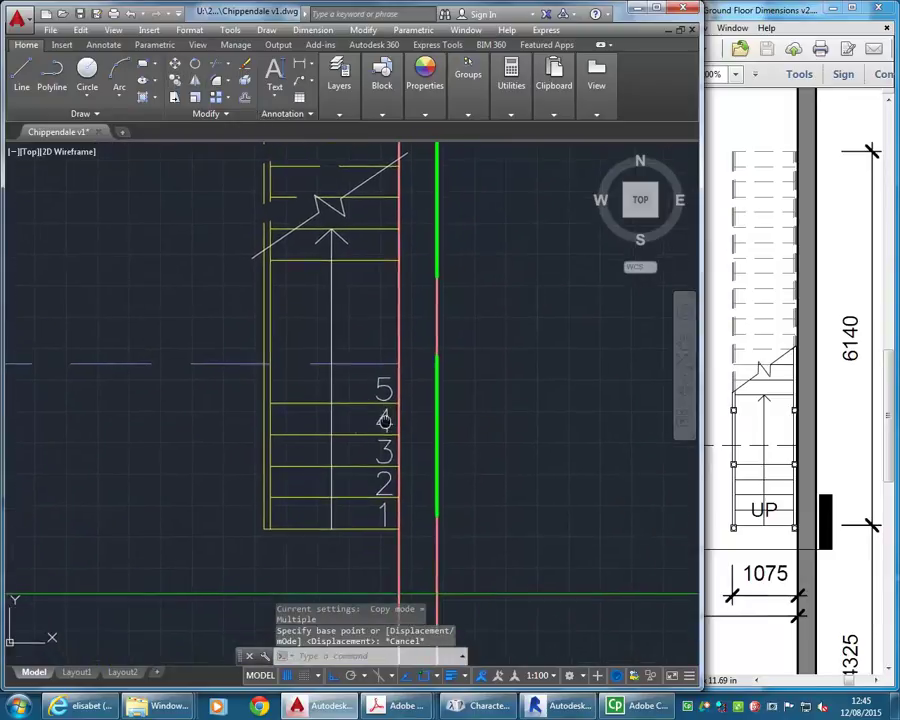
Step: Window-select step numbers 1–5 and change their Justify property from Left to Right
{"action": "left_click", "coordinate": [362, 368]}
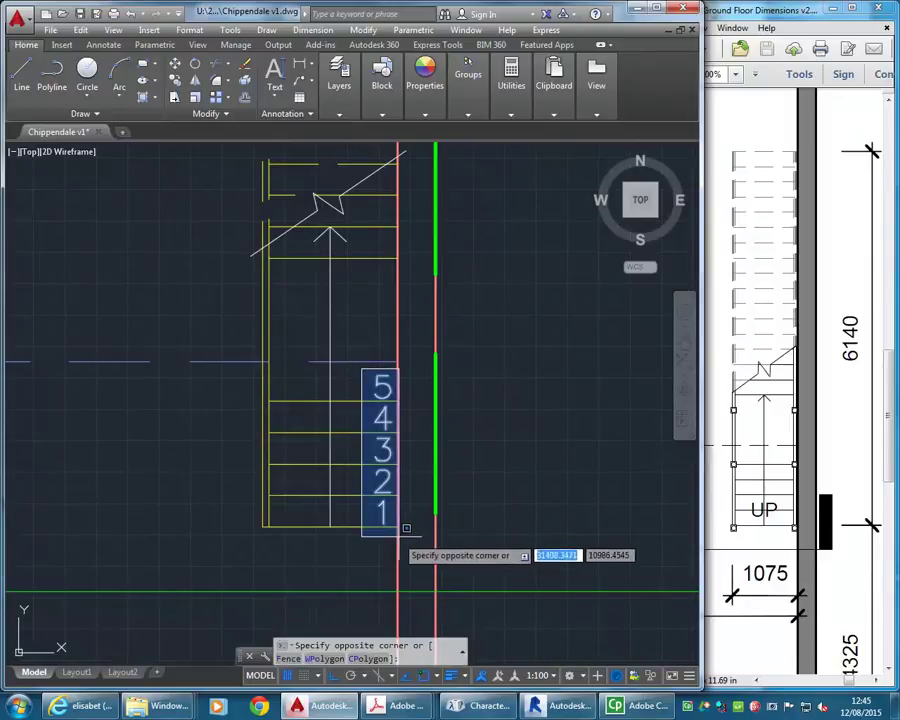
{"action": "left_click", "coordinate": [413, 523]}
{"action": "right_click", "coordinate": [418, 505]}
{"action": "left_click", "coordinate": [484, 480]}
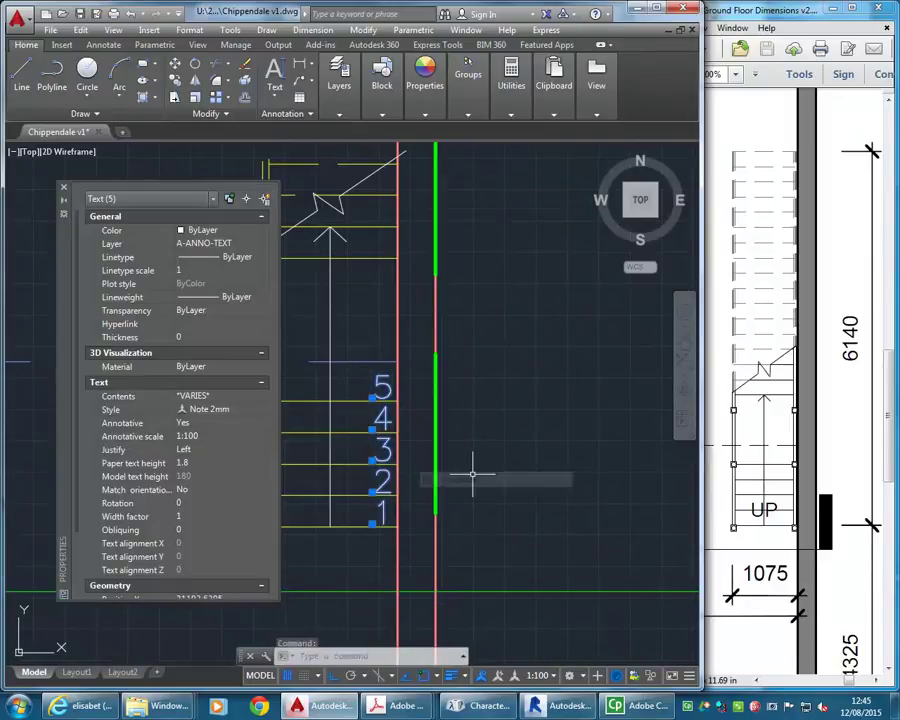
{"action": "left_click", "coordinate": [254, 450]}
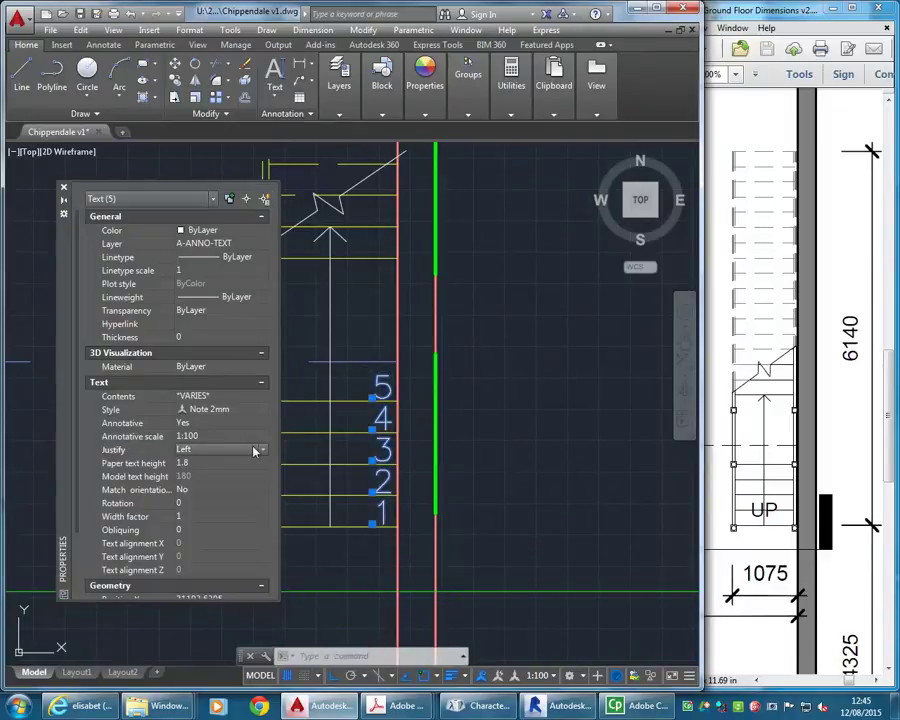
{"action": "left_click", "coordinate": [264, 450]}
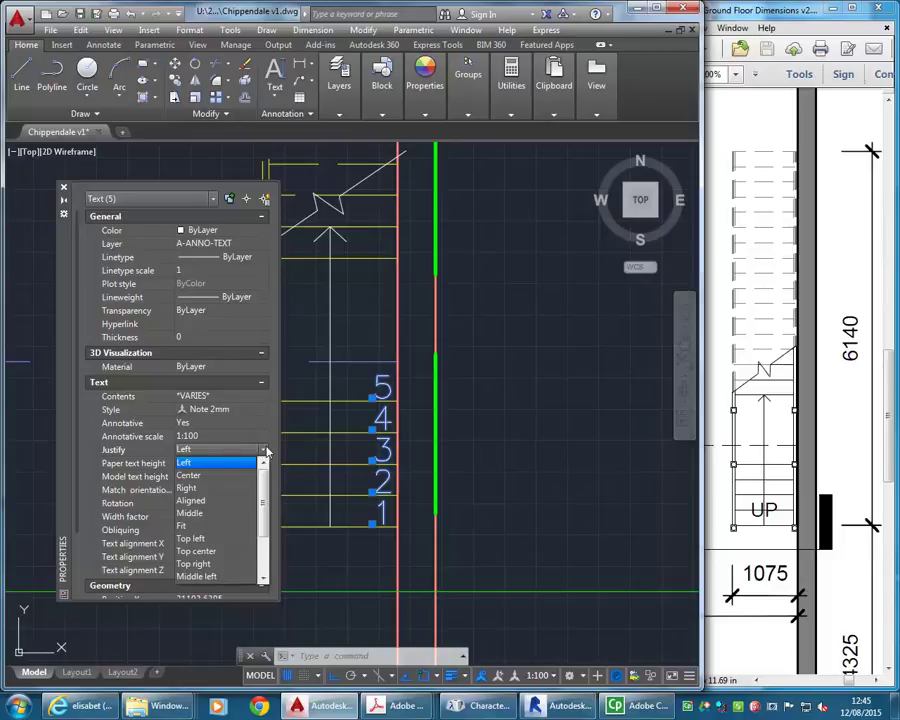
{"action": "left_click", "coordinate": [215, 488]}
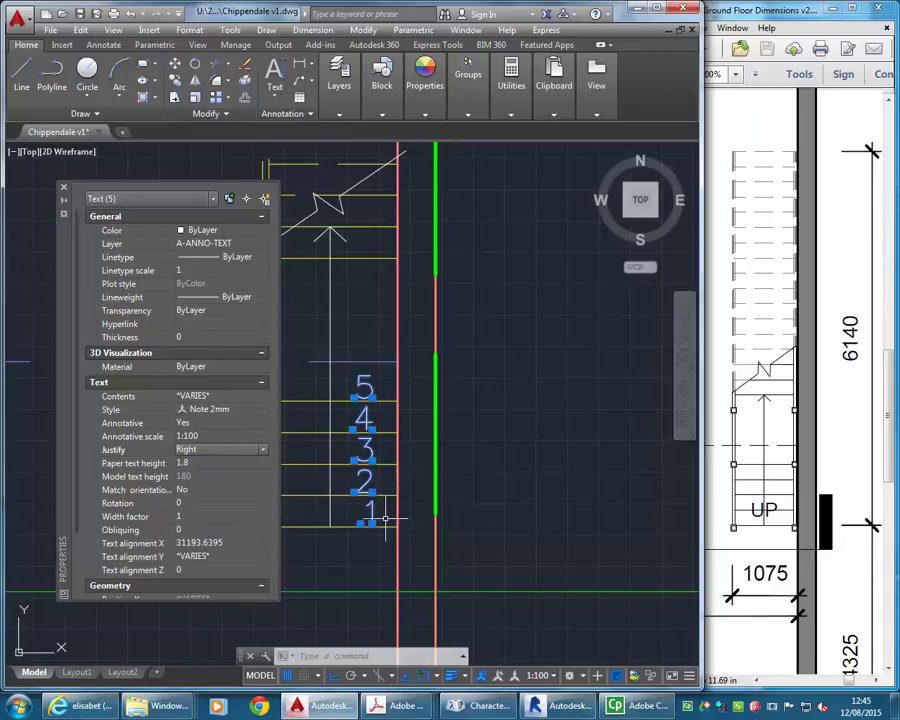
Step: Close the Properties panel and shift the selected step numbers further right
{"action": "left_click", "coordinate": [63, 189]}
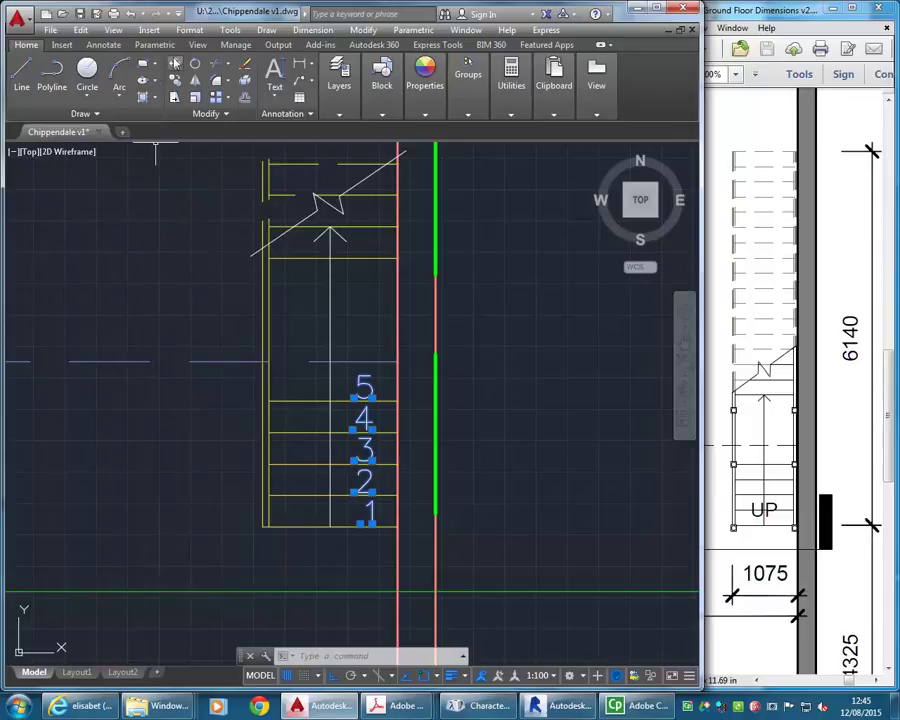
{"action": "left_click", "coordinate": [174, 64]}
{"action": "scroll", "coordinate": [350, 468], "scroll_direction": "up", "scroll_amount": 6}
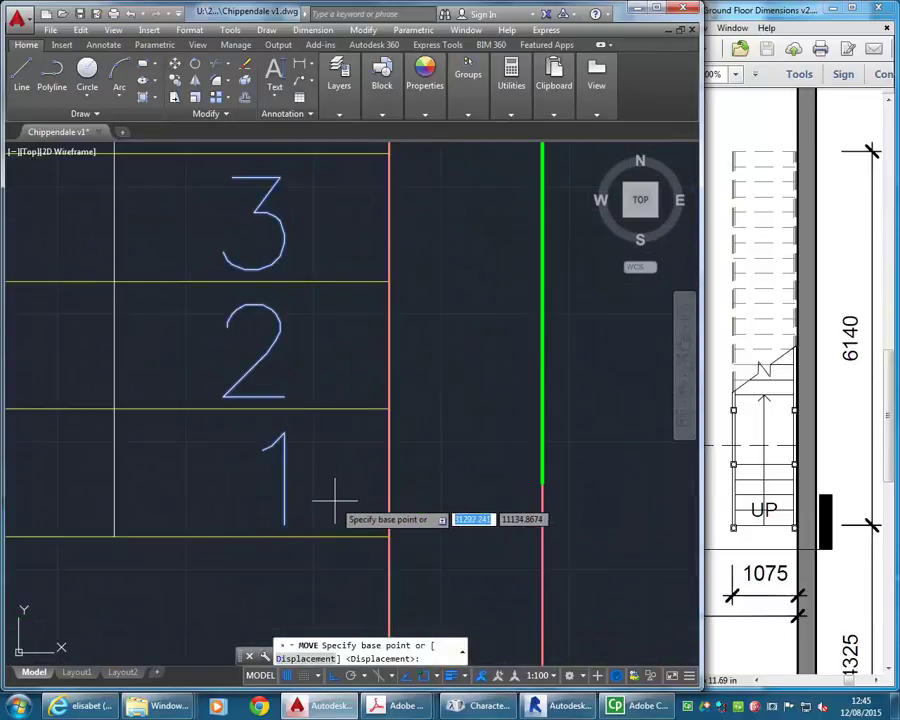
{"action": "left_click", "coordinate": [342, 490]}
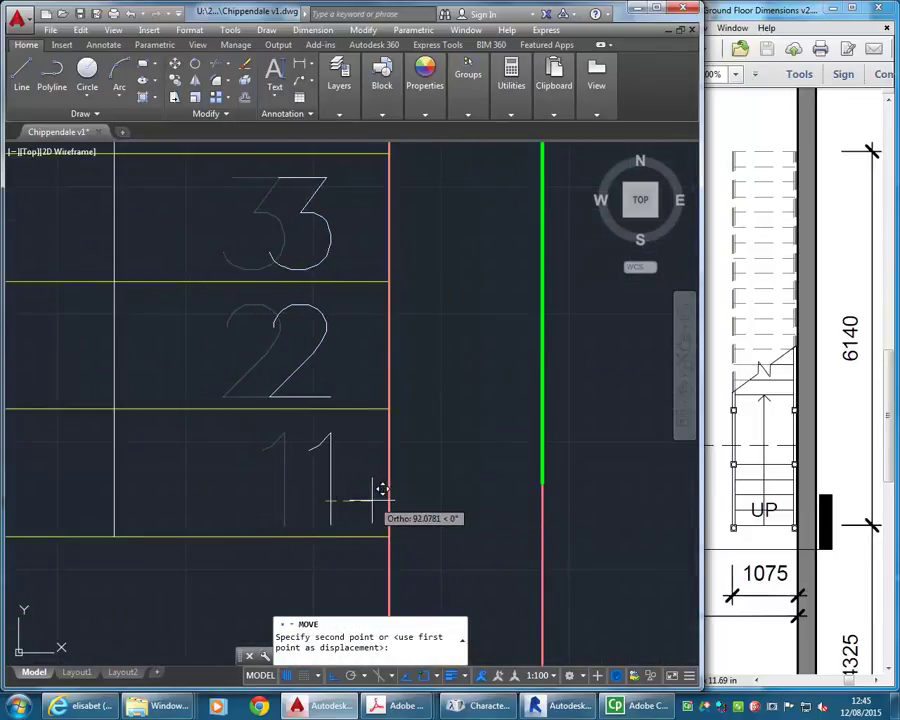
{"action": "left_click", "coordinate": [380, 490]}
{"action": "scroll", "coordinate": [317, 474], "scroll_direction": "down", "scroll_amount": 4}
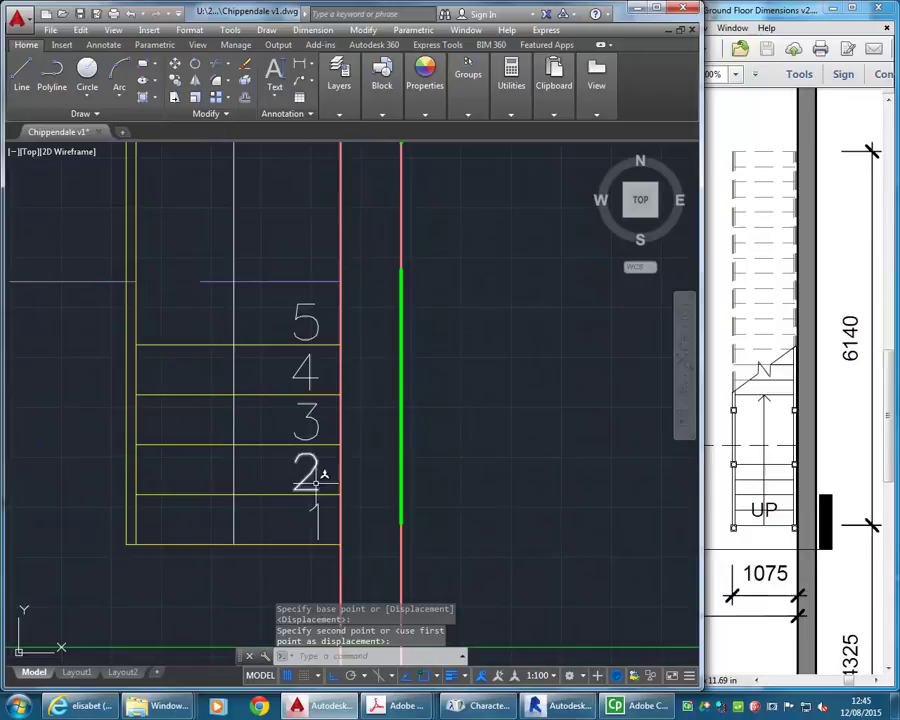
Step: Move all five step numbers a little further right toward the tread edges
{"action": "left_click", "coordinate": [270, 273]}
{"action": "left_click", "coordinate": [324, 538]}
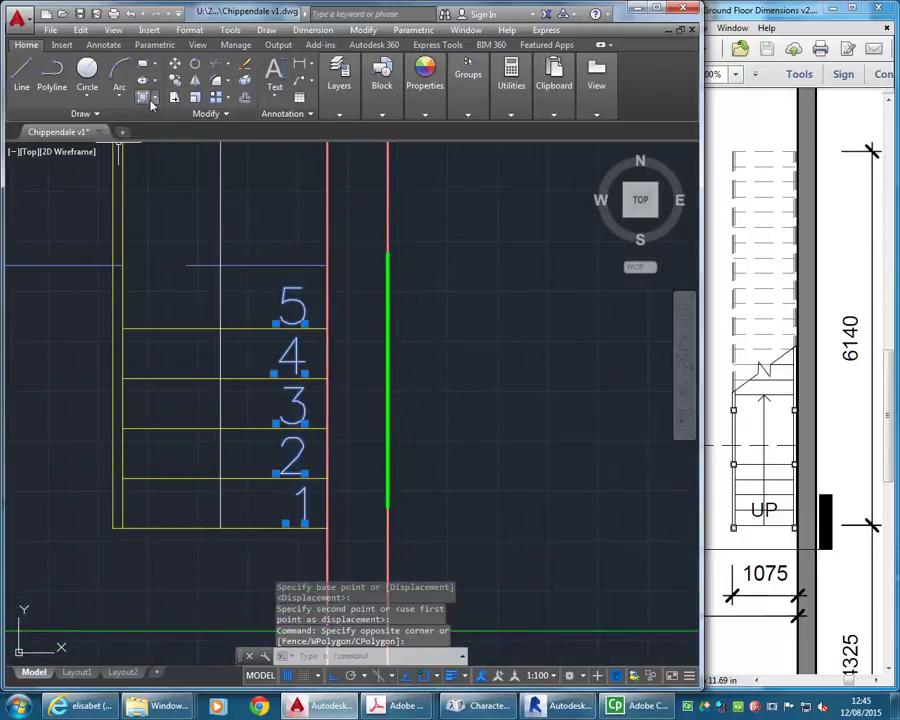
{"action": "left_click", "coordinate": [175, 64]}
{"action": "scroll", "coordinate": [296, 300], "scroll_direction": "up", "scroll_amount": 4}
{"action": "left_click", "coordinate": [211, 311]}
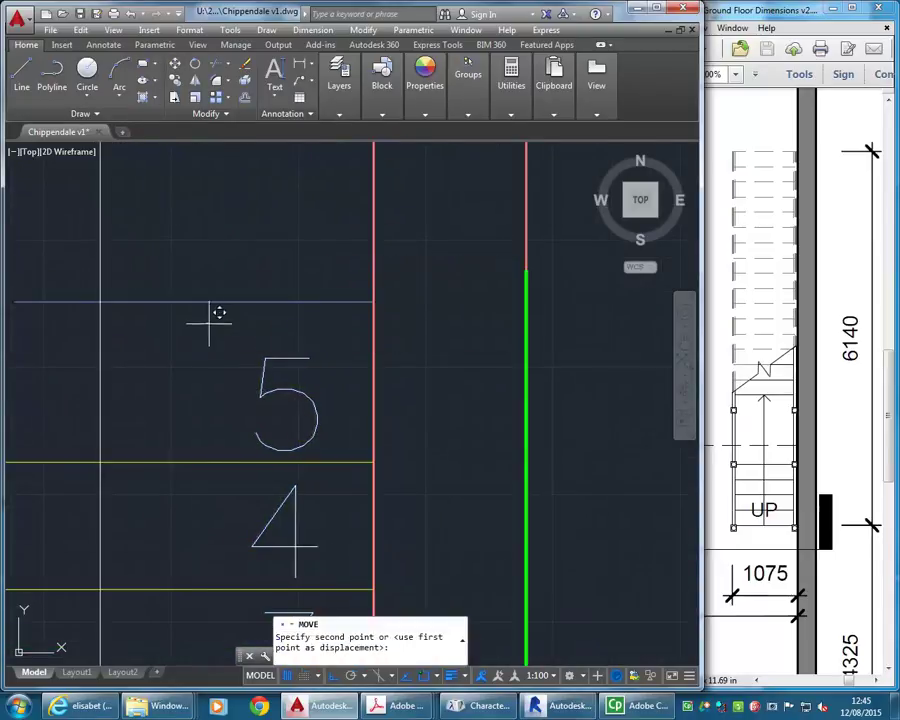
{"action": "left_click", "coordinate": [236, 311]}
{"action": "scroll", "coordinate": [286, 280], "scroll_direction": "down", "scroll_amount": 6}
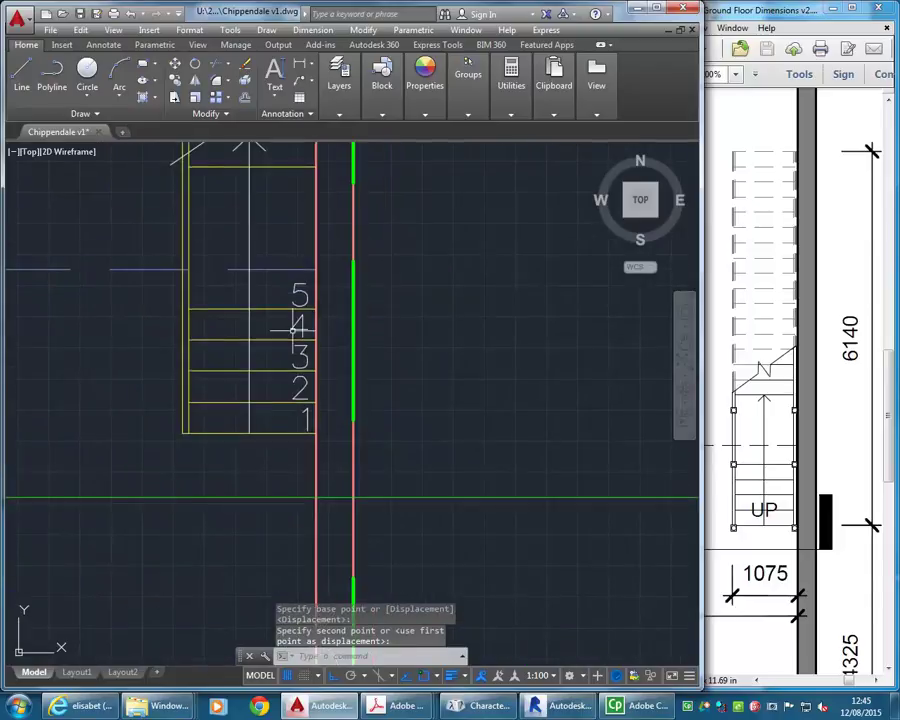
{"action": "scroll", "coordinate": [307, 433], "scroll_direction": "up", "scroll_amount": 5}
{"action": "scroll", "coordinate": [300, 425], "scroll_direction": "up", "scroll_amount": 3}
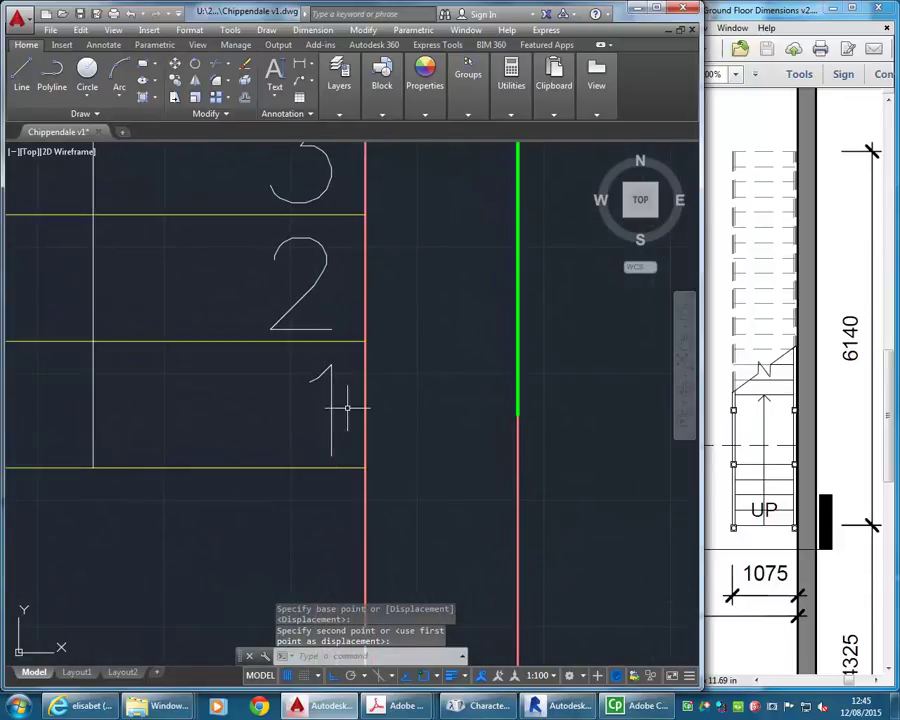
Step: Move the number 1 so it sits directly under the 2, then view steps 1–5
{"action": "left_click", "coordinate": [329, 423]}
{"action": "left_click", "coordinate": [192, 470]}
{"action": "left_click", "coordinate": [175, 63]}
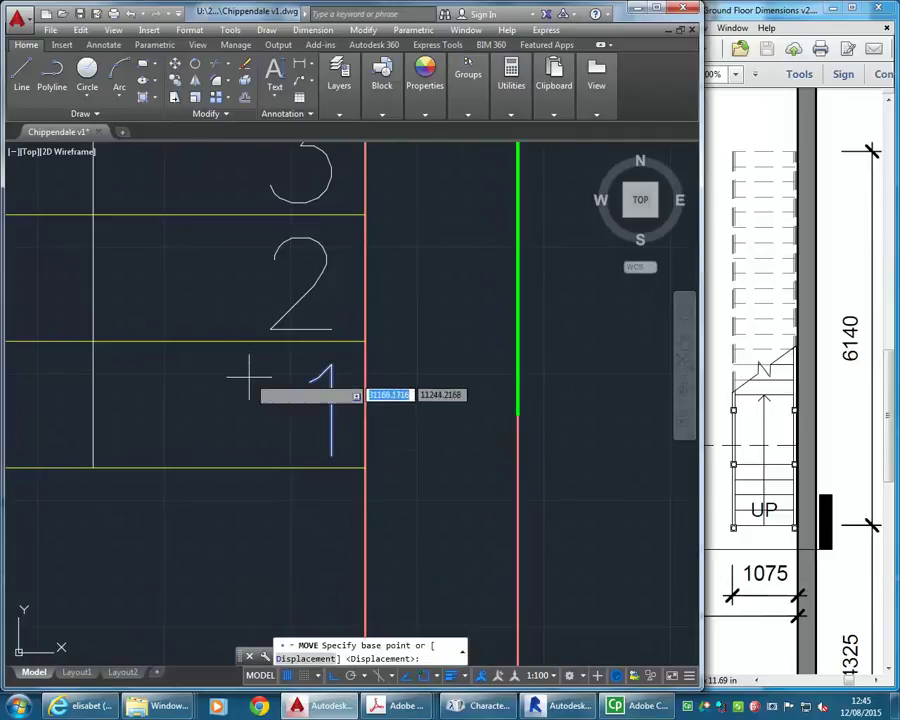
{"action": "left_click", "coordinate": [247, 380]}
{"action": "left_click", "coordinate": [226, 392]}
{"action": "scroll", "coordinate": [205, 313], "scroll_direction": "down", "scroll_amount": 2}
{"action": "scroll", "coordinate": [205, 313], "scroll_direction": "down", "scroll_amount": 2}
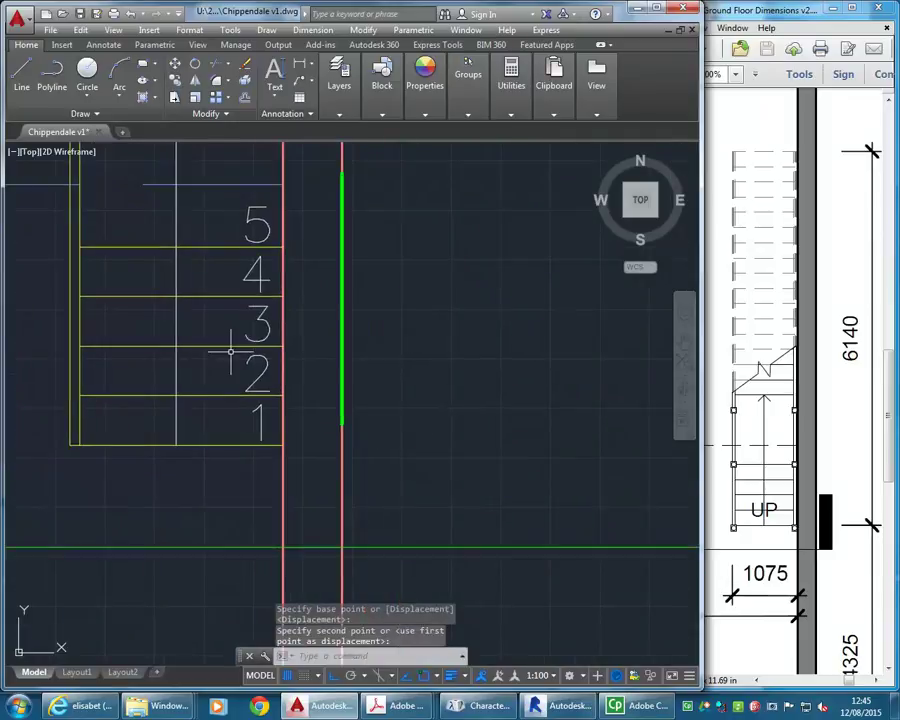
{"action": "mouse_move", "coordinate": [233, 350]}
{"action": "middle_mouse_down"}
{"action": "mouse_move", "coordinate": [237, 385]}
{"action": "mouse_move", "coordinate": [260, 390]}
{"action": "middle_mouse_up"}
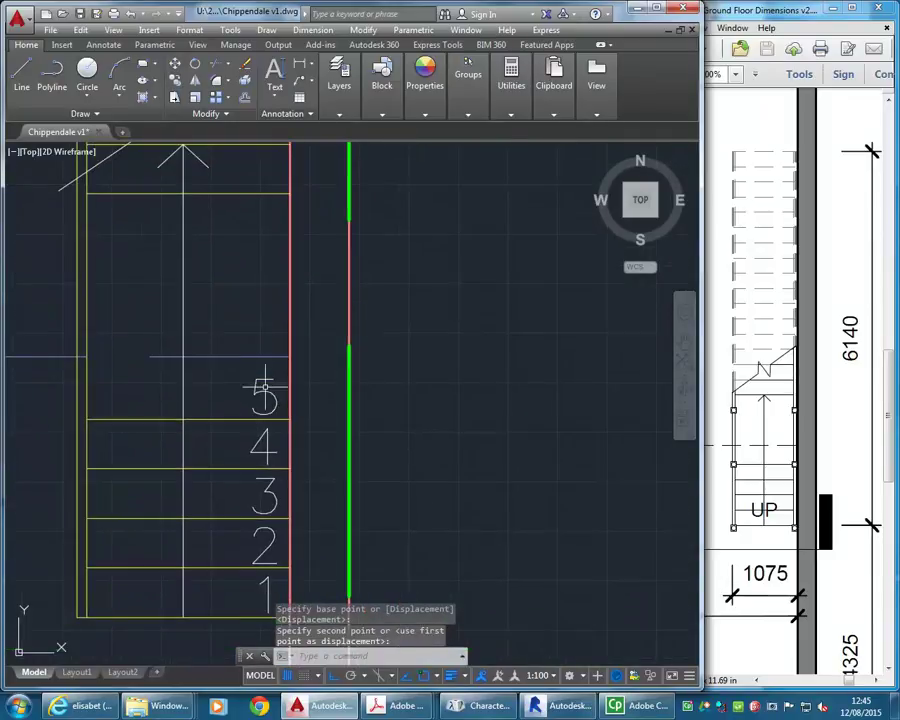
Step: Copy the number 5 onto each of the next five treads up the flight
{"action": "left_click", "coordinate": [262, 390]}
{"action": "left_click", "coordinate": [240, 400]}
{"action": "left_click", "coordinate": [176, 82]}
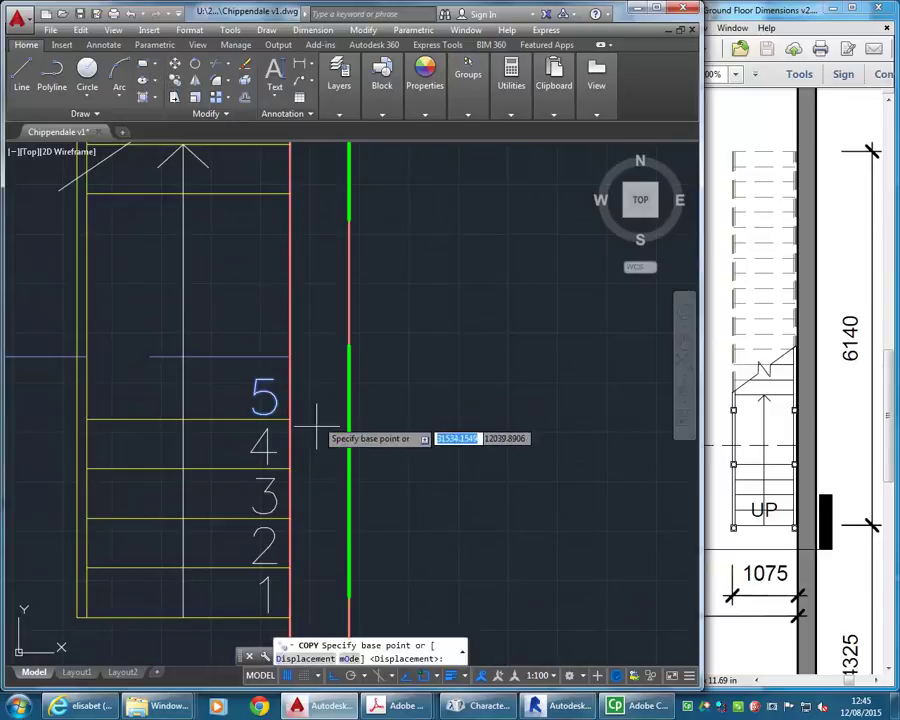
{"action": "left_click", "coordinate": [276, 412]}
{"action": "middle_click_drag", "start_coordinate": [285, 211], "coordinate": [292, 318]}
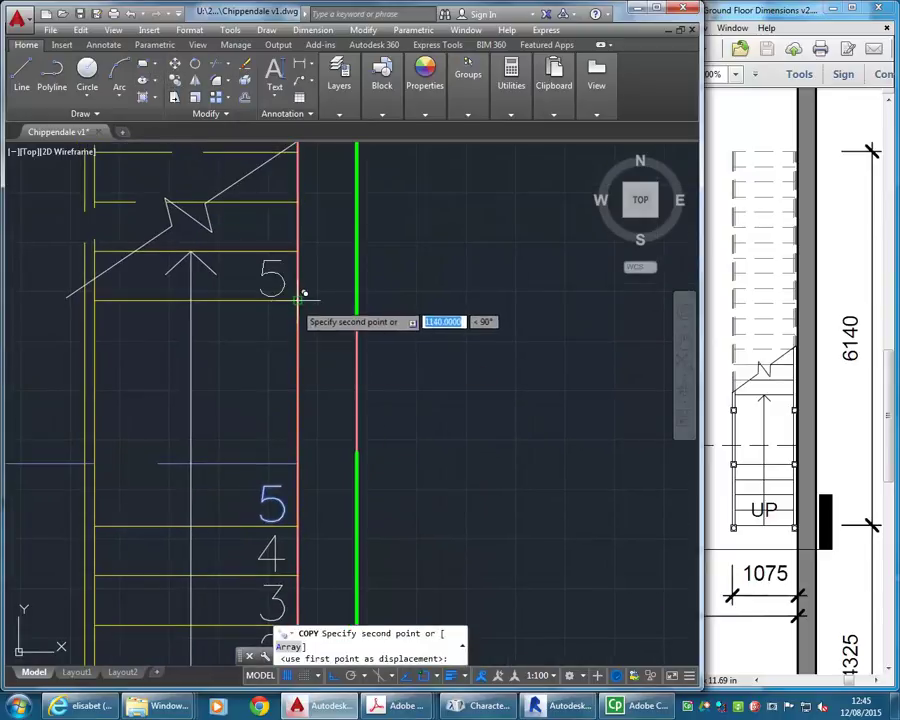
{"action": "left_click", "coordinate": [291, 294]}
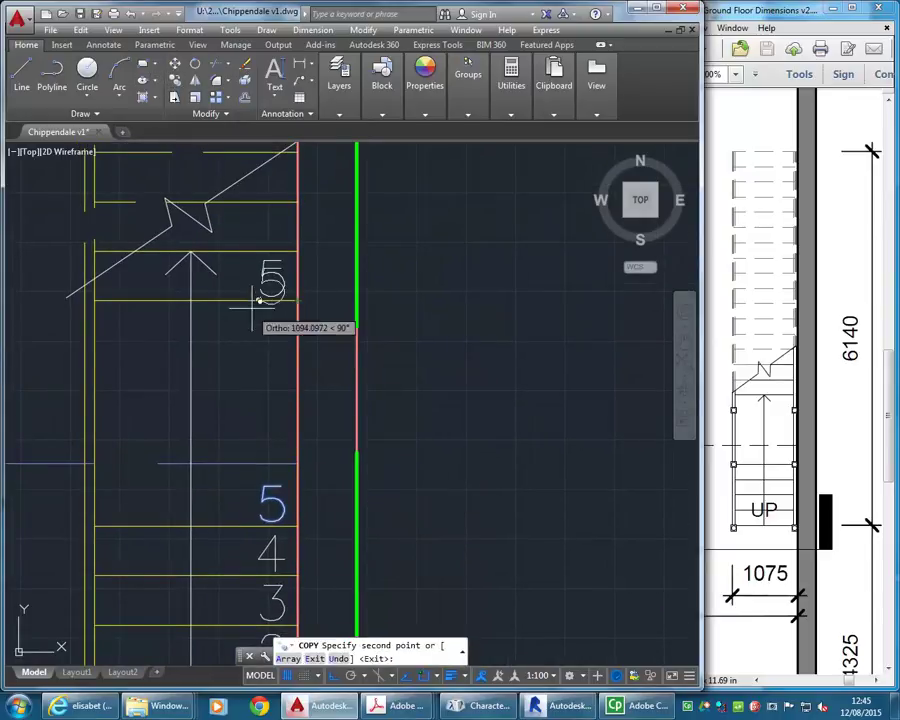
{"action": "middle_click_drag", "start_coordinate": [298, 246], "coordinate": [288, 376]}
{"action": "left_click", "coordinate": [293, 373]}
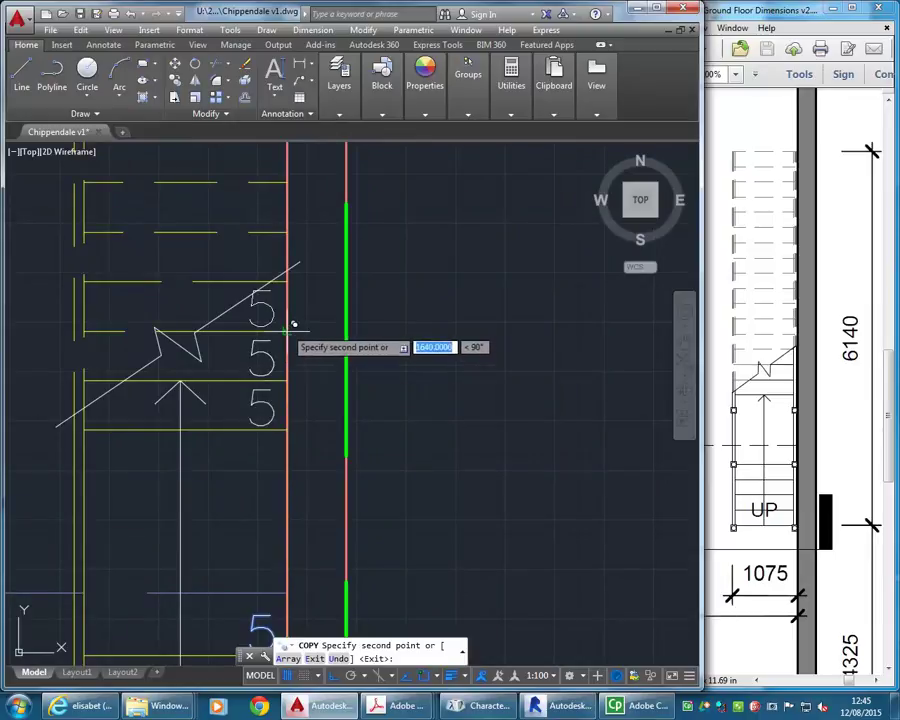
{"action": "left_click", "coordinate": [293, 320]}
{"action": "left_click", "coordinate": [283, 290]}
{"action": "middle_click_drag", "start_coordinate": [293, 238], "coordinate": [293, 266]}
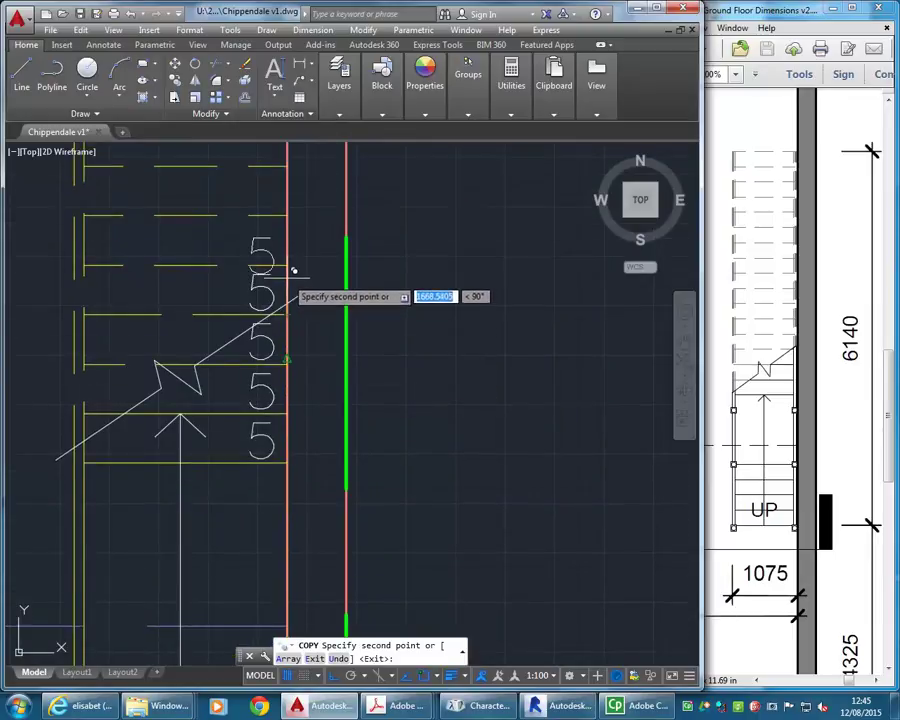
{"action": "left_click", "coordinate": [287, 259]}
{"action": "key", "text": "Escape"}
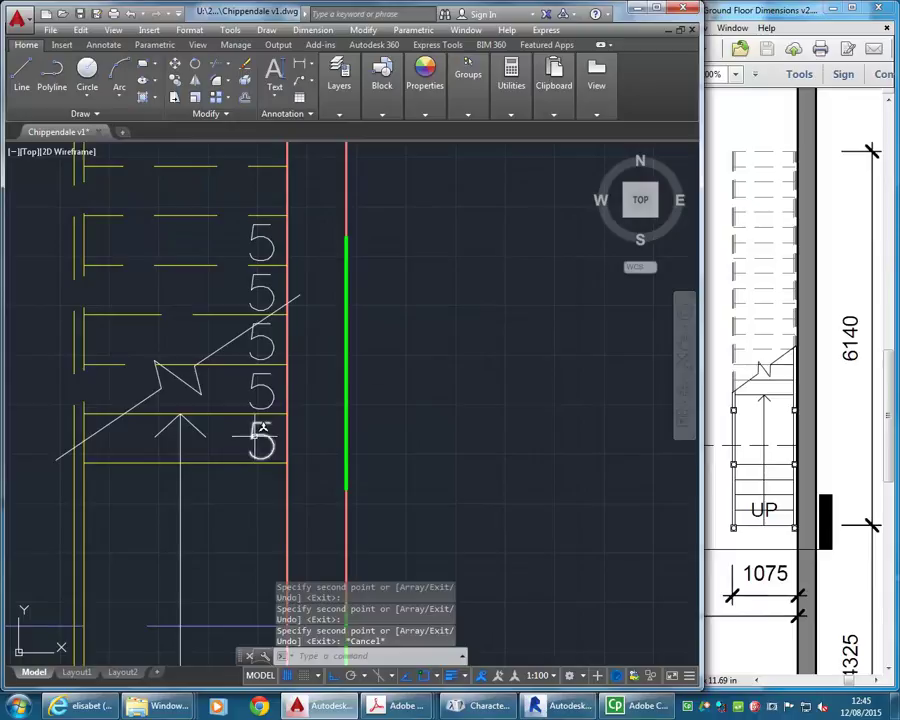
Step: Edit the three lowest copies to read 6, 7 and 8
{"action": "double_click", "coordinate": [257, 441]}
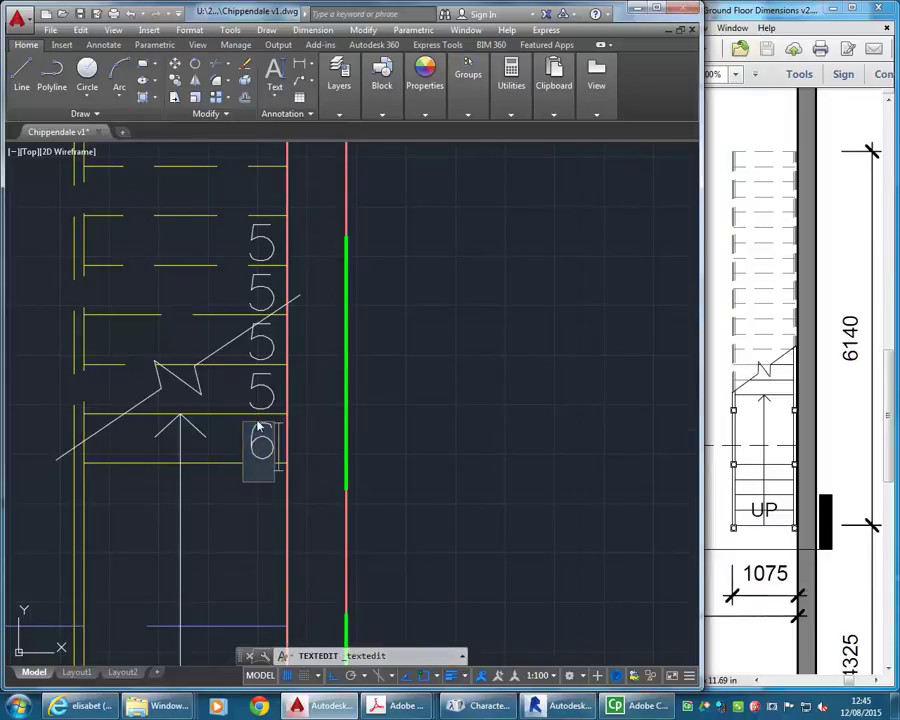
{"action": "key", "text": "Return"}
{"action": "key", "text": "Return"}
{"action": "double_click", "coordinate": [261, 396]}
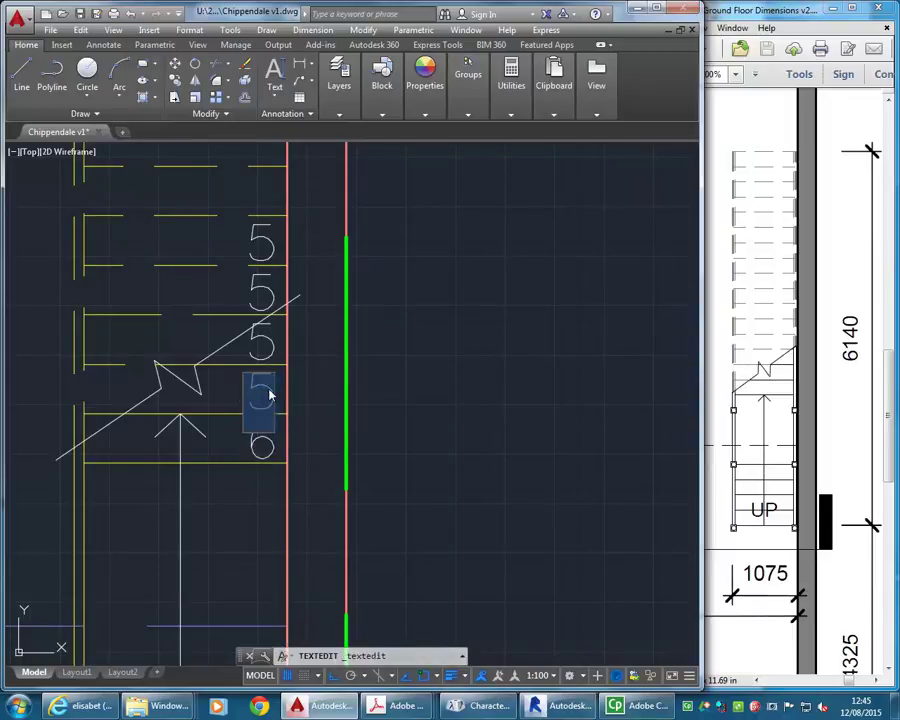
{"action": "key", "text": "Return"}
{"action": "key", "text": "Return"}
{"action": "double_click", "coordinate": [271, 347]}
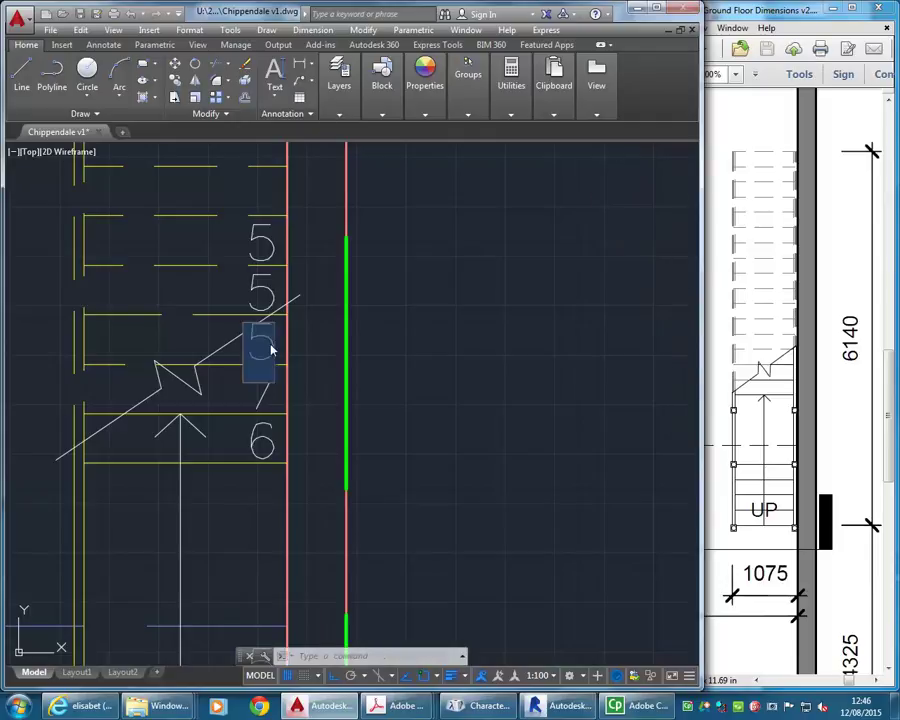
{"action": "key", "text": "Return"}
{"action": "key", "text": "Return"}
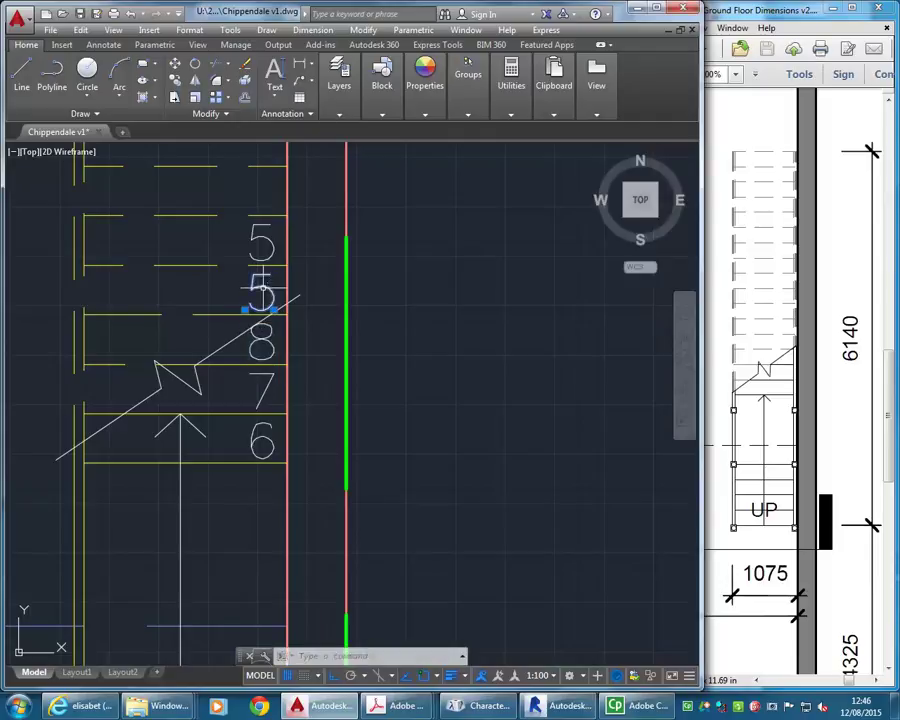
Step: Edit the top two copies to read 9 and 10
{"action": "double_click", "coordinate": [262, 293]}
{"action": "type", "text": "9"}
{"action": "key", "text": "Return"}
{"action": "key", "text": "Return"}
{"action": "double_click", "coordinate": [268, 255]}
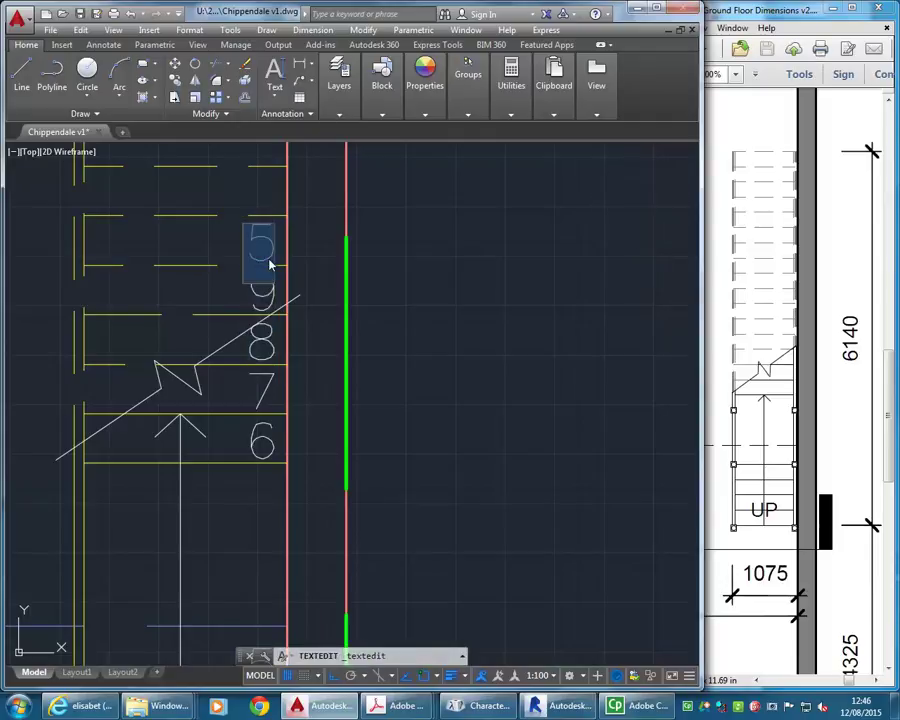
{"action": "type", "text": "10"}
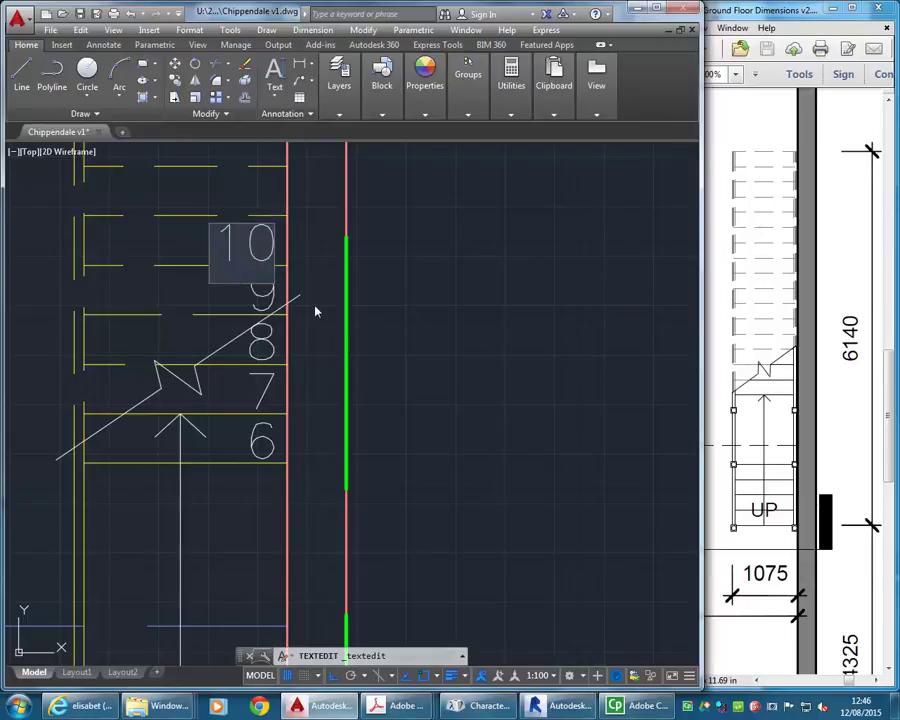
{"action": "key", "text": "Return"}
{"action": "key", "text": "Return"}
{"action": "middle_click_drag", "start_coordinate": [236, 245], "coordinate": [270, 325]}
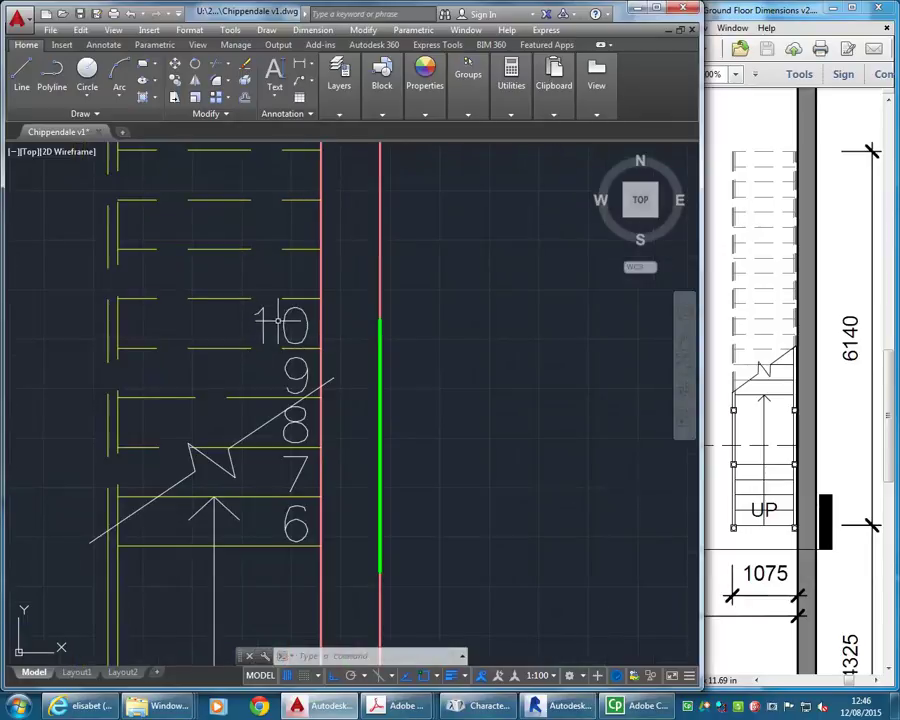
Step: Copy the number 10 onto the next treads, up to 1250 above it
{"action": "left_click", "coordinate": [278, 320]}
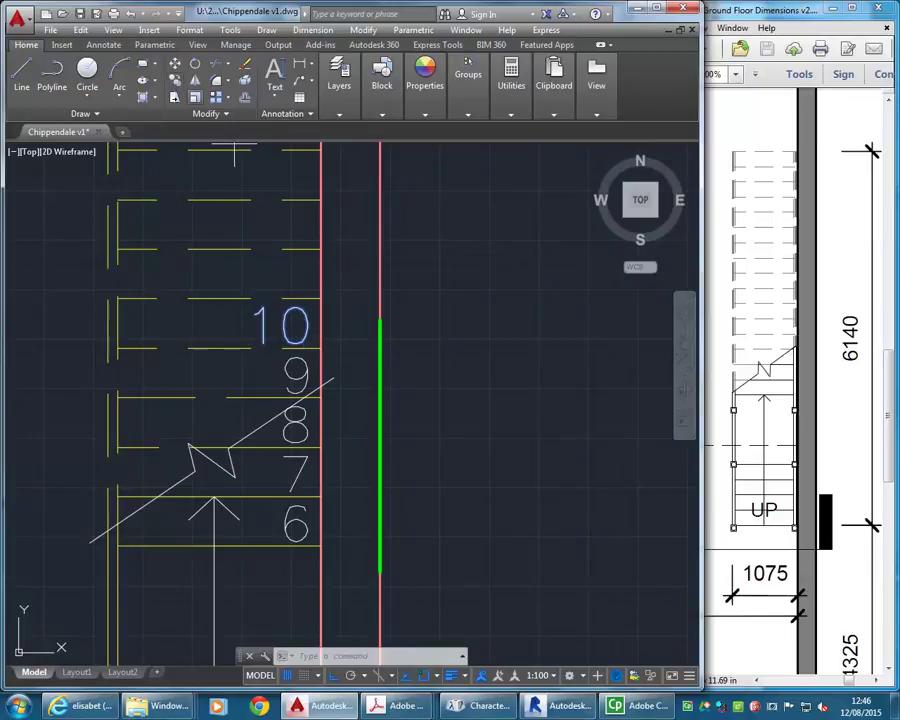
{"action": "left_click", "coordinate": [174, 80]}
{"action": "left_click", "coordinate": [326, 340]}
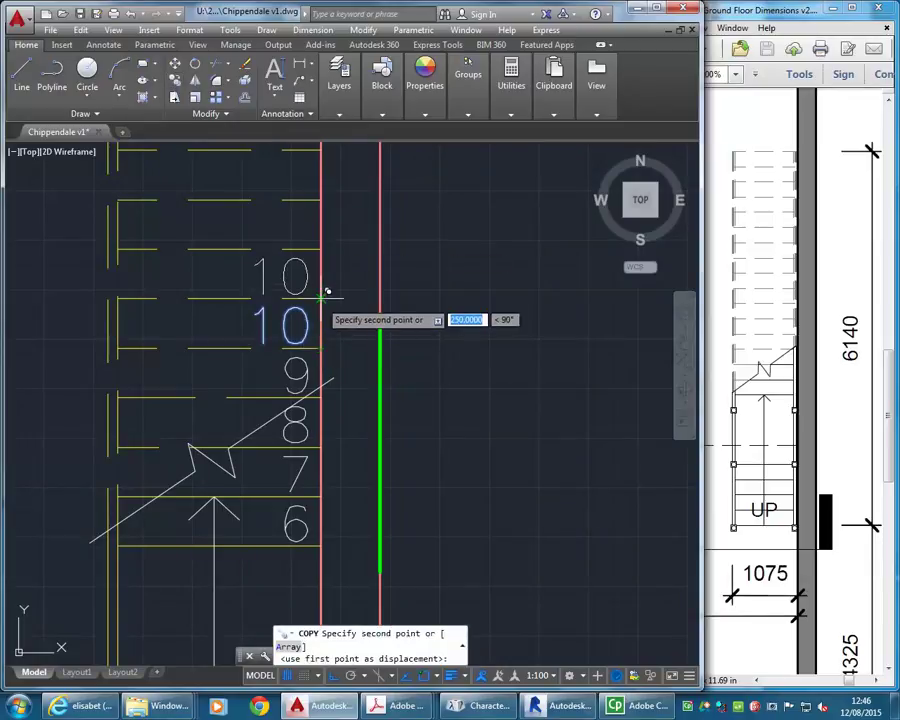
{"action": "left_click", "coordinate": [326, 288]}
{"action": "left_click", "coordinate": [322, 240]}
{"action": "middle_click_drag", "start_coordinate": [322, 240], "coordinate": [310, 316]}
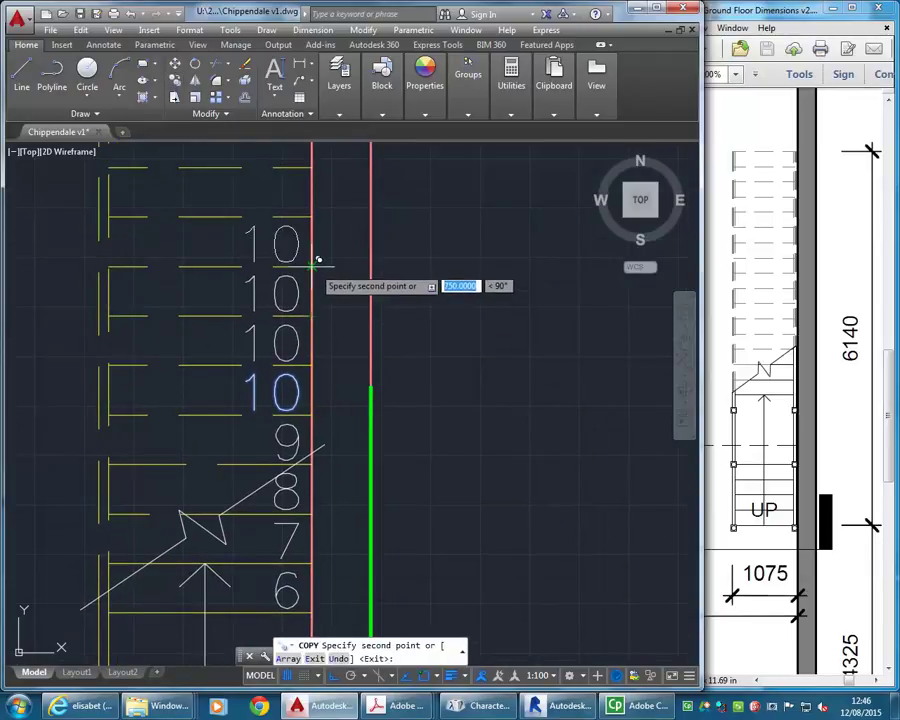
{"action": "left_click", "coordinate": [318, 210]}
{"action": "middle_click_drag", "start_coordinate": [318, 210], "coordinate": [303, 340]}
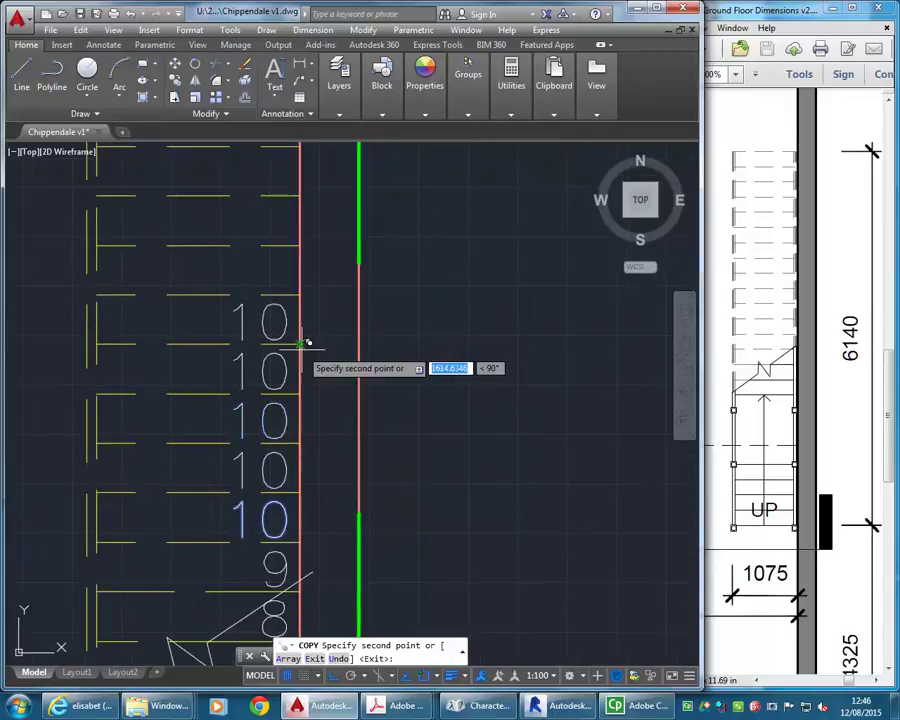
{"action": "left_click", "coordinate": [306, 288]}
Step: Place further copies of 10 on the treads up to 3000 above, then review numbers 6–9
{"action": "middle_click_drag", "start_coordinate": [306, 288], "coordinate": [279, 353]}
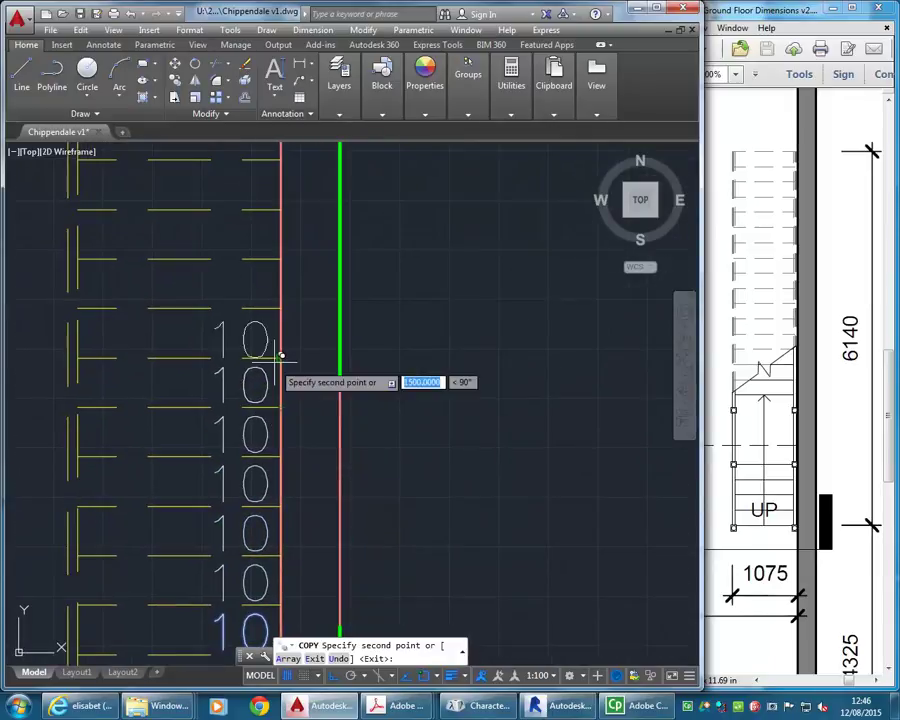
{"action": "left_click", "coordinate": [287, 352]}
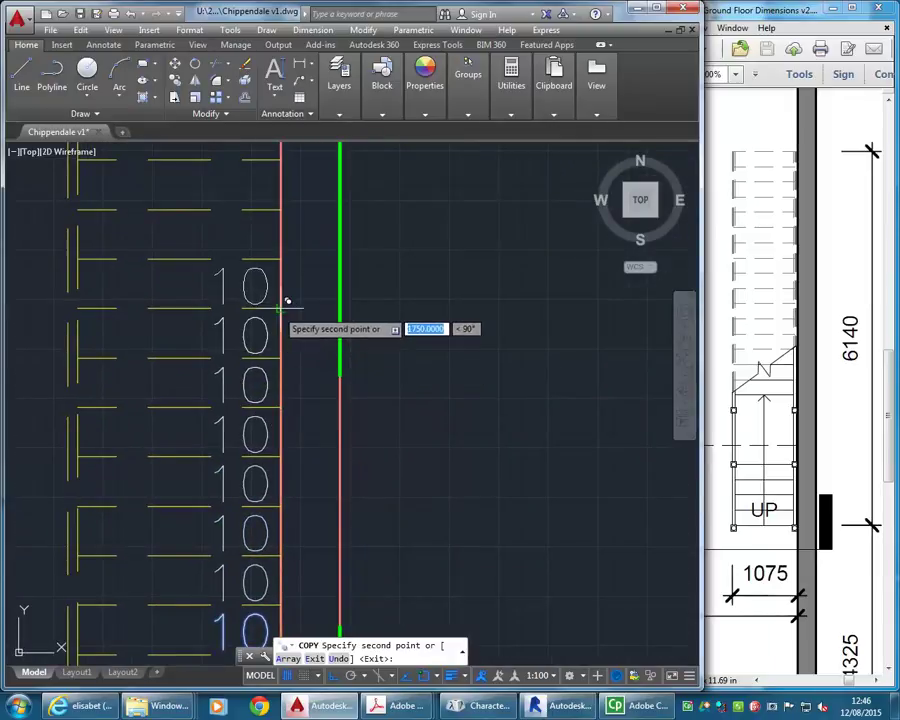
{"action": "middle_click_drag", "start_coordinate": [279, 326], "coordinate": [272, 368]}
{"action": "left_click", "coordinate": [273, 360]}
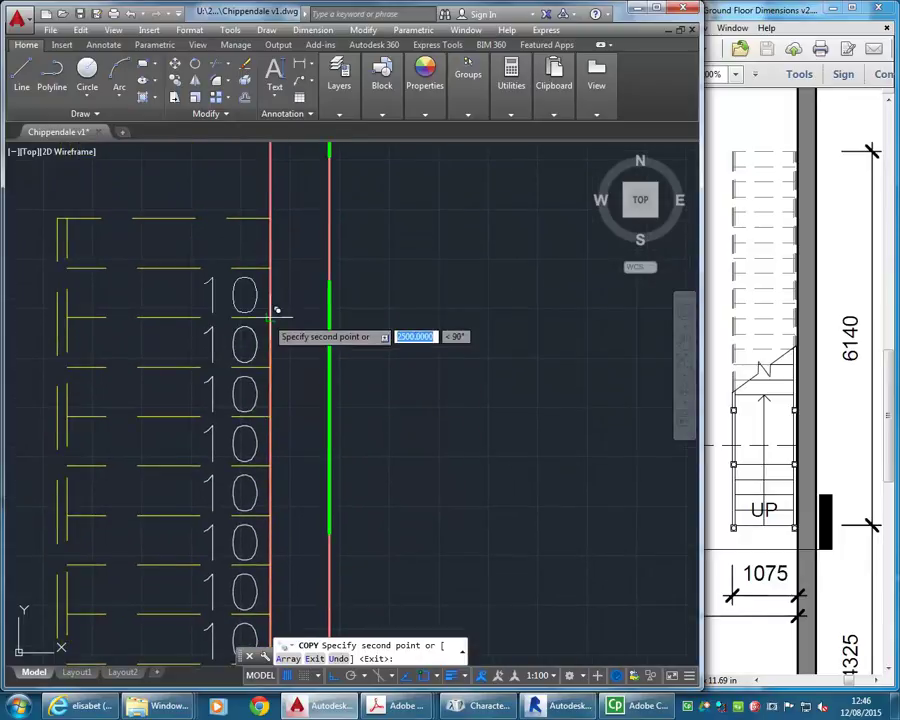
{"action": "left_click", "coordinate": [272, 311]}
{"action": "left_click", "coordinate": [276, 255]}
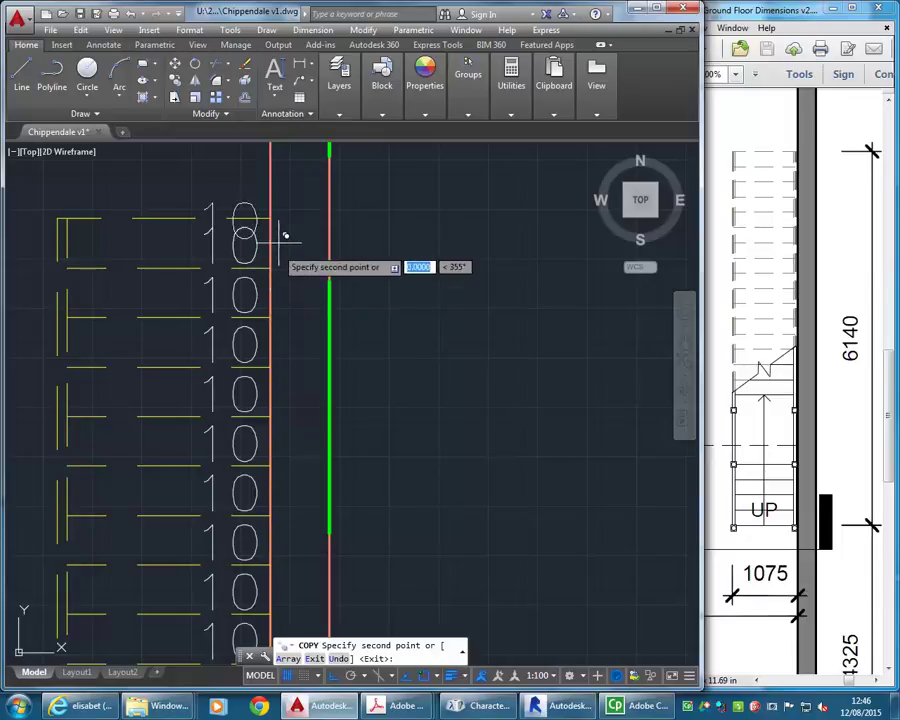
{"action": "left_click", "coordinate": [272, 211]}
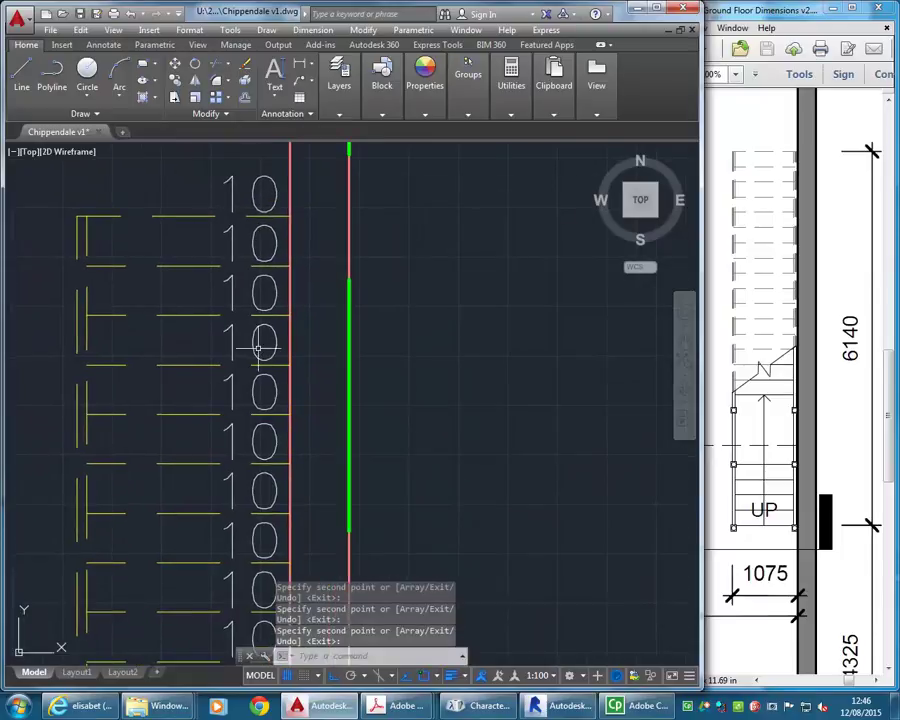
{"action": "scroll", "coordinate": [240, 344], "scroll_direction": "down", "scroll_amount": 2}
{"action": "middle_click_drag", "start_coordinate": [206, 395], "coordinate": [198, 303]}
Step: Renumber the first copied '10' riser labels above the original as 11, 12, 13 and 14
{"action": "scroll", "coordinate": [213, 466], "scroll_direction": "up", "scroll_amount": 2}
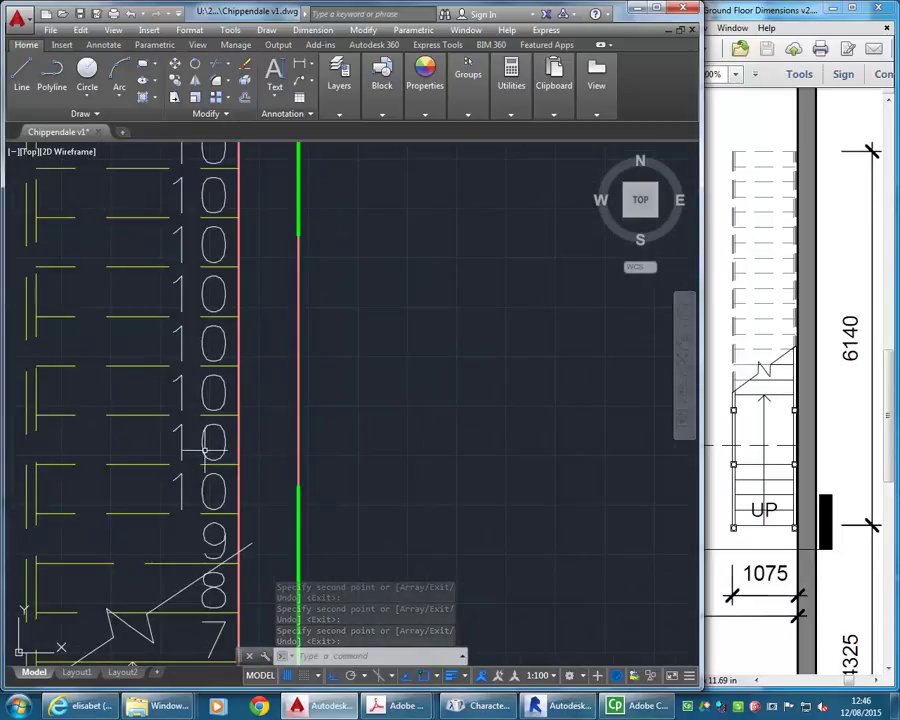
{"action": "double_click", "coordinate": [203, 457]}
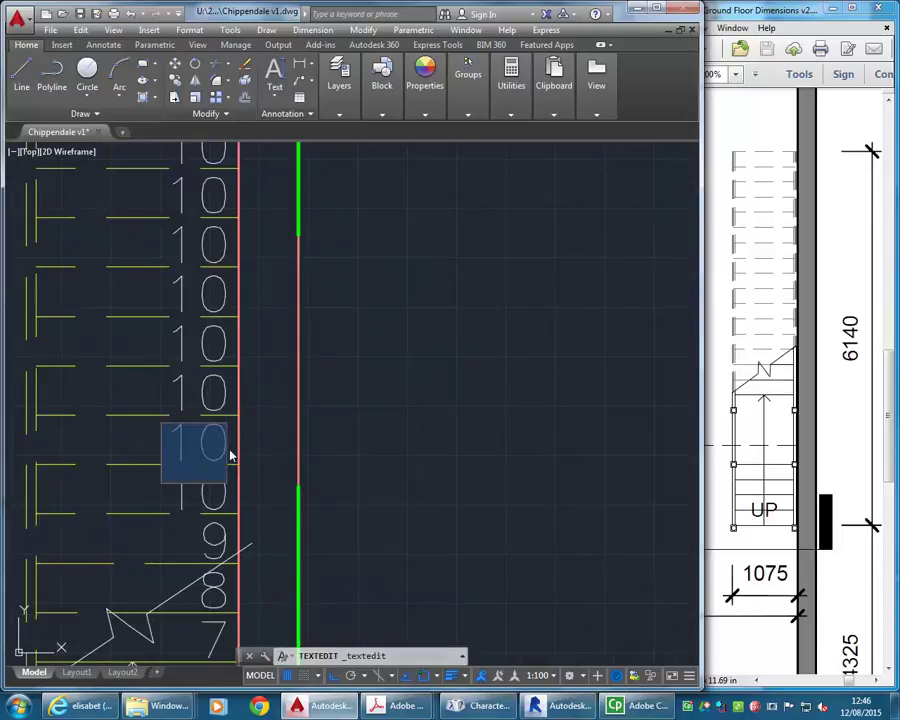
{"action": "type", "text": "11"}
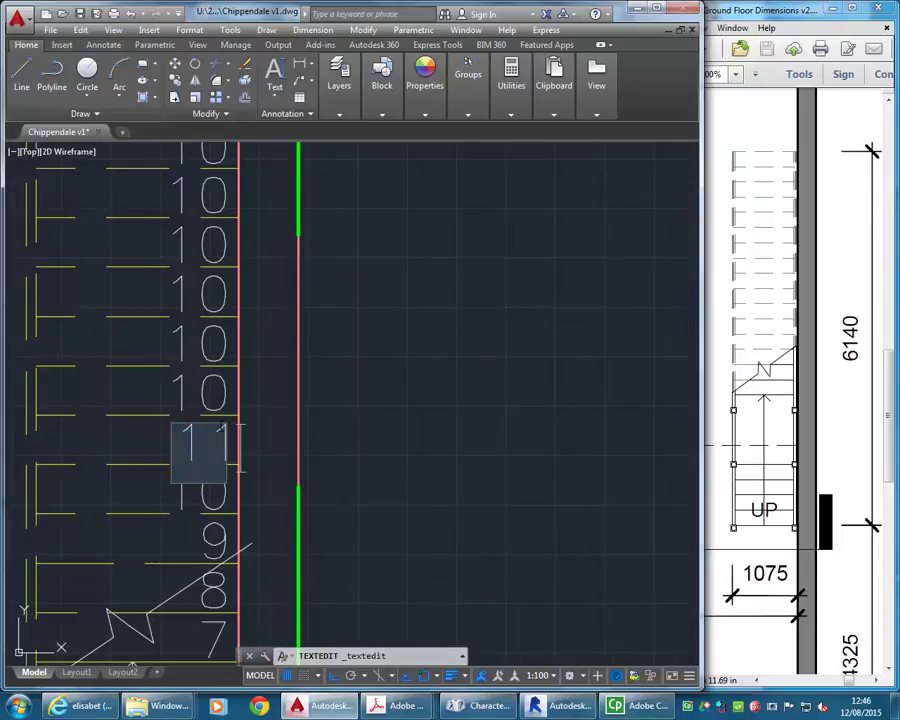
{"action": "key", "text": "Return"}
{"action": "left_click", "coordinate": [205, 405]}
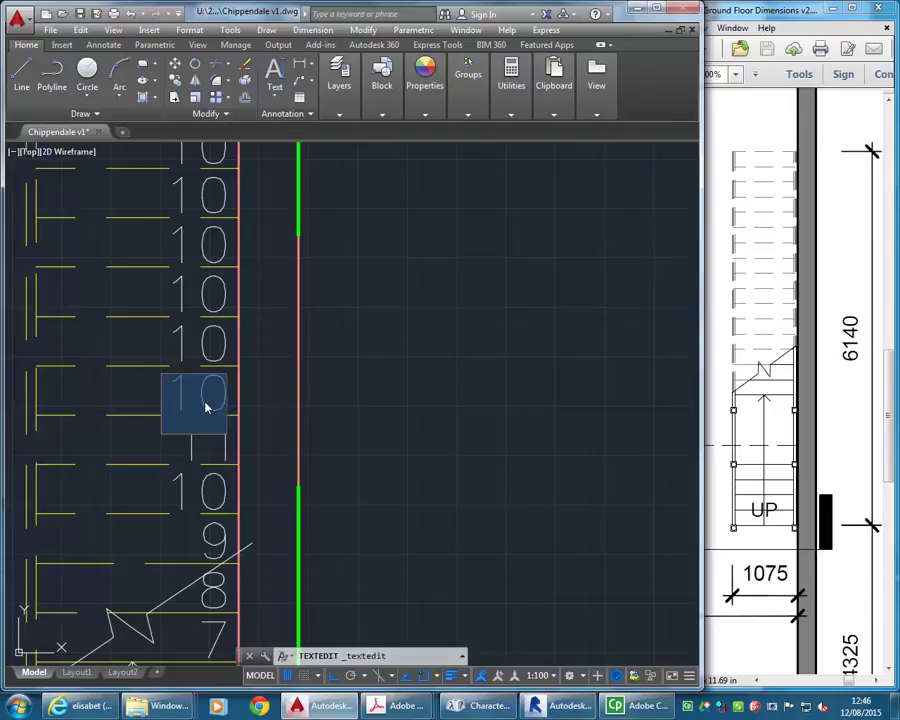
{"action": "key", "text": "Return"}
{"action": "left_click", "coordinate": [224, 345]}
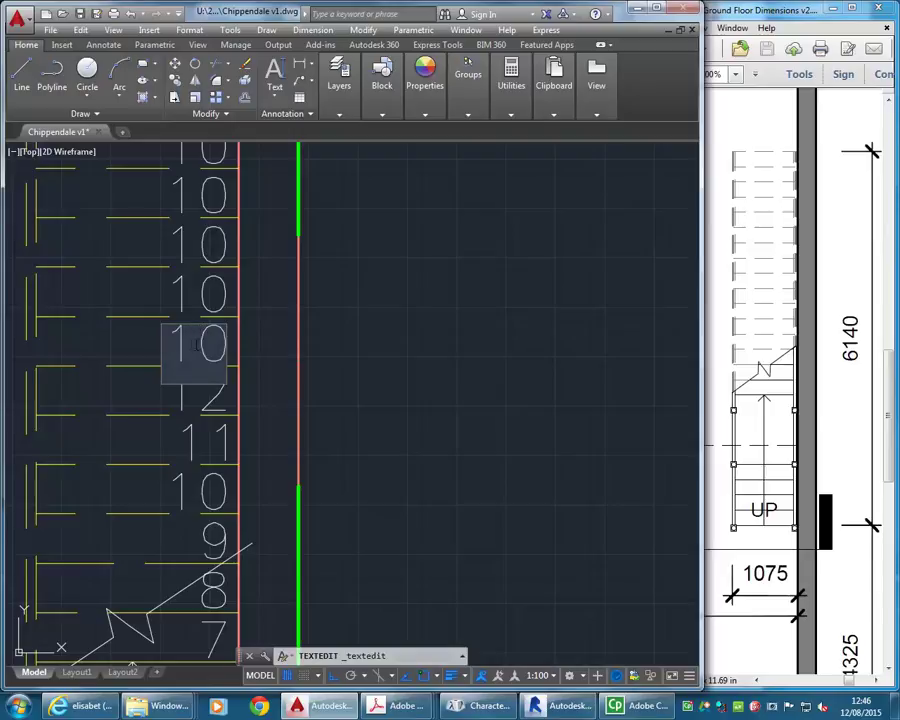
{"action": "key", "text": "Return"}
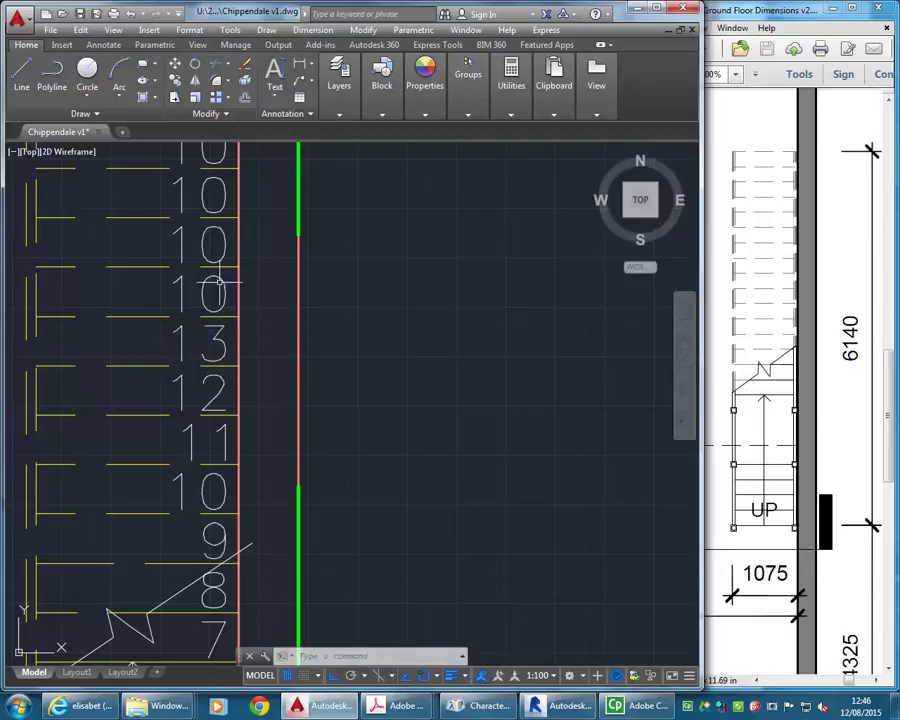
{"action": "double_click", "coordinate": [219, 283]}
{"action": "middle_click_drag", "start_coordinate": [219, 284], "coordinate": [215, 350]}
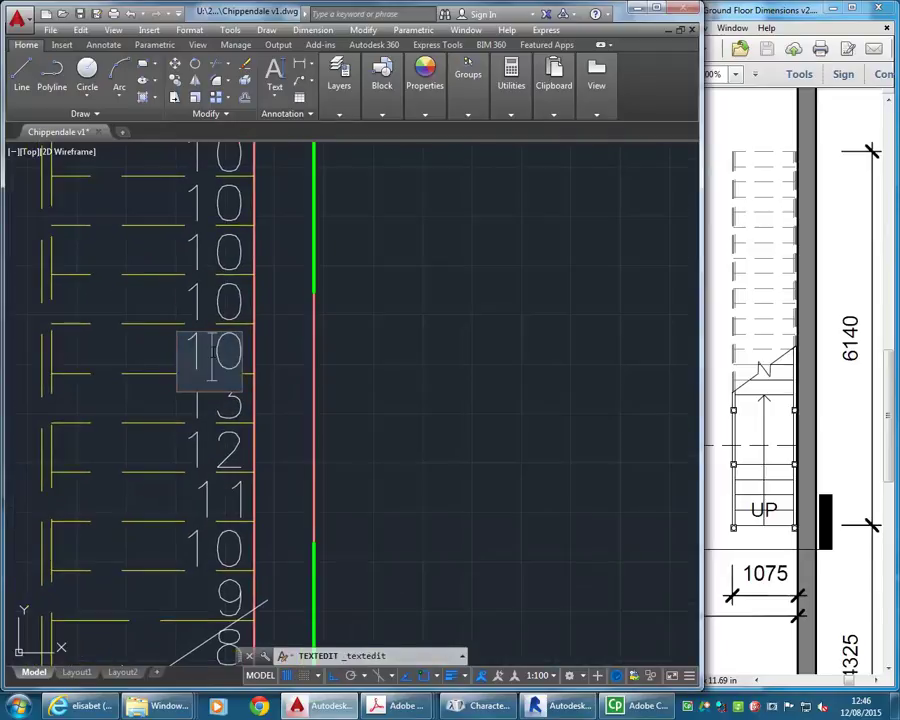
{"action": "type", "text": "14"}
{"action": "key", "text": "Return"}
Step: Renumber the next riser labels up the flight as 15, 16, 17 and 18
{"action": "left_click", "coordinate": [242, 292]}
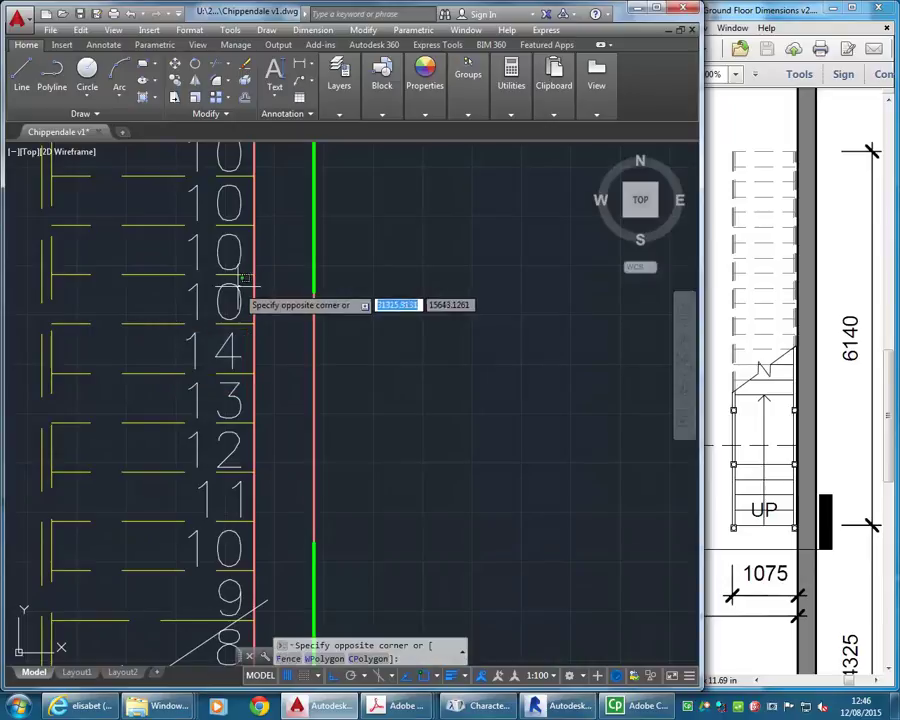
{"action": "left_click", "coordinate": [240, 290]}
{"action": "double_click", "coordinate": [238, 292]}
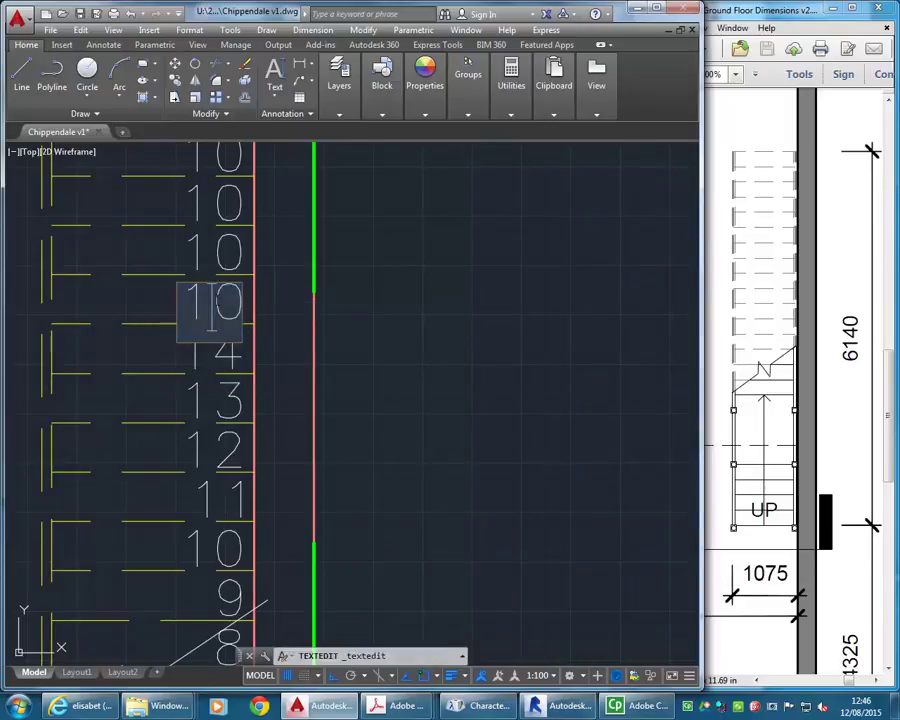
{"action": "key", "text": "Return"}
{"action": "left_click", "coordinate": [241, 250]}
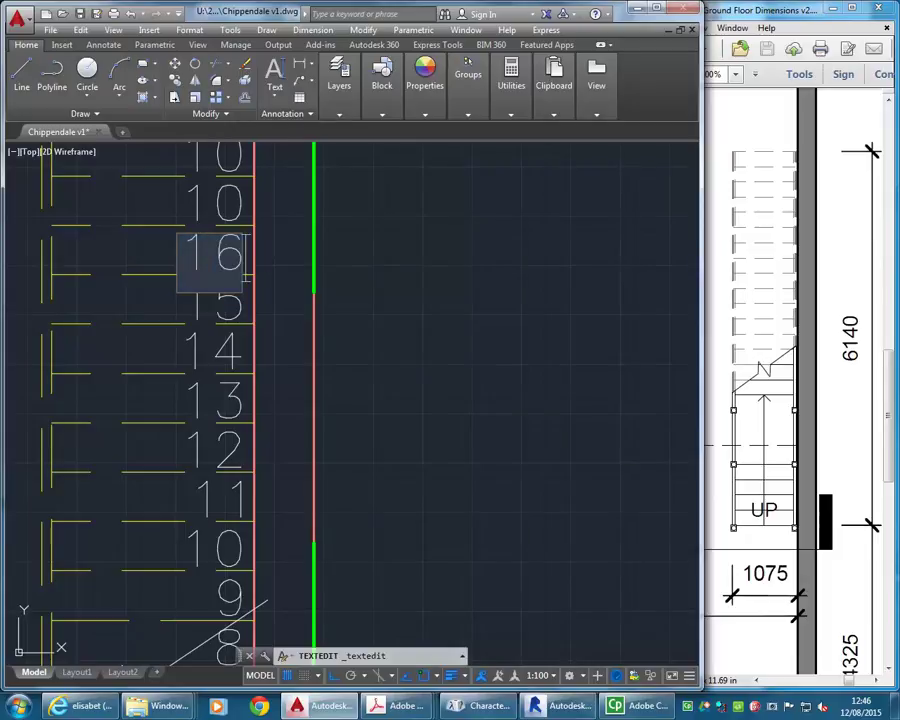
{"action": "type", "text": "16"}
{"action": "middle_click_drag", "start_coordinate": [244, 255], "coordinate": [276, 355]}
{"action": "key", "text": "Return"}
{"action": "left_click", "coordinate": [264, 296]}
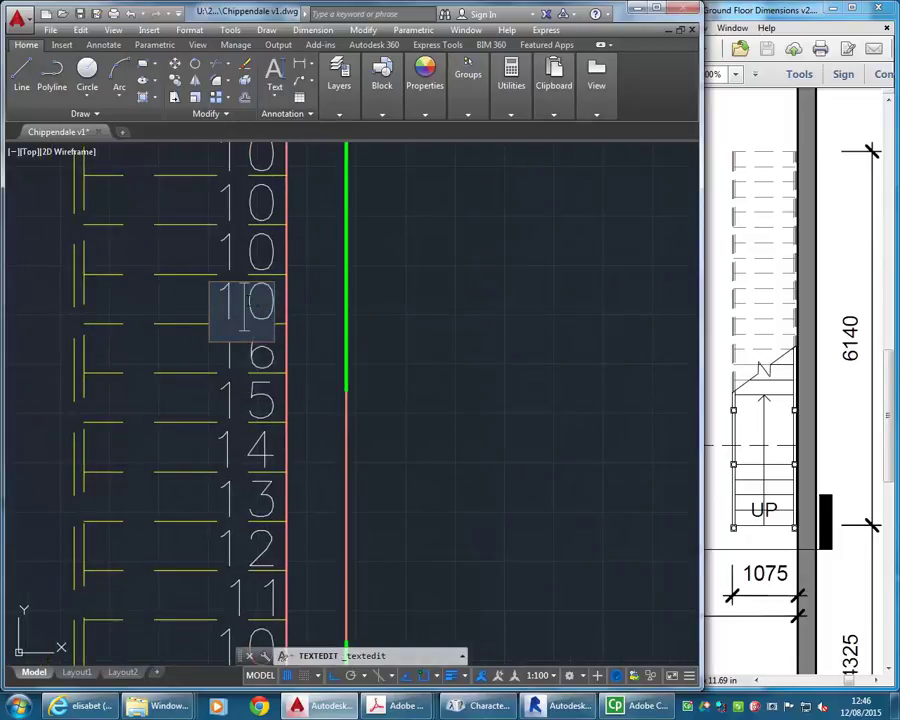
{"action": "type", "text": "17"}
{"action": "key", "text": "Return"}
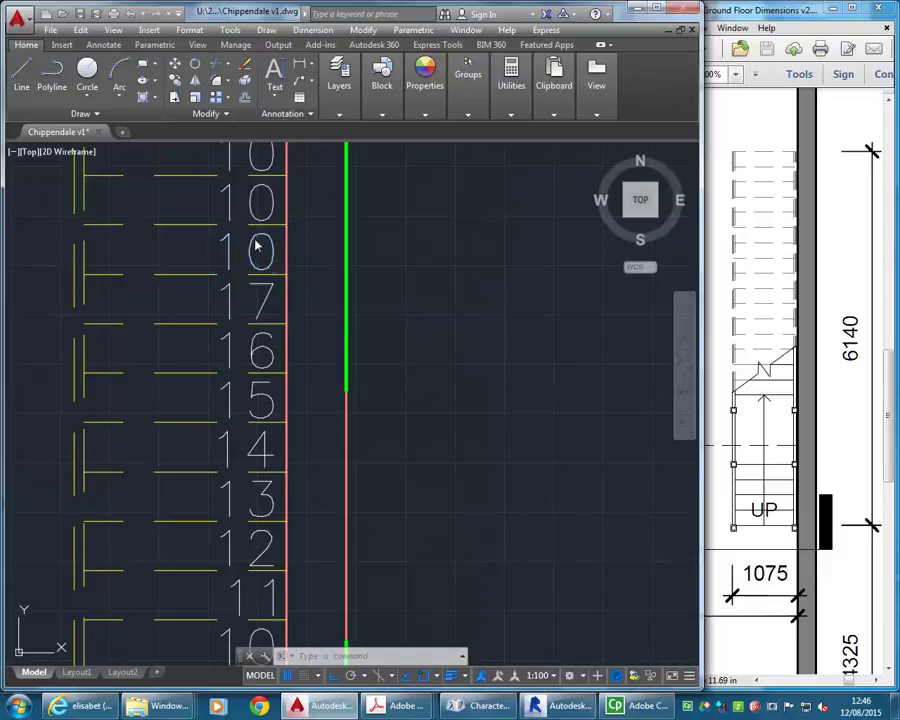
{"action": "left_click", "coordinate": [250, 260]}
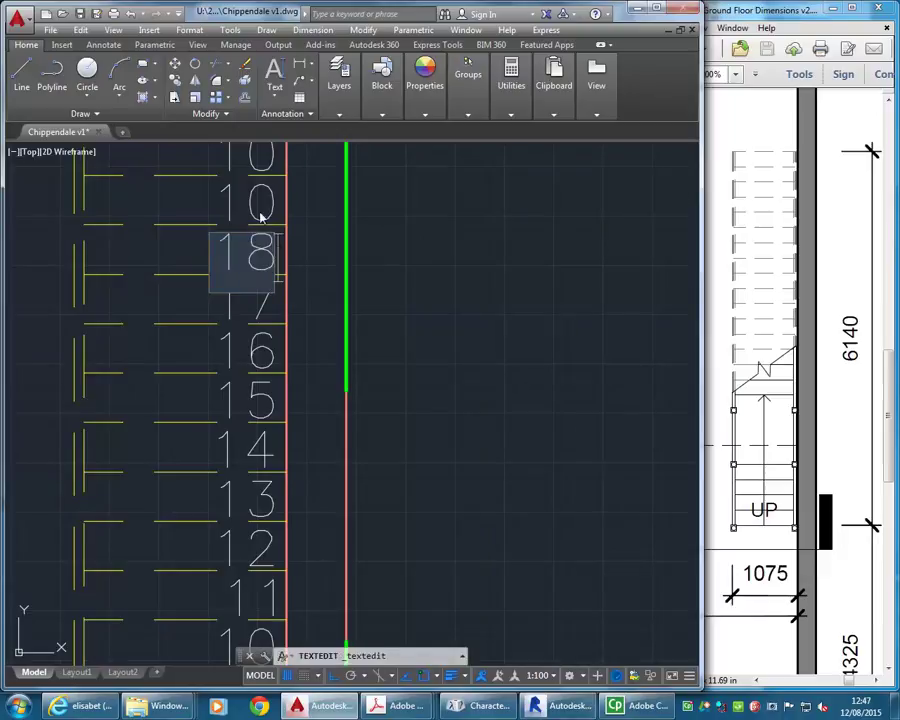
{"action": "type", "text": "18"}
{"action": "key", "text": "Return"}
Step: Renumber the topmost riser labels as 19, 20, 21 and 22
{"action": "left_click", "coordinate": [262, 218]}
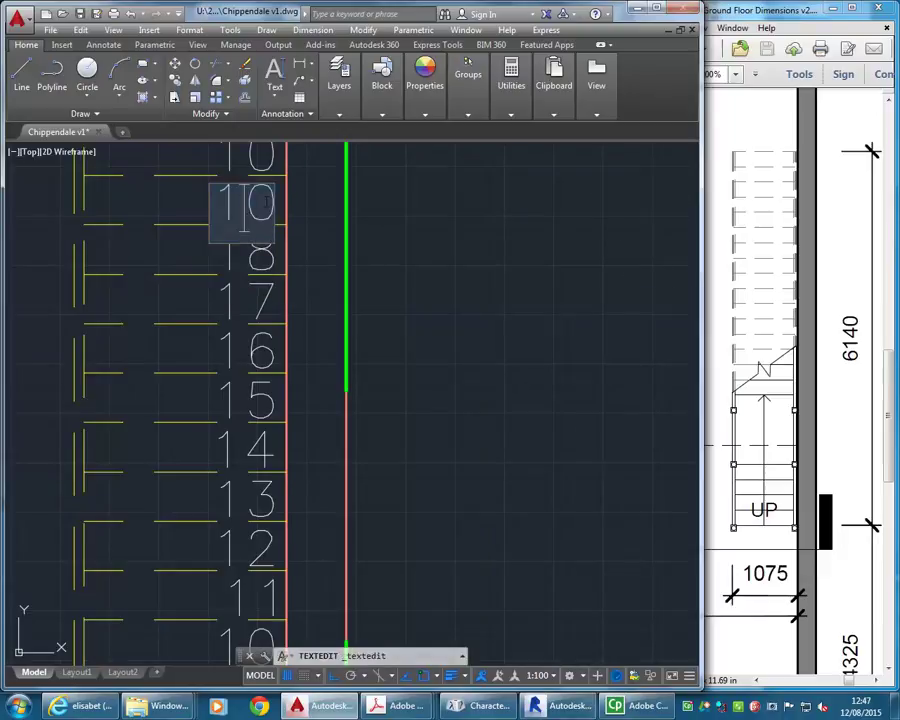
{"action": "type", "text": "19"}
{"action": "key", "text": "Return"}
{"action": "middle_click_drag", "start_coordinate": [290, 200], "coordinate": [330, 310]}
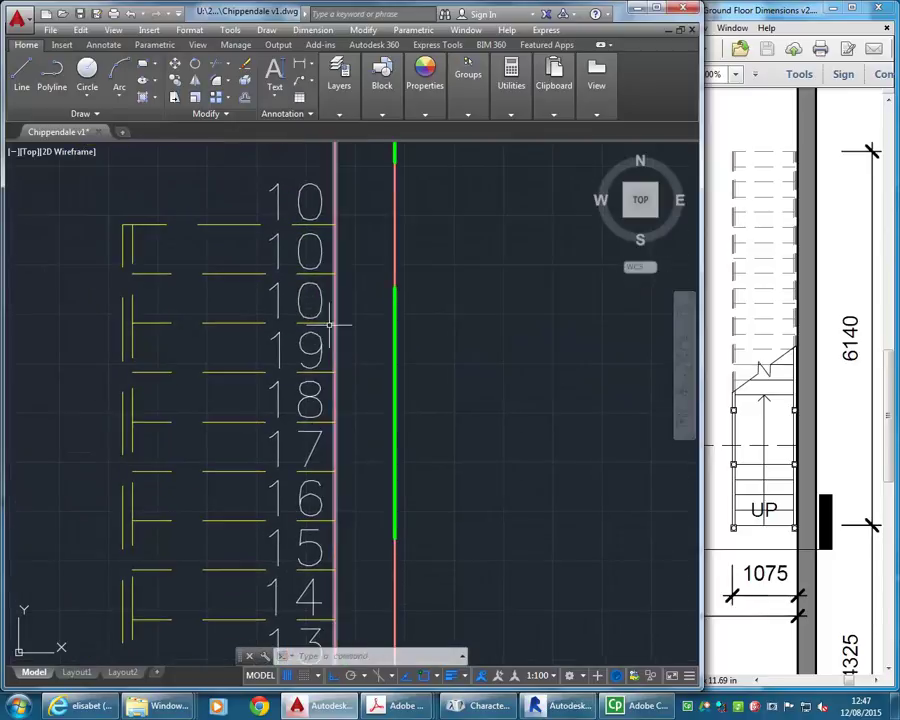
{"action": "left_click", "coordinate": [323, 287]}
{"action": "double_click", "coordinate": [310, 316]}
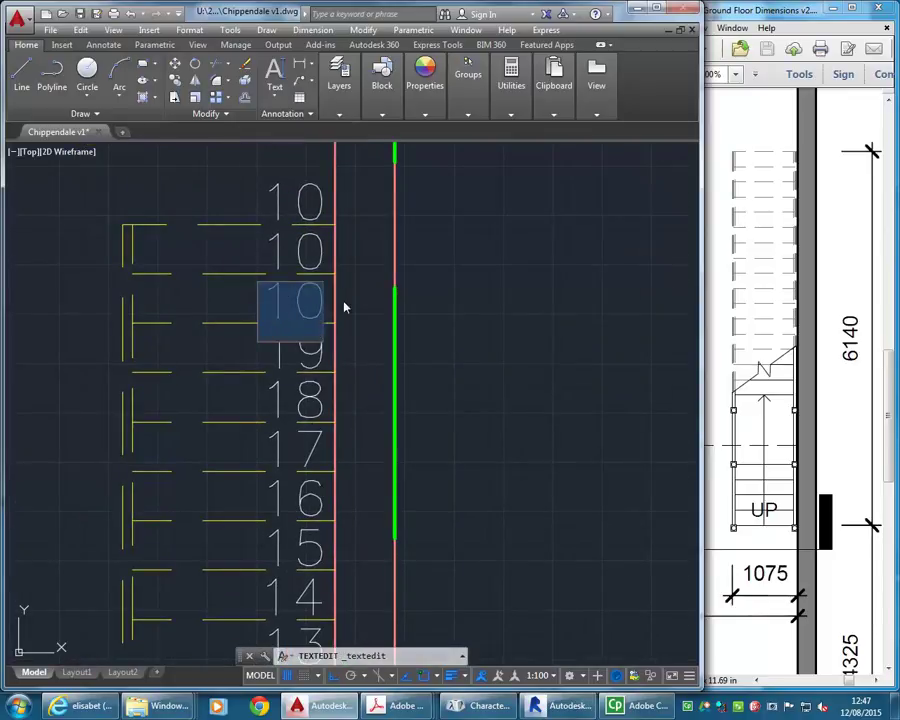
{"action": "type", "text": "20"}
{"action": "key", "text": "Return"}
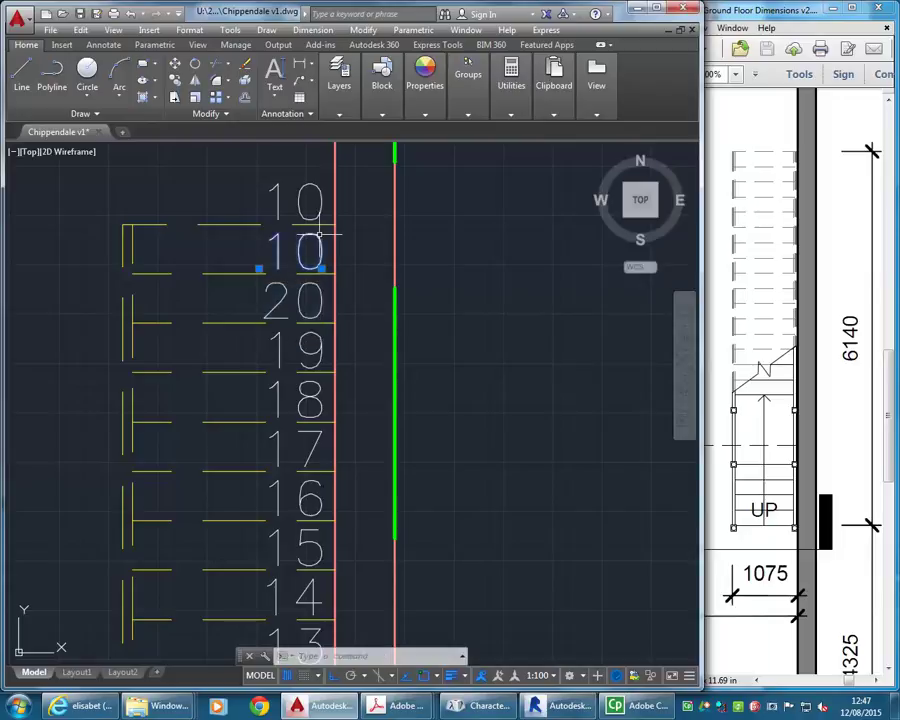
{"action": "double_click", "coordinate": [297, 262]}
{"action": "type", "text": "21"}
{"action": "key", "text": "Return"}
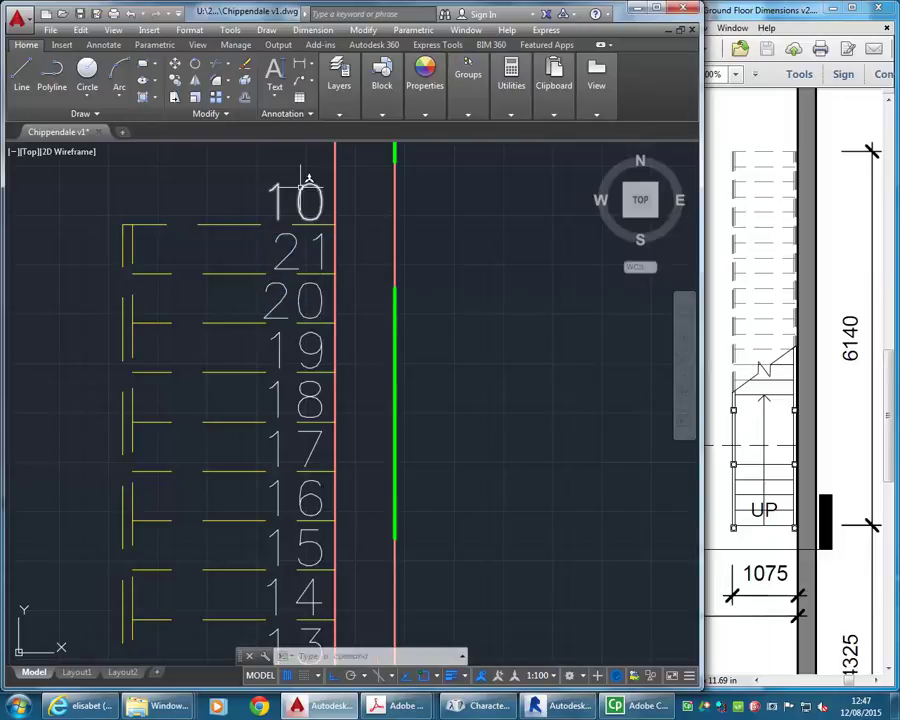
{"action": "left_click", "coordinate": [298, 187]}
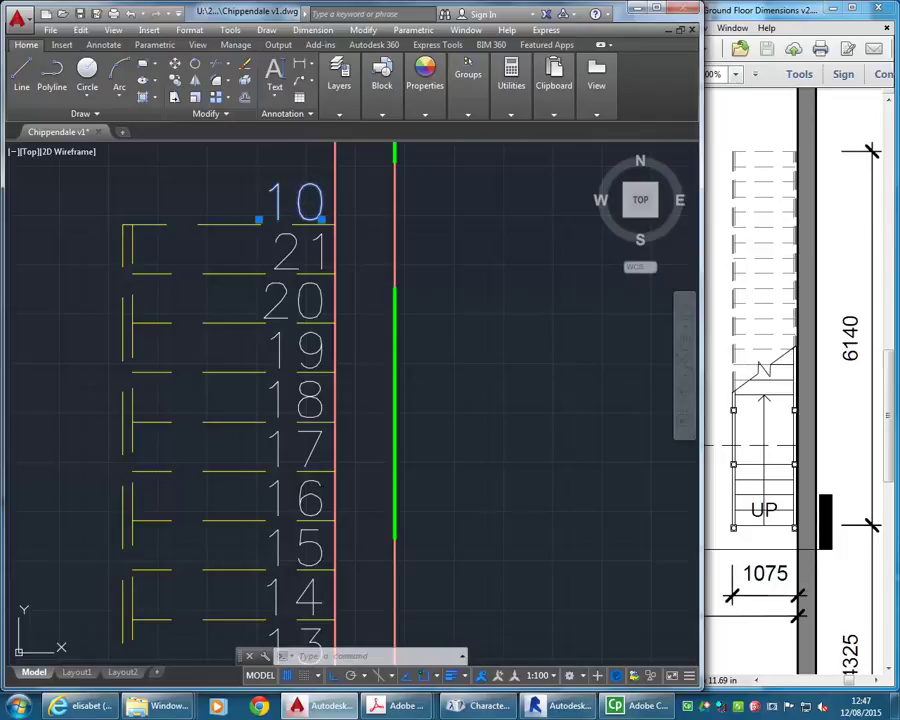
{"action": "double_click", "coordinate": [295, 200]}
{"action": "type", "text": "22"}
{"action": "key", "text": "Return"}
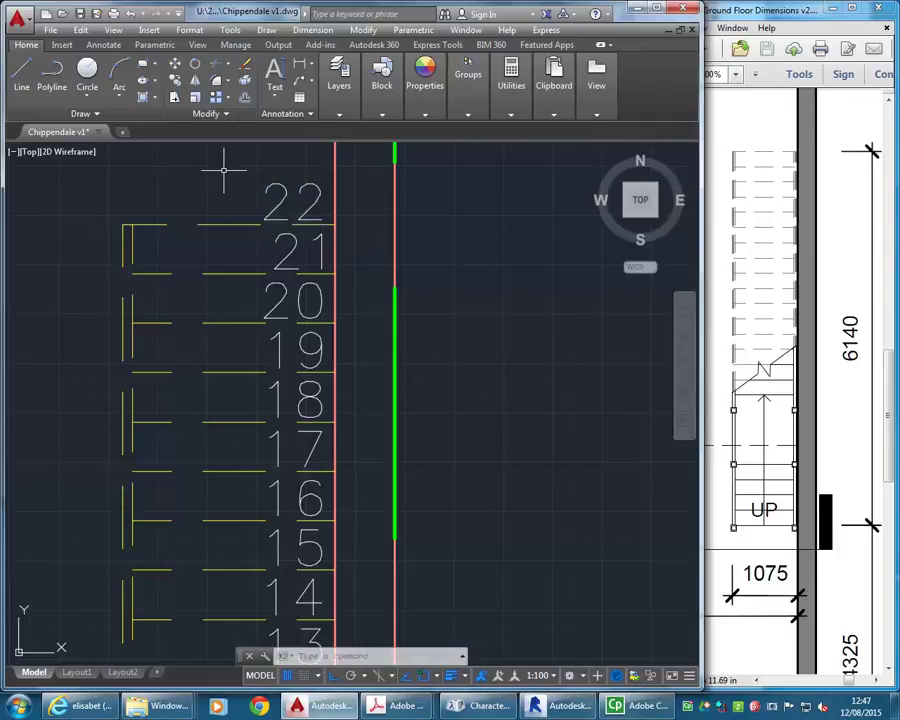
{"action": "middle_click_drag", "start_coordinate": [244, 233], "coordinate": [260, 262]}
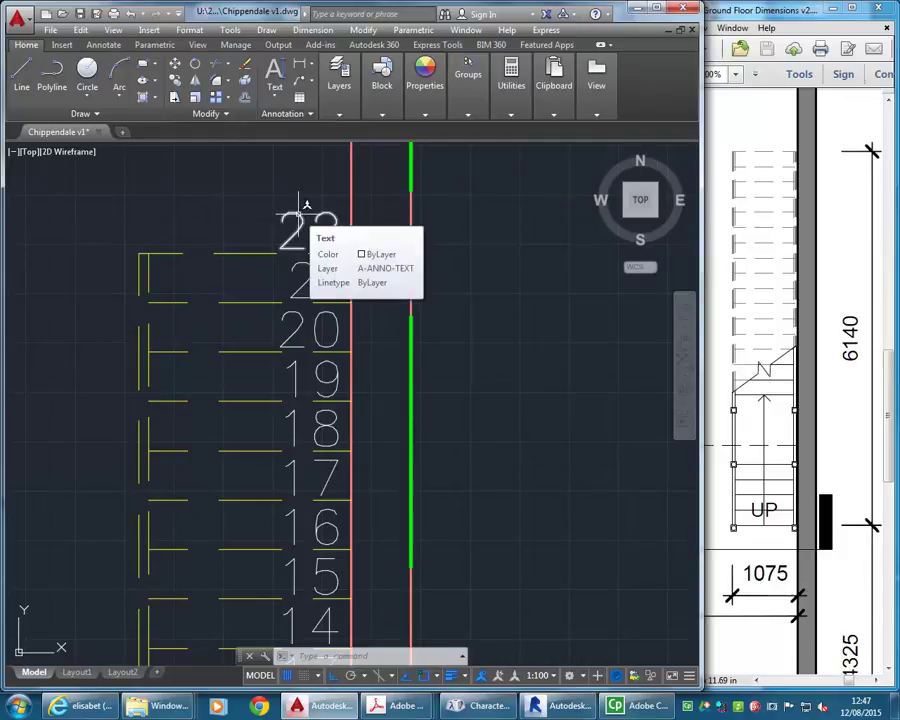
{"action": "mouse_move", "coordinate": [247, 253]}
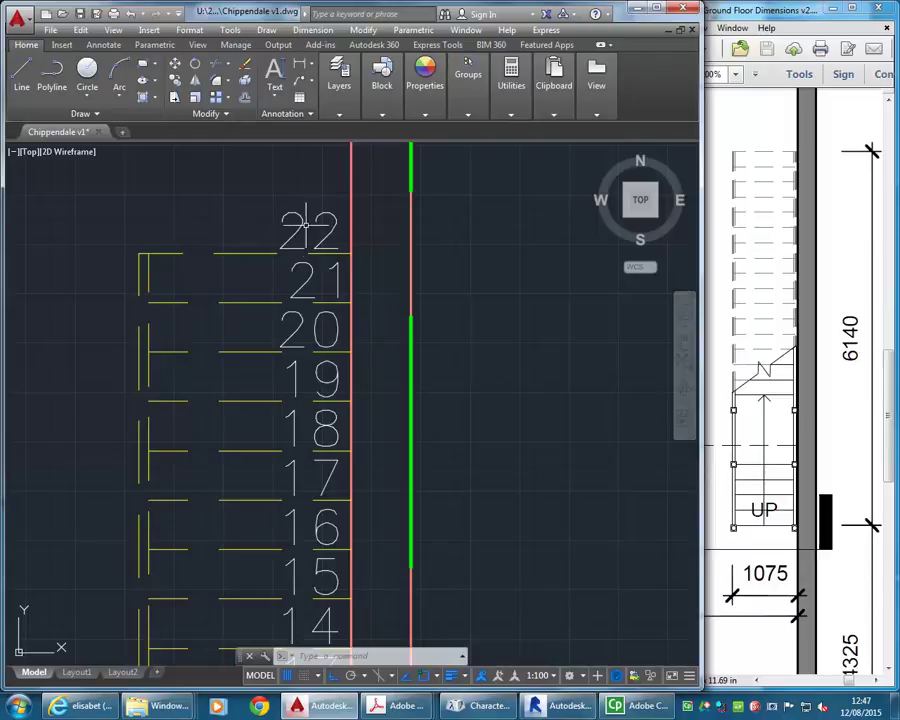
Step: Zoom out over steps 1–22, then zoom and pan in on the wall corner atop the flight
{"action": "scroll", "coordinate": [250, 270], "scroll_direction": "down", "scroll_amount": 4}
{"action": "mouse_move", "coordinate": [236, 264]}
{"action": "middle_mouse_down"}
{"action": "mouse_move", "coordinate": [245, 222]}
{"action": "mouse_move", "coordinate": [246, 326]}
{"action": "mouse_move", "coordinate": [246, 316]}
{"action": "middle_mouse_up"}
{"action": "scroll", "coordinate": [249, 210], "scroll_direction": "down", "scroll_amount": 2}
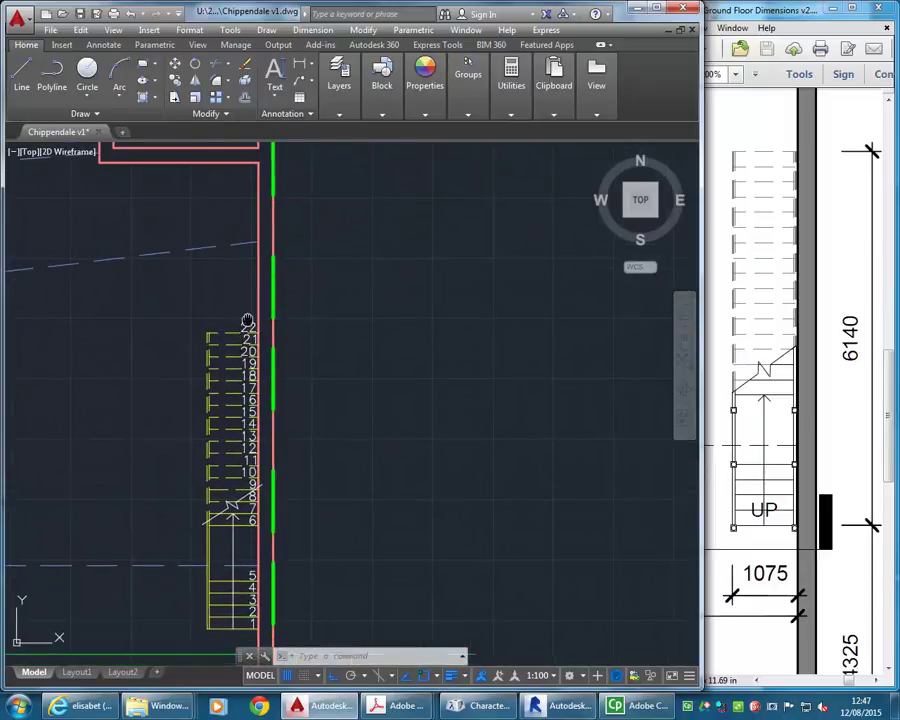
{"action": "middle_click_drag", "start_coordinate": [268, 390], "coordinate": [268, 330]}
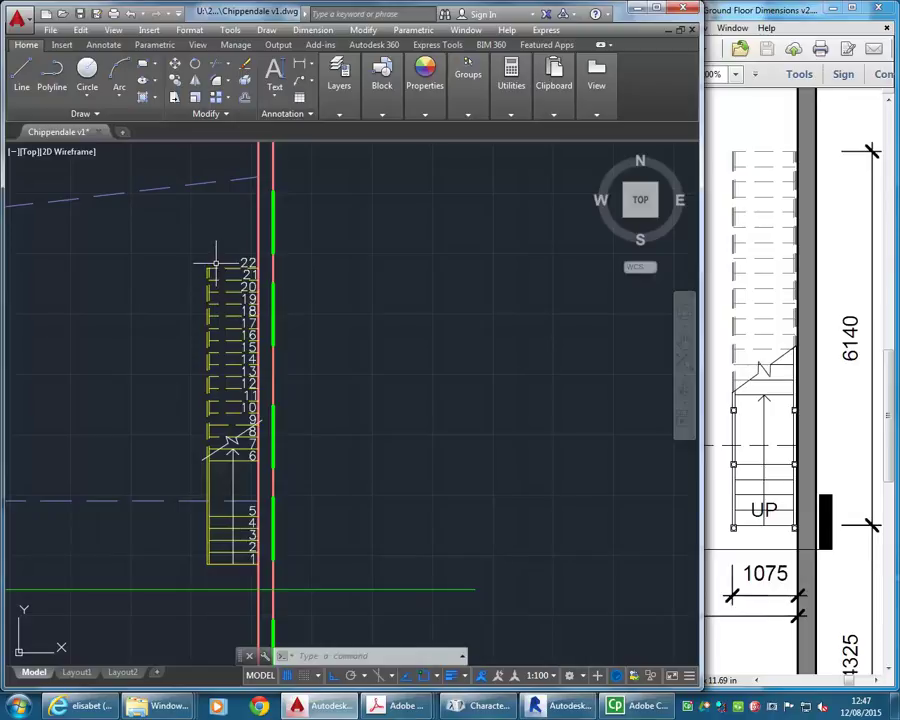
{"action": "scroll", "coordinate": [215, 263], "scroll_direction": "down", "scroll_amount": 4}
{"action": "mouse_move", "coordinate": [240, 220]}
{"action": "middle_mouse_down"}
{"action": "mouse_move", "coordinate": [246, 420]}
{"action": "mouse_move", "coordinate": [259, 261]}
{"action": "middle_mouse_up"}
{"action": "scroll", "coordinate": [301, 321], "scroll_direction": "up", "scroll_amount": 4}
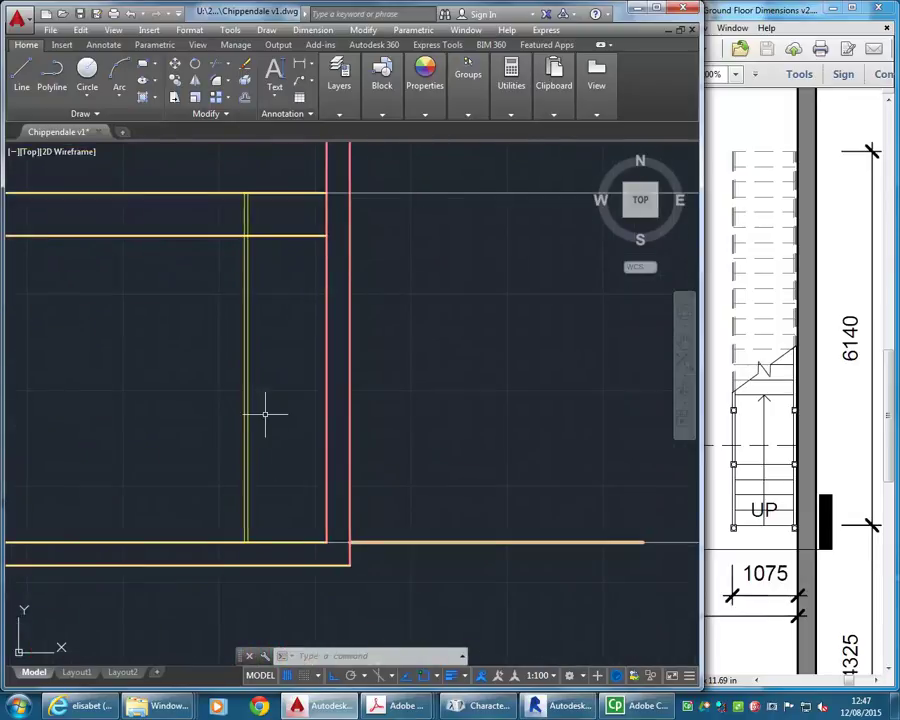
{"action": "scroll", "coordinate": [257, 460], "scroll_direction": "down", "scroll_amount": 2}
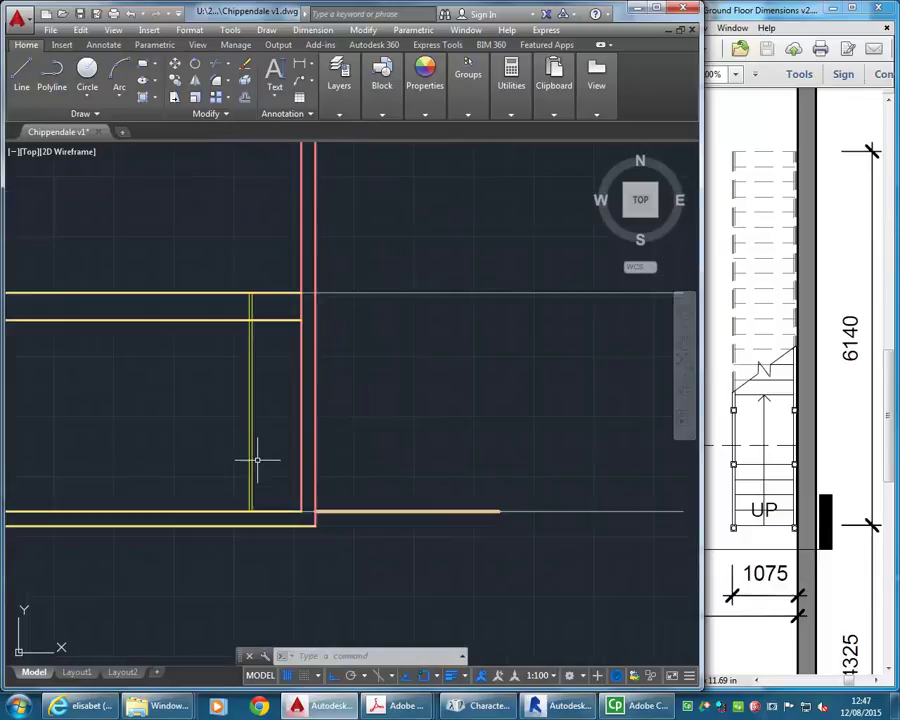
{"action": "scroll", "coordinate": [260, 430], "scroll_direction": "up", "scroll_amount": 2}
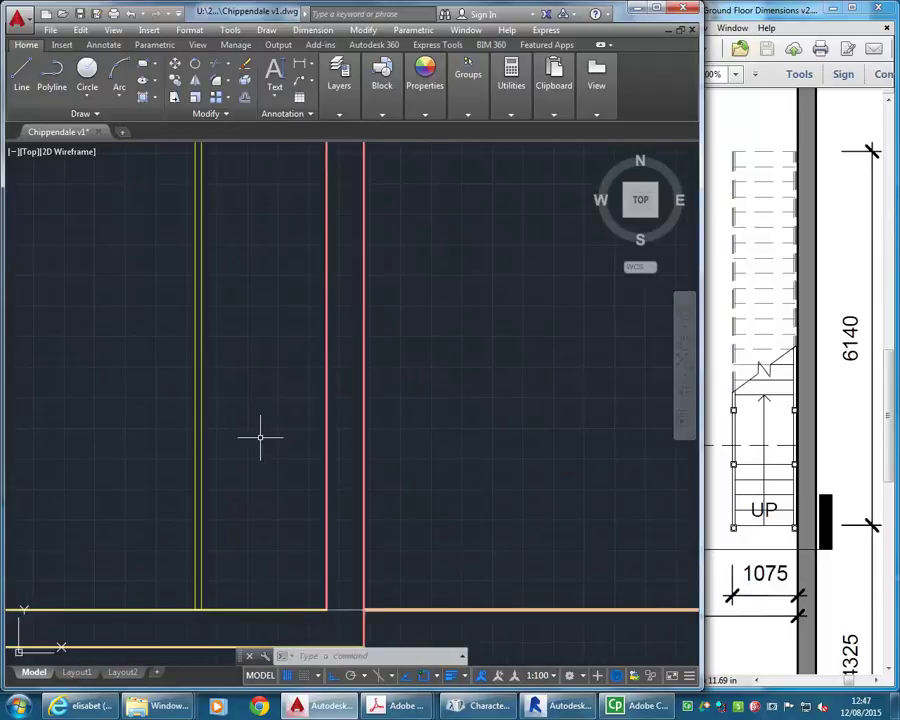
{"action": "scroll", "coordinate": [238, 462], "scroll_direction": "down", "scroll_amount": 2}
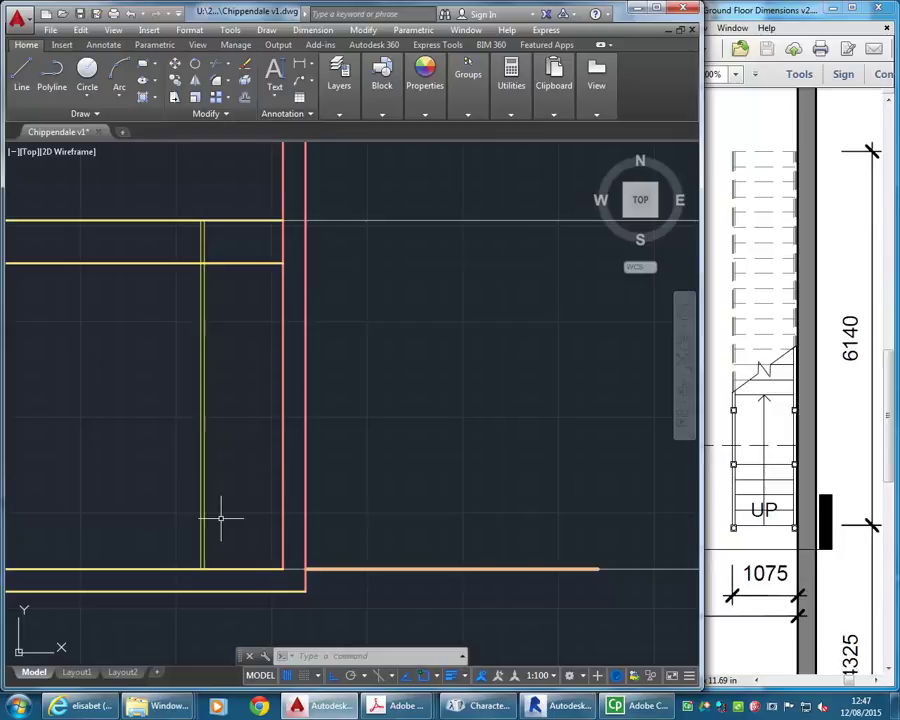
{"action": "scroll", "coordinate": [209, 476], "scroll_direction": "down", "scroll_amount": 4}
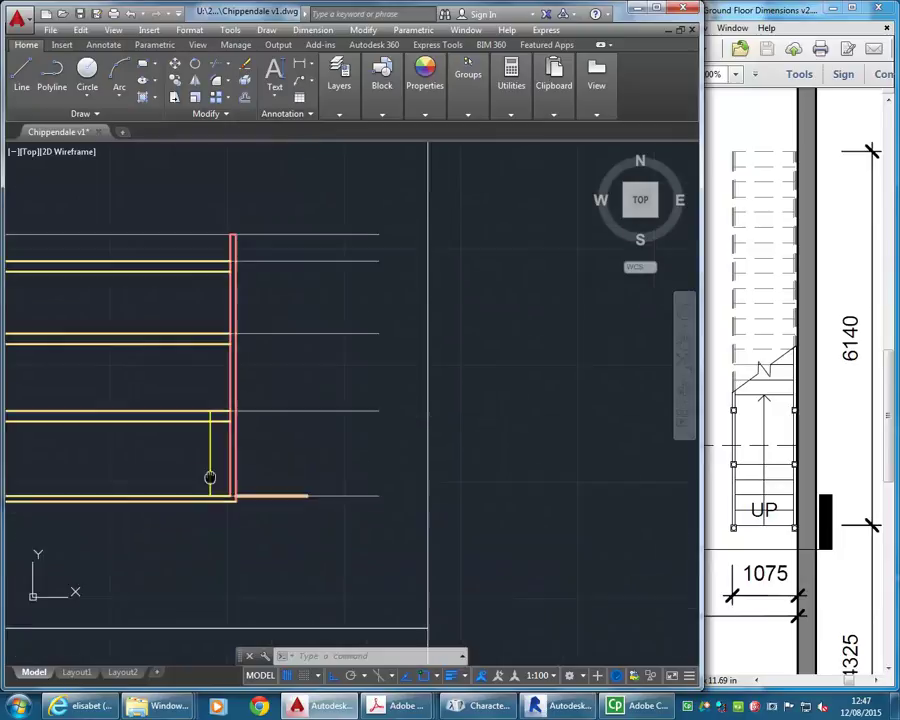
{"action": "middle_click_drag", "start_coordinate": [233, 450], "coordinate": [233, 300]}
{"action": "scroll", "coordinate": [246, 432], "scroll_direction": "up", "scroll_amount": 5}
{"action": "middle_click_drag", "start_coordinate": [246, 432], "coordinate": [304, 405]}
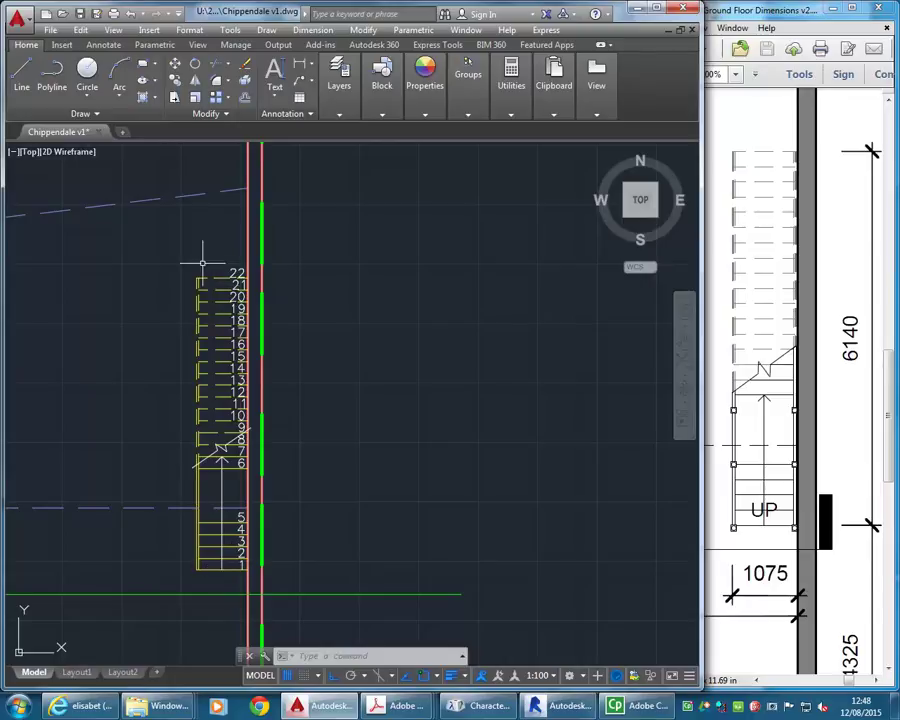
{"action": "scroll", "coordinate": [219, 282], "scroll_direction": "down", "scroll_amount": 2}
{"action": "mouse_move", "coordinate": [213, 253]}
{"action": "middle_mouse_down"}
{"action": "mouse_move", "coordinate": [211, 415]}
{"action": "mouse_move", "coordinate": [211, 343]}
{"action": "mouse_move", "coordinate": [227, 492]}
{"action": "middle_mouse_up"}
{"action": "scroll", "coordinate": [227, 492], "scroll_direction": "down", "scroll_amount": 2}
{"action": "scroll", "coordinate": [241, 361], "scroll_direction": "up", "scroll_amount": 5}
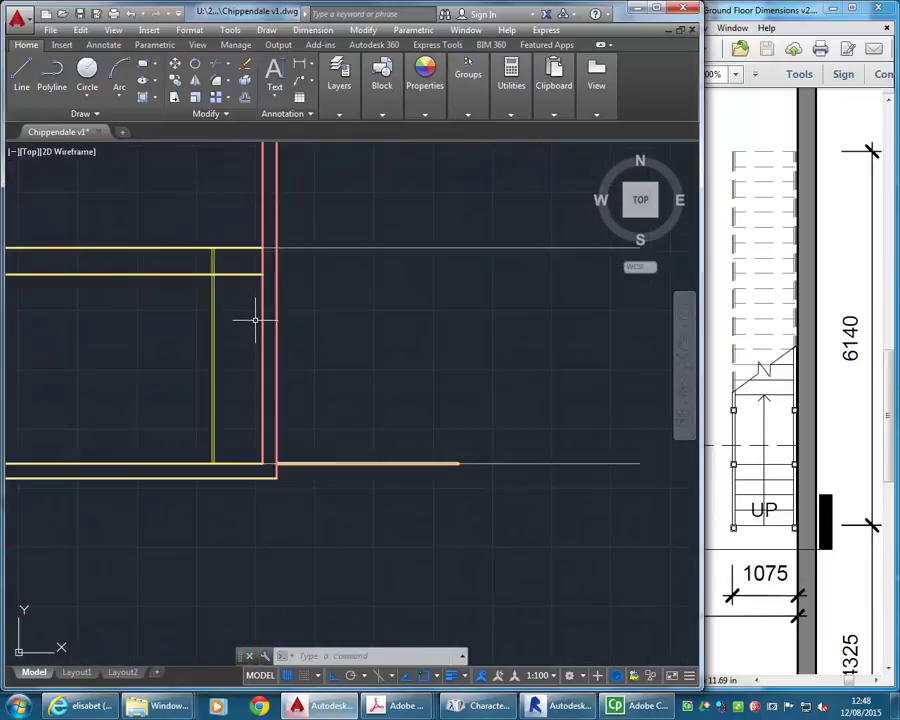
{"action": "middle_click_drag", "start_coordinate": [241, 361], "coordinate": [220, 374]}
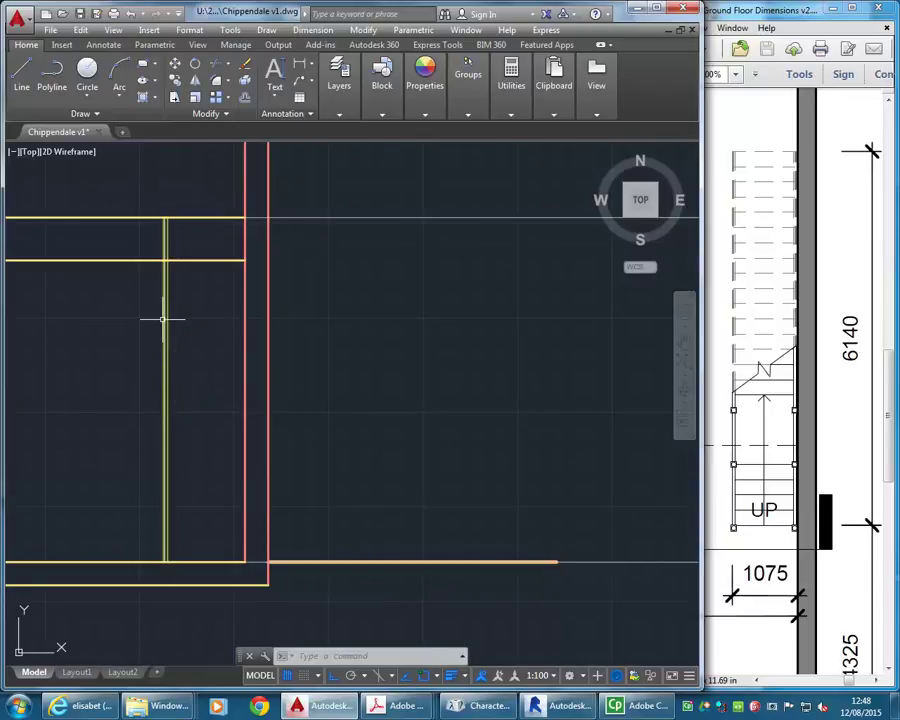
Step: Divide the green stair guide line into 21 equal segments with the Divide tool
{"action": "left_click", "coordinate": [108, 115]}
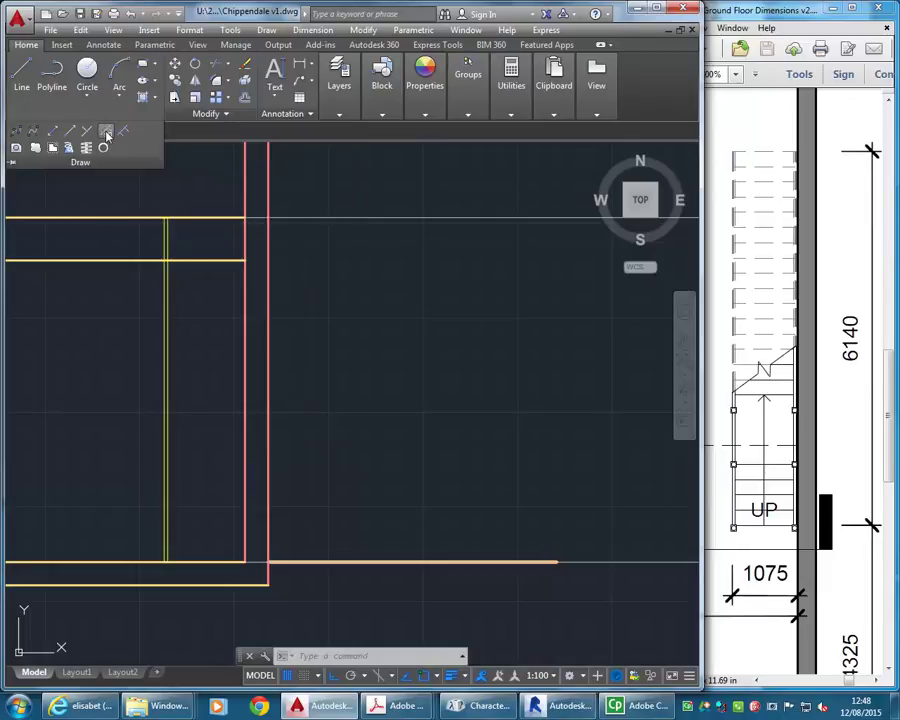
{"action": "left_click", "coordinate": [107, 133]}
{"action": "left_click", "coordinate": [167, 376]}
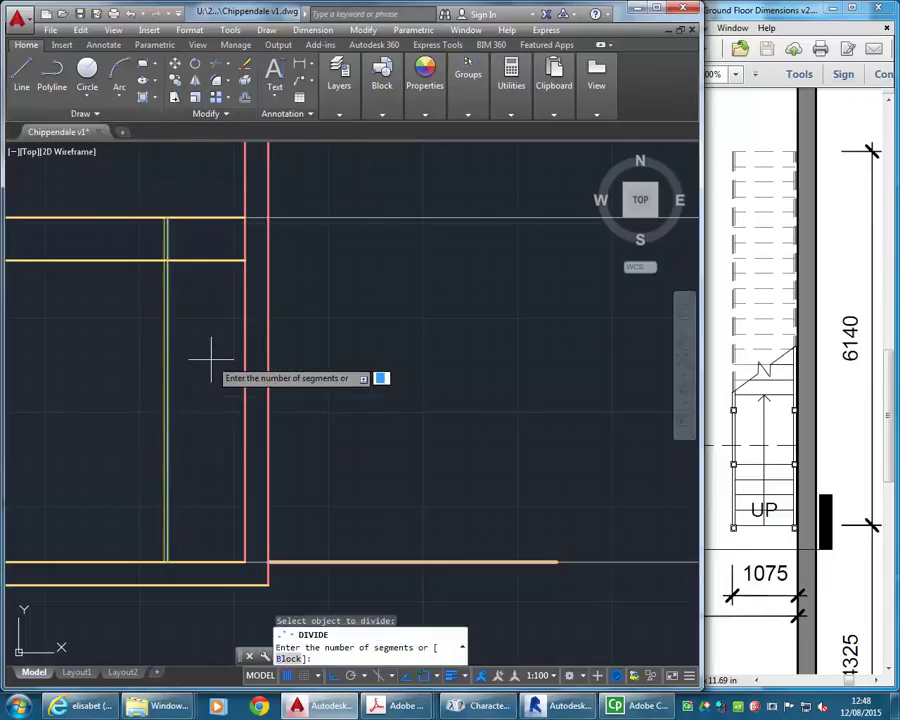
{"action": "type", "text": "21"}
{"action": "key", "text": "Return"}
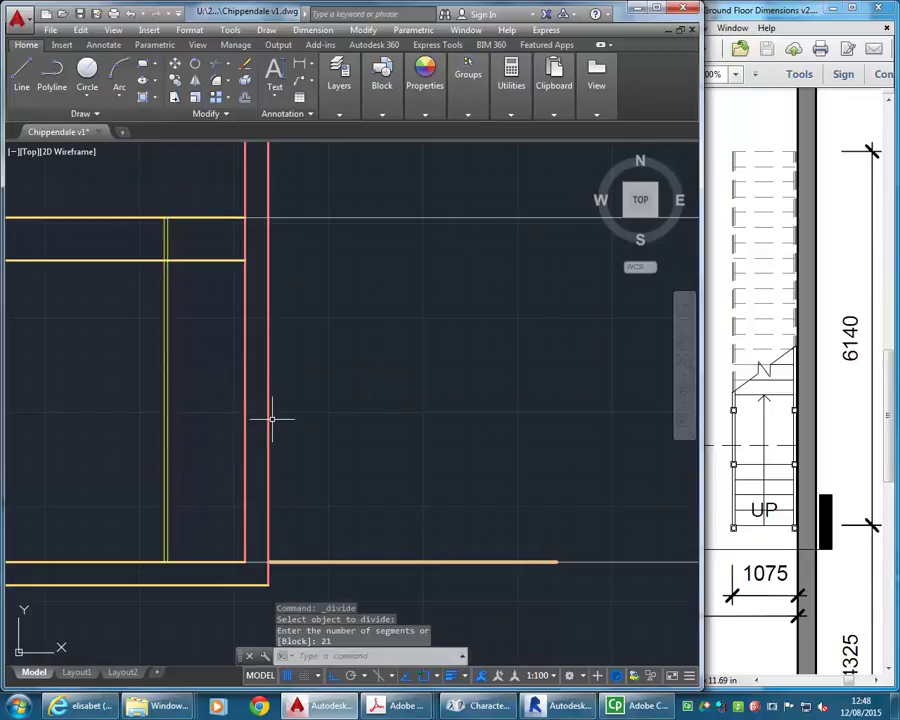
{"action": "mouse_move", "coordinate": [597, 101]}
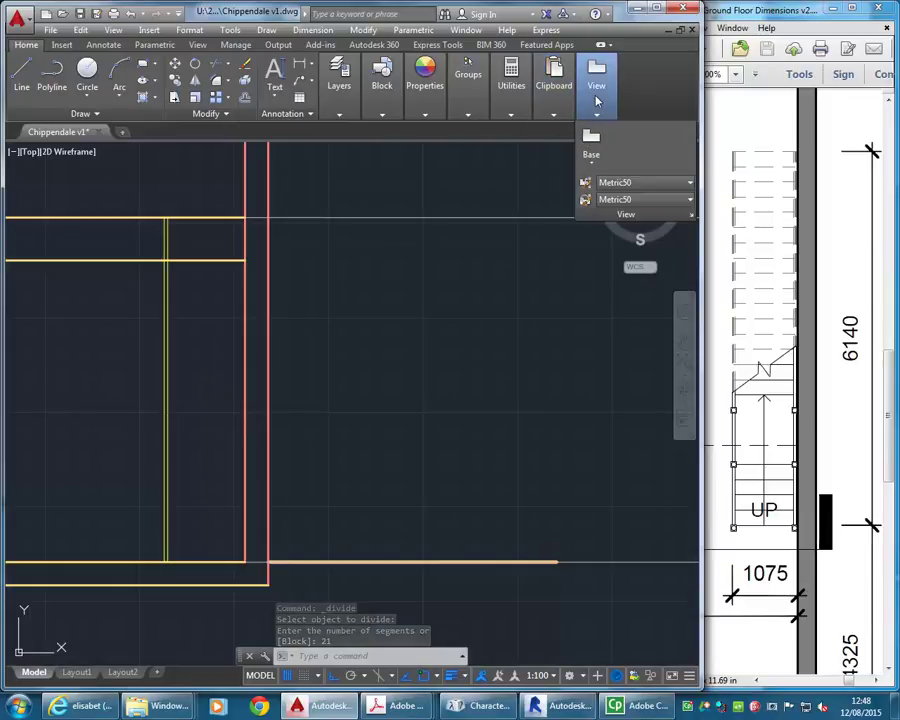
{"action": "mouse_move", "coordinate": [511, 106]}
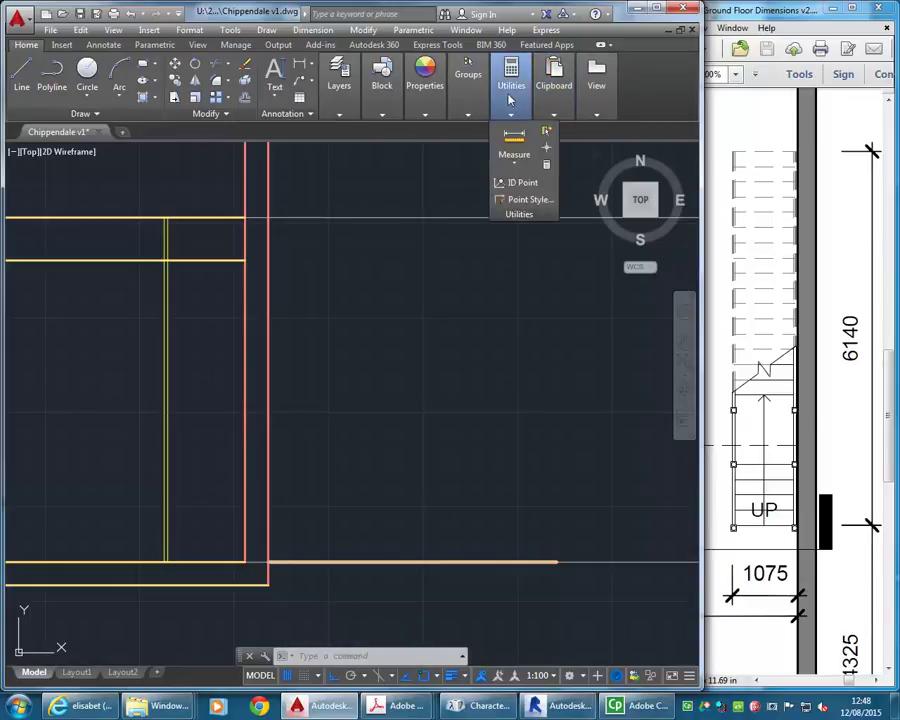
Step: Set the point style to the X marker so the division points show along the line
{"action": "left_click", "coordinate": [518, 200]}
{"action": "left_click", "coordinate": [386, 259]}
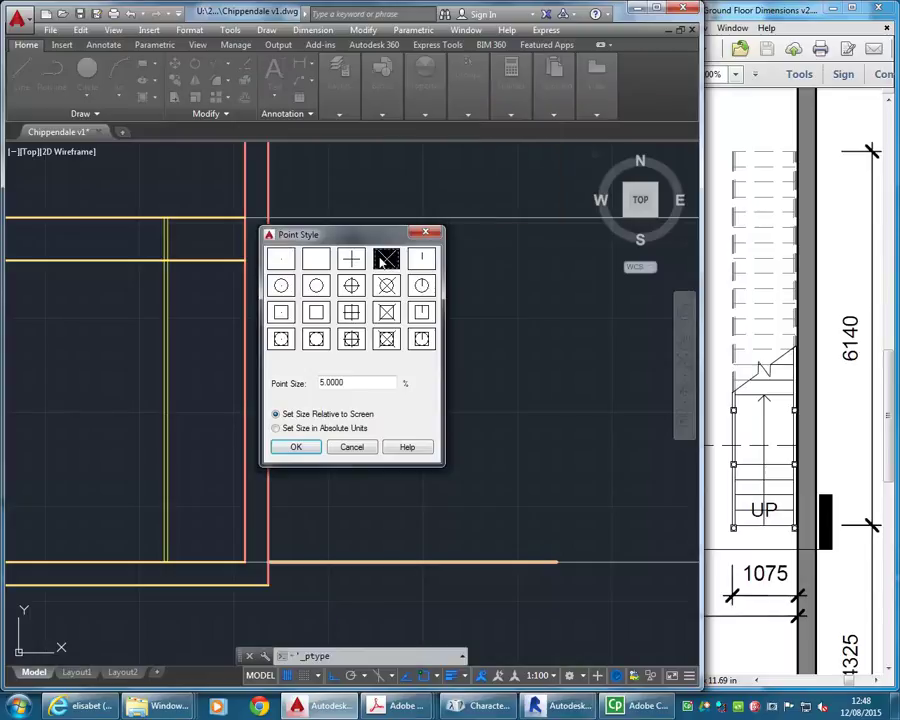
{"action": "left_click", "coordinate": [298, 448]}
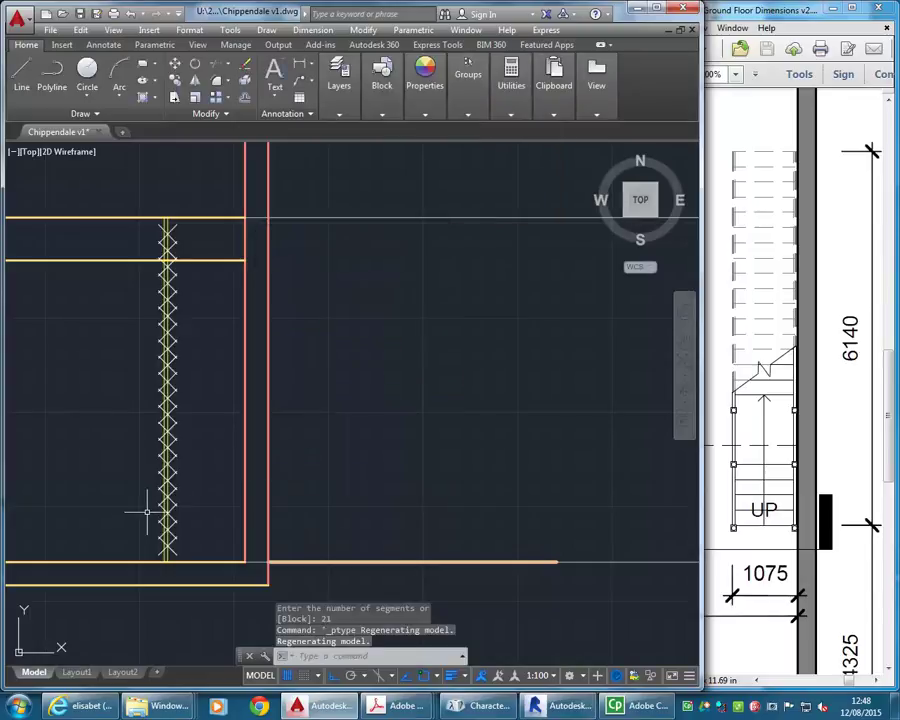
{"action": "mouse_move", "coordinate": [101, 515]}
{"action": "middle_mouse_down"}
{"action": "mouse_move", "coordinate": [114, 504]}
{"action": "mouse_move", "coordinate": [119, 515]}
{"action": "middle_mouse_up"}
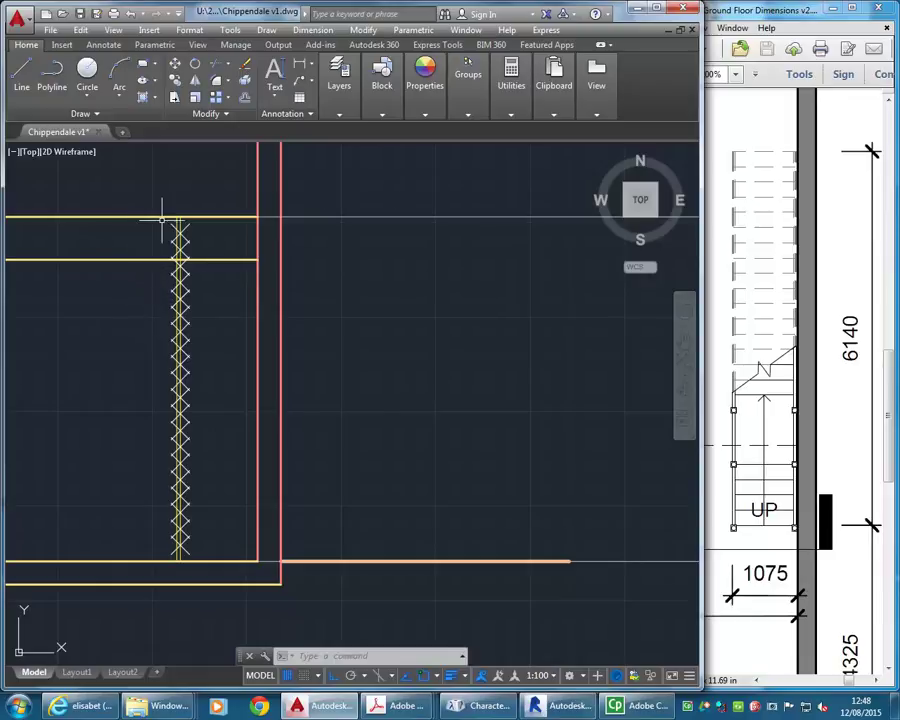
Step: Window-select and erase the old X point markers along the zigzag part of the stair line
{"action": "middle_click_drag", "start_coordinate": [164, 368], "coordinate": [301, 267]}
{"action": "scroll", "coordinate": [300, 456], "scroll_direction": "down", "scroll_amount": 2}
{"action": "middle_click_drag", "start_coordinate": [300, 456], "coordinate": [314, 256]}
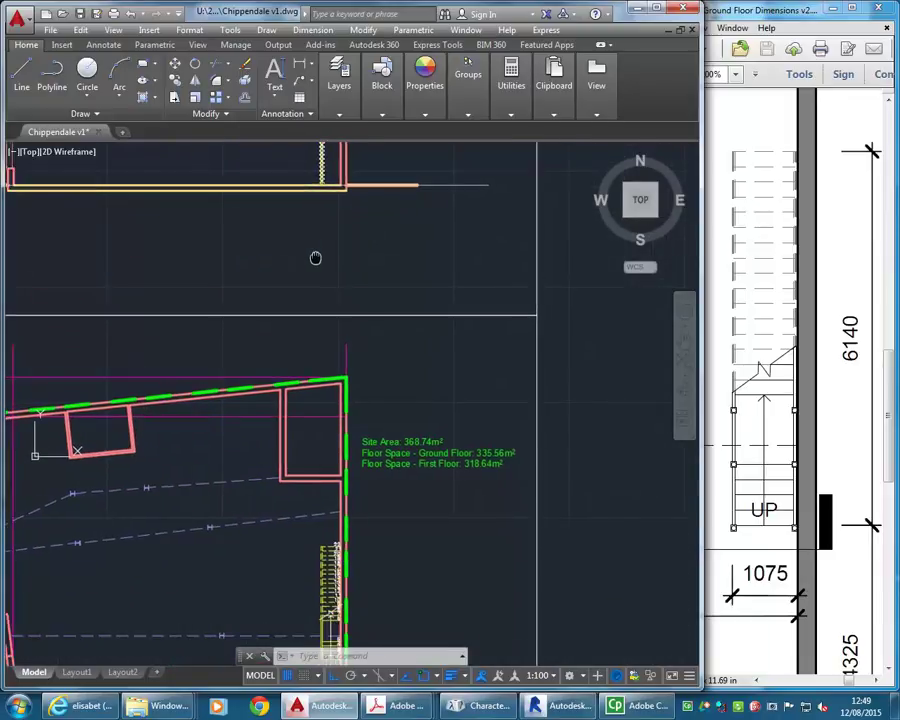
{"action": "scroll", "coordinate": [314, 256], "scroll_direction": "down", "scroll_amount": 2}
{"action": "middle_click_drag", "start_coordinate": [289, 468], "coordinate": [320, 468]}
{"action": "scroll", "coordinate": [353, 566], "scroll_direction": "up", "scroll_amount": 4}
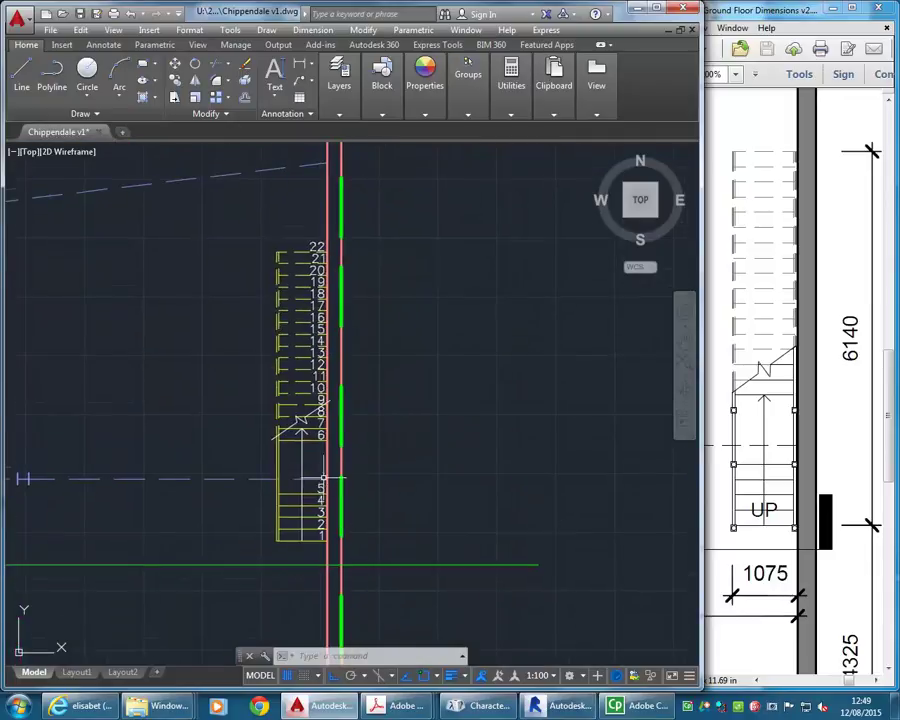
{"action": "middle_click_drag", "start_coordinate": [321, 378], "coordinate": [330, 408]}
{"action": "scroll", "coordinate": [342, 368], "scroll_direction": "down", "scroll_amount": 2}
{"action": "scroll", "coordinate": [302, 296], "scroll_direction": "up", "scroll_amount": 3}
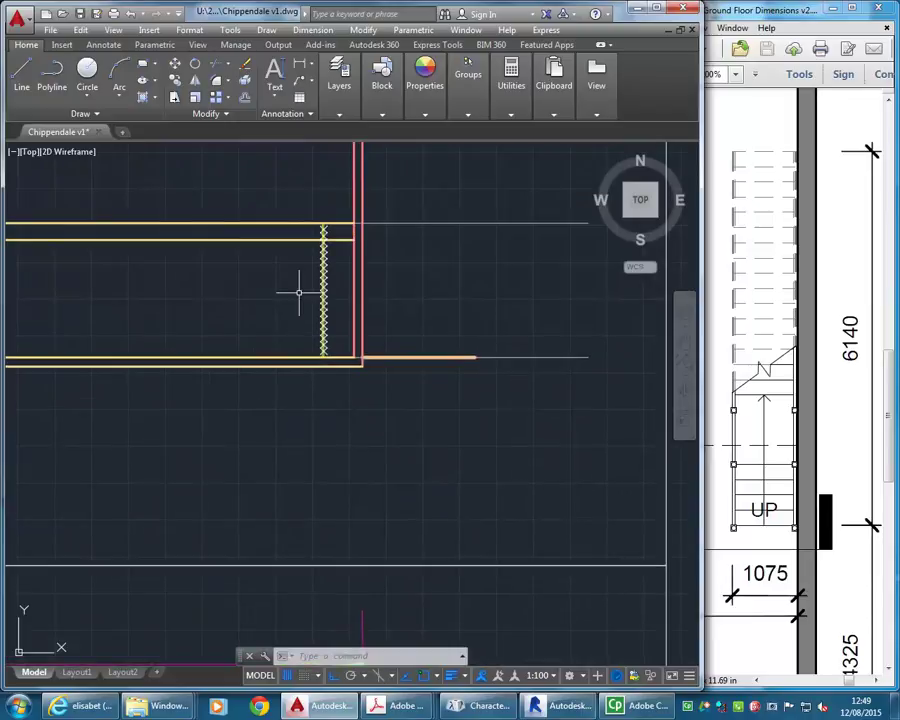
{"action": "scroll", "coordinate": [252, 393], "scroll_direction": "up", "scroll_amount": 2}
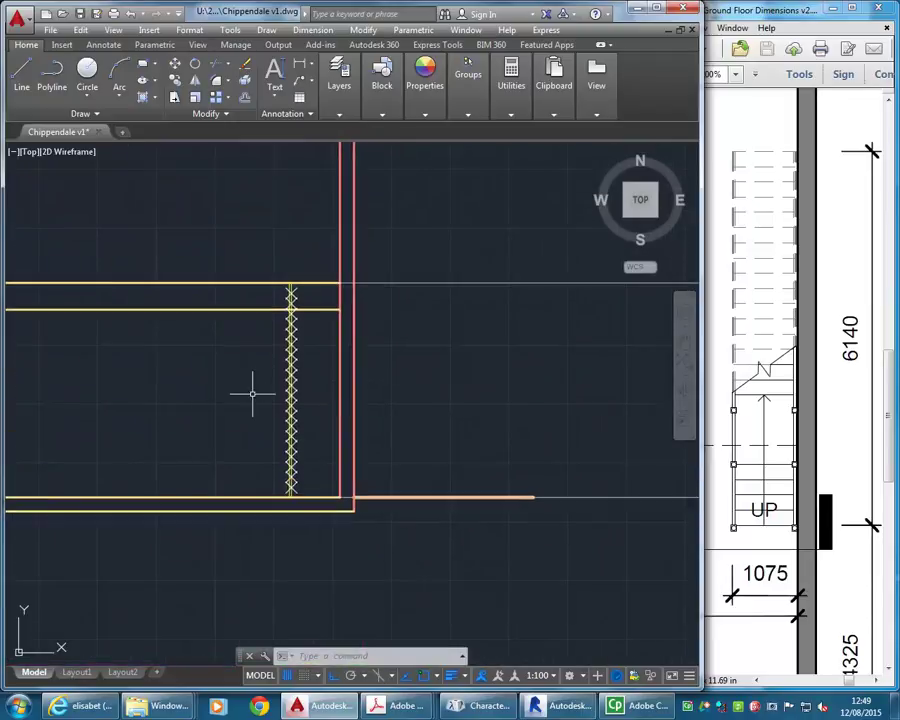
{"action": "left_click", "coordinate": [248, 248]}
{"action": "scroll", "coordinate": [307, 478], "scroll_direction": "up", "scroll_amount": 3}
{"action": "left_click", "coordinate": [301, 470]}
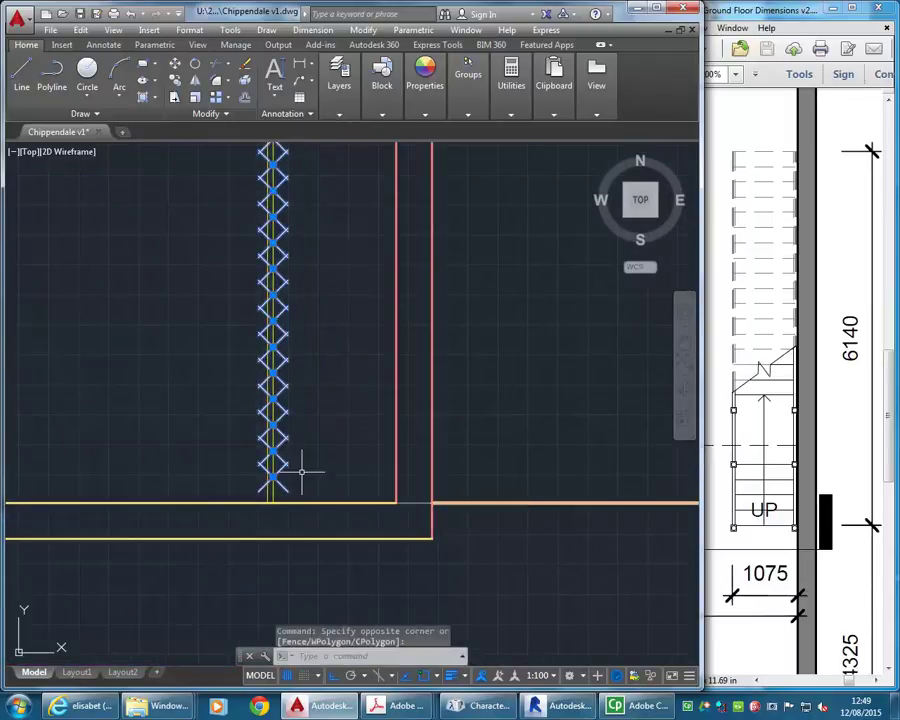
{"action": "key", "text": "Delete"}
Step: Window-select and erase the remaining old X point markers
{"action": "scroll", "coordinate": [296, 524], "scroll_direction": "down", "scroll_amount": 2}
{"action": "left_click", "coordinate": [212, 146]}
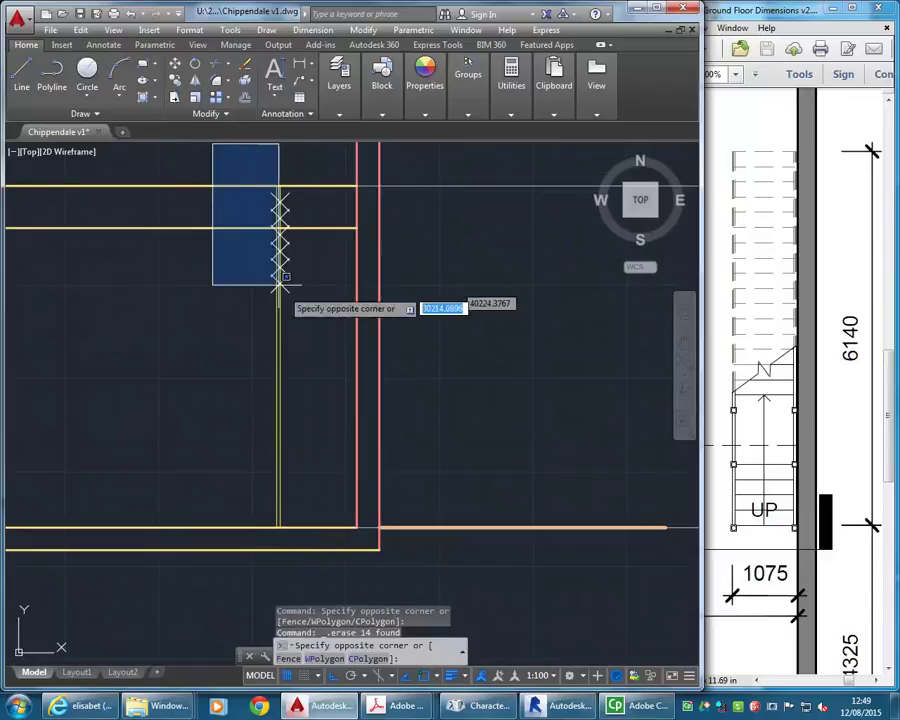
{"action": "left_click", "coordinate": [281, 287]}
{"action": "key", "text": "Delete"}
Step: Divide the yellow stair line into 22 equal segments, then open the layer list
{"action": "left_click", "coordinate": [98, 114]}
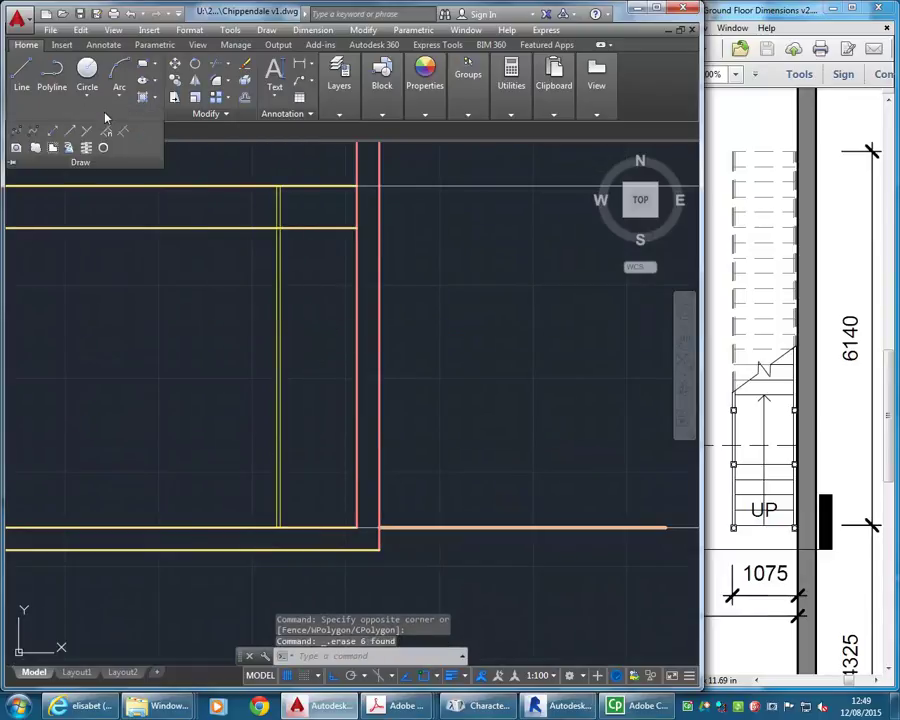
{"action": "left_click", "coordinate": [107, 134]}
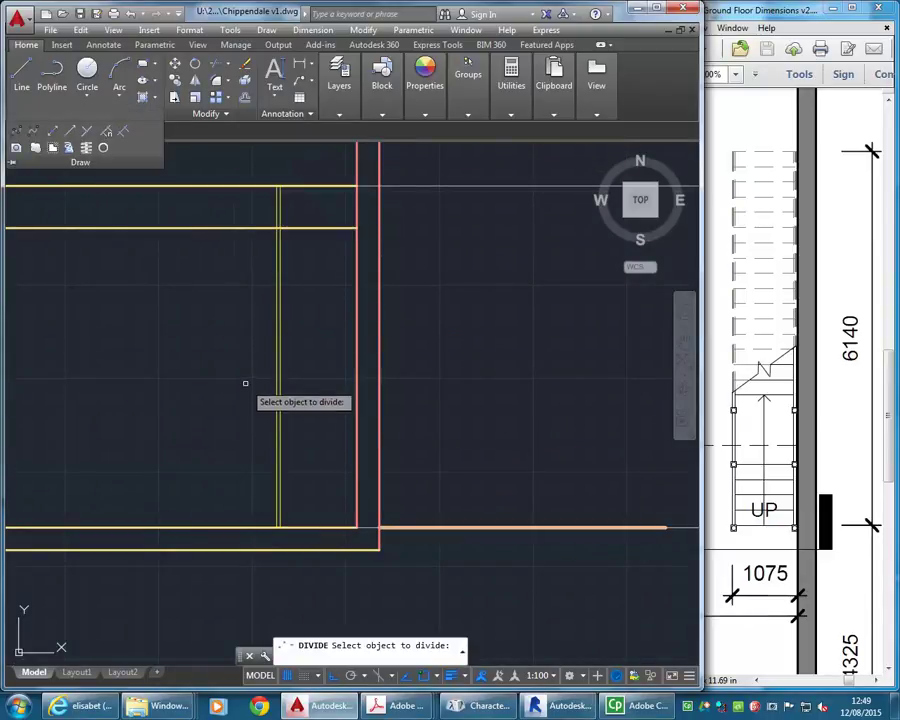
{"action": "left_click", "coordinate": [280, 392]}
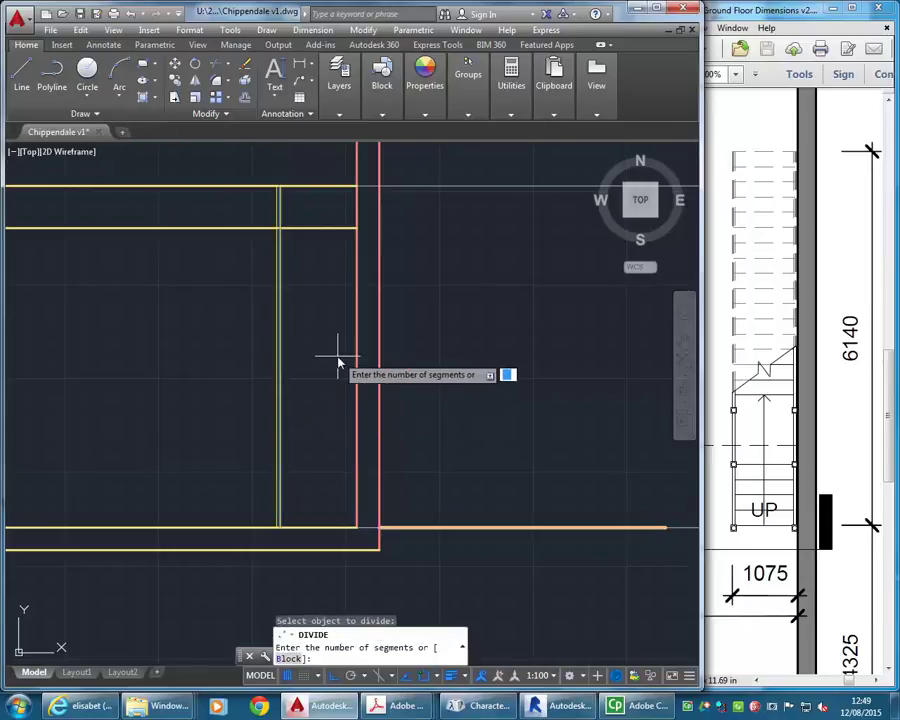
{"action": "type", "text": "22"}
{"action": "key", "text": "Return"}
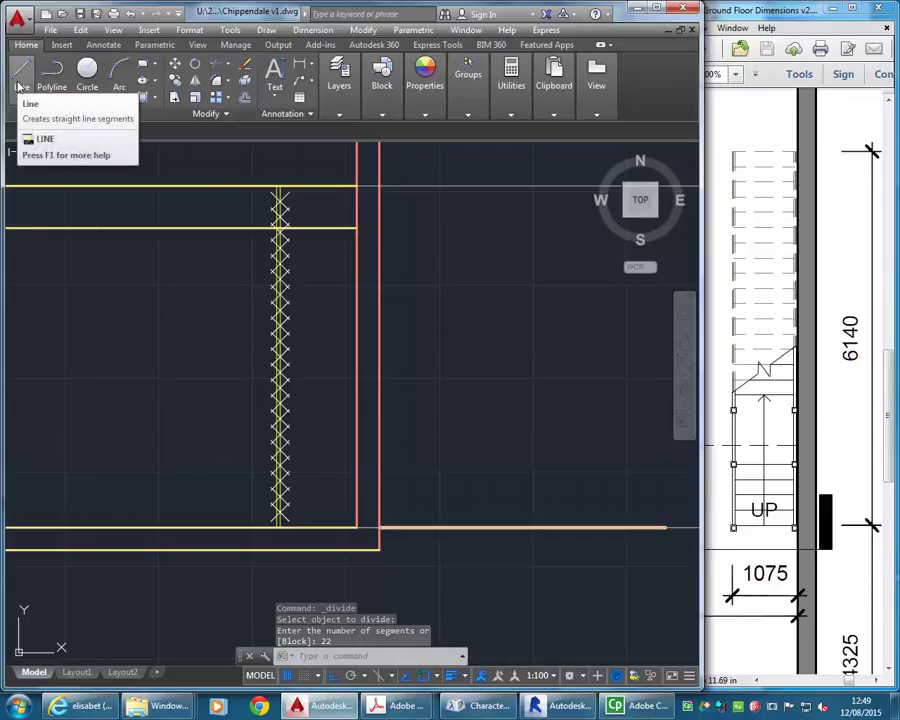
{"action": "left_click", "coordinate": [340, 80]}
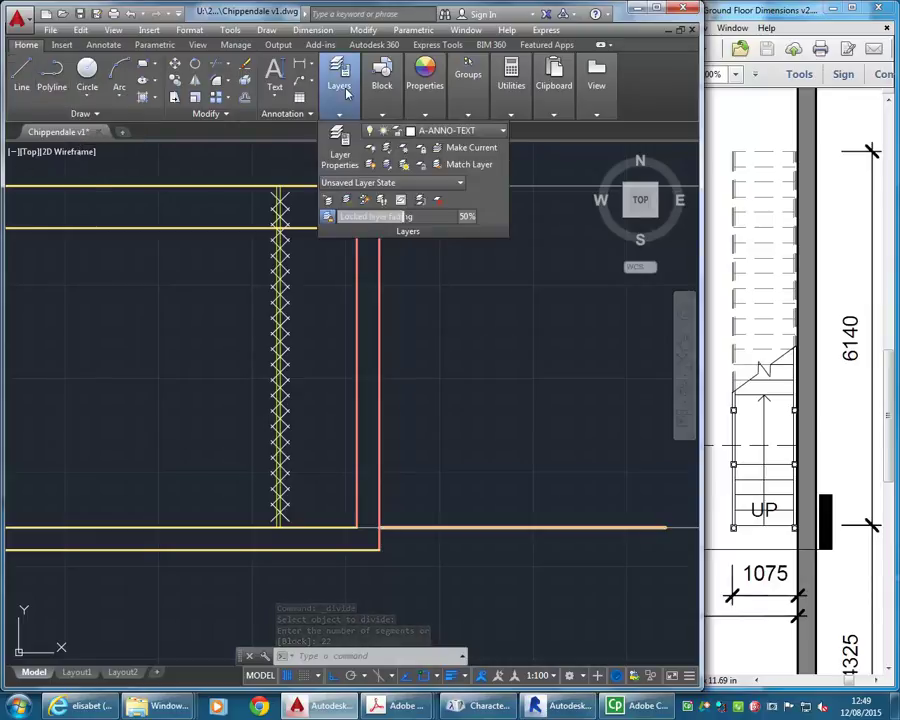
{"action": "left_click", "coordinate": [412, 132]}
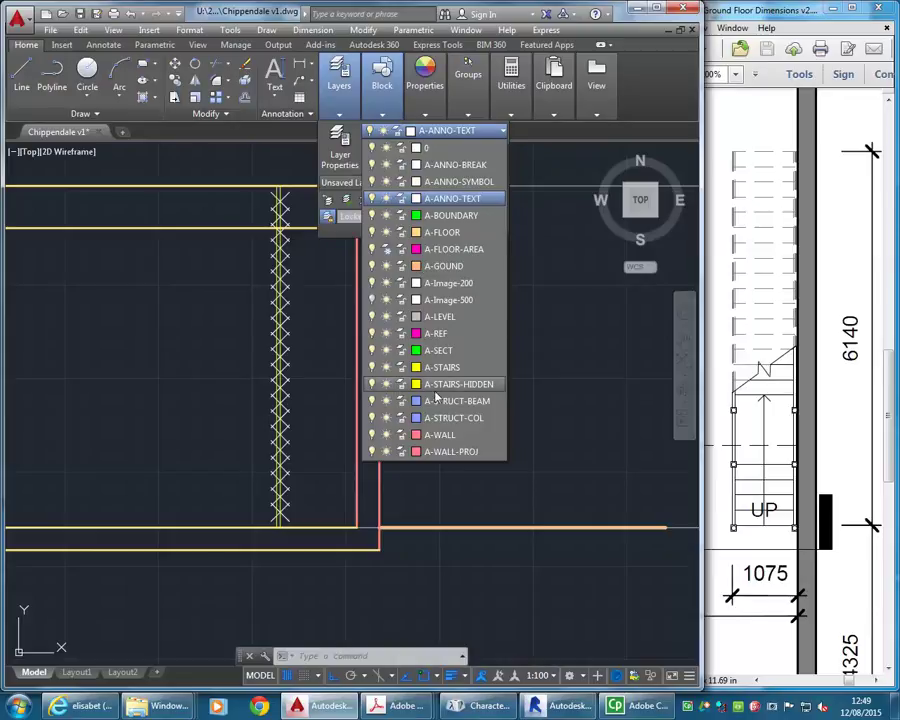
Step: On the A-STAIRS layer, draw a tread line from the lowest node to the stair wall
{"action": "left_click", "coordinate": [384, 368]}
{"action": "left_click", "coordinate": [21, 72]}
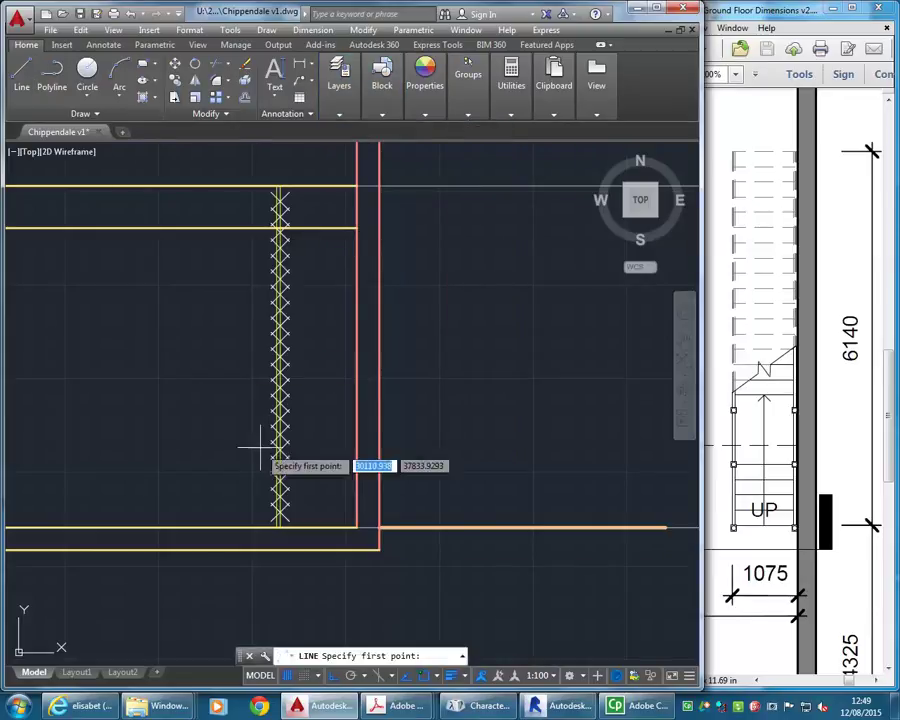
{"action": "scroll", "coordinate": [280, 528], "scroll_direction": "up", "scroll_amount": 4}
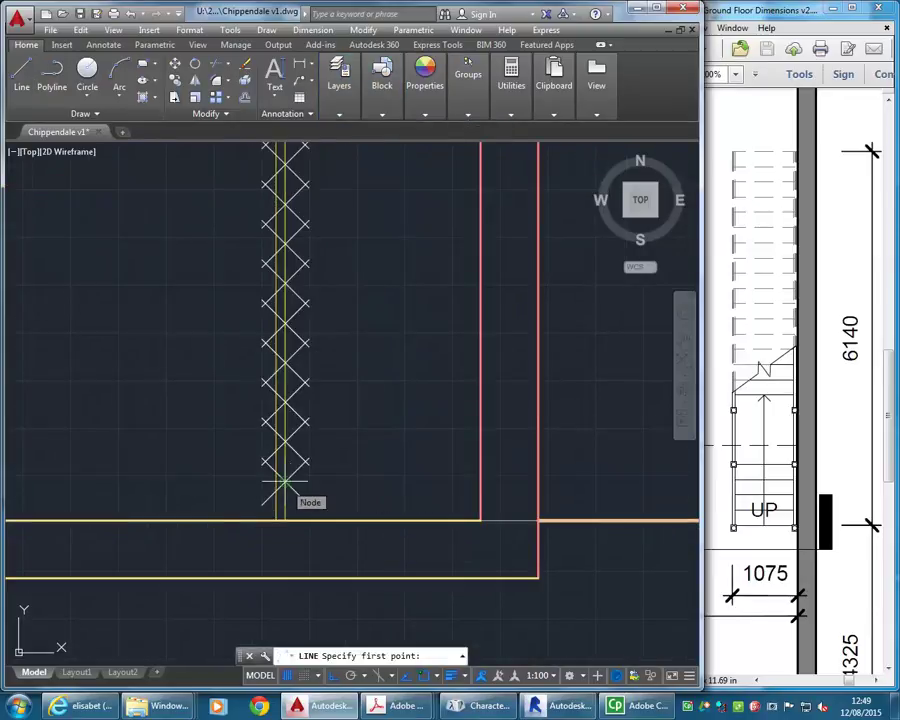
{"action": "left_click", "coordinate": [283, 484]}
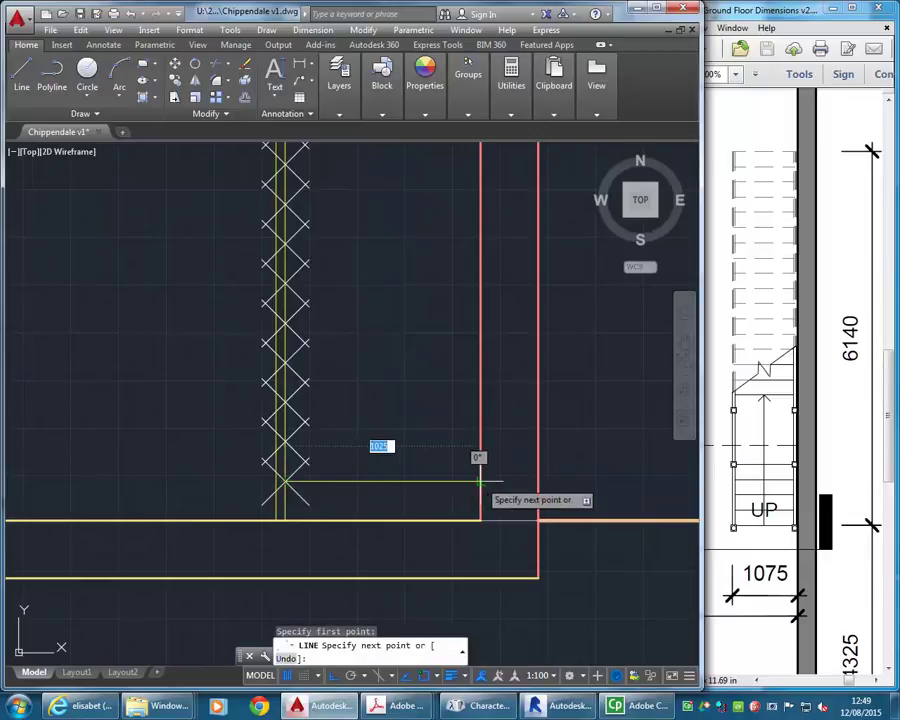
{"action": "left_click", "coordinate": [479, 483]}
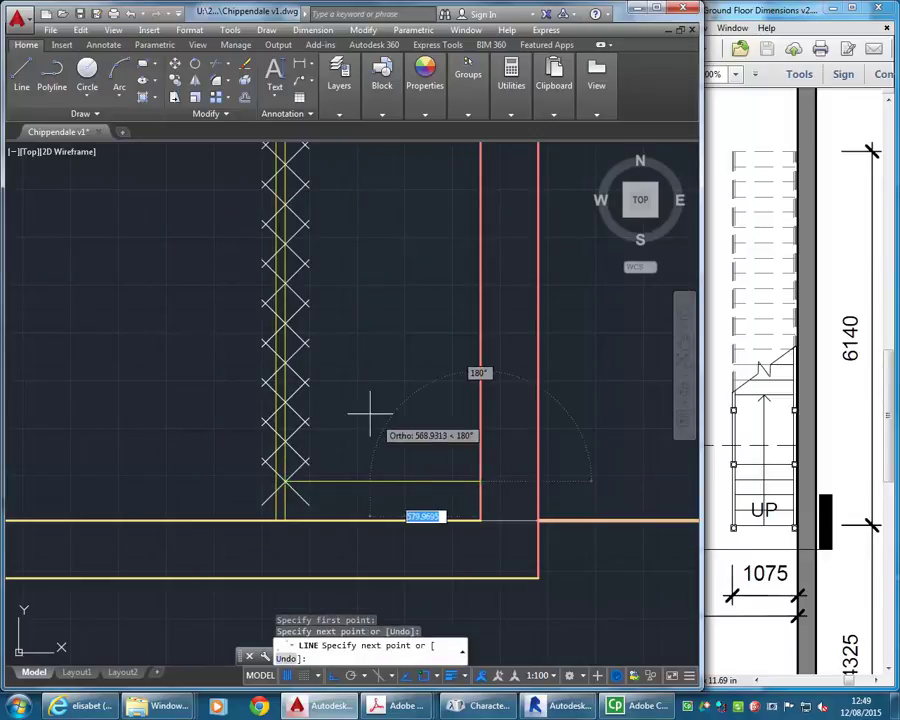
{"action": "right_click", "coordinate": [372, 416]}
{"action": "left_click", "coordinate": [396, 424]}
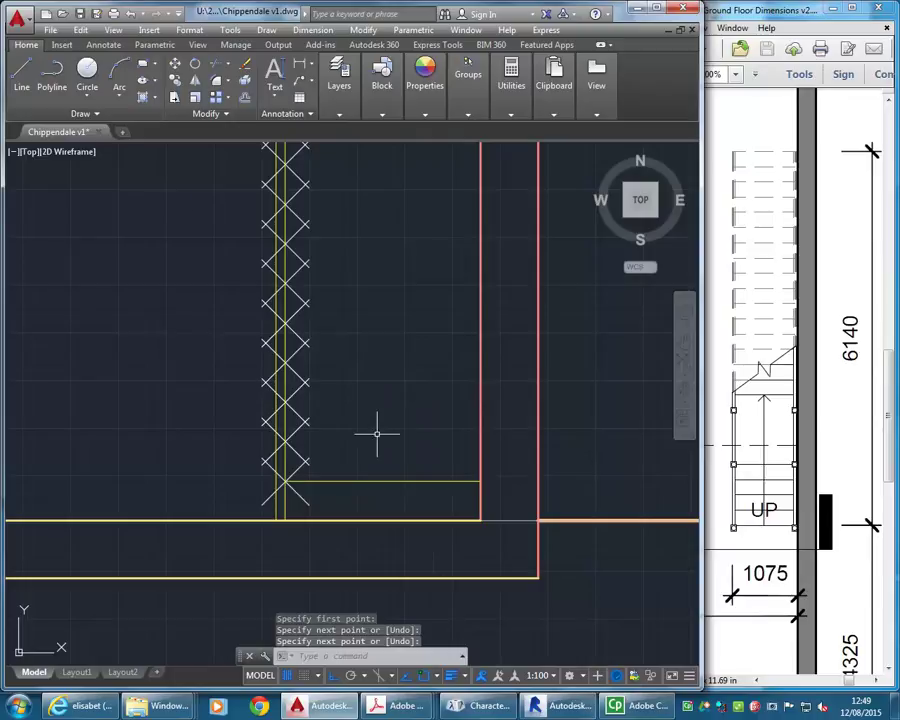
Step: Copy the tread line from its left end to each of the next three nodes up
{"action": "left_click", "coordinate": [410, 433]}
{"action": "left_click", "coordinate": [372, 484]}
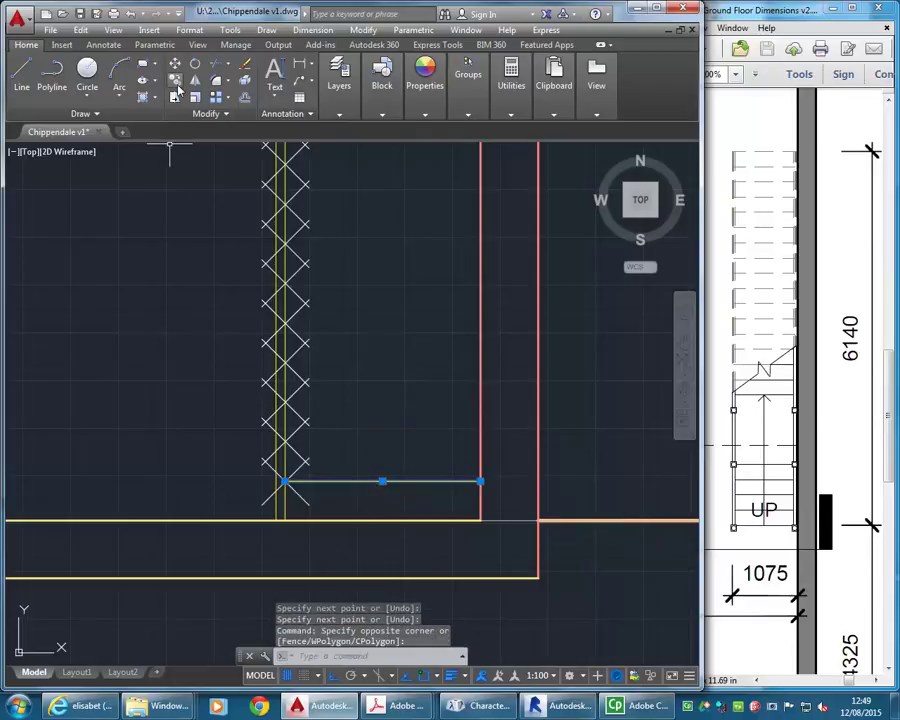
{"action": "left_click", "coordinate": [175, 81]}
{"action": "left_click", "coordinate": [284, 483]}
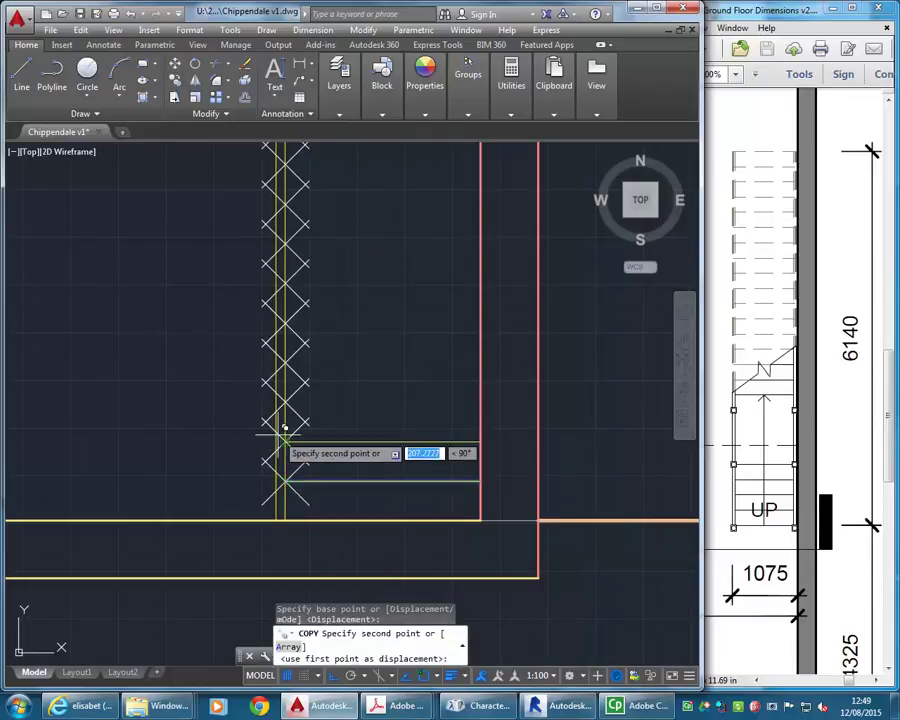
{"action": "left_click", "coordinate": [290, 442]}
{"action": "left_click", "coordinate": [291, 403]}
{"action": "left_click", "coordinate": [305, 363]}
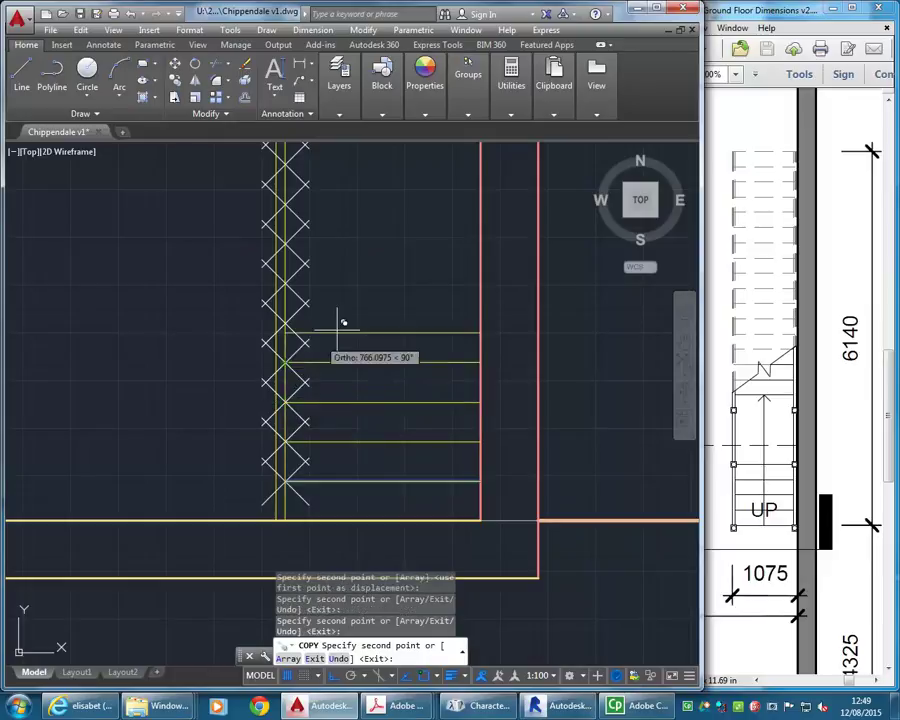
{"action": "right_click", "coordinate": [345, 305]}
{"action": "left_click", "coordinate": [365, 312]}
Step: Copy the set of four tread lines upward twice more along the stair
{"action": "left_click", "coordinate": [406, 298]}
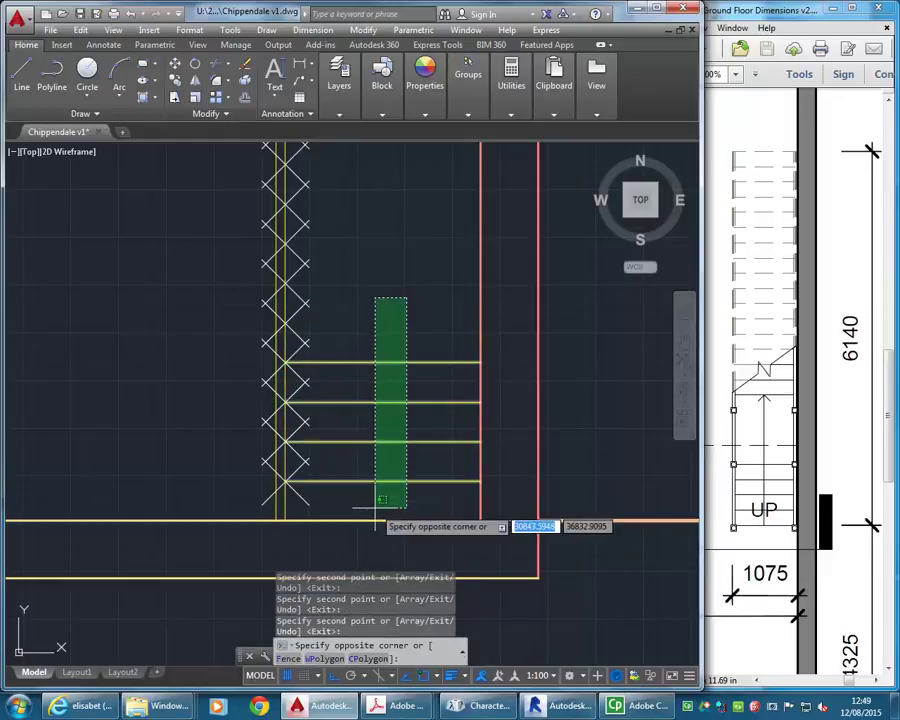
{"action": "left_click", "coordinate": [377, 508]}
{"action": "left_click", "coordinate": [175, 82]}
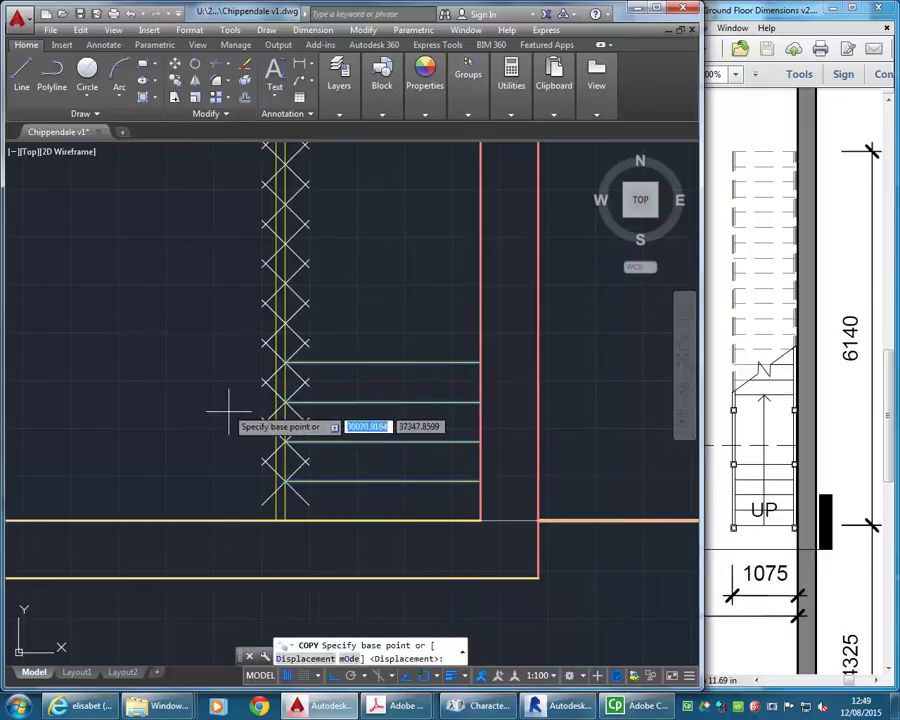
{"action": "left_click", "coordinate": [286, 518]}
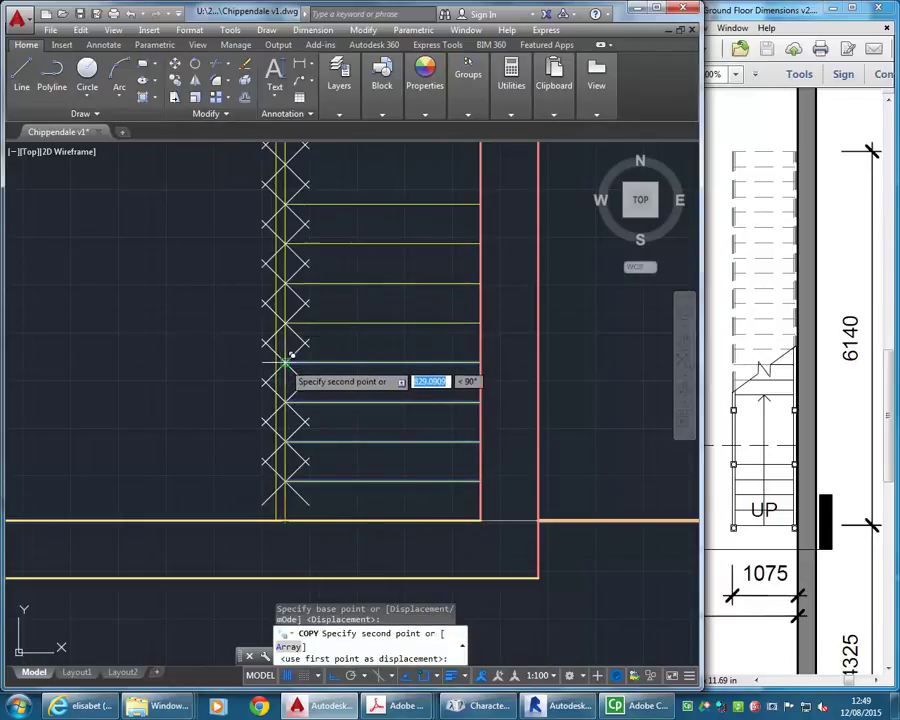
{"action": "left_click", "coordinate": [291, 351]}
{"action": "scroll", "coordinate": [332, 284], "scroll_direction": "down", "scroll_amount": 2}
{"action": "middle_click_drag", "start_coordinate": [332, 284], "coordinate": [316, 336]}
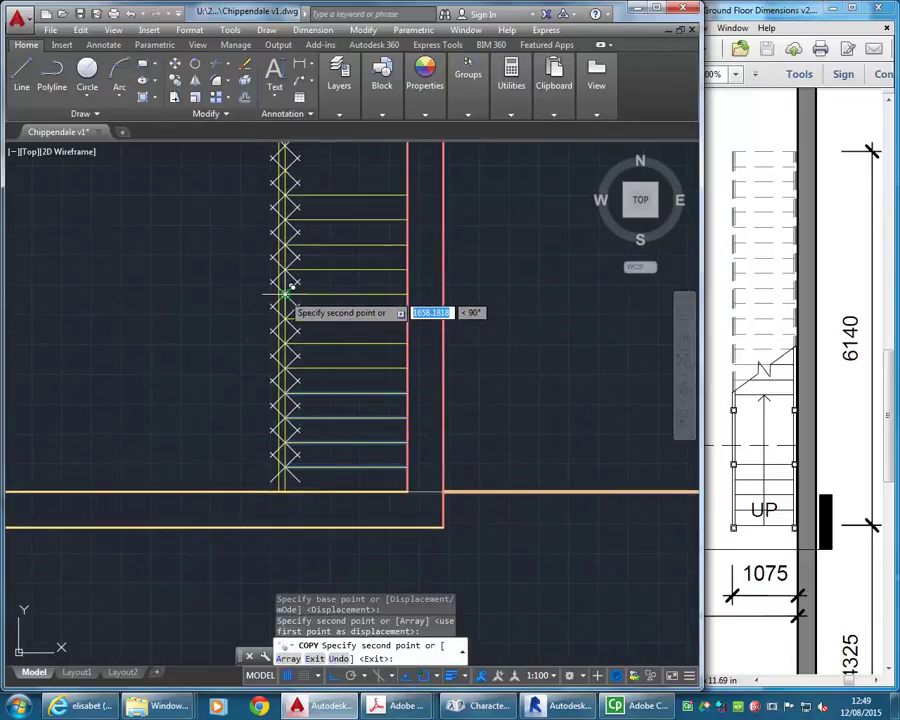
{"action": "left_click", "coordinate": [286, 190]}
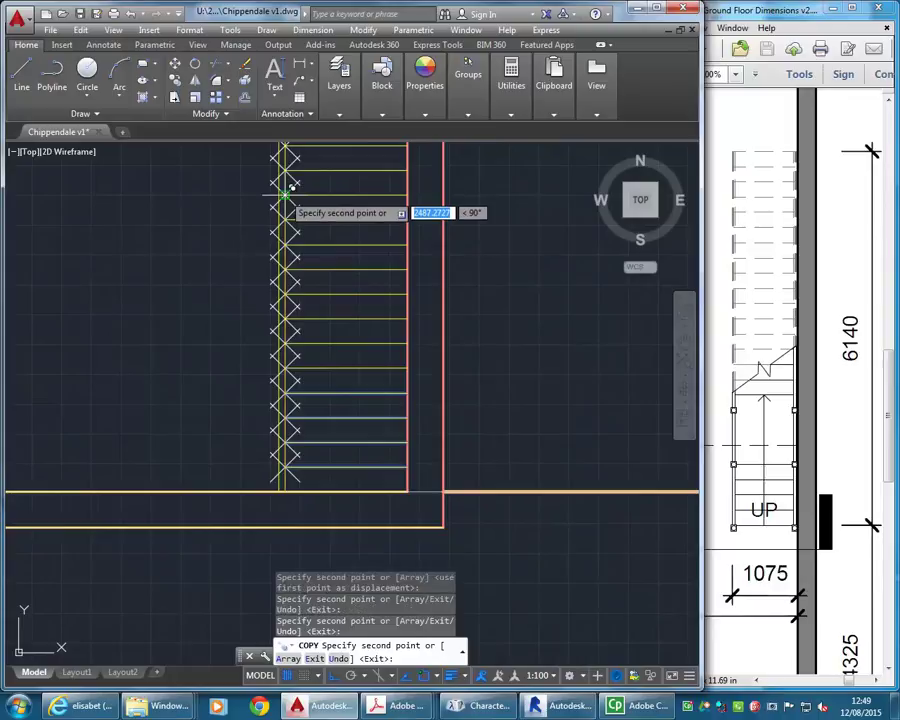
{"action": "left_click", "coordinate": [286, 186]}
{"action": "middle_click_drag", "start_coordinate": [286, 186], "coordinate": [282, 310]}
{"action": "key", "text": "Return"}
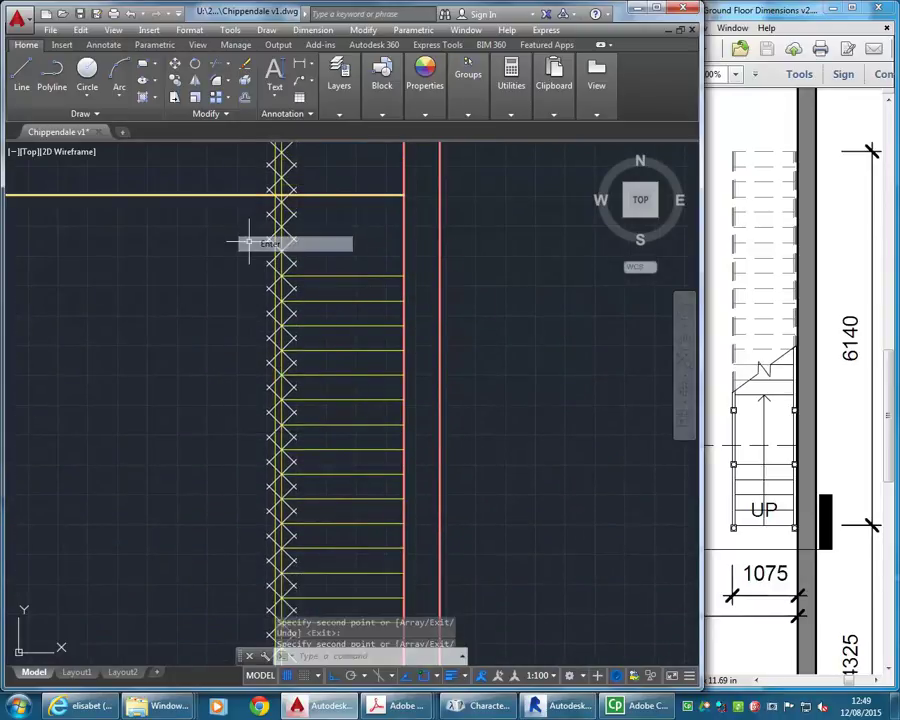
Step: Select the surplus tread lines and zoom out to view the whole drawing
{"action": "left_click", "coordinate": [347, 243]}
{"action": "left_click", "coordinate": [328, 310]}
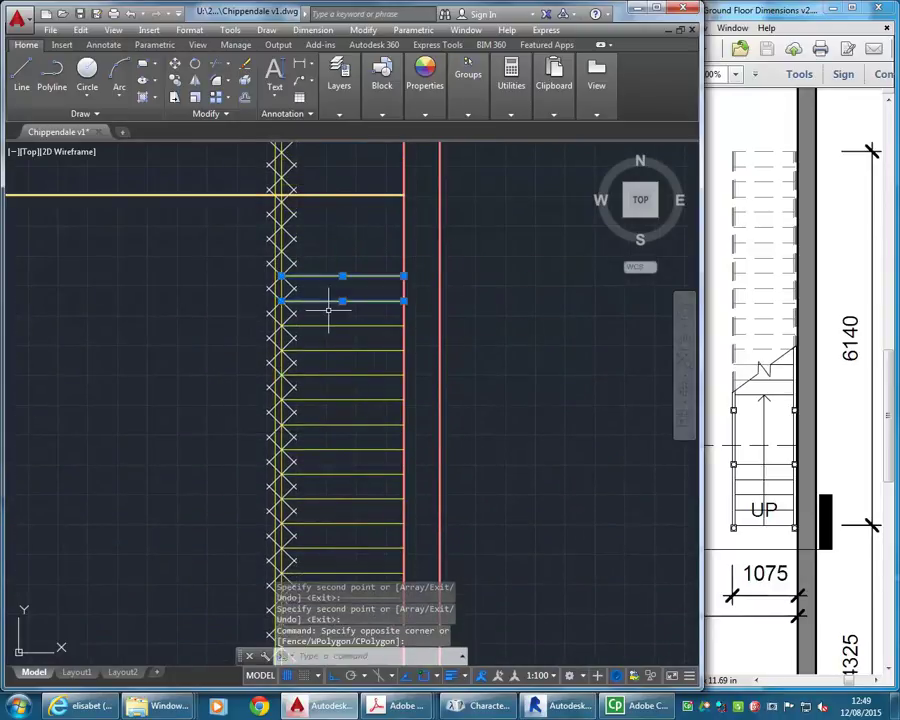
{"action": "left_click", "coordinate": [358, 257]}
{"action": "left_click", "coordinate": [325, 340]}
{"action": "scroll", "coordinate": [310, 250], "scroll_direction": "up", "scroll_amount": 1}
{"action": "middle_click", "coordinate": [310, 250]}
{"action": "middle_click", "coordinate": [310, 250]}
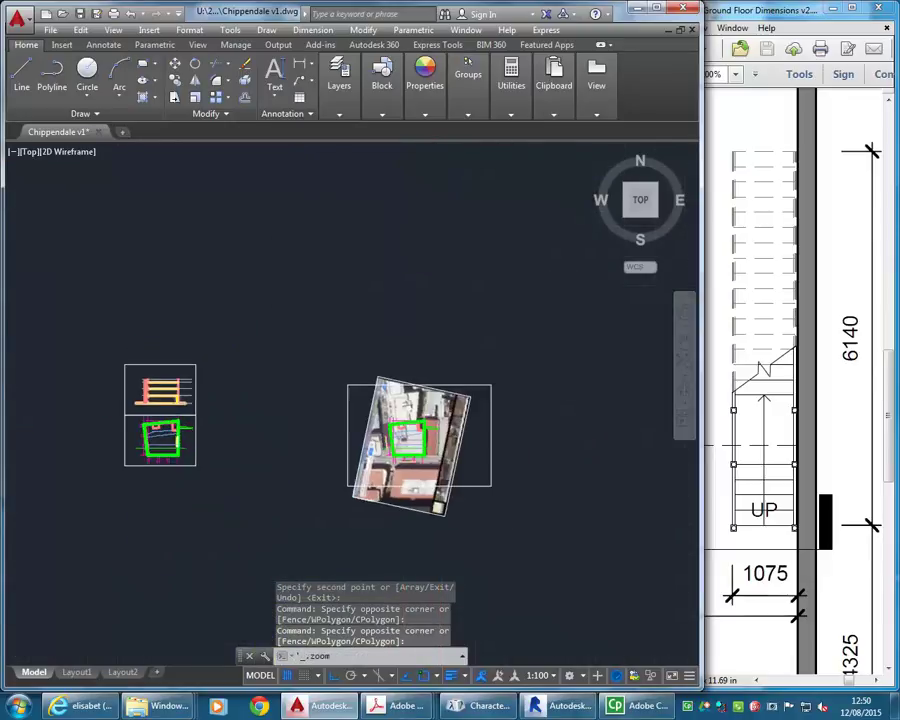
{"action": "scroll", "coordinate": [190, 390], "scroll_direction": "up", "scroll_amount": 10}
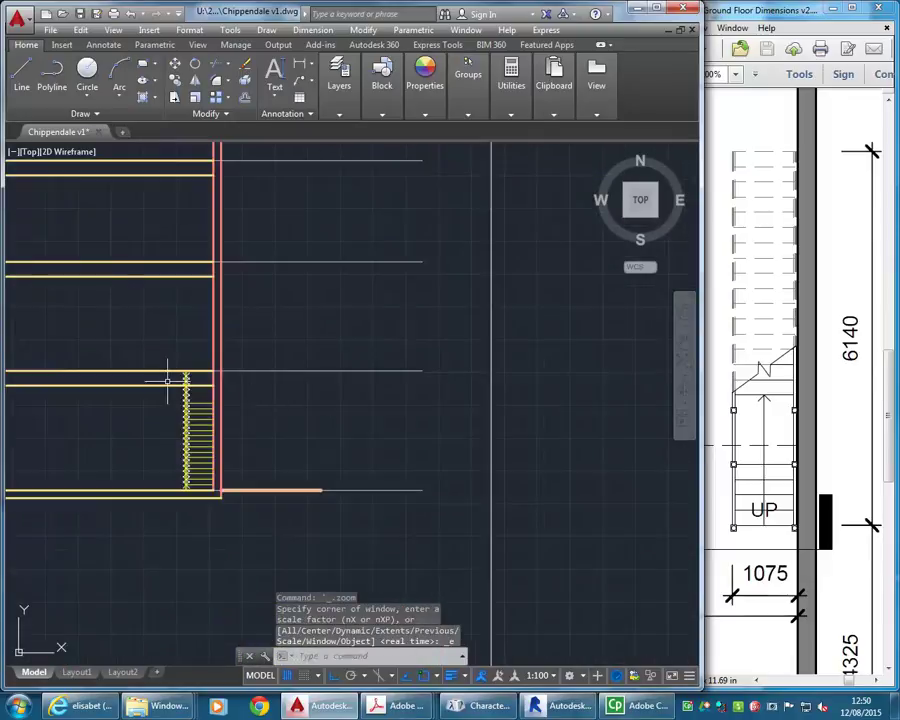
{"action": "scroll", "coordinate": [168, 381], "scroll_direction": "up", "scroll_amount": 4}
{"action": "scroll", "coordinate": [270, 380], "scroll_direction": "down", "scroll_amount": 4}
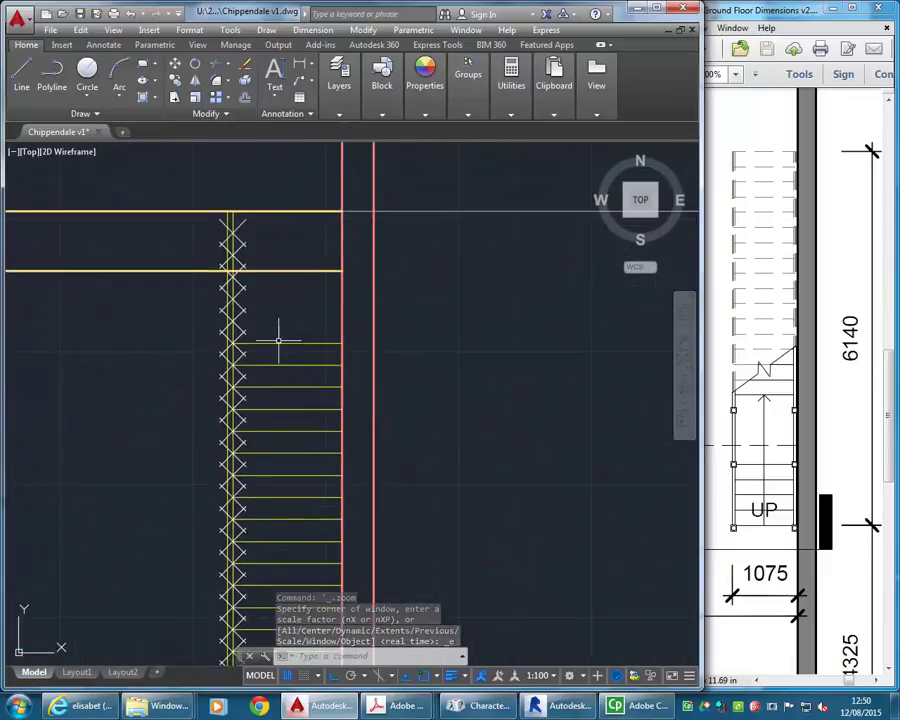
Step: Select six tread lines and start copying them from a base point, then cancel the copy
{"action": "left_click", "coordinate": [307, 328]}
{"action": "left_click", "coordinate": [272, 457]}
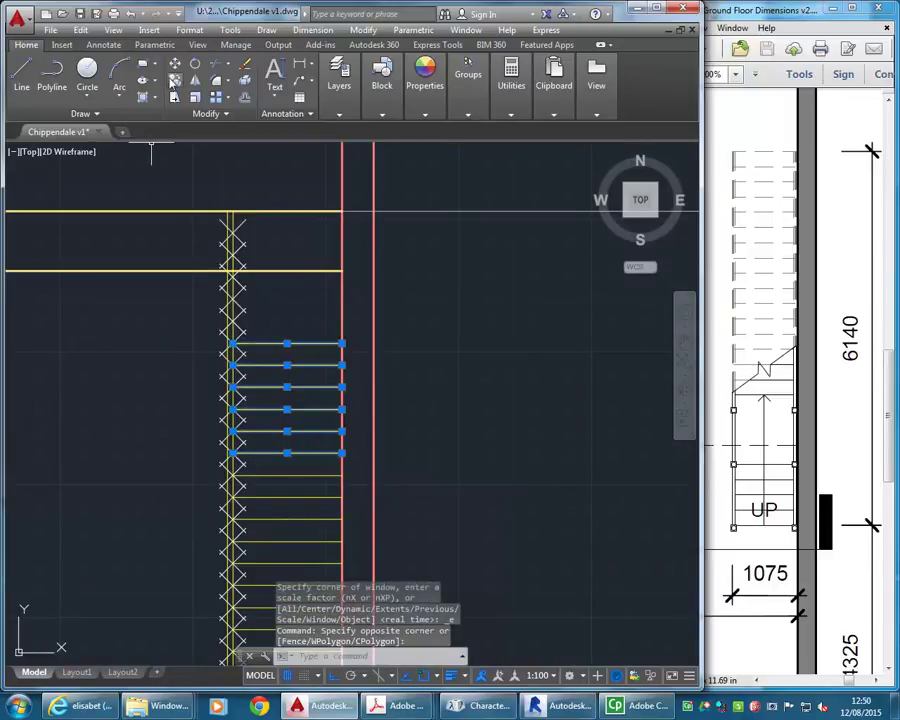
{"action": "left_click", "coordinate": [174, 82]}
{"action": "scroll", "coordinate": [225, 475], "scroll_direction": "up", "scroll_amount": 3}
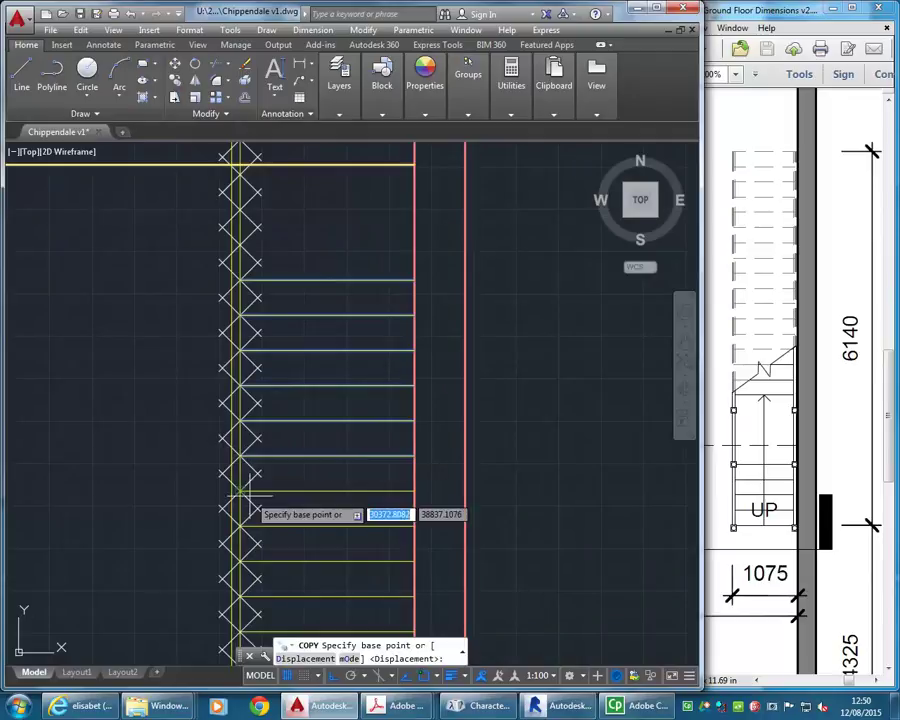
{"action": "left_click", "coordinate": [238, 491]}
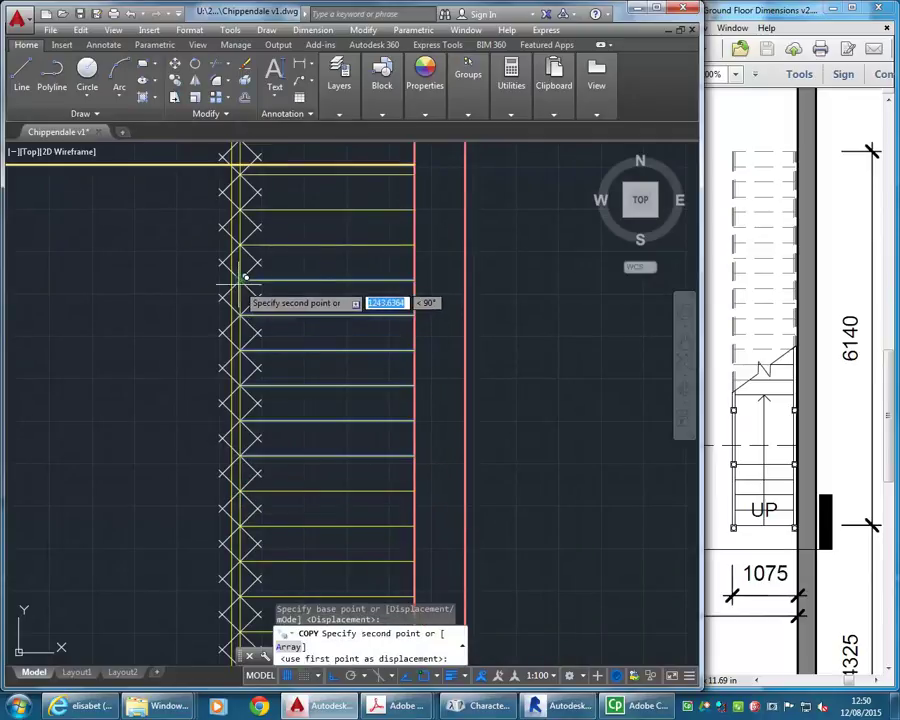
{"action": "middle_click_drag", "start_coordinate": [245, 263], "coordinate": [191, 316]}
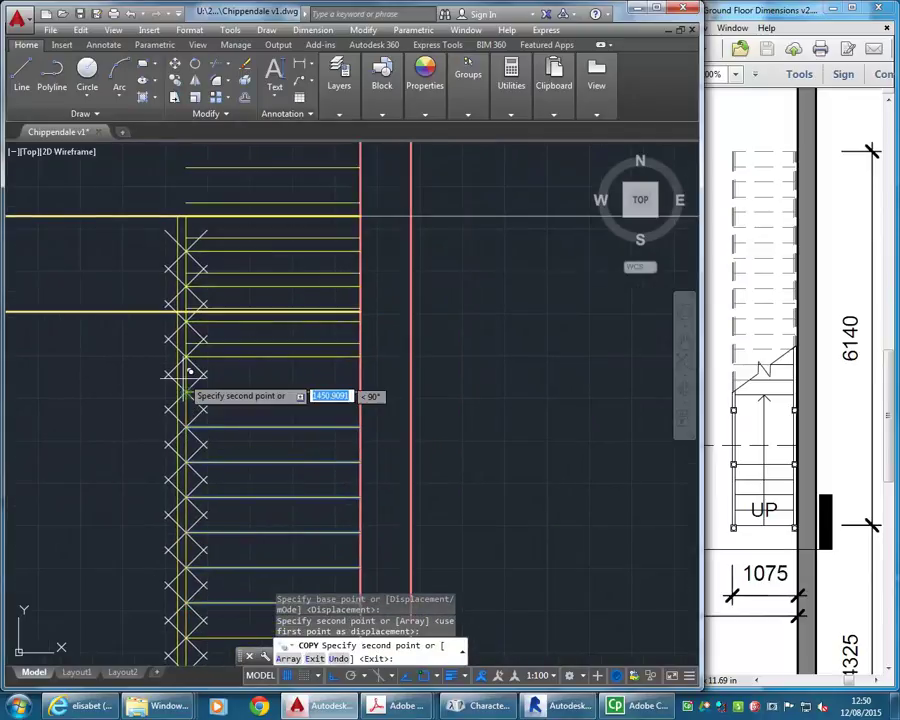
{"action": "key", "text": "Escape"}
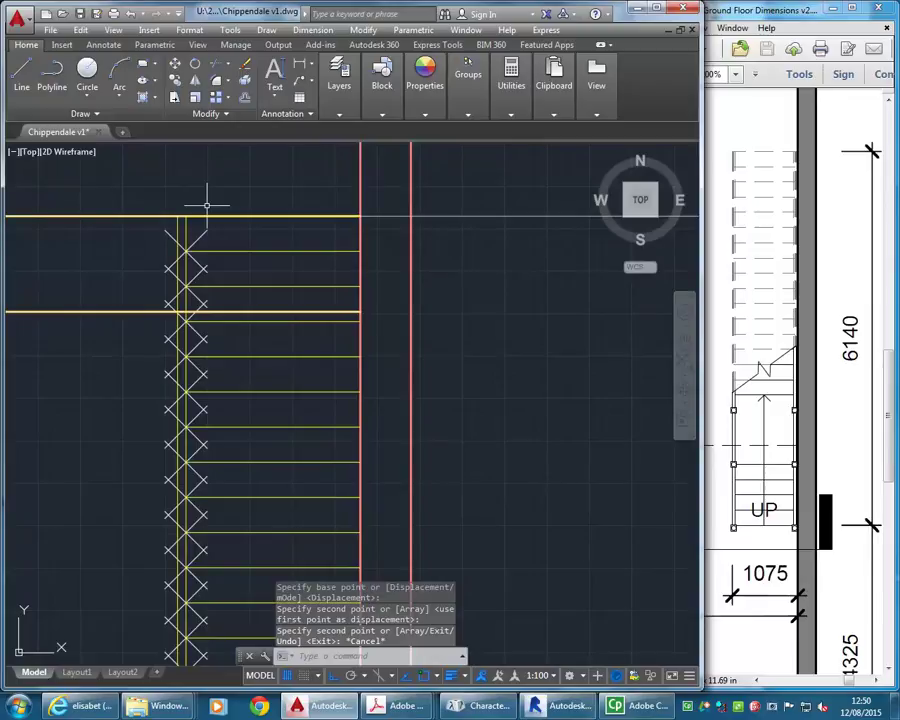
{"action": "scroll", "coordinate": [200, 220], "scroll_direction": "down", "scroll_amount": 3}
{"action": "scroll", "coordinate": [200, 330], "scroll_direction": "up", "scroll_amount": 2}
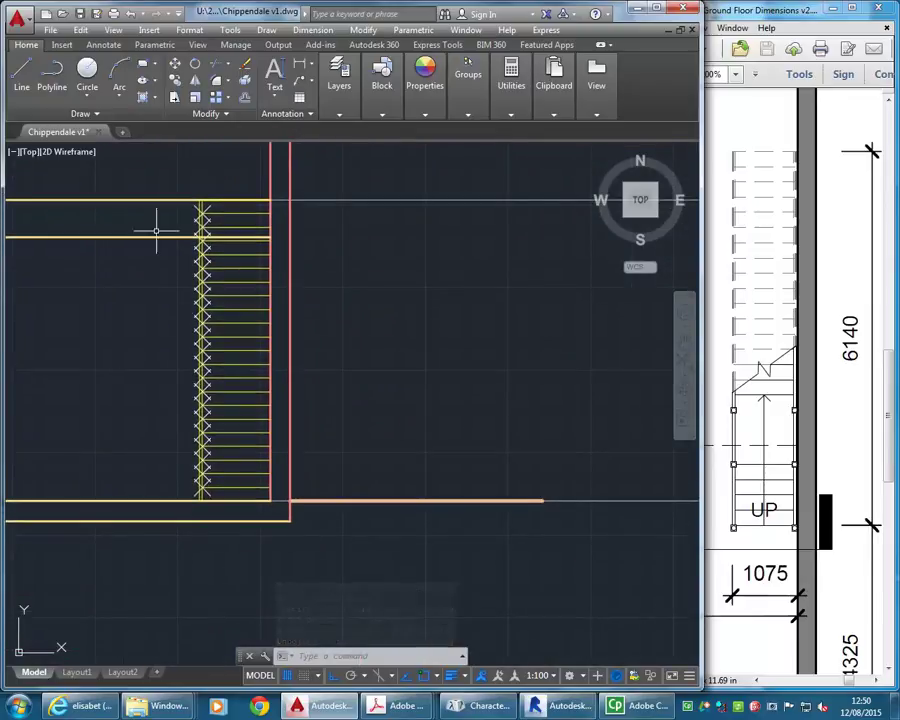
Step: Window-select the upper and lower X point markers and delete them
{"action": "left_click", "coordinate": [161, 178]}
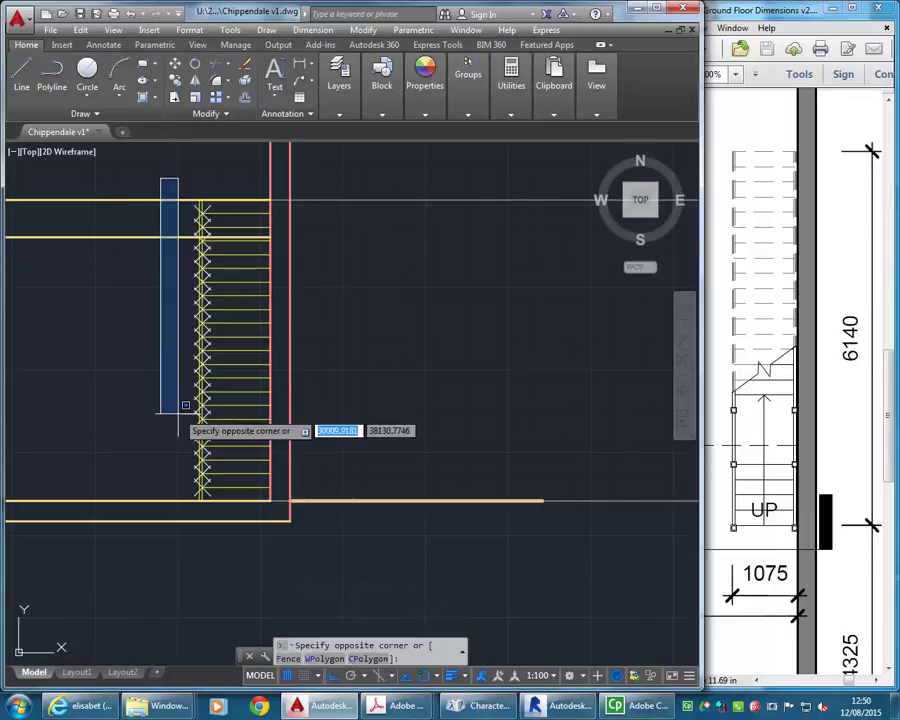
{"action": "scroll", "coordinate": [219, 478], "scroll_direction": "up", "scroll_amount": 4}
{"action": "left_click", "coordinate": [221, 495]}
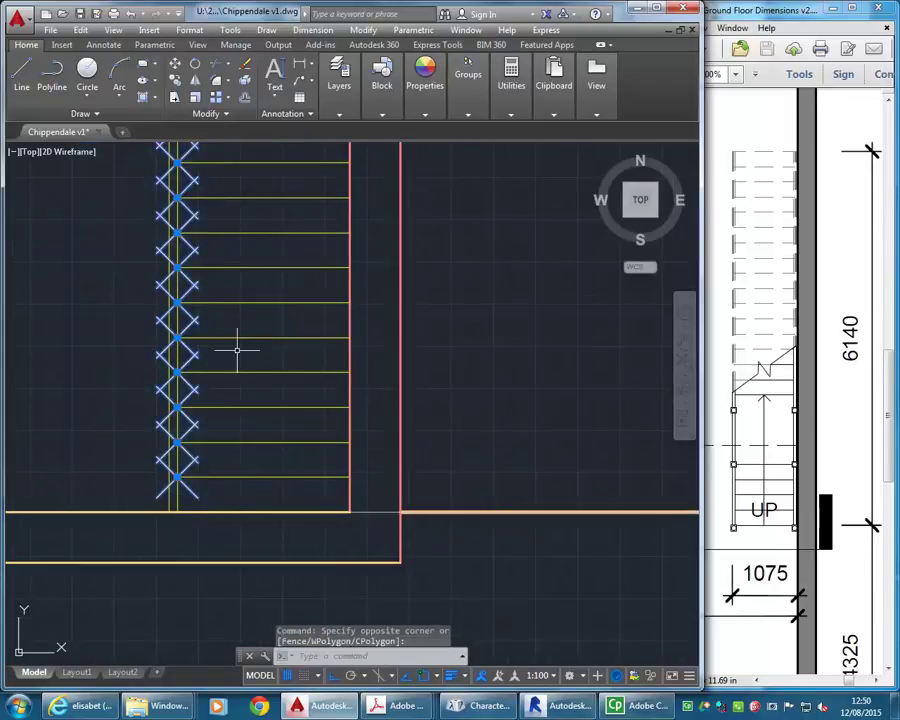
{"action": "scroll", "coordinate": [237, 349], "scroll_direction": "down", "scroll_amount": 4}
{"action": "middle_click_drag", "start_coordinate": [237, 349], "coordinate": [211, 474]}
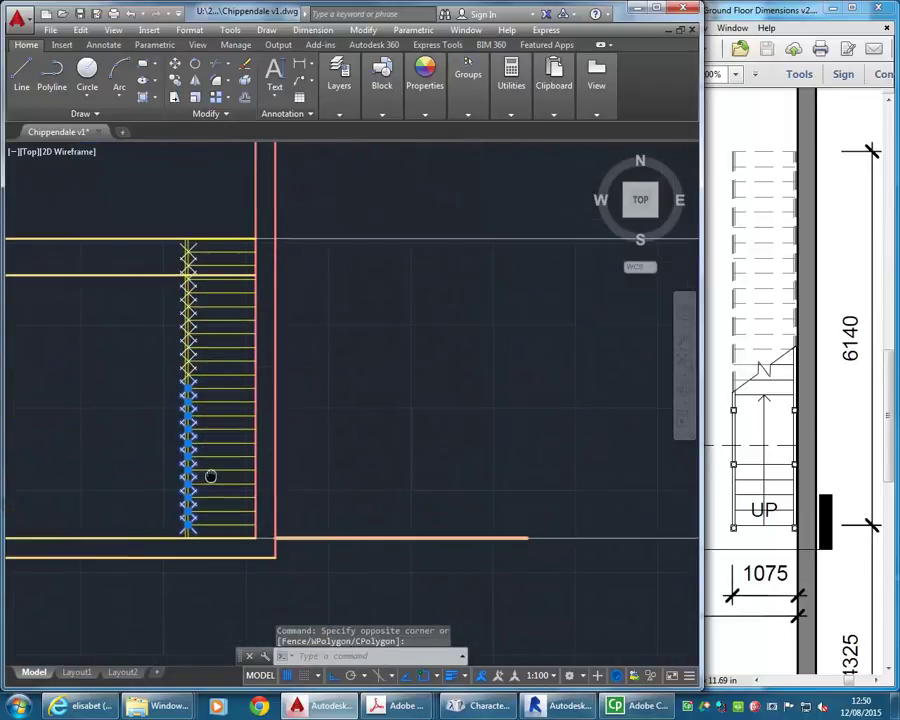
{"action": "left_click", "coordinate": [148, 242]}
{"action": "left_click", "coordinate": [200, 404]}
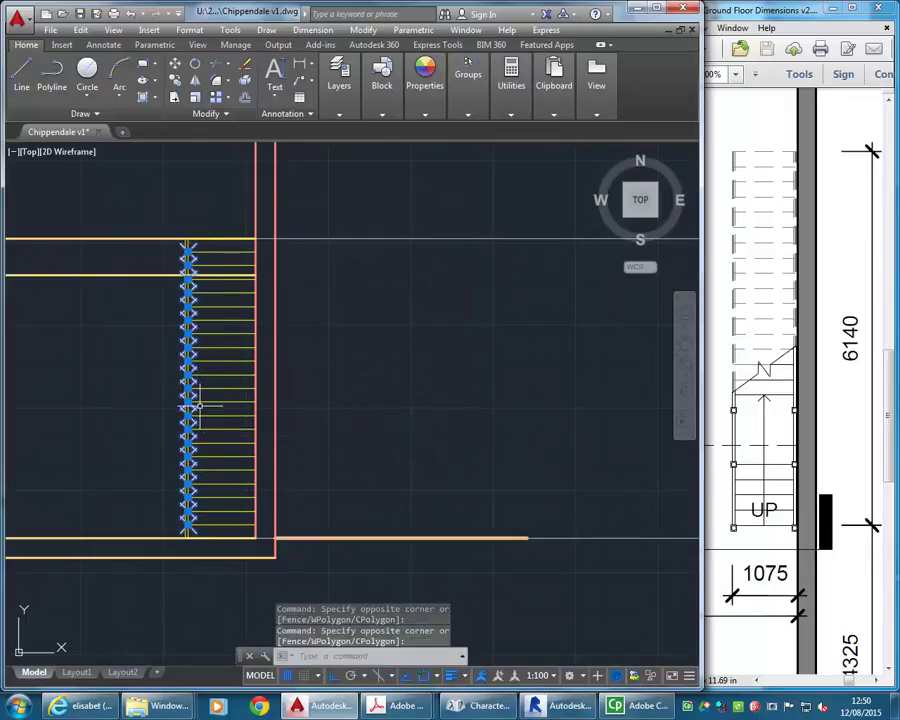
{"action": "key", "text": "Delete"}
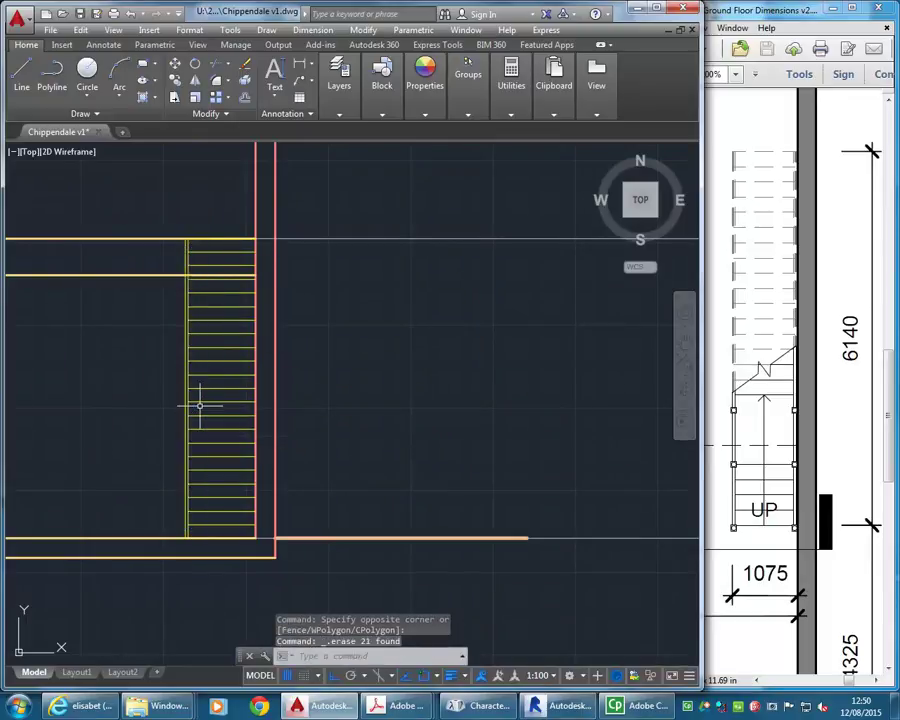
Step: Pan and zoom around the stair to review the remaining tread lines
{"action": "scroll", "coordinate": [177, 187], "scroll_direction": "up", "scroll_amount": 2}
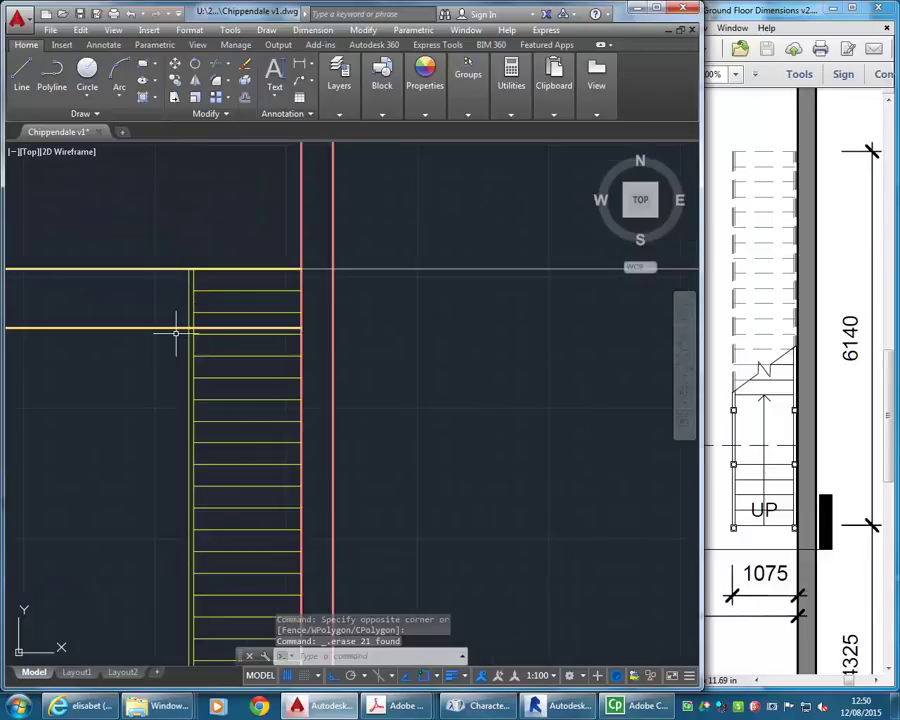
{"action": "scroll", "coordinate": [178, 325], "scroll_direction": "down", "scroll_amount": 2}
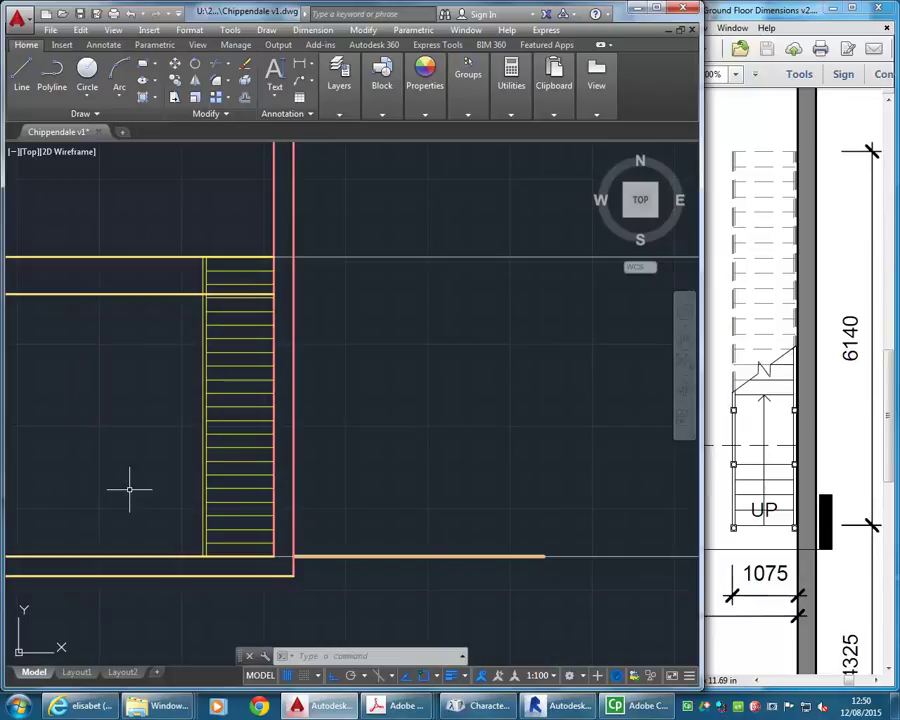
{"action": "mouse_move", "coordinate": [128, 490]}
{"action": "middle_mouse_down"}
{"action": "mouse_move", "coordinate": [207, 376]}
{"action": "mouse_move", "coordinate": [191, 368]}
{"action": "mouse_move", "coordinate": [257, 458]}
{"action": "mouse_move", "coordinate": [243, 434]}
{"action": "middle_mouse_up"}
{"action": "scroll", "coordinate": [191, 367], "scroll_direction": "down", "scroll_amount": 2}
{"action": "scroll", "coordinate": [231, 350], "scroll_direction": "up", "scroll_amount": 2}
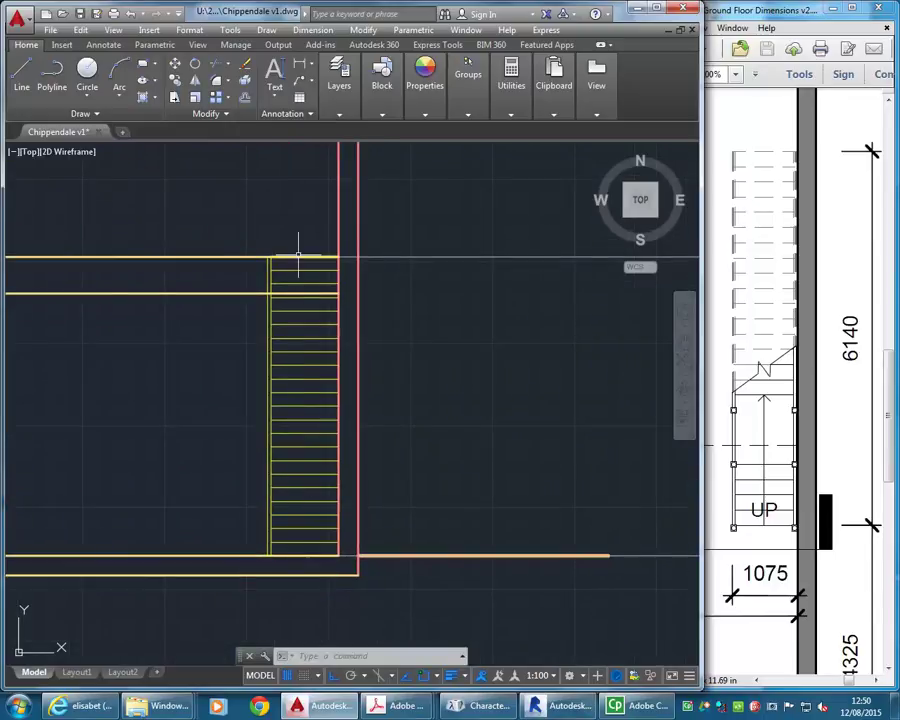
{"action": "mouse_move", "coordinate": [297, 257]}
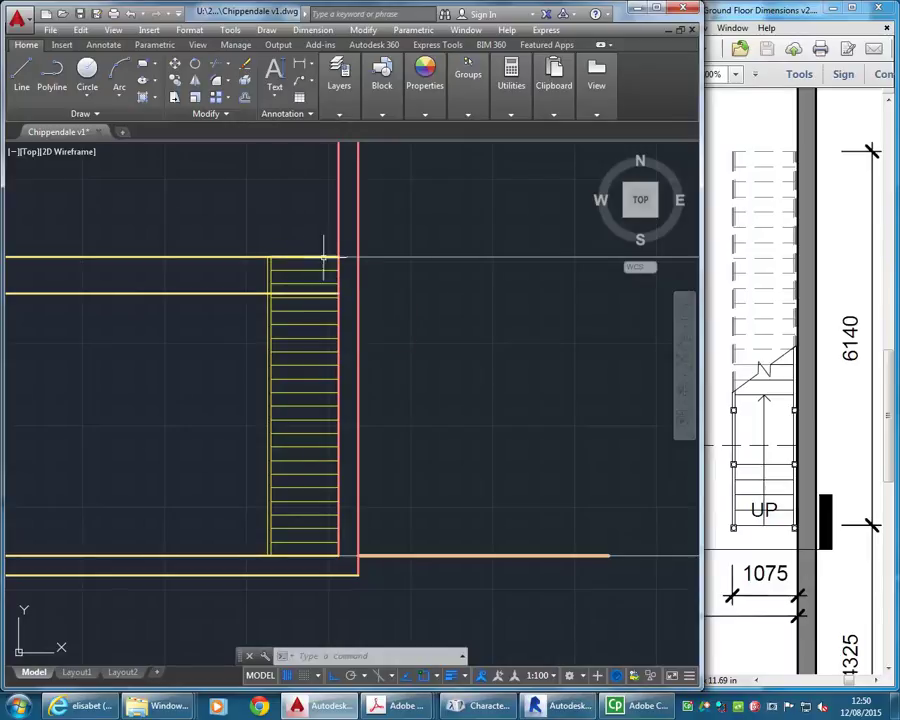
{"action": "scroll", "coordinate": [240, 471], "scroll_direction": "down", "scroll_amount": 2}
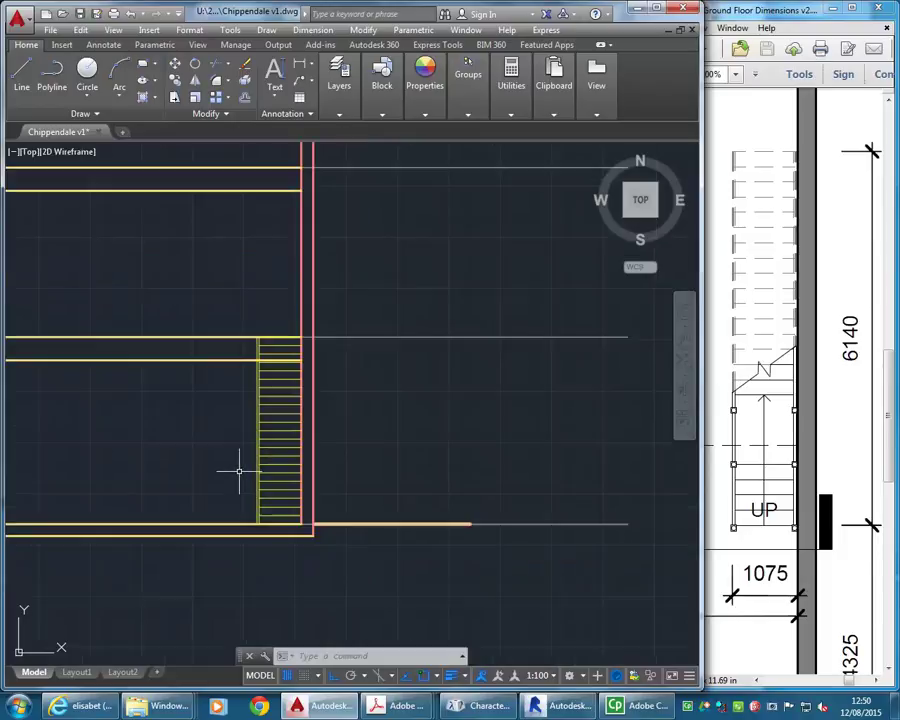
{"action": "middle_click_drag", "start_coordinate": [241, 472], "coordinate": [280, 460]}
{"action": "scroll", "coordinate": [310, 496], "scroll_direction": "up", "scroll_amount": 2}
Step: Measure the distance from a tread corner to the next tread line: 207.2727
{"action": "scroll", "coordinate": [315, 475], "scroll_direction": "up", "scroll_amount": 2}
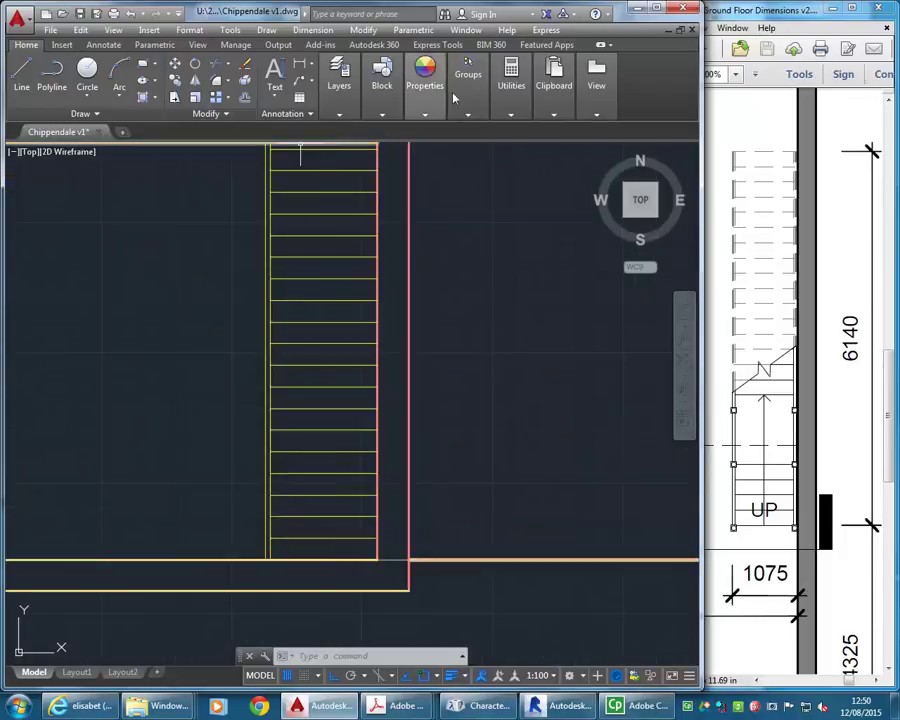
{"action": "left_click", "coordinate": [511, 78]}
{"action": "left_click", "coordinate": [514, 148]}
{"action": "scroll", "coordinate": [350, 550], "scroll_direction": "up", "scroll_amount": 3}
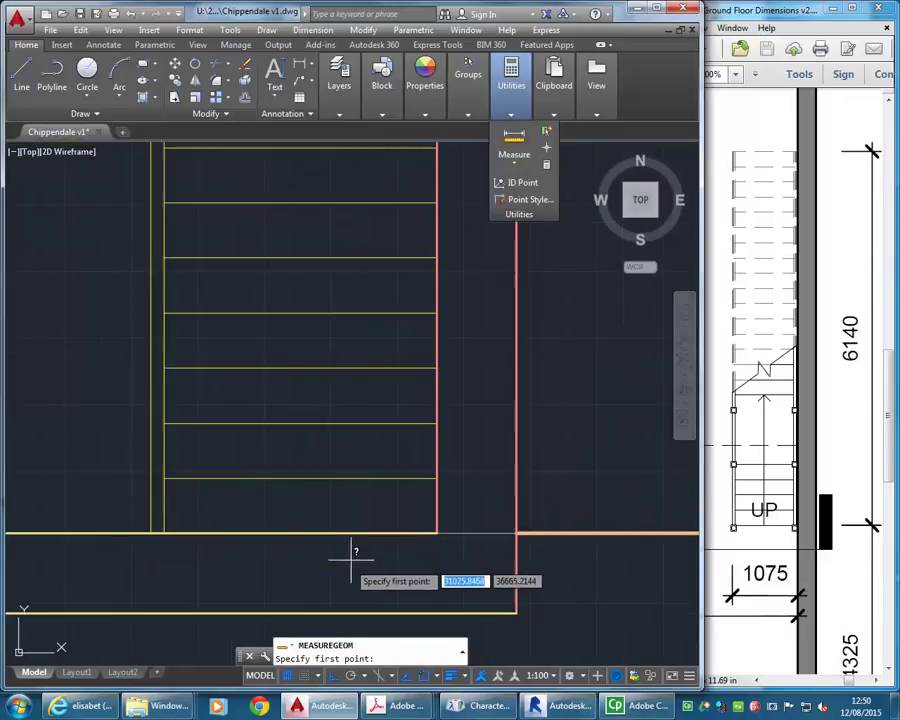
{"action": "left_click", "coordinate": [437, 531]}
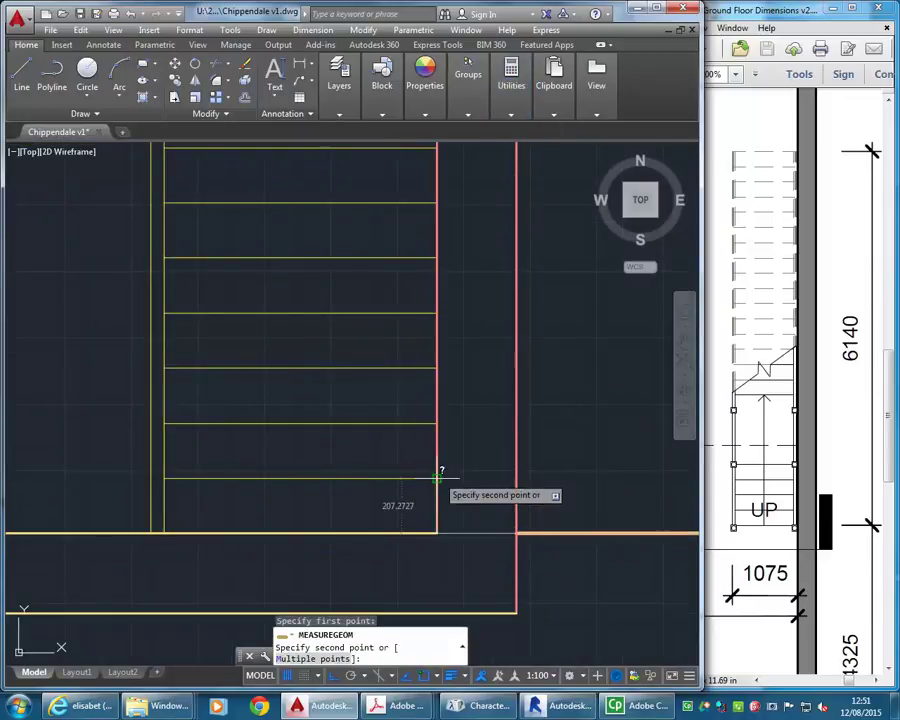
{"action": "left_click", "coordinate": [437, 478]}
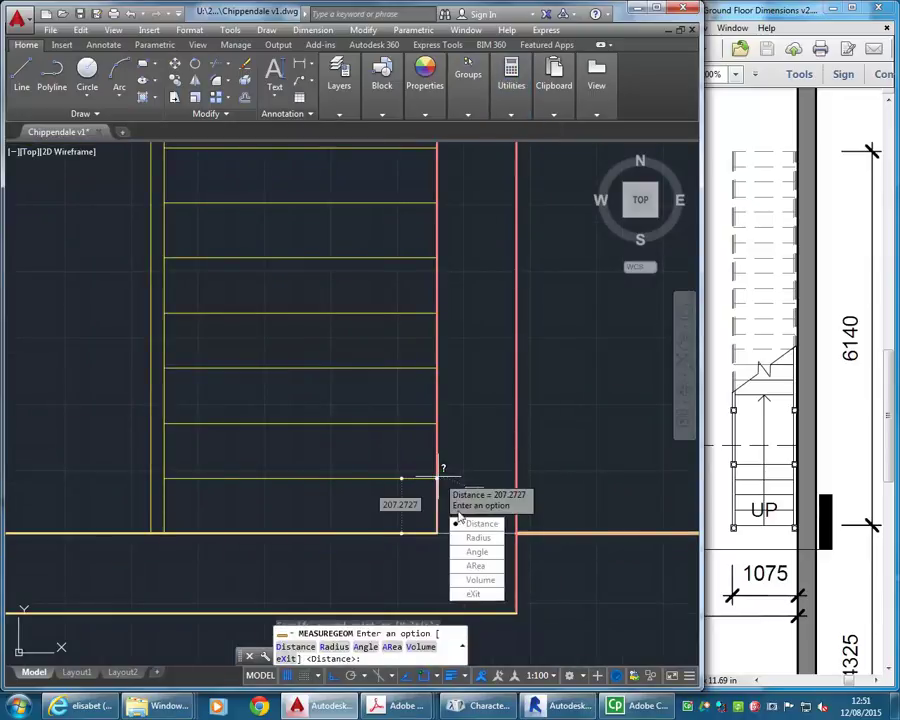
{"action": "left_click", "coordinate": [474, 595]}
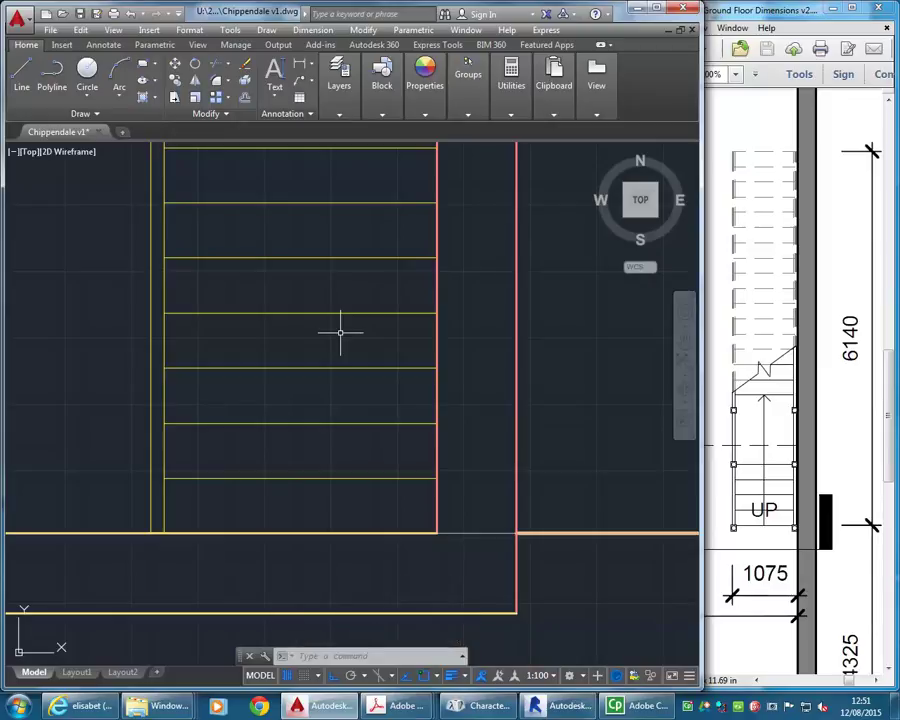
Step: Bring the whole flight into view and select the vertical line at the stair edge
{"action": "scroll", "coordinate": [340, 333], "scroll_direction": "down", "scroll_amount": 5}
{"action": "mouse_move", "coordinate": [340, 320]}
{"action": "middle_mouse_down"}
{"action": "mouse_move", "coordinate": [234, 420]}
{"action": "mouse_move", "coordinate": [244, 406]}
{"action": "middle_mouse_up"}
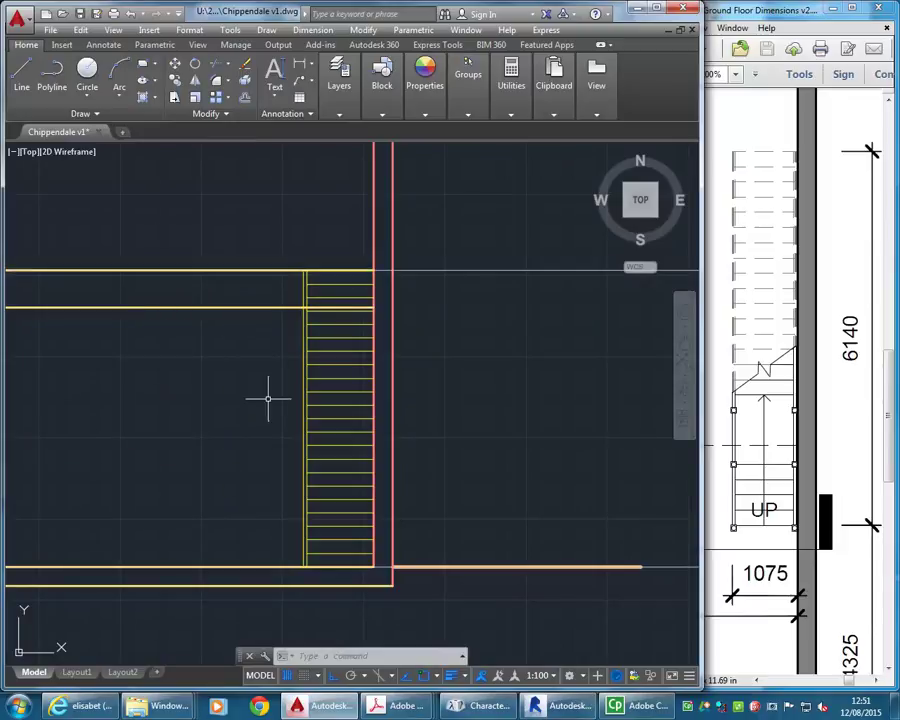
{"action": "left_click", "coordinate": [303, 393]}
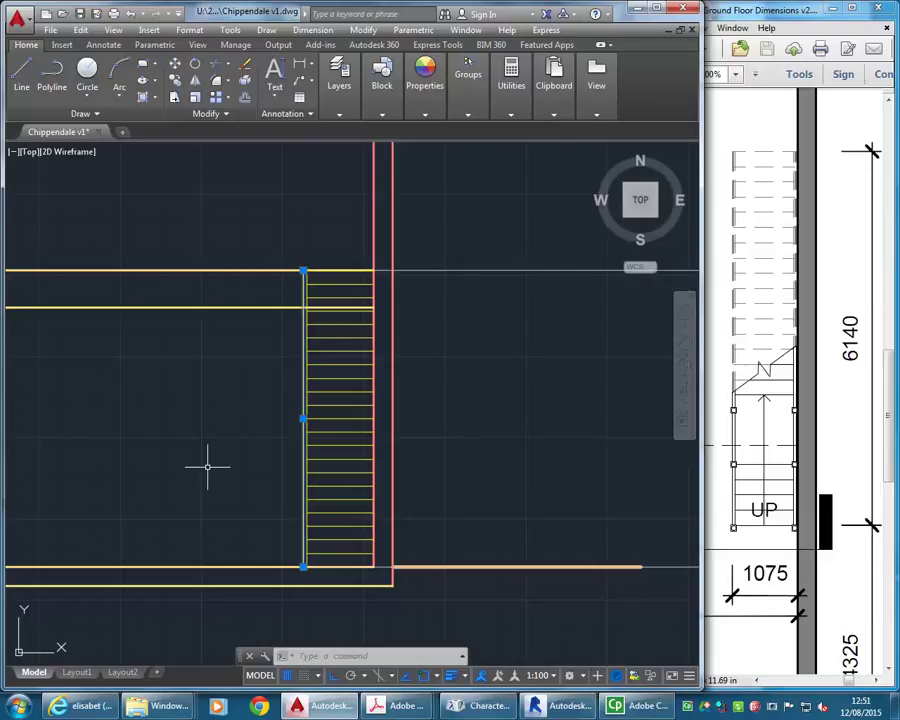
Step: Measure from the flight's bottom edge to the first tread line, confirming 207.2727
{"action": "key", "text": "Escape"}
{"action": "key", "text": "Escape"}
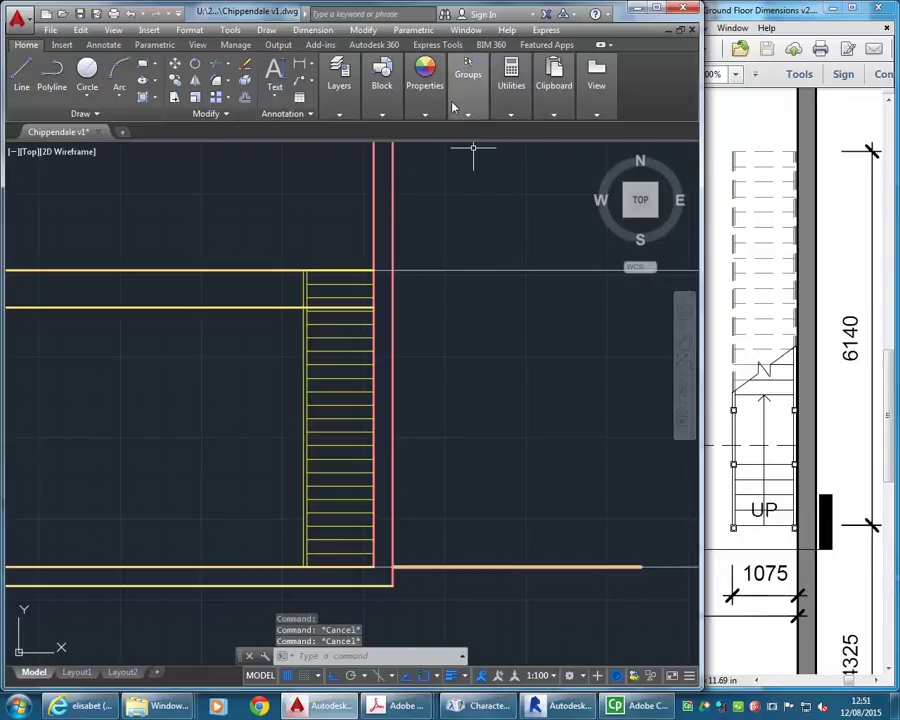
{"action": "left_click", "coordinate": [382, 78]}
{"action": "left_click", "coordinate": [470, 84]}
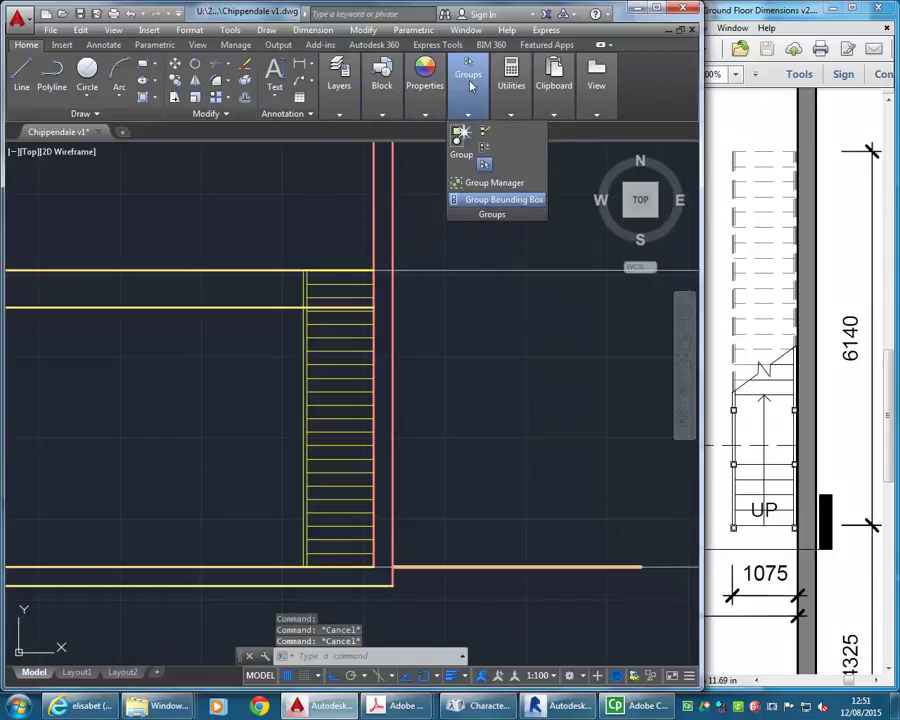
{"action": "left_click", "coordinate": [511, 80]}
{"action": "left_click", "coordinate": [513, 145]}
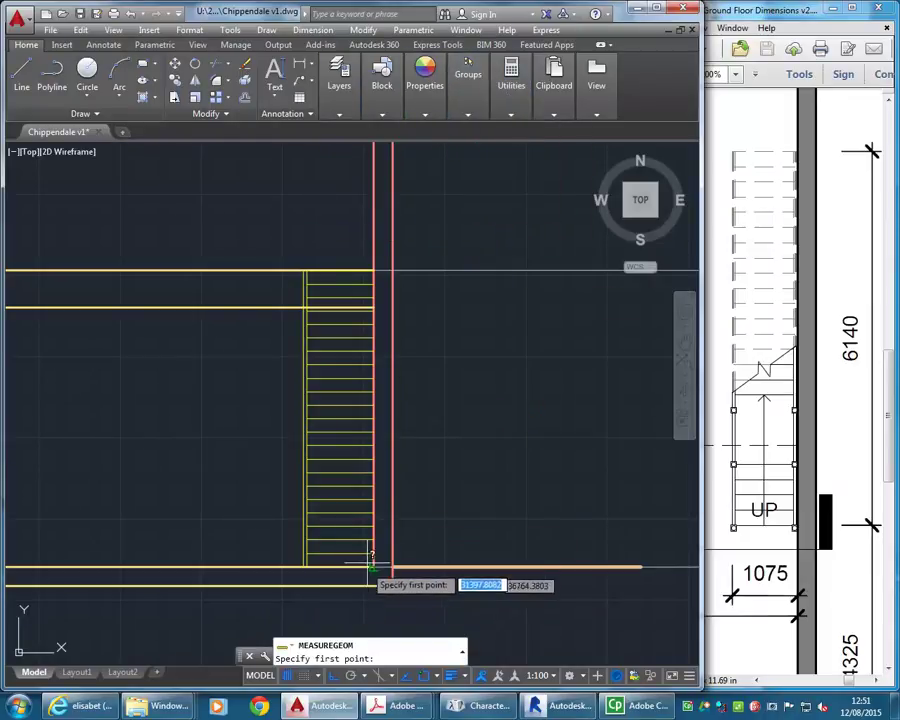
{"action": "left_click", "coordinate": [376, 550]}
{"action": "left_click", "coordinate": [377, 530]}
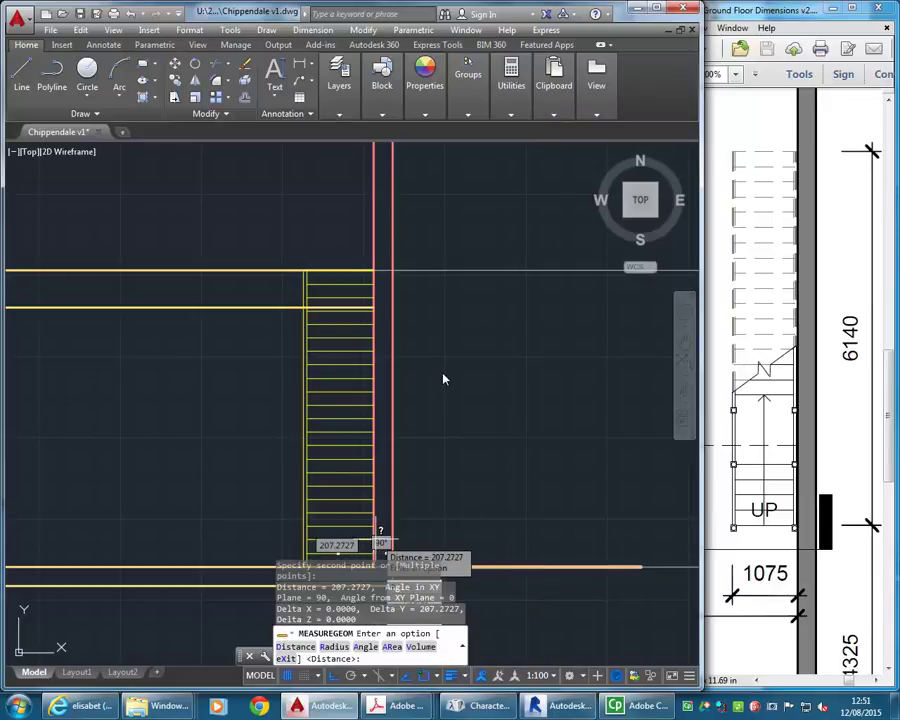
{"action": "key", "text": "Escape"}
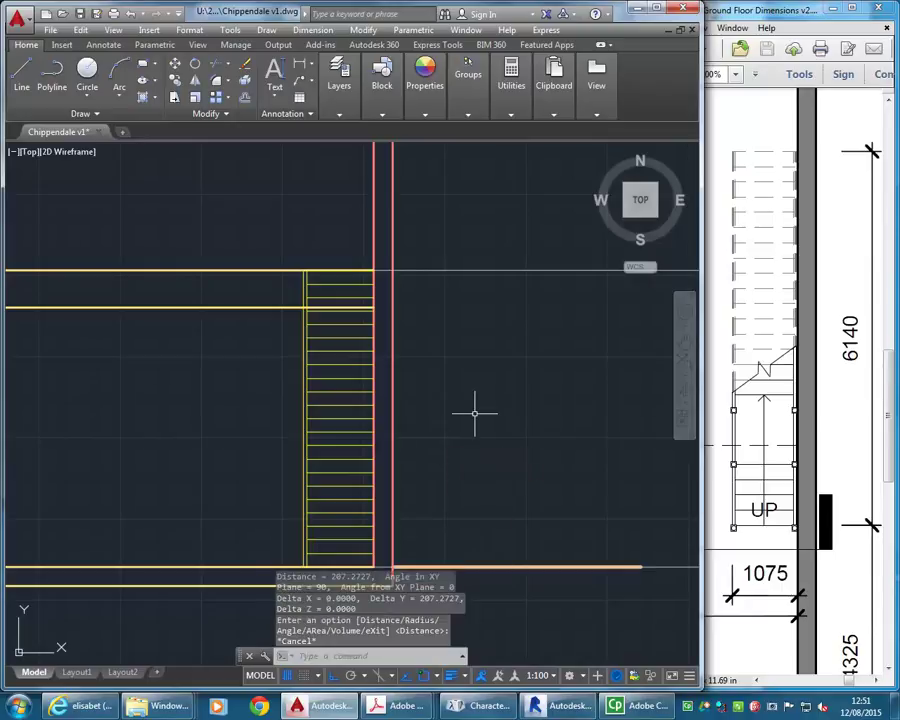
Step: Select the bottom and top wall lines
{"action": "middle_click_drag", "start_coordinate": [486, 412], "coordinate": [499, 356]}
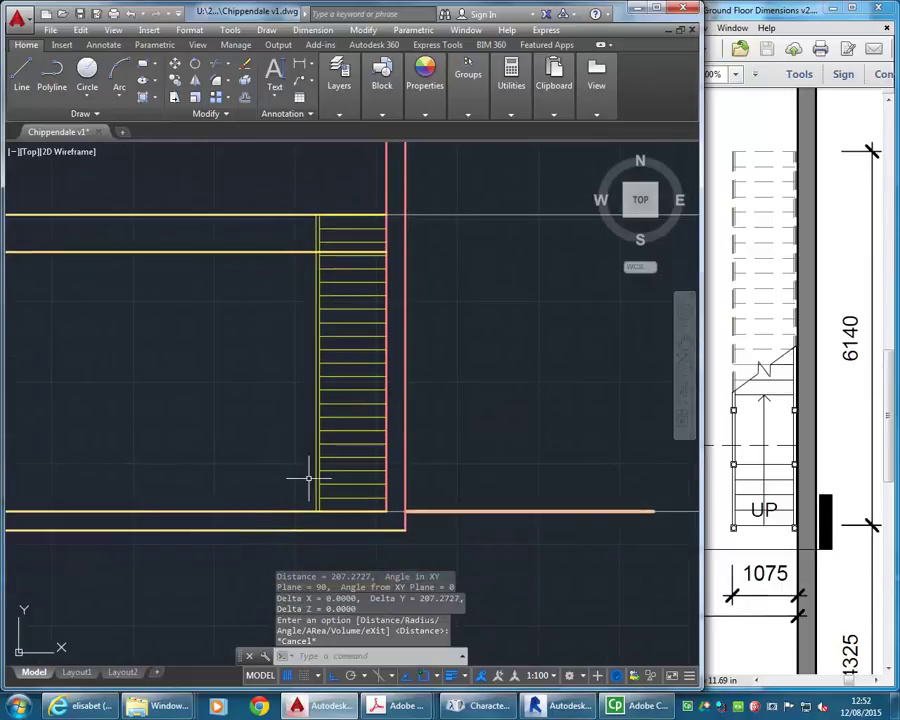
{"action": "left_click", "coordinate": [264, 510]}
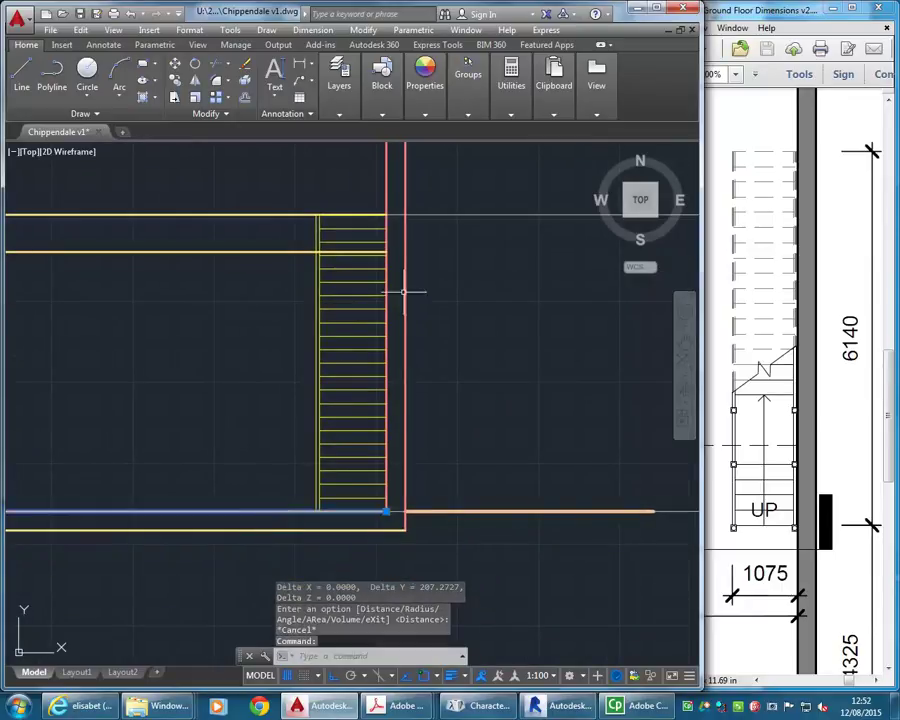
{"action": "left_click", "coordinate": [463, 213]}
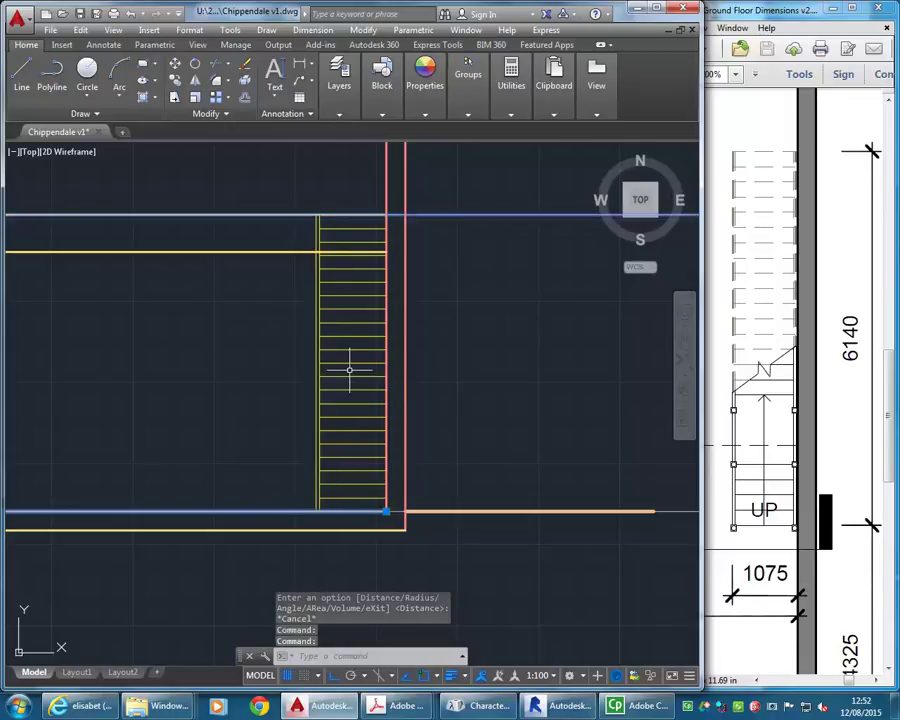